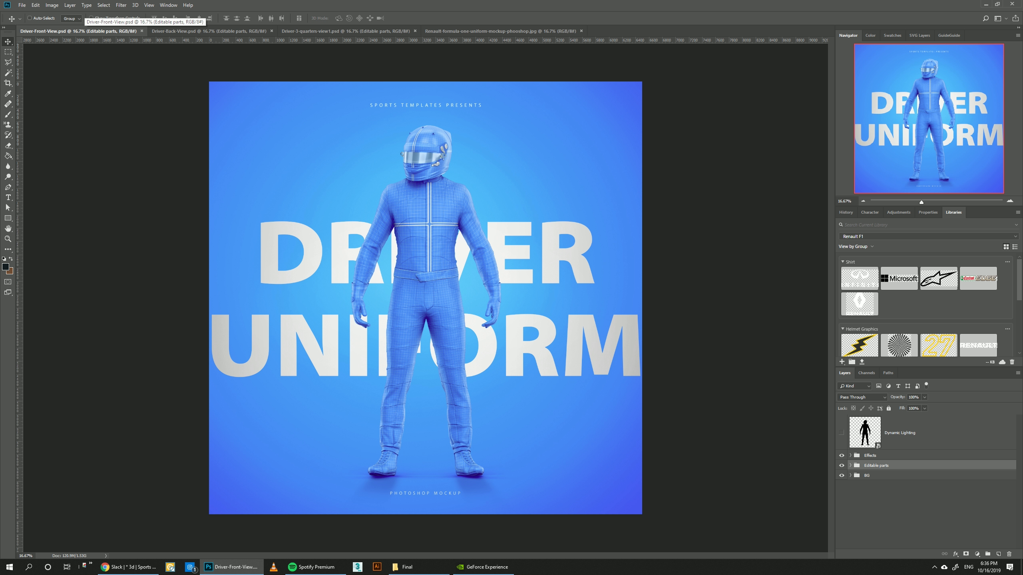
# - Examine the finished Renault uniform mockup and the driver reference photo, and return to the Driver-Front-View document
pyautogui.click(467, 31)
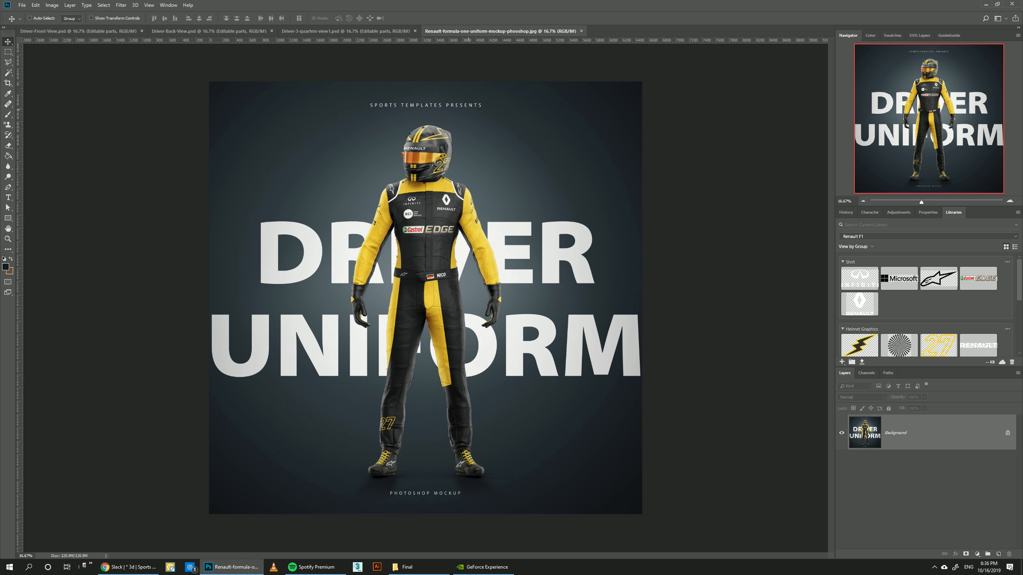
pyautogui.hotkey('ctrl', 'Tab')
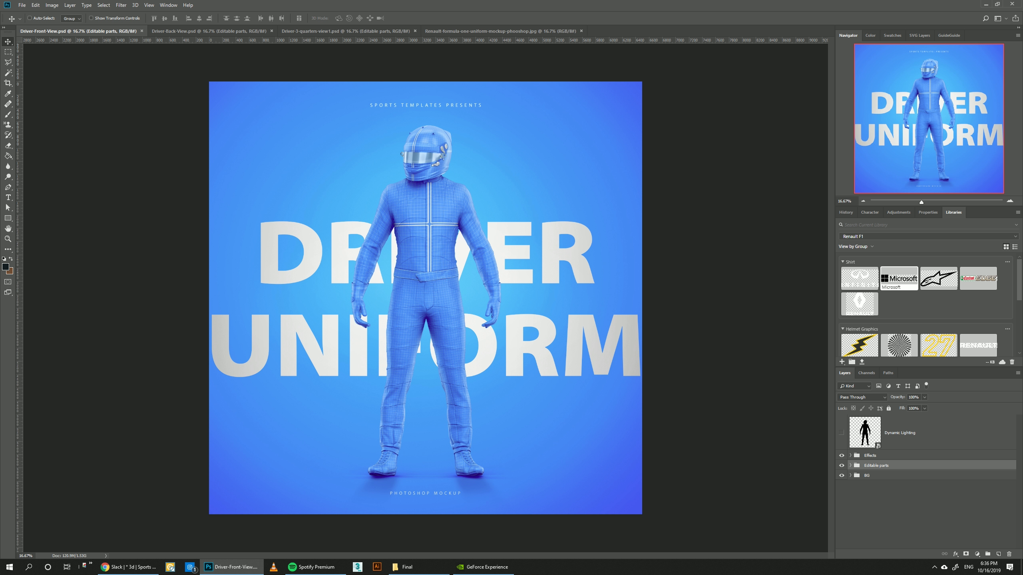
pyautogui.scroll(-5, 926, 303)
pyautogui.scroll(5, 926, 303)
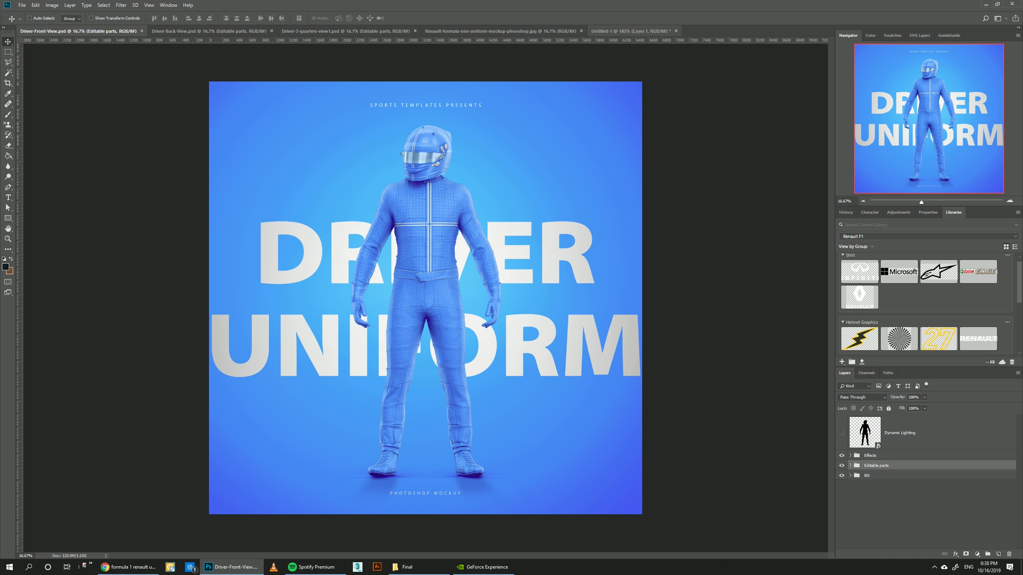
pyautogui.click(630, 31)
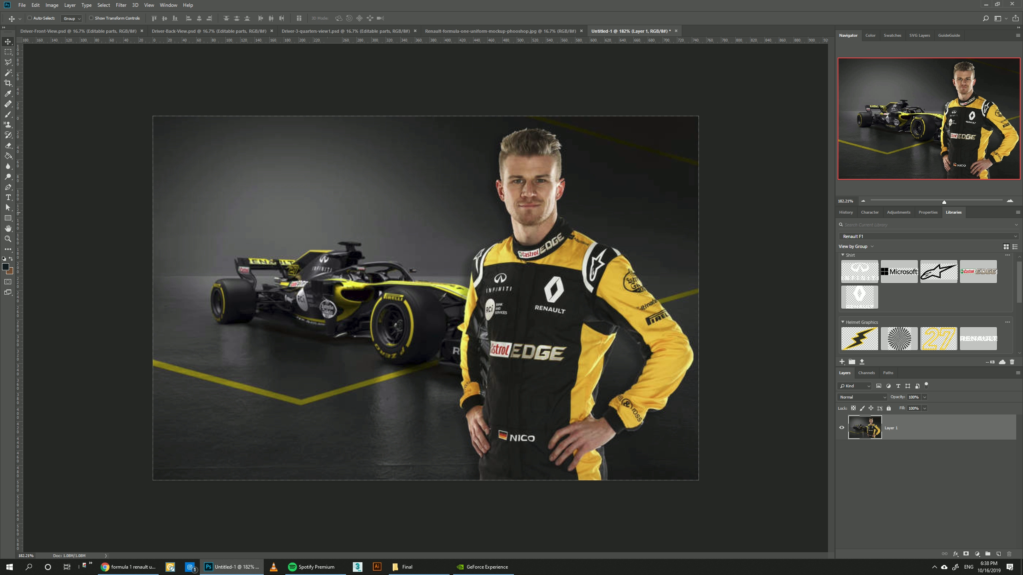
pyautogui.click(81, 32)
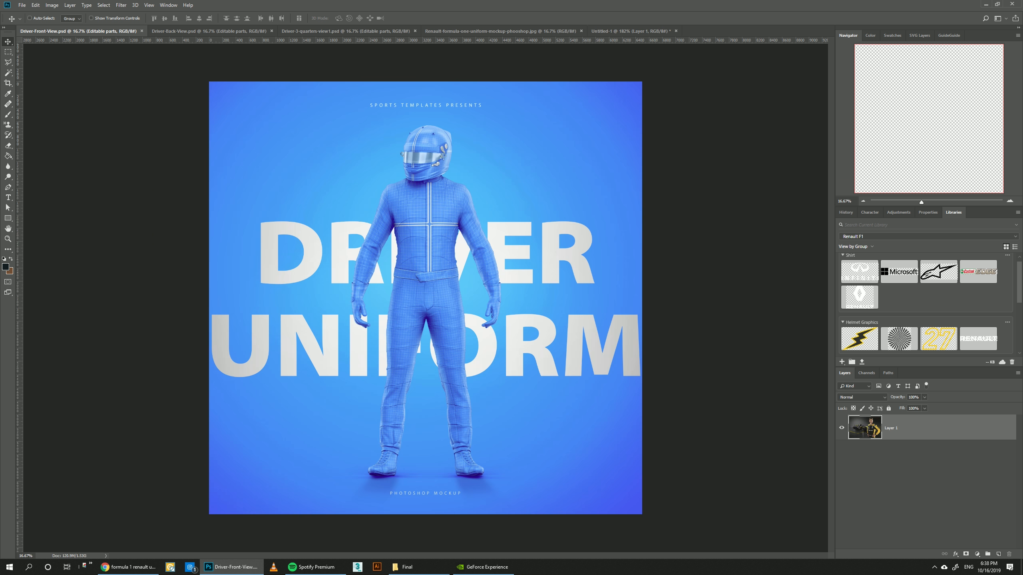
# - Open the smart object of the Shirt main design layer from the Shirt group in Editable parts
pyautogui.click(851, 465)
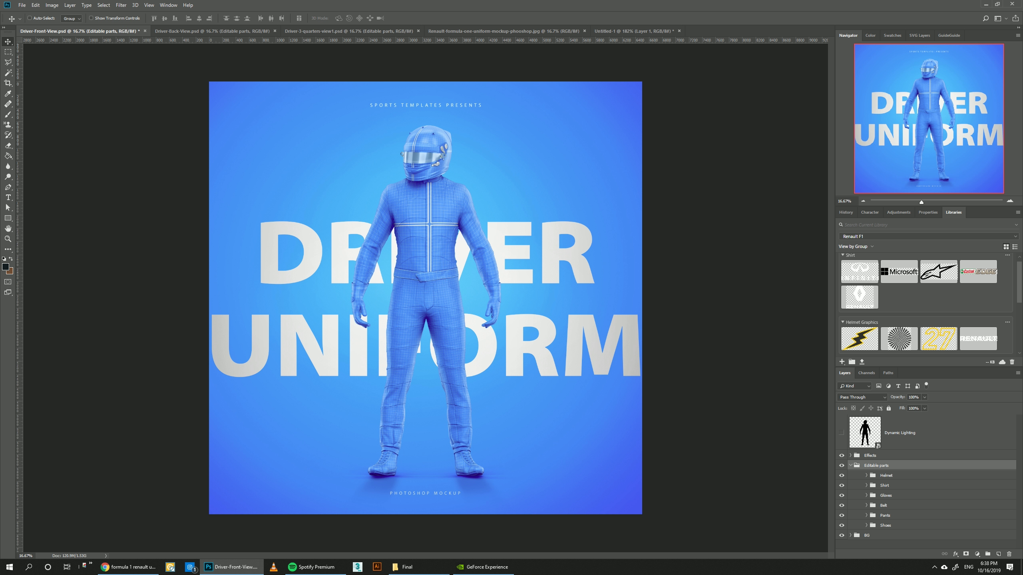
pyautogui.click(885, 485)
pyautogui.click(866, 486)
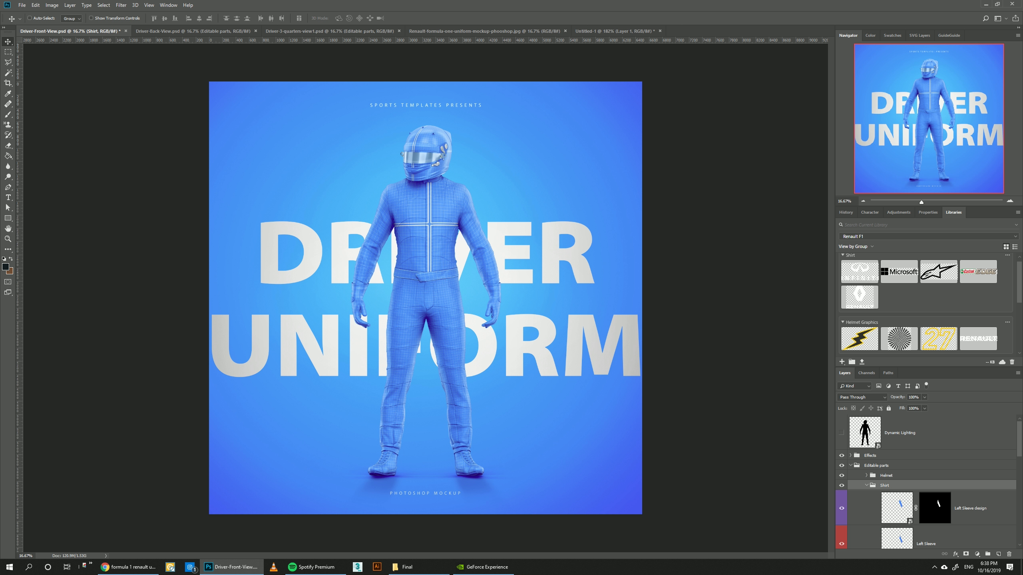
pyautogui.scroll(-4, 898, 488)
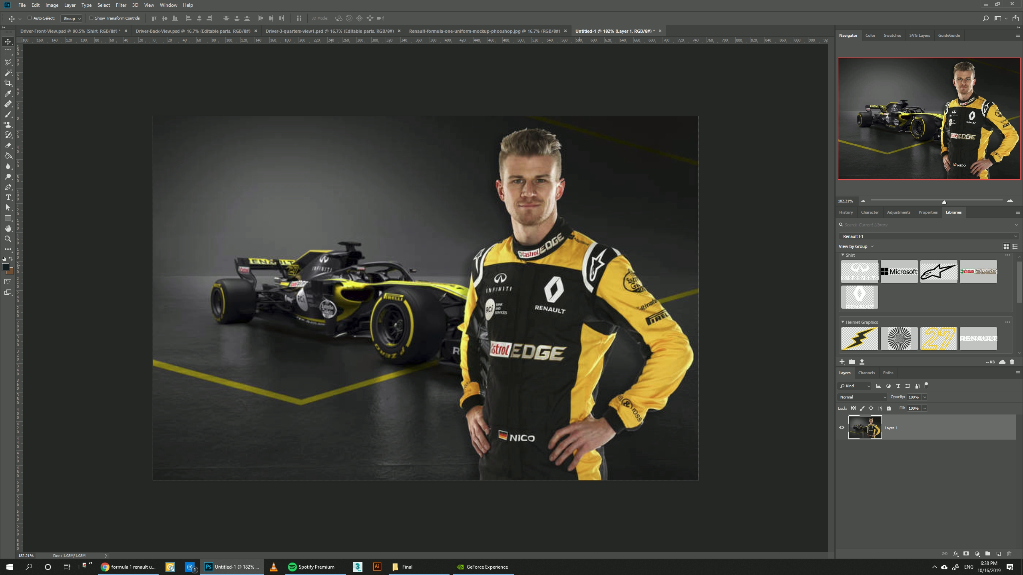
pyautogui.hotkey('ctrl', 'Tab')
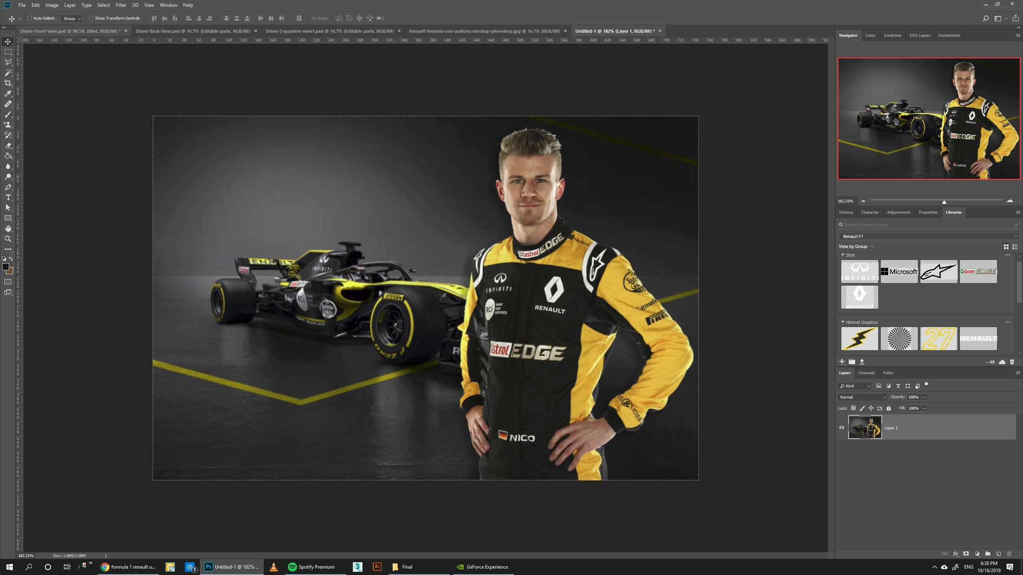
pyautogui.scroll(-5, 926, 484)
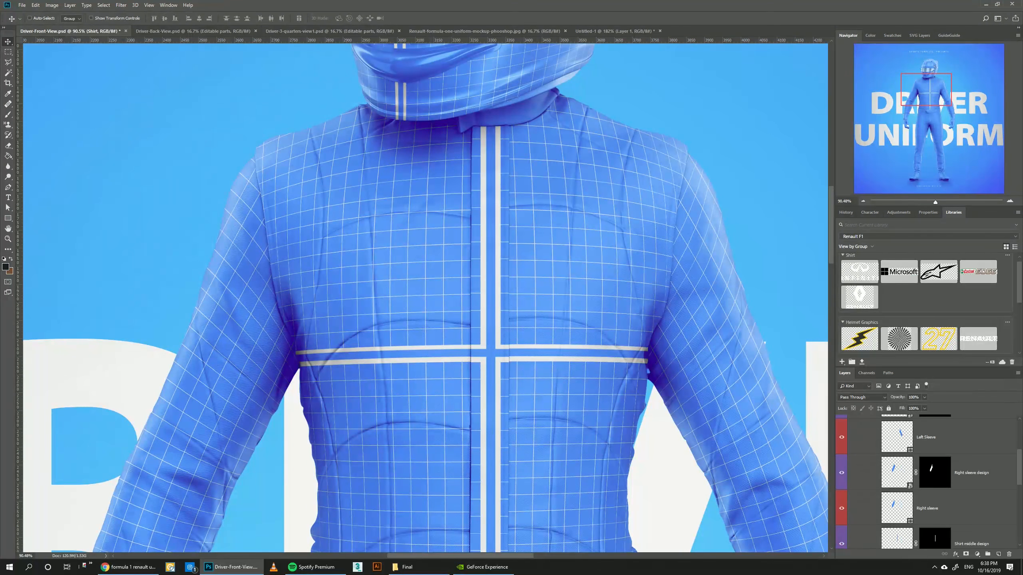
pyautogui.scroll(-1, 926, 483)
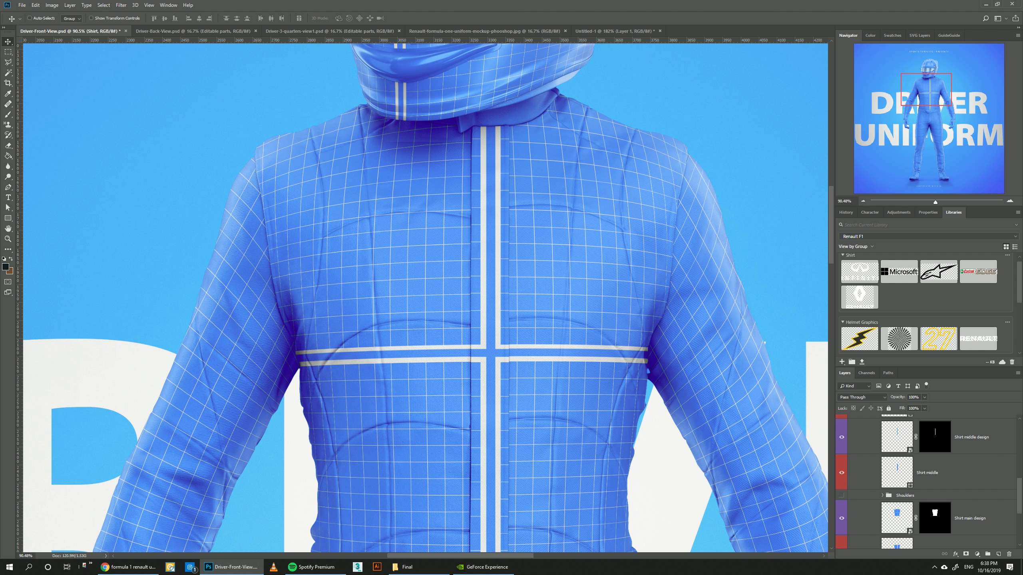
pyautogui.doubleClick(897, 518)
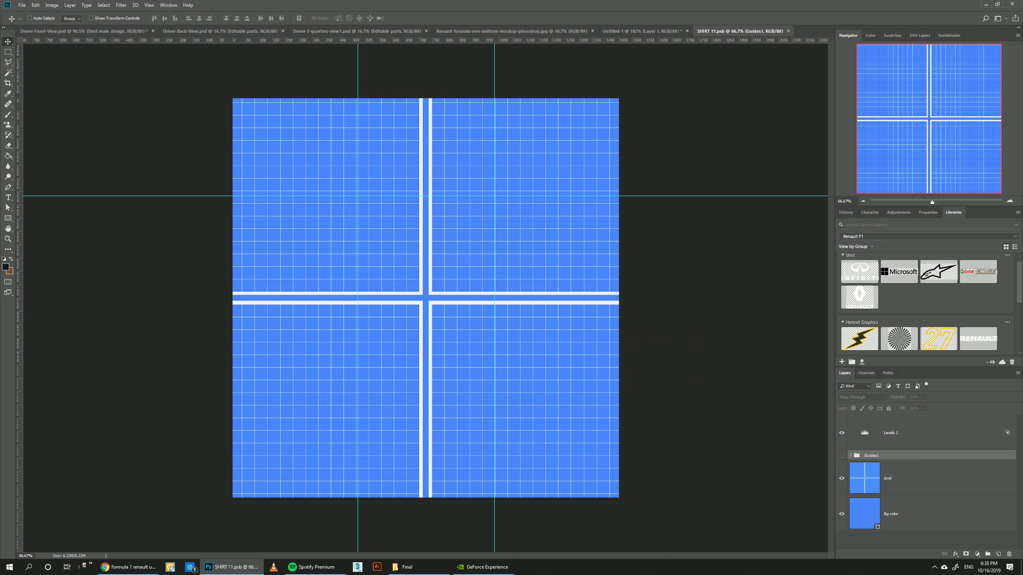
# - Show the Guides1 group and recolor both shoulder shapes with the library's near-black color
pyautogui.click(841, 456)
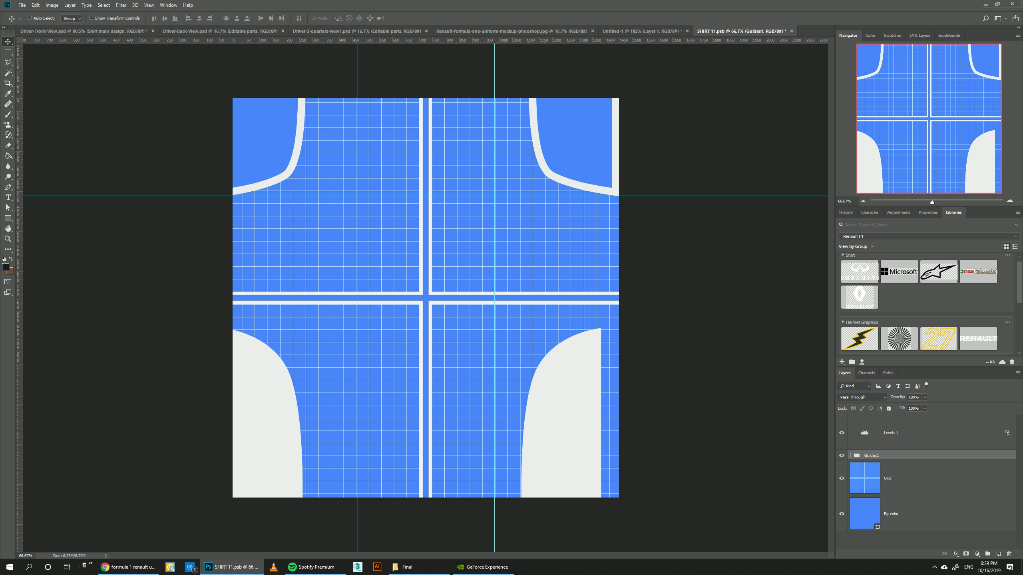
pyautogui.click(851, 456)
pyautogui.scroll(-5, 899, 302)
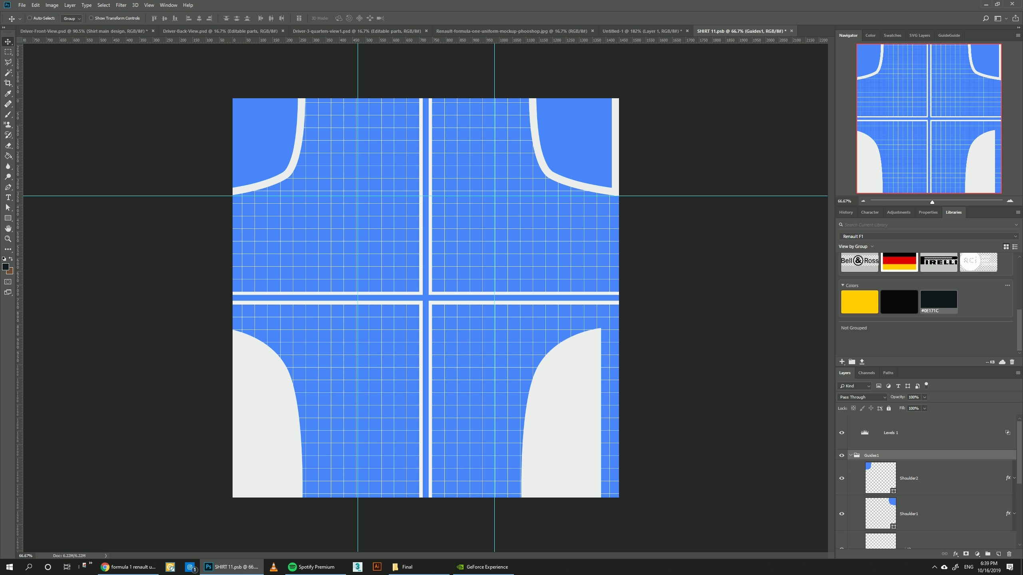
pyautogui.click(931, 478)
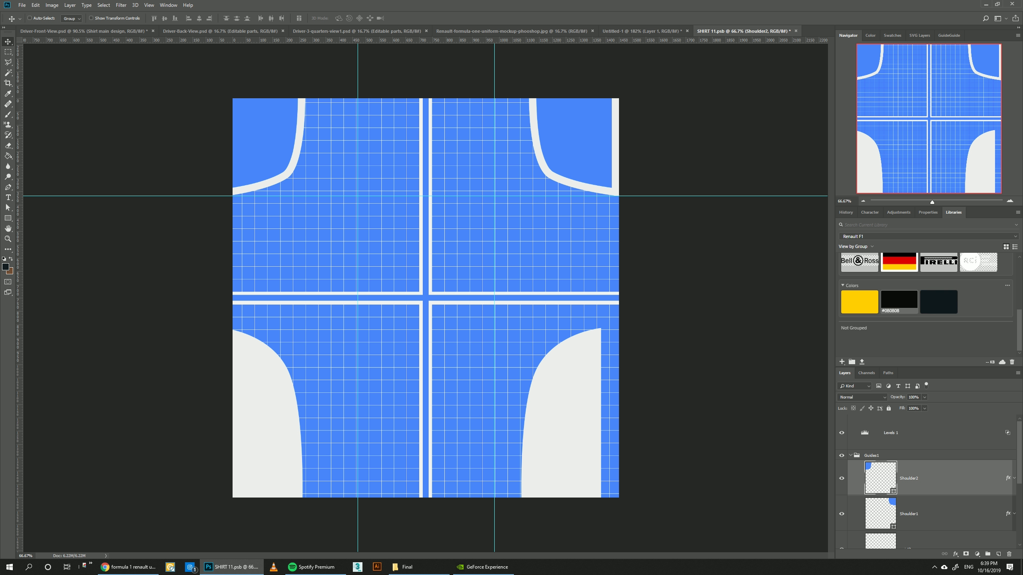
pyautogui.click(899, 301)
pyautogui.click(930, 514)
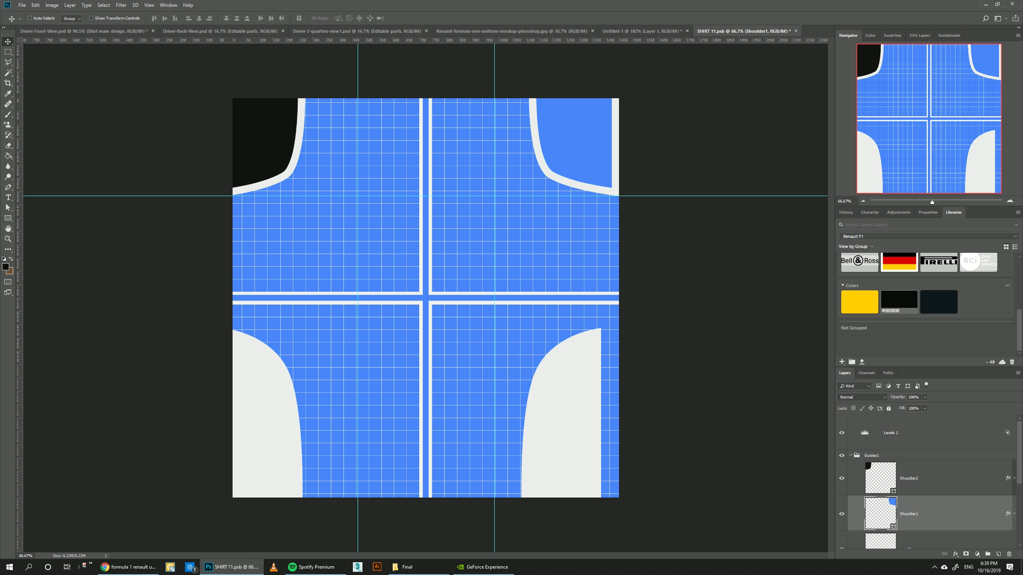
pyautogui.click(899, 301)
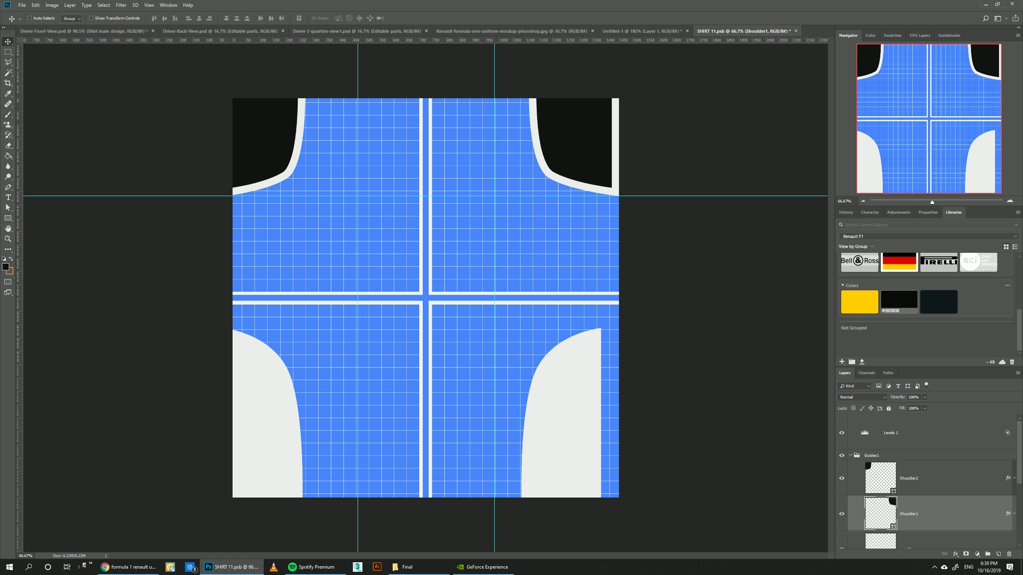
# - Recolor the waist2 and waist1 shapes with the library's yellow
pyautogui.scroll(-1, 926, 484)
pyautogui.click(930, 513)
pyautogui.click(859, 301)
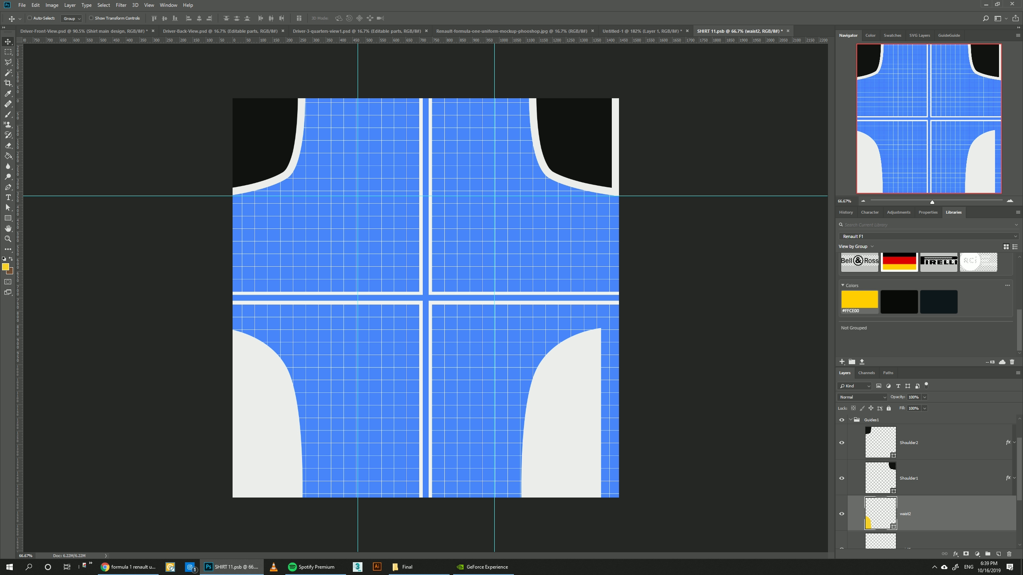
pyautogui.scroll(-2, 930, 479)
pyautogui.click(930, 479)
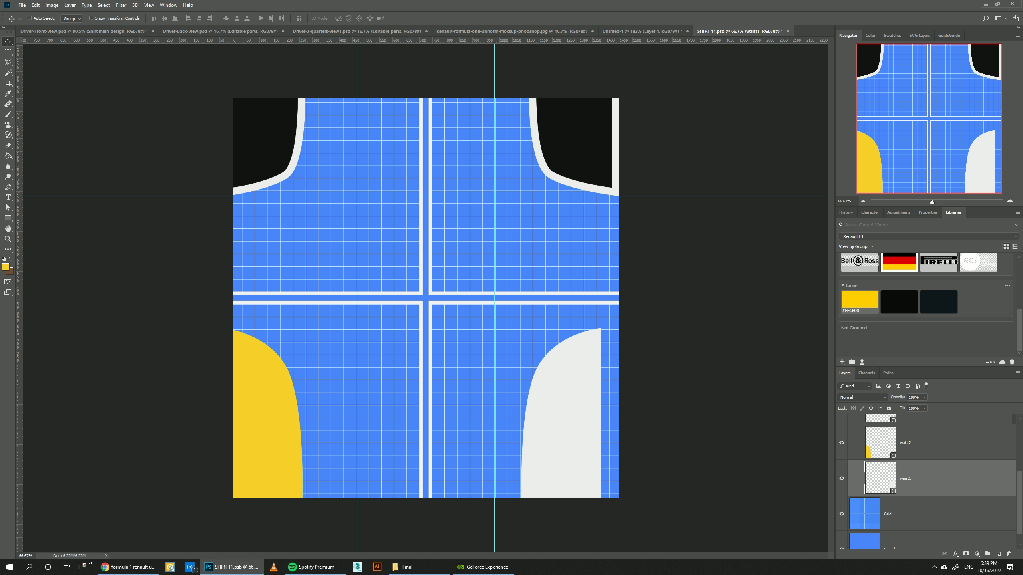
pyautogui.hotkey('alt', 'BackSpace')
# - Hide the Grid layer and recolor the Bg color layer with the library's near-black, saving the design to the mockup
pyautogui.scroll(-1, 930, 480)
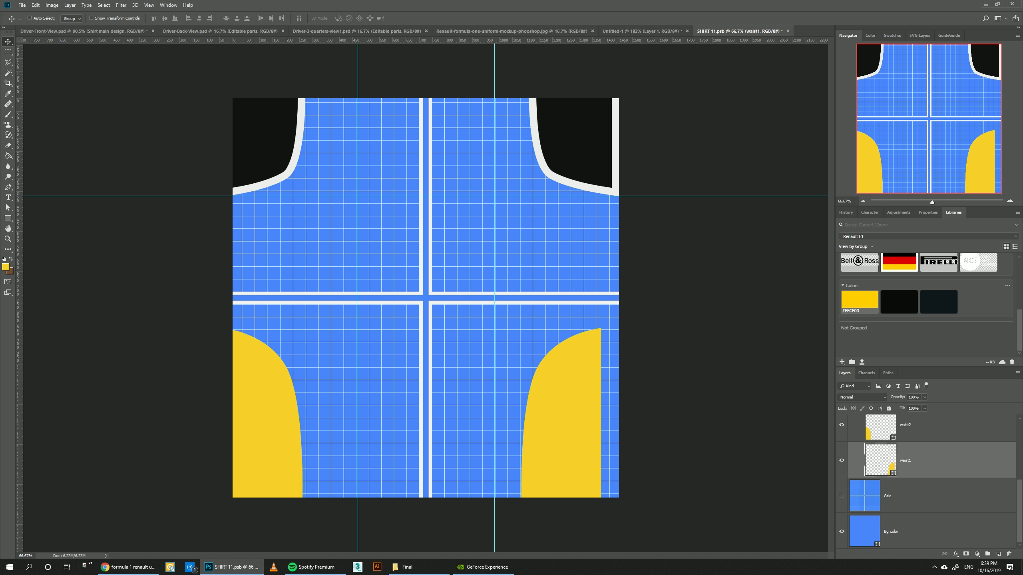
pyautogui.click(906, 531)
pyautogui.click(900, 302)
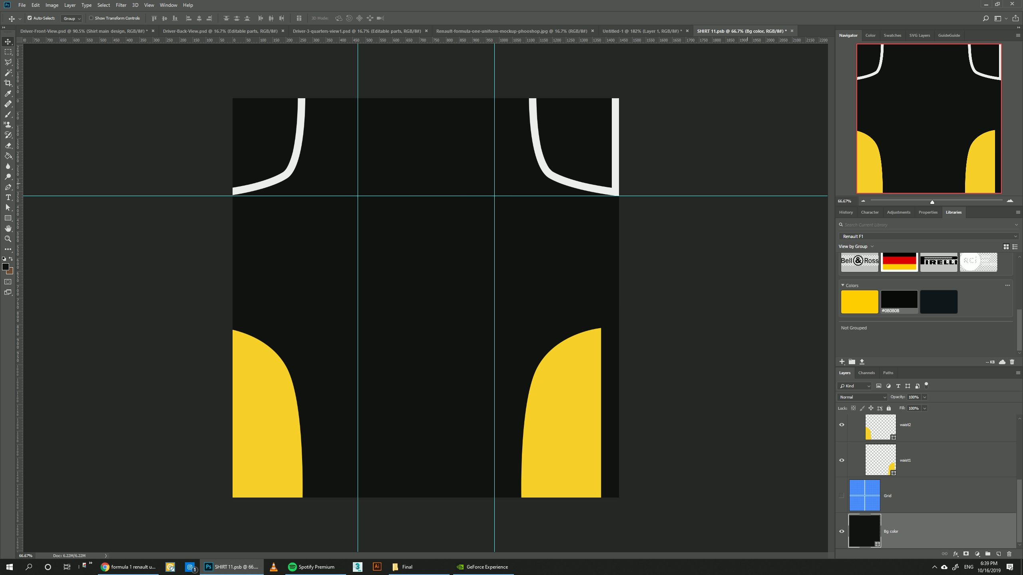
pyautogui.hotkey('ctrl', 's')
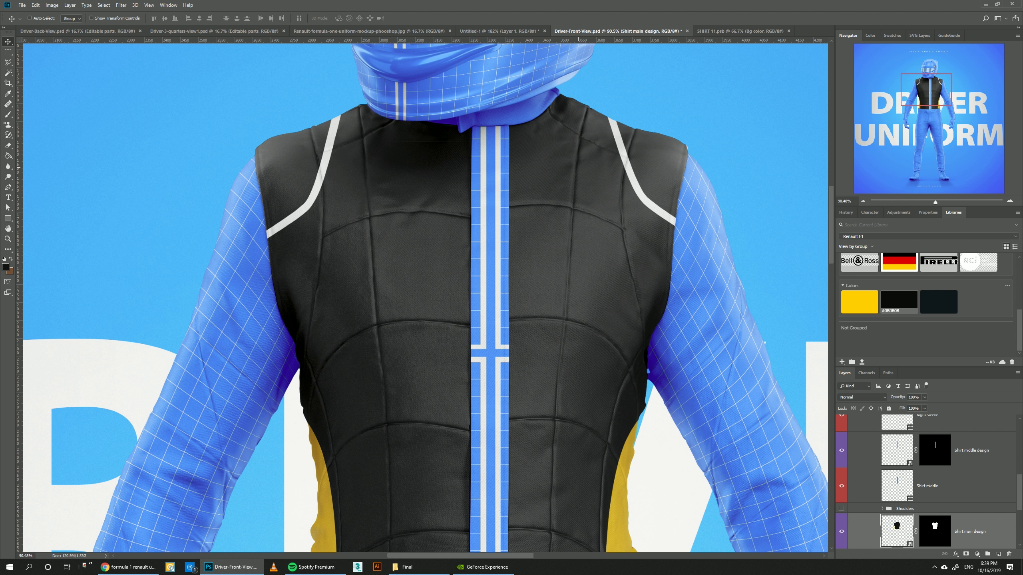
pyautogui.scroll(-3, 425, 298)
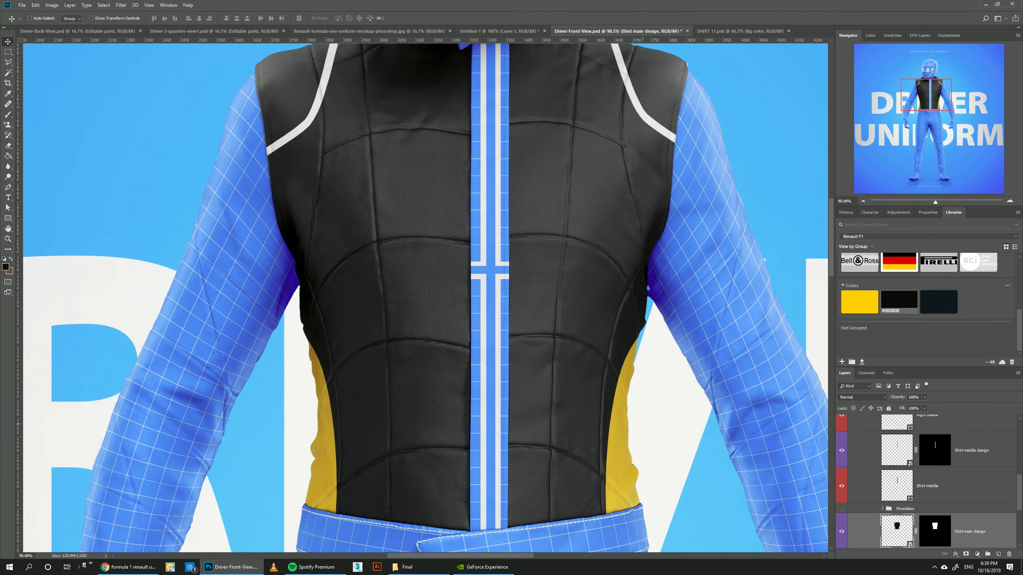
# - In SHIRT 11, raise the upper anchor points of the waist1 shape by 160 px using Direct Selection
pyautogui.click(740, 31)
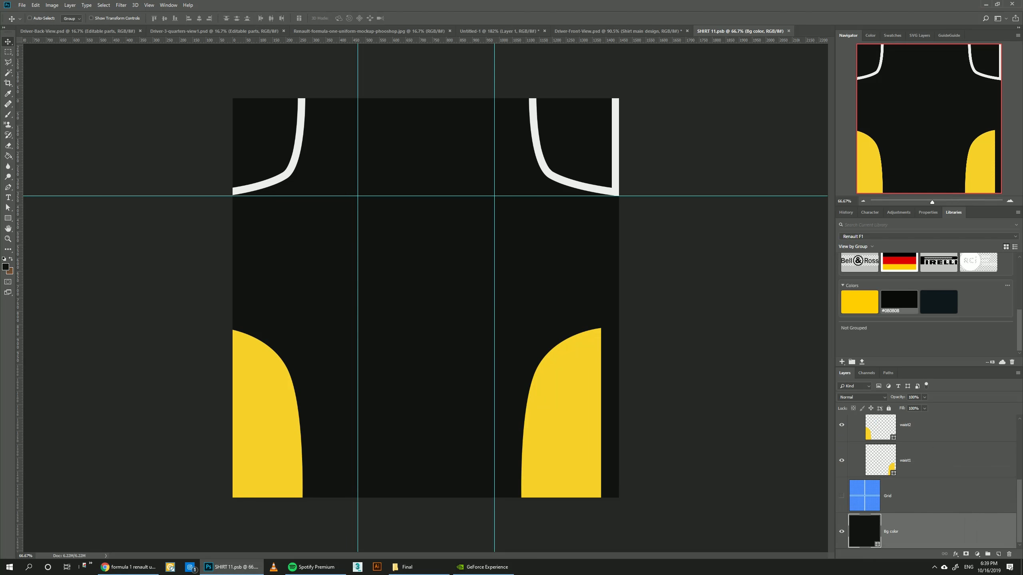
pyautogui.click(926, 460)
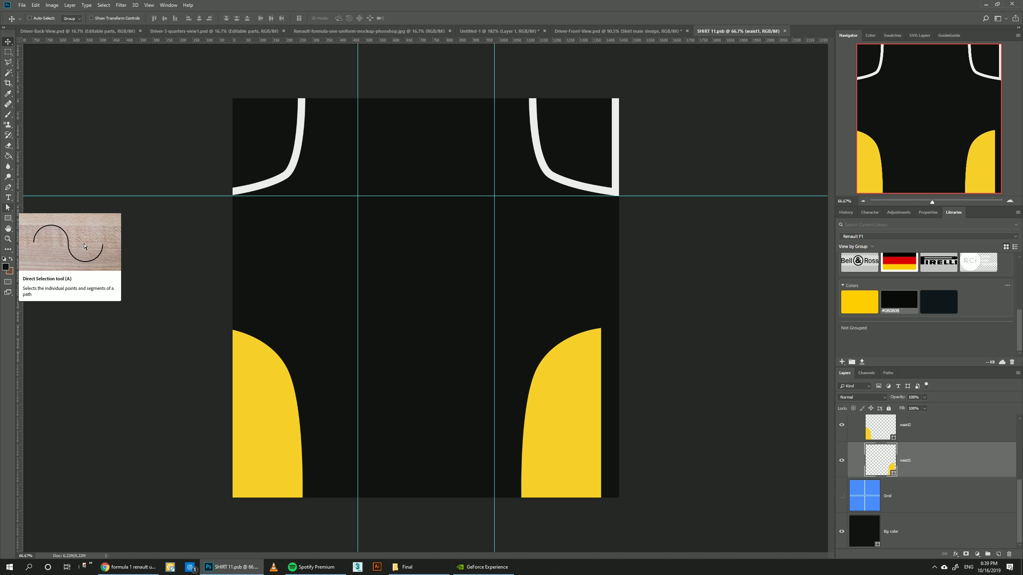
pyautogui.click(8, 208)
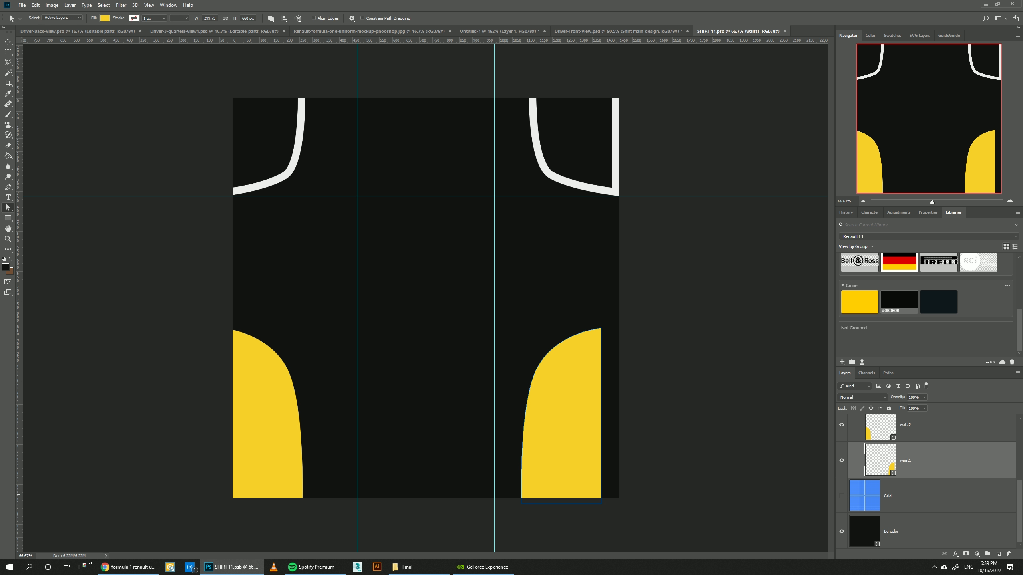
pyautogui.moveTo(636, 294)
pyautogui.mouseDown()
pyautogui.moveTo(515, 354)
pyautogui.moveTo(452, 410)
pyautogui.moveTo(649, 303)
pyautogui.mouseUp()
pyautogui.hotkey('shift', 'Up')
pyautogui.hotkey('shift', 'Up')
pyautogui.hotkey('shift', 'Up')
pyautogui.hotkey('shift', 'Up')
pyautogui.hotkey('shift', 'Up')
pyautogui.hotkey('shift', 'Up')
pyautogui.hotkey('shift', 'Up')
pyautogui.hotkey('shift', 'Up')
pyautogui.hotkey('shift', 'Up')
pyautogui.hotkey('shift', 'Up')
pyautogui.hotkey('shift', 'Up')
pyautogui.hotkey('shift', 'Up')
pyautogui.hotkey('shift', 'Up')
pyautogui.hotkey('shift', 'Up')
pyautogui.hotkey('shift', 'Up')
pyautogui.hotkey('shift', 'Up')
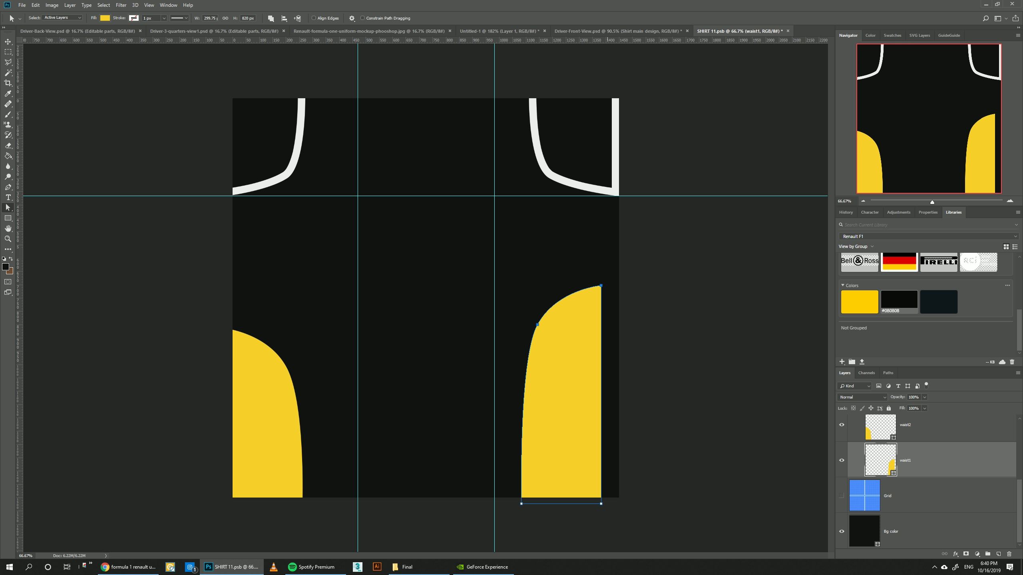
# - Add a horizontal guide at waist1's top edge, raise waist2's upper anchor points 160 px to match it, and save
pyautogui.moveTo(524, 41); pyautogui.dragTo(520, 285)
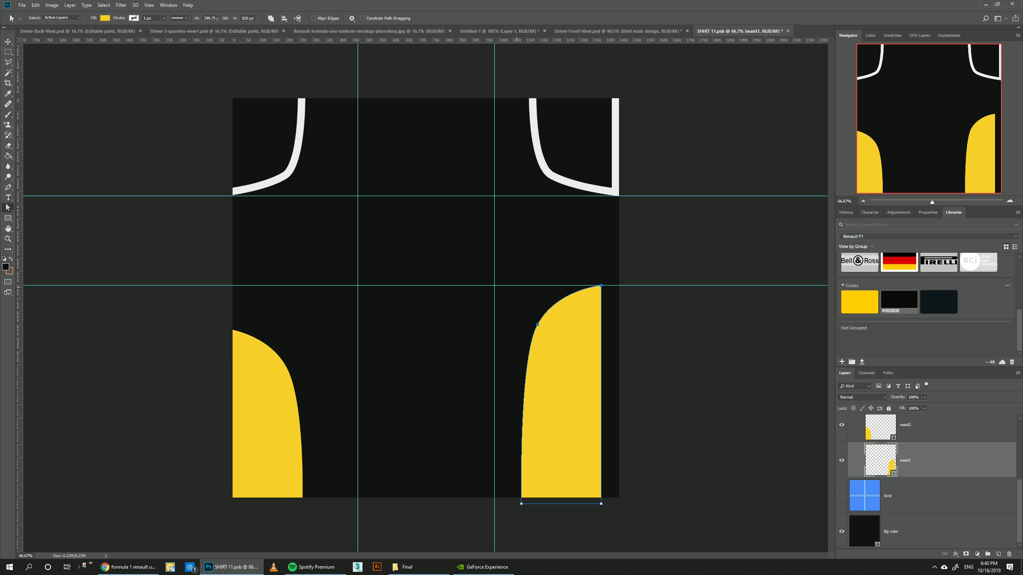
pyautogui.click(910, 427)
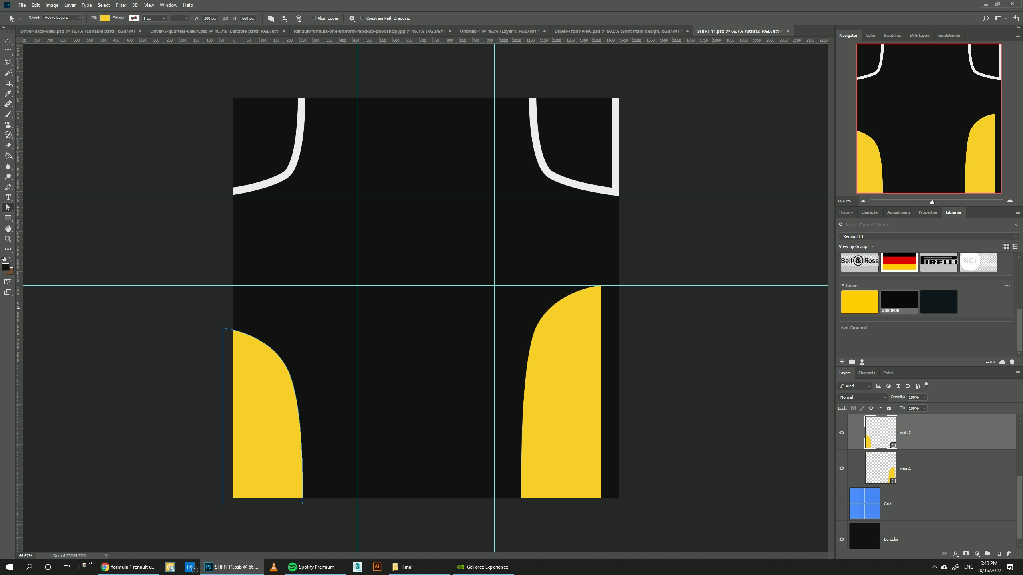
pyautogui.moveTo(344, 307); pyautogui.dragTo(160, 414)
pyautogui.hotkey('shift', 'Up')
pyautogui.hotkey('shift', 'Up')
pyautogui.hotkey('shift', 'Up')
pyautogui.hotkey('shift', 'Up')
pyautogui.hotkey('shift', 'Up')
pyautogui.hotkey('shift', 'Up')
pyautogui.hotkey('shift', 'Up')
pyautogui.hotkey('shift', 'Up')
pyautogui.hotkey('shift', 'Up')
pyautogui.hotkey('shift', 'Up')
pyautogui.hotkey('shift', 'Up')
pyautogui.hotkey('shift', 'Up')
pyautogui.hotkey('shift', 'Up')
pyautogui.hotkey('shift', 'Up')
pyautogui.hotkey('shift', 'Up')
pyautogui.hotkey('shift', 'Up')
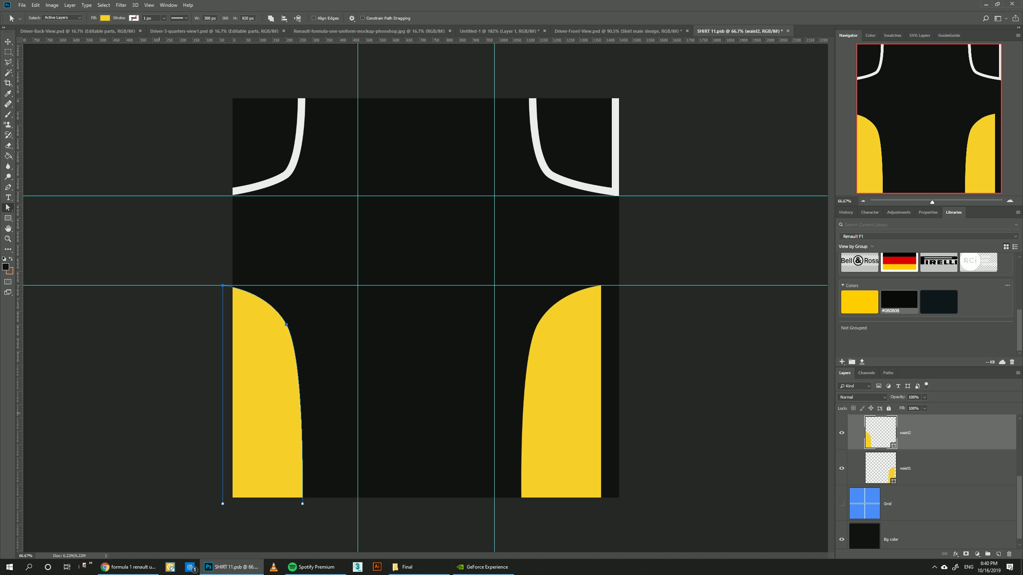
pyautogui.press('Return')
pyautogui.hotkey('ctrl', 's')
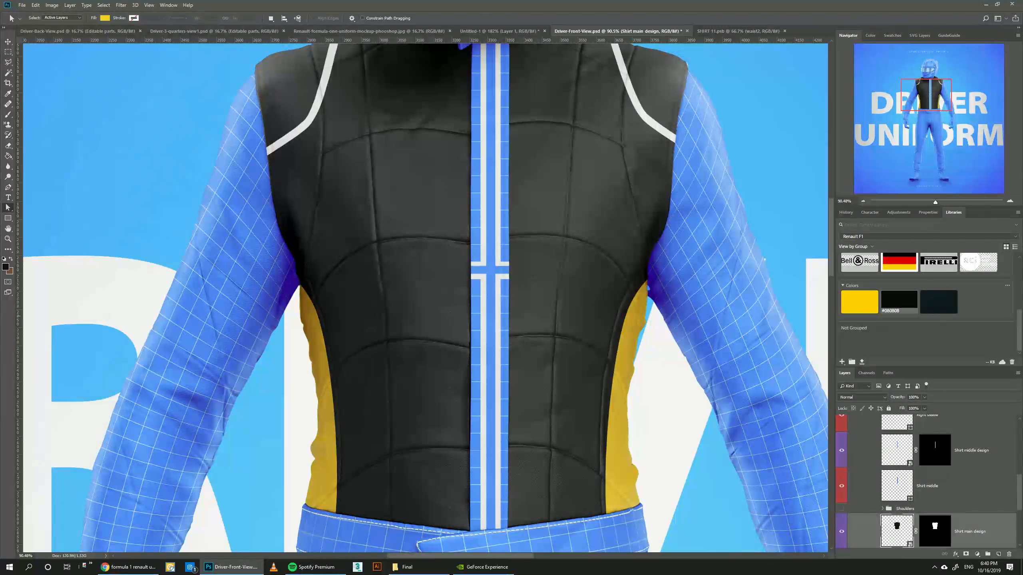
# - Hide the Shirt middle design and Shirt middle layers in the front view mockup, and return to the SHIRT 11 document
pyautogui.scroll(3, 425, 298)
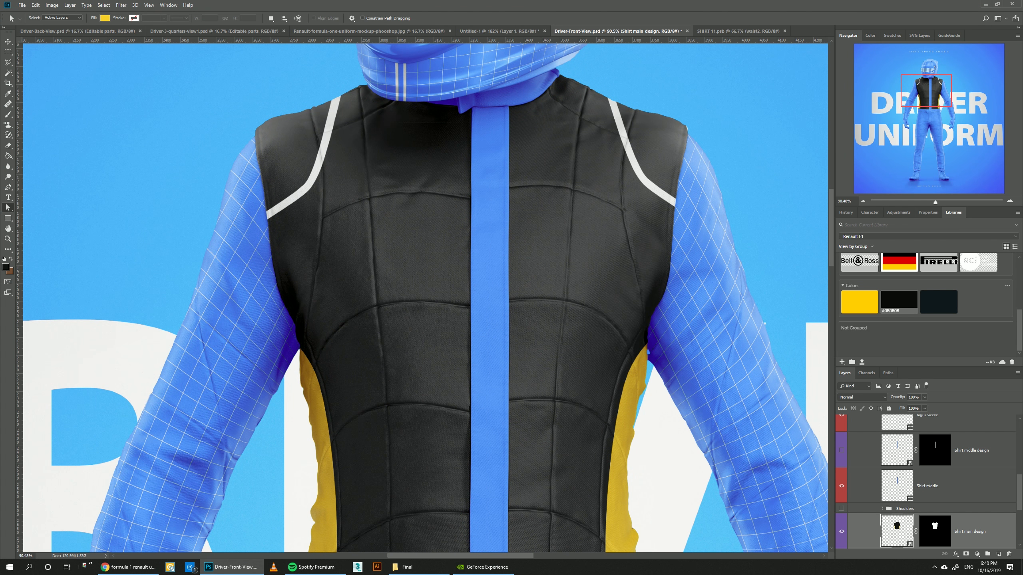
pyautogui.click(927, 486)
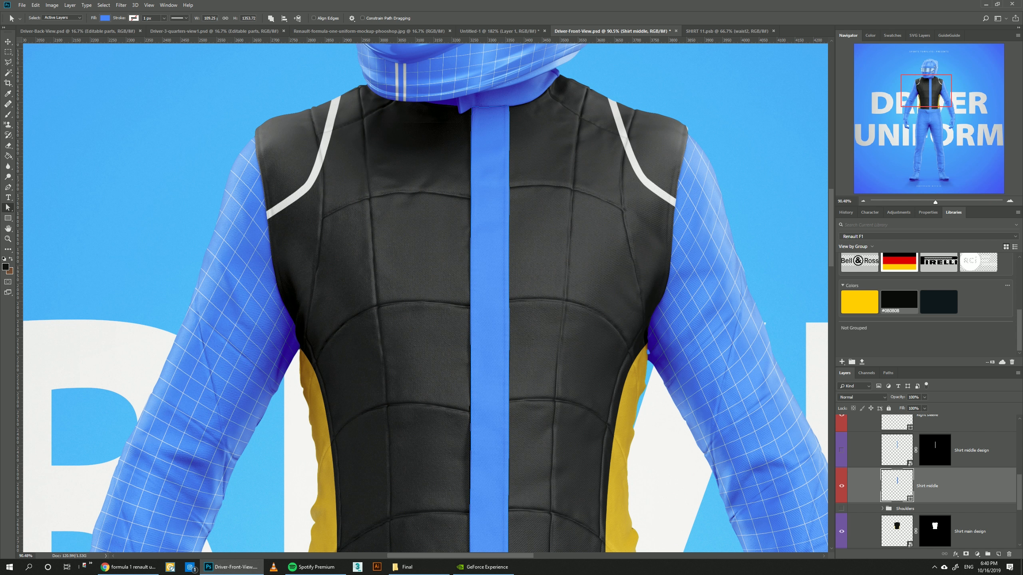
pyautogui.click(841, 486)
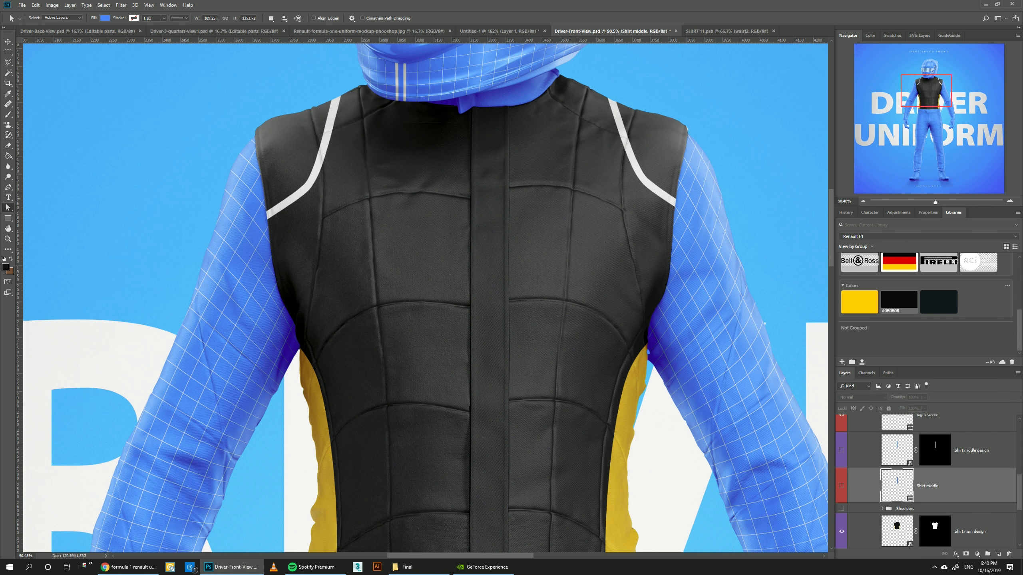
pyautogui.hotkey('ctrl', 'Tab')
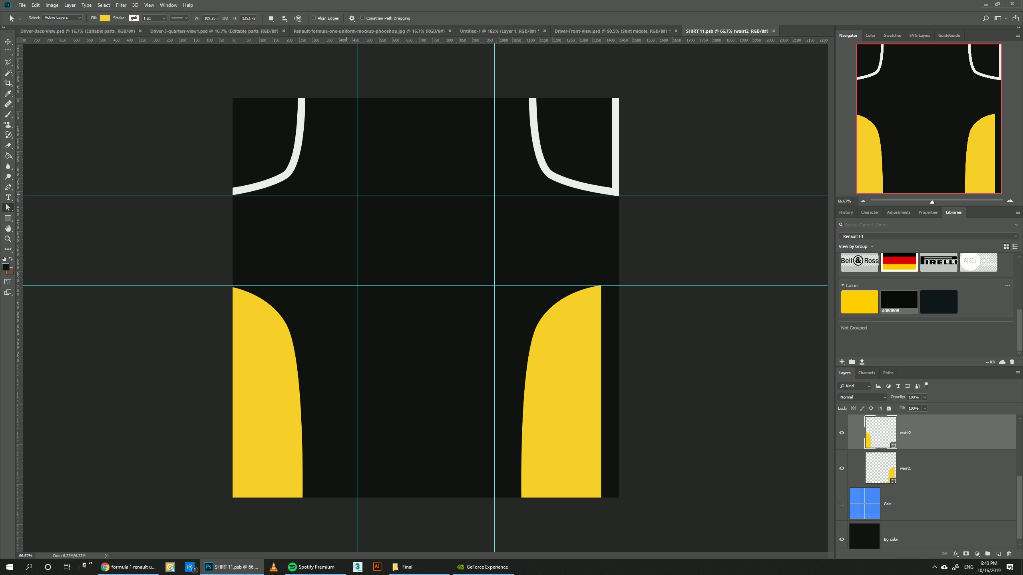
# - Place the library's Renault logo on the shirt, scale it to about 26%, and centre it on the vertical guide at x≈984 px
pyautogui.scroll(5, 927, 302)
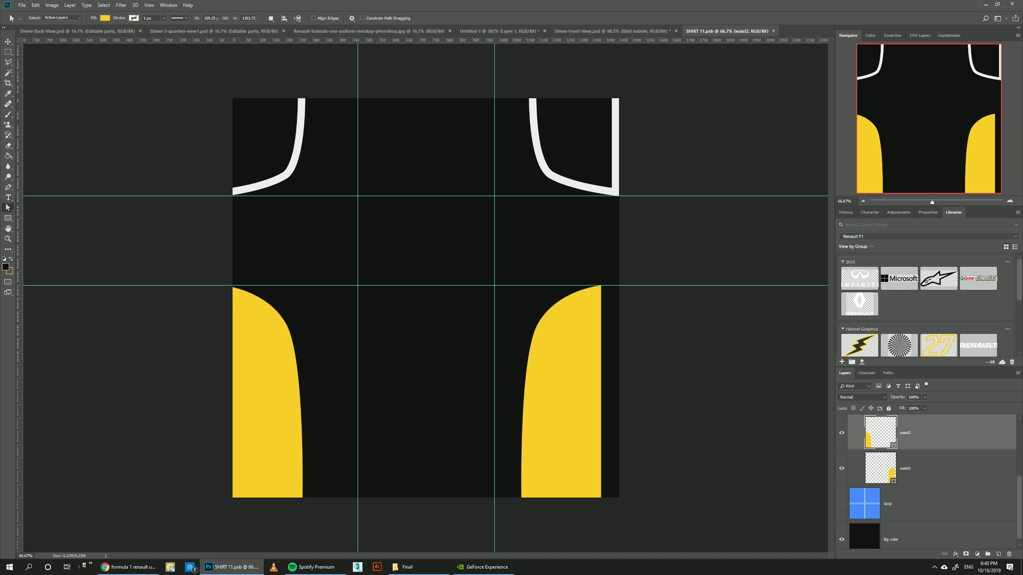
pyautogui.moveTo(859, 301); pyautogui.dragTo(498, 206)
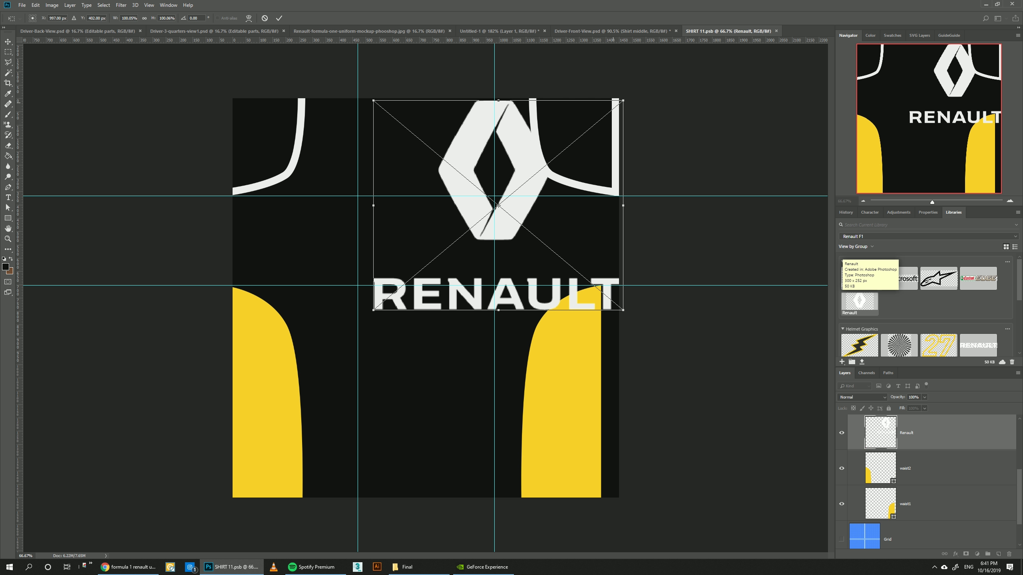
pyautogui.moveTo(623, 100); pyautogui.dragTo(494, 200)
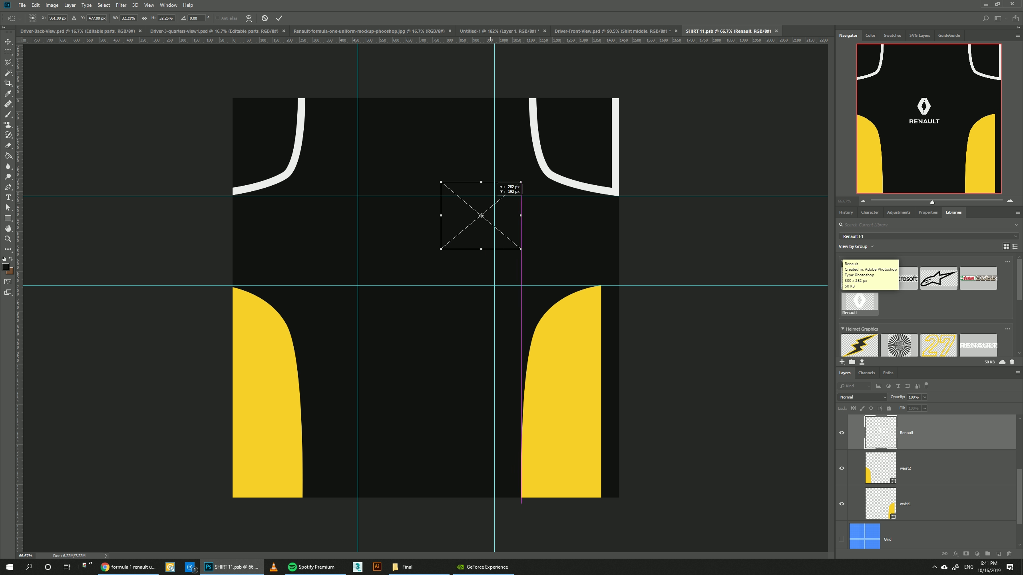
pyautogui.moveTo(494, 203); pyautogui.dragTo(502, 198)
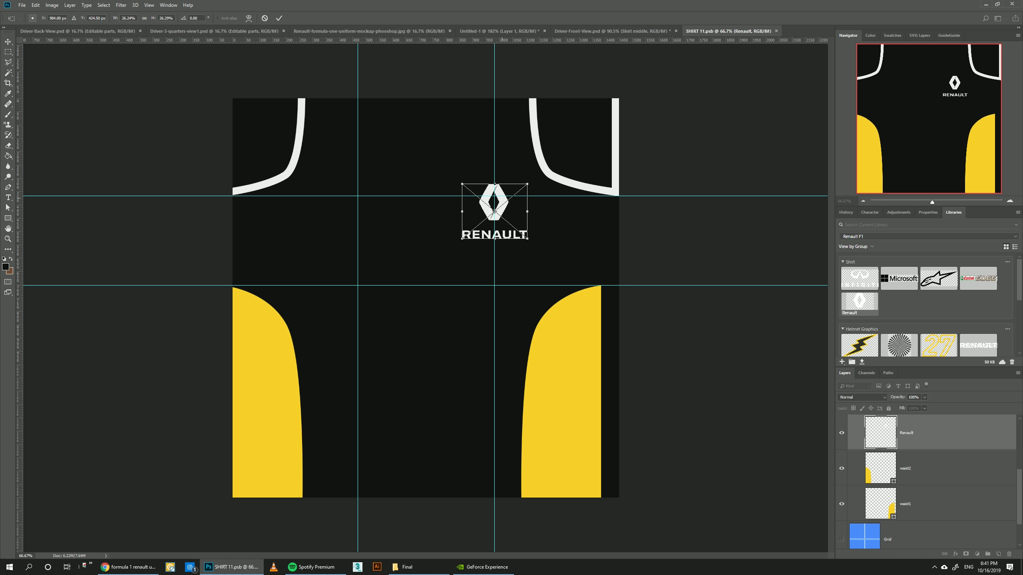
pyautogui.press('Return')
# - Place the library's Infiniti logo at about 6.9% scale, centred on the other vertical guide and top-aligned with the Renault logo, and save
pyautogui.moveTo(860, 279); pyautogui.dragTo(423, 201)
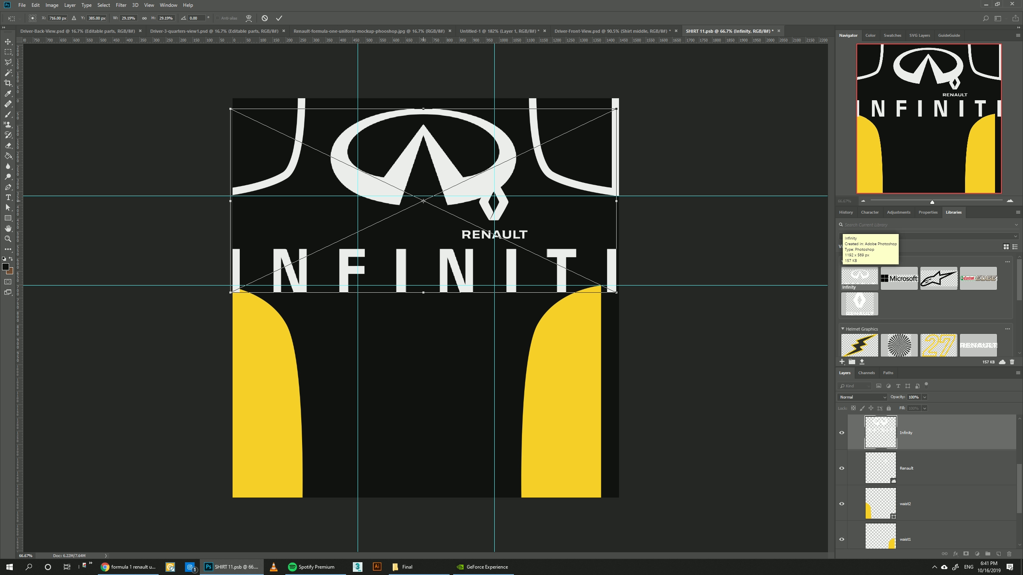
pyautogui.moveTo(616, 108); pyautogui.dragTo(377, 211)
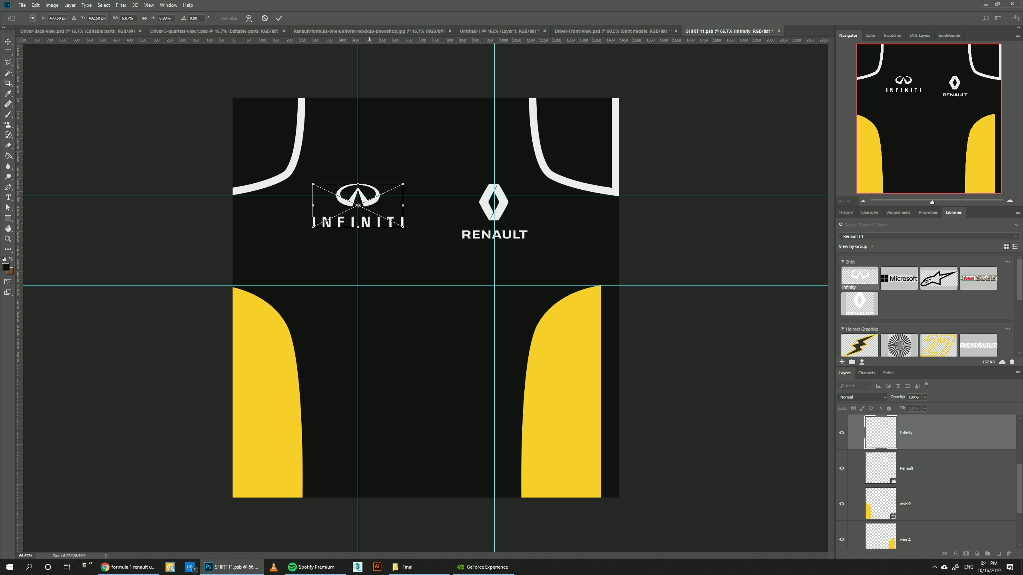
pyautogui.press('Return')
pyautogui.press('a')
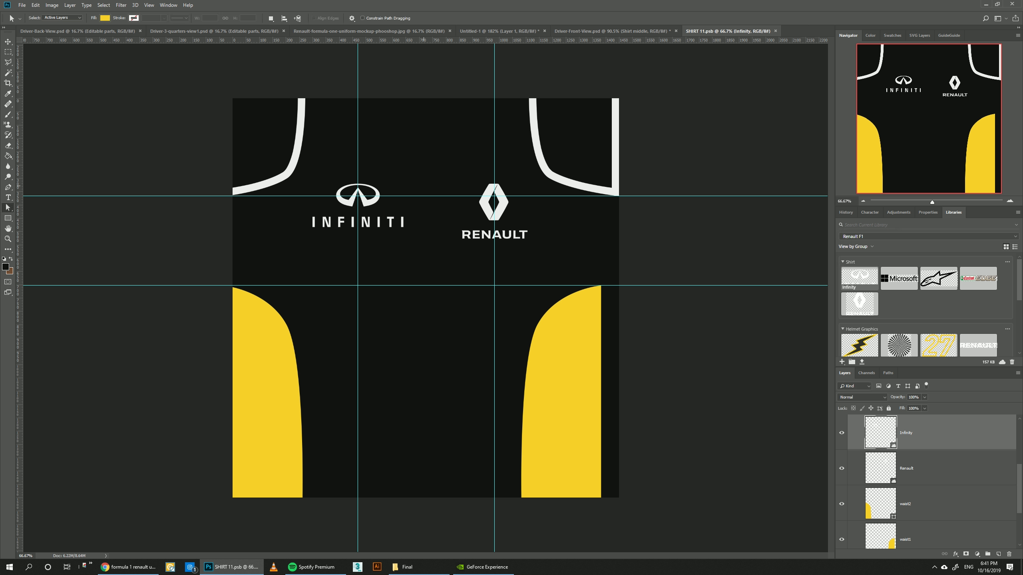
# - Compare the logo sizes on the front view mockup with the driver reference photo, and return to SHIRT 11
pyautogui.click(613, 31)
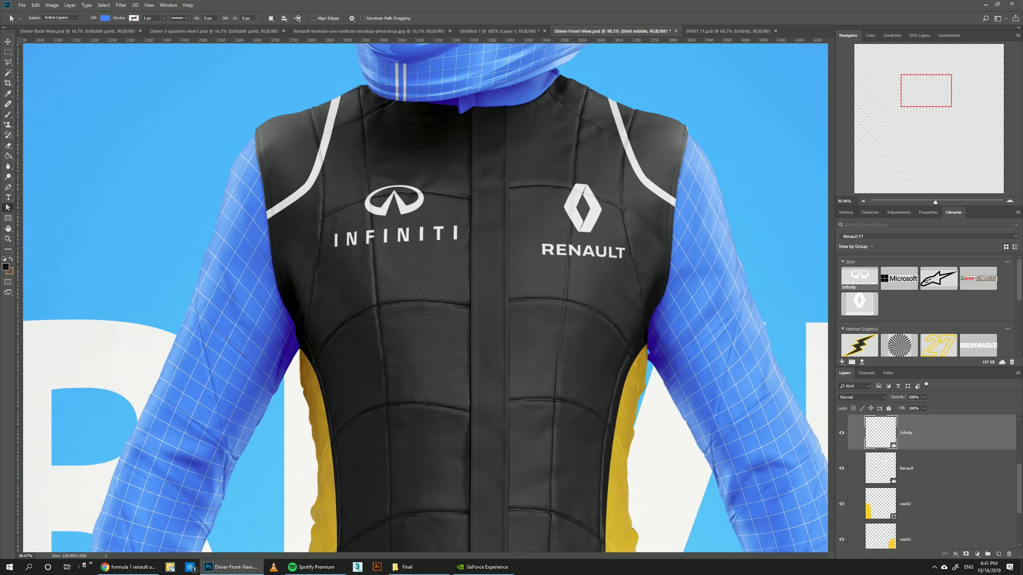
pyautogui.click(499, 31)
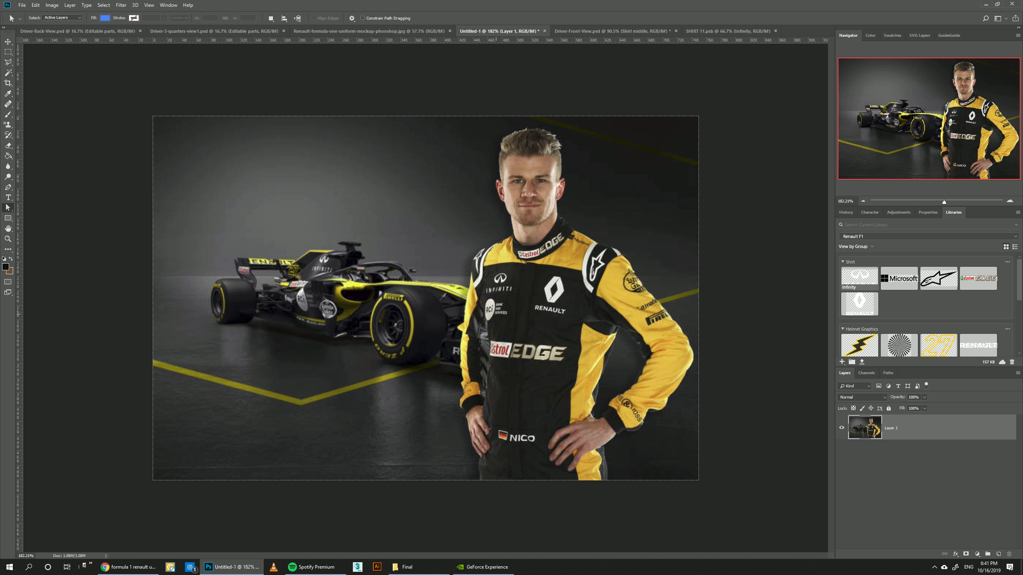
pyautogui.click(728, 31)
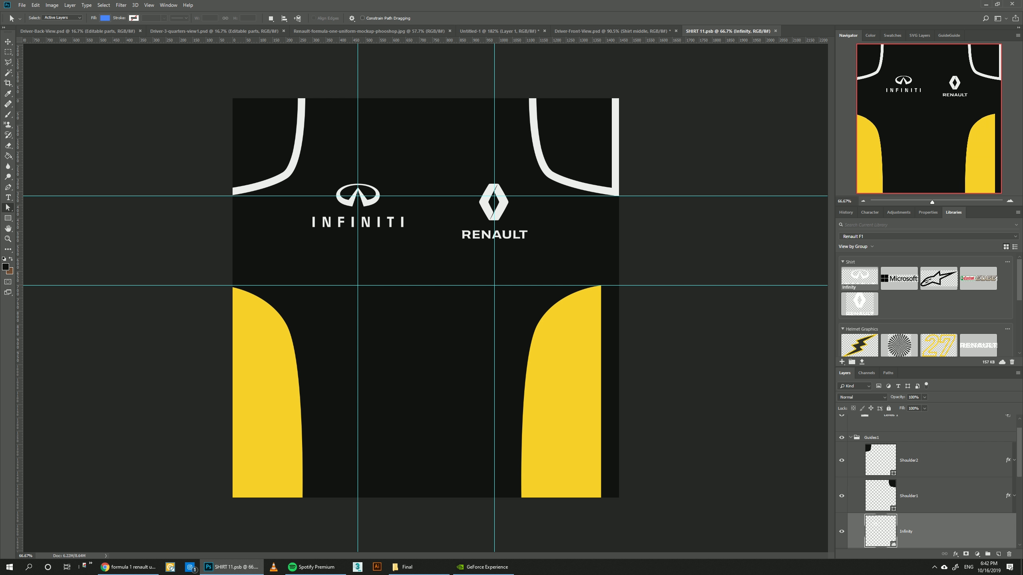
# - Enlarge the Renault logo to about 34%, keeping its top edge and its centring on the guide
pyautogui.hotkey('alt', '[')
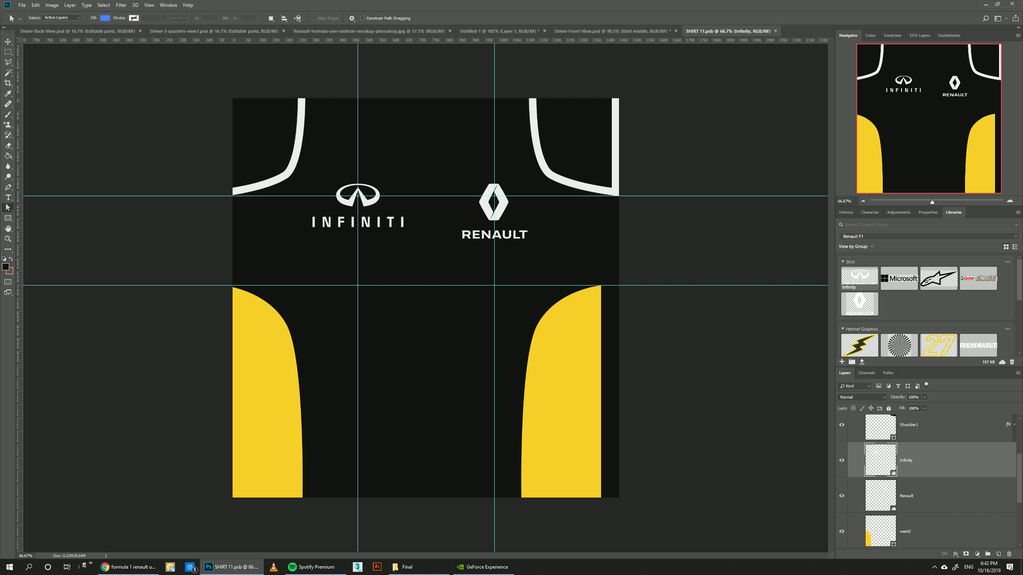
pyautogui.hotkey('ctrl', 't')
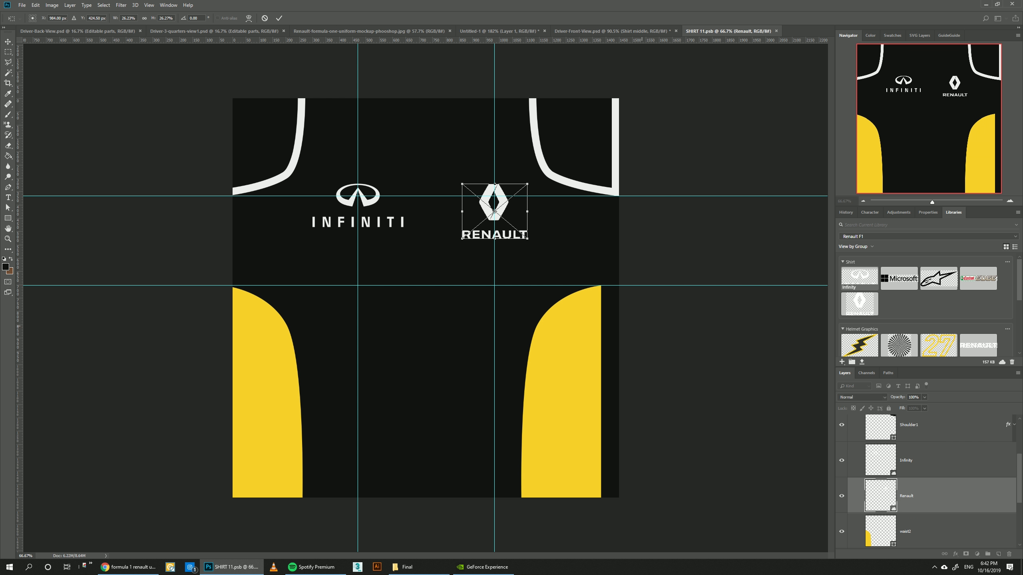
pyautogui.moveTo(527, 238)
pyautogui.mouseDown()
pyautogui.moveTo(545, 254)
pyautogui.moveTo(534, 228)
pyautogui.mouseUp()
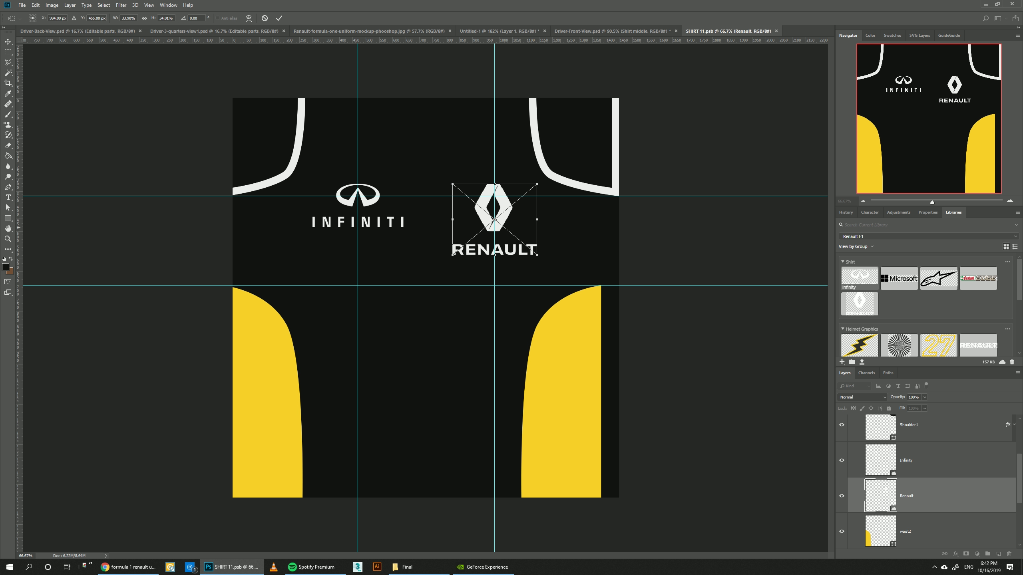
pyautogui.press('Return')
# - Scale the Infiniti logo down slightly, keeping its top edge and its centring on the guide
pyautogui.click(926, 461)
pyautogui.hotkey('ctrl', 't')
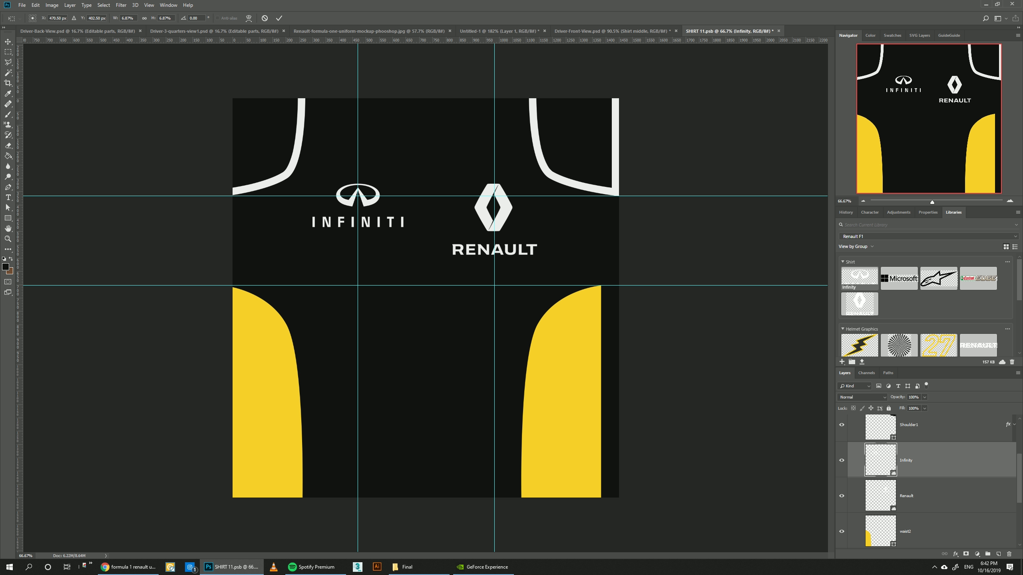
pyautogui.moveTo(403, 227); pyautogui.dragTo(392, 222)
pyautogui.press('Return')
# - Place the library's RCI Bank and Services logo directly below Infiniti, scaled to about 21.6% to match the Infiniti logo's width
pyautogui.scroll(-1, 978, 323)
pyautogui.moveTo(978, 346); pyautogui.dragTo(401, 228)
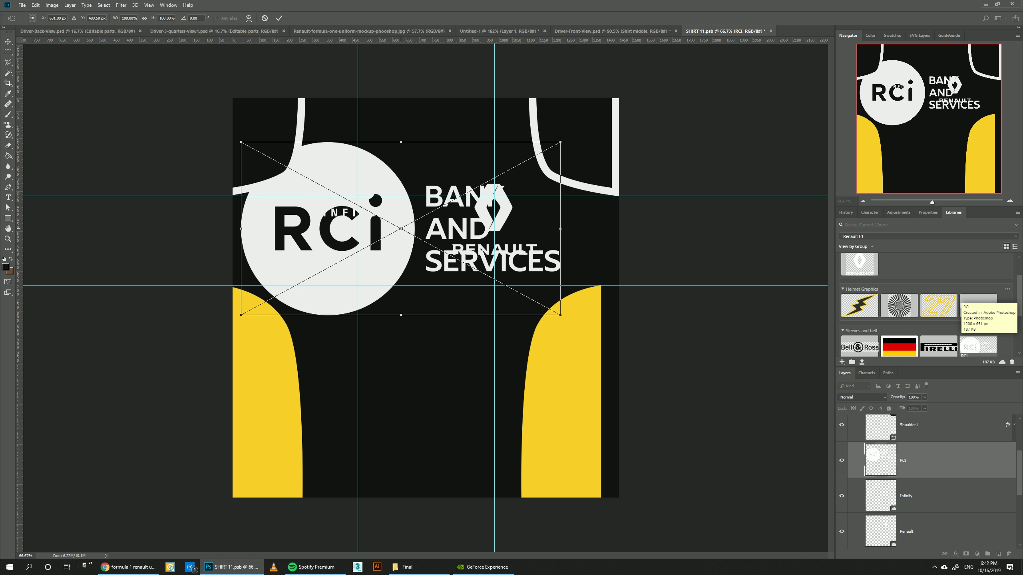
pyautogui.moveTo(561, 142); pyautogui.dragTo(324, 270)
pyautogui.moveTo(283, 298); pyautogui.dragTo(361, 228)
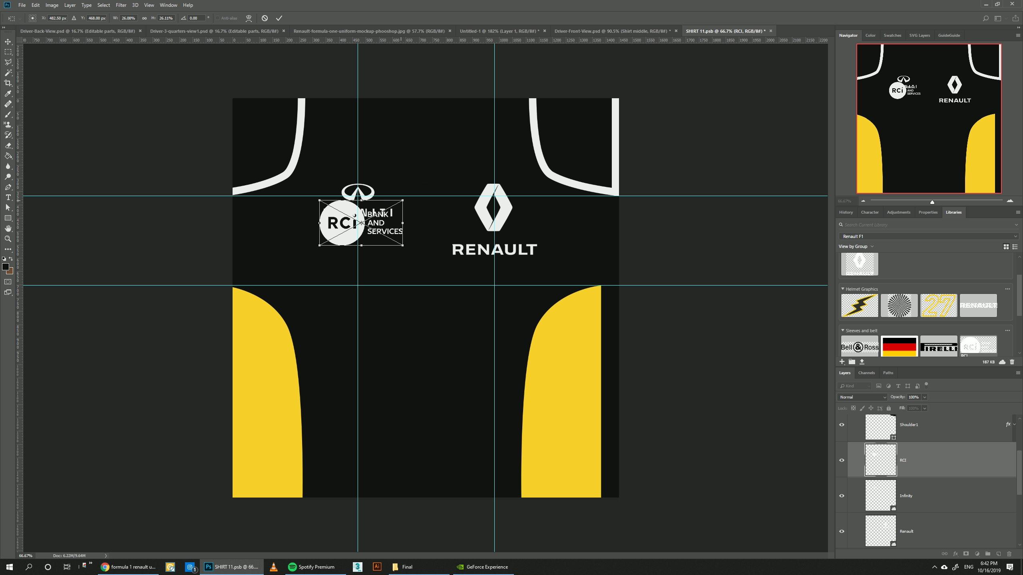
pyautogui.moveTo(402, 201); pyautogui.dragTo(392, 205)
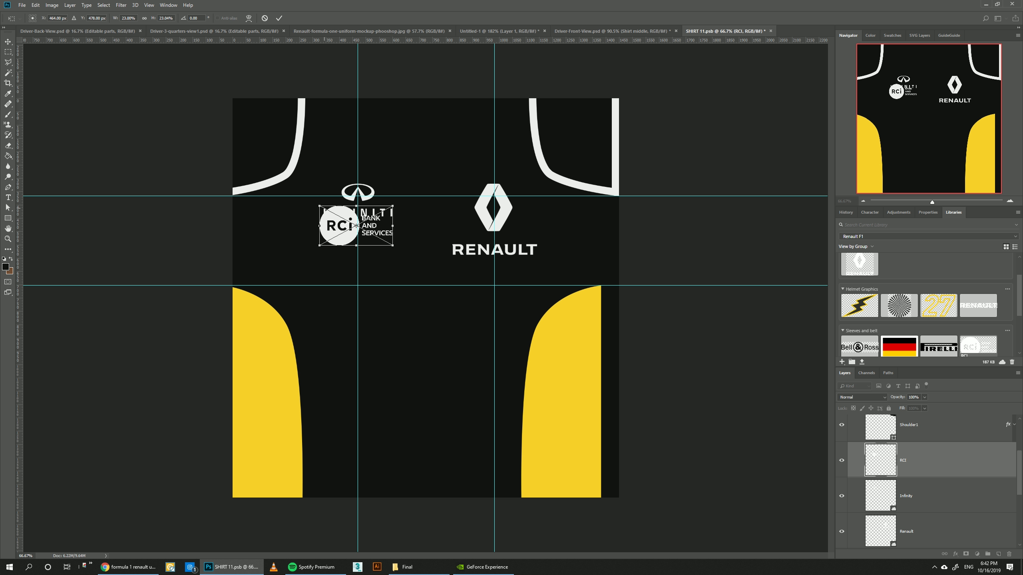
pyautogui.moveTo(319, 206); pyautogui.dragTo(372, 240)
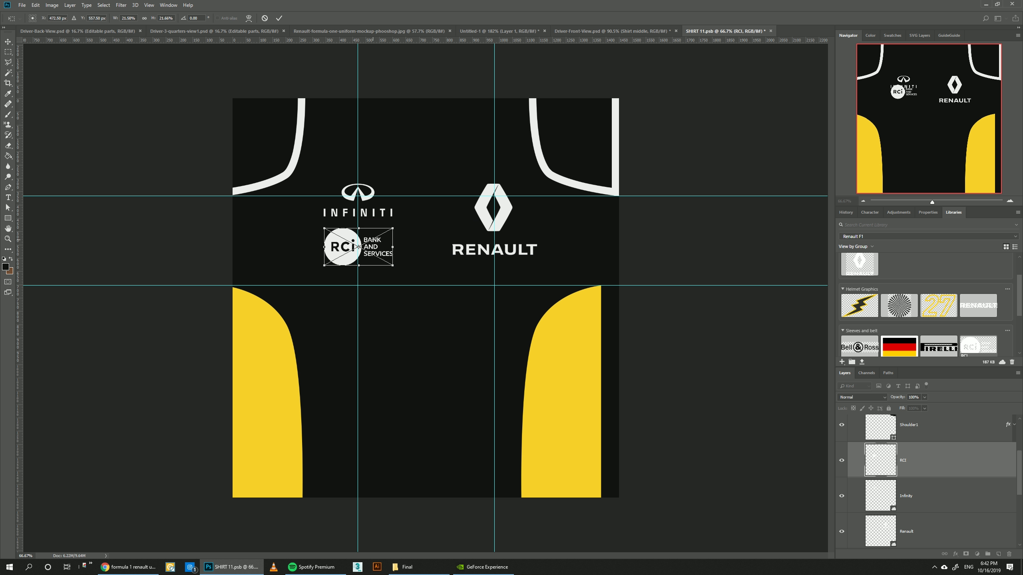
pyautogui.press('a')
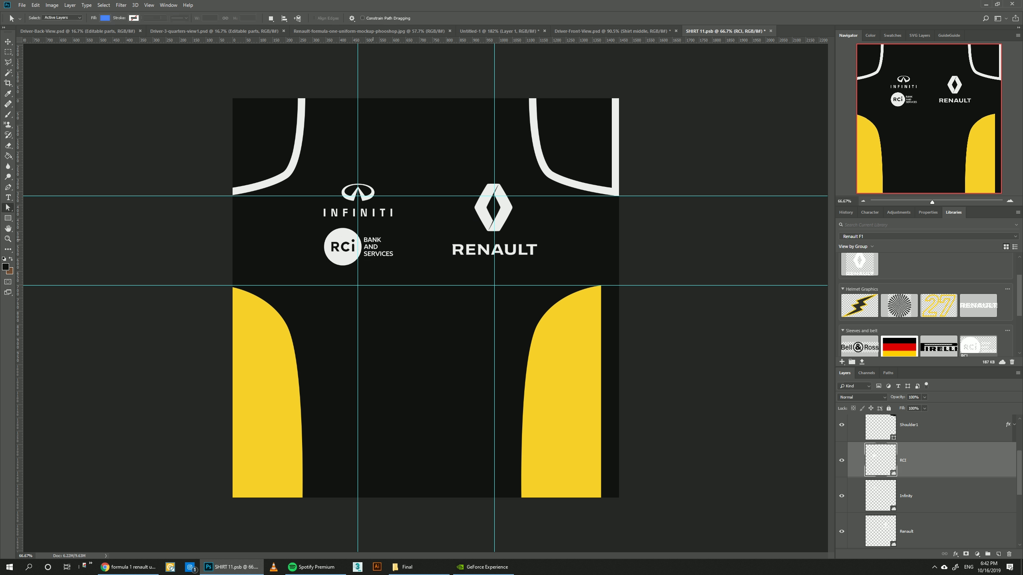
# - Draw a rectangle about 1718 by 368 px across the shirt's upper chest and fill it with the waist shapes' yellow, ffce00
pyautogui.press('u')
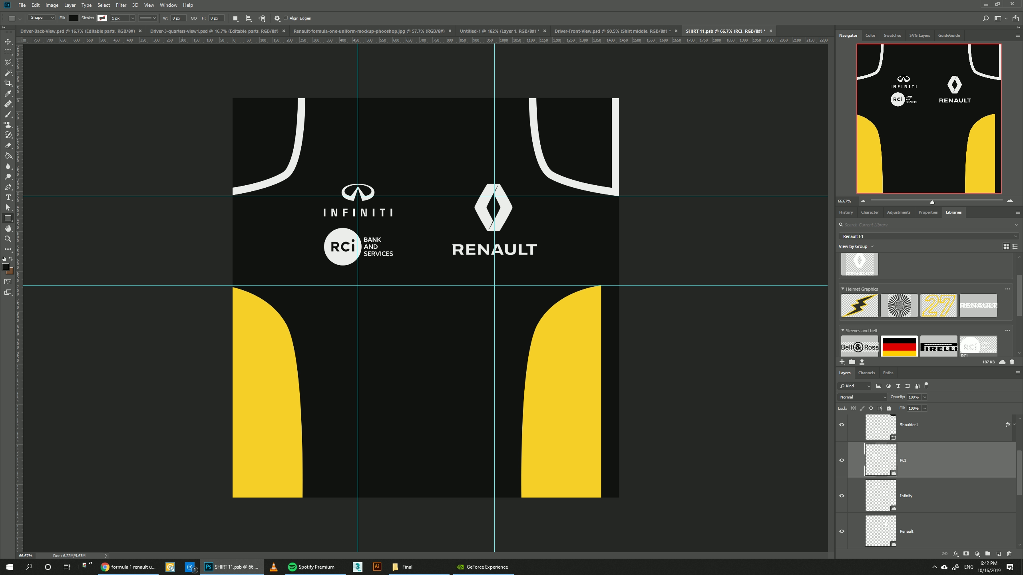
pyautogui.moveTo(191, 81); pyautogui.dragTo(649, 178)
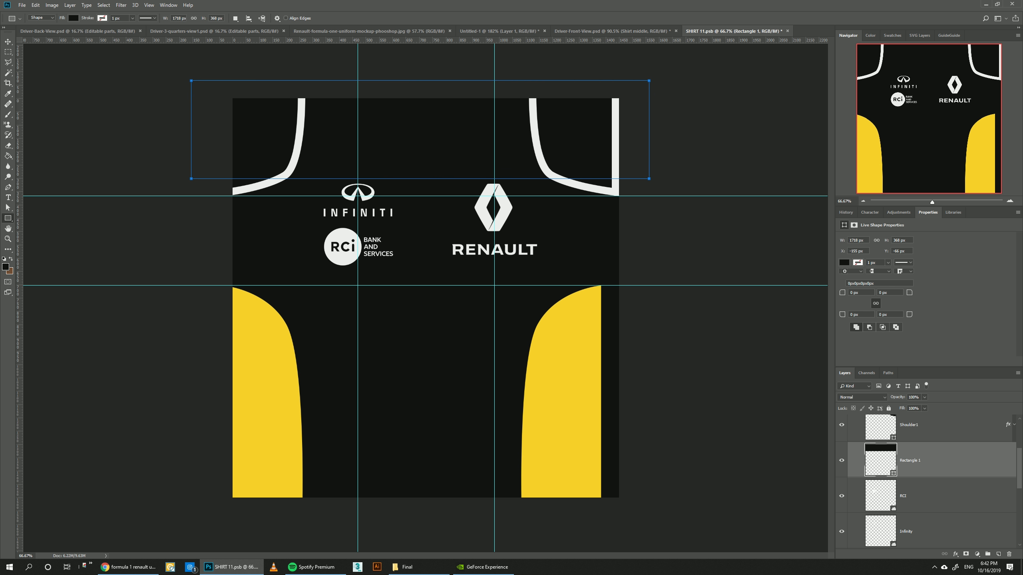
pyautogui.doubleClick(880, 460)
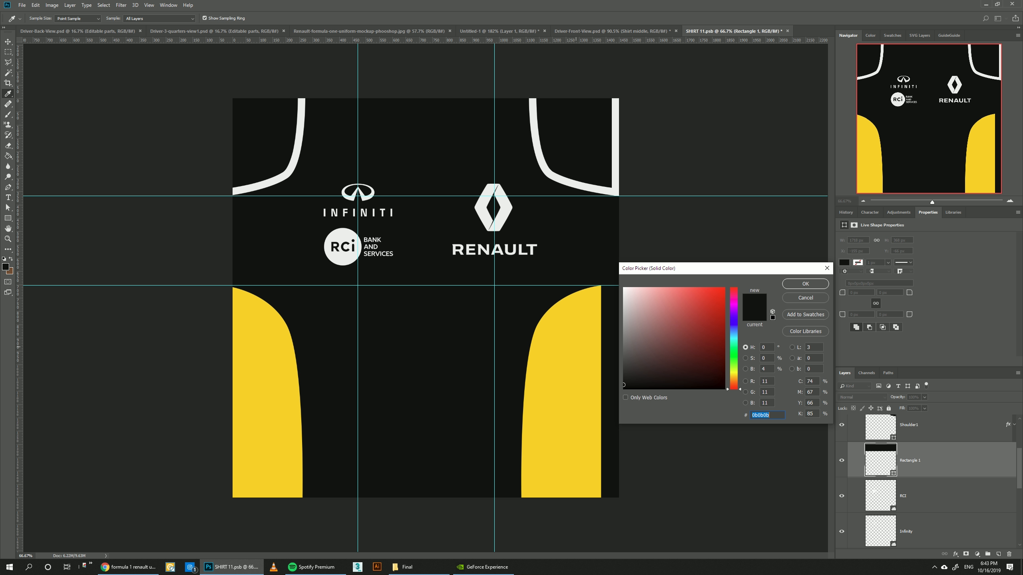
pyautogui.click(568, 365)
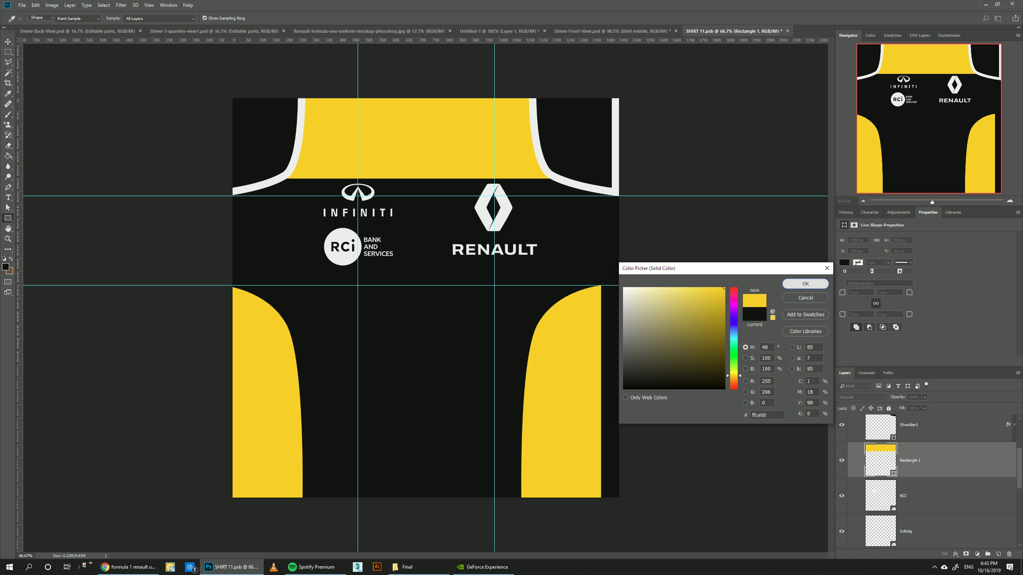
pyautogui.click(805, 283)
# - Nudge the yellow chest rectangle up by 29 px to Y -95 px, and save the shirt design
pyautogui.press('v')
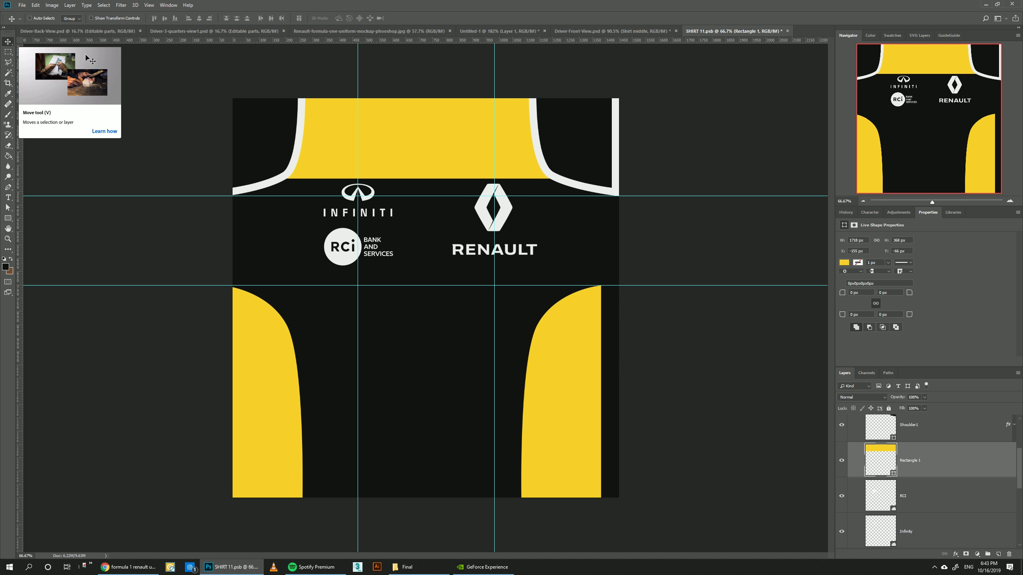
pyautogui.hotkey('shift', 'Up')
pyautogui.hotkey('shift', 'Up')
pyautogui.hotkey('shift', 'Up')
pyautogui.hotkey('shift', 'Down')
pyautogui.hotkey('shift', 'Up')
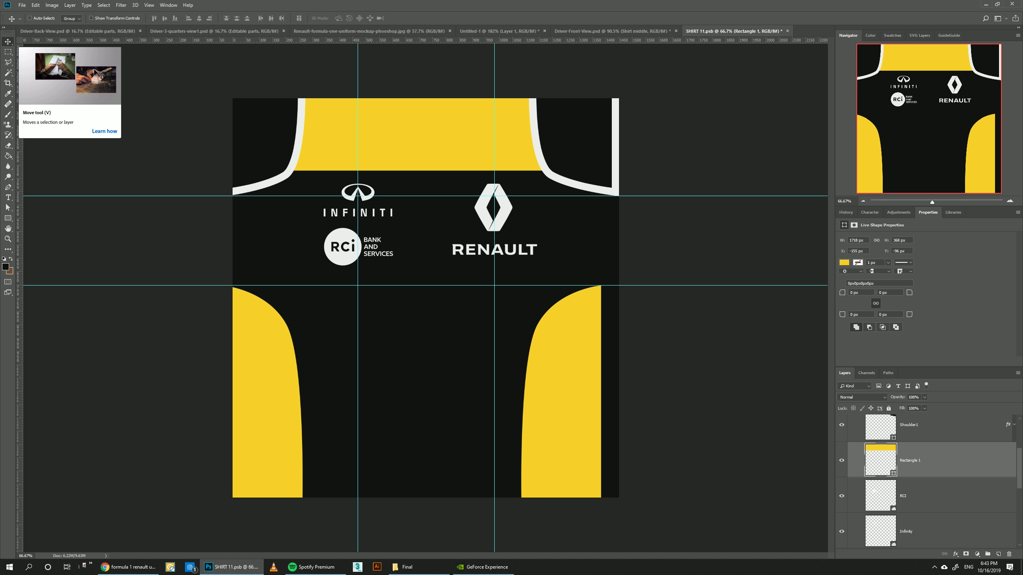
pyautogui.press('Down')
pyautogui.hotkey('ctrl', 's')
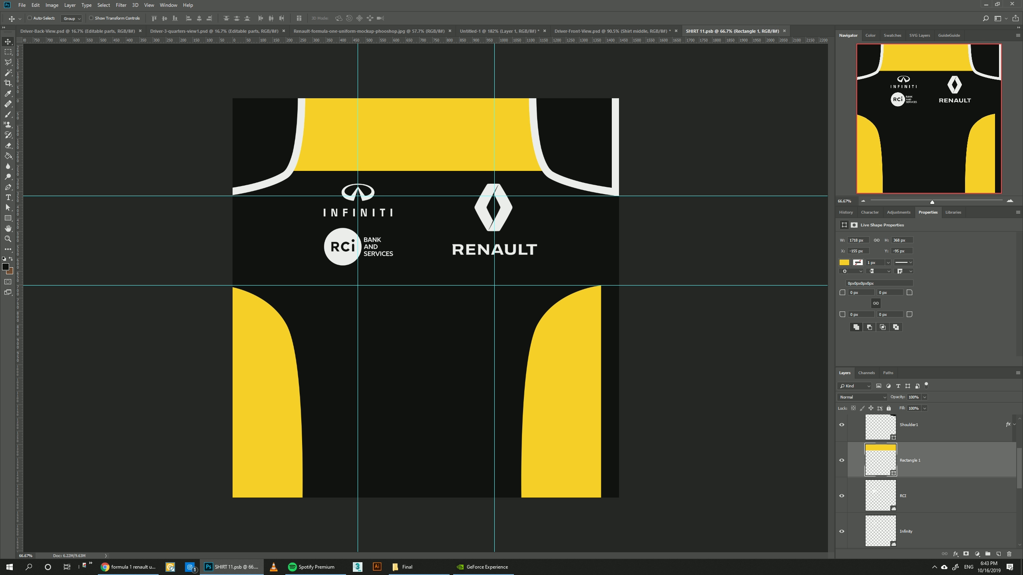
# - Compare the updated chest on the front view mockup with the driver reference photo, and return to SHIRT 11
pyautogui.hotkey('ctrl', 'shift', 'Tab')
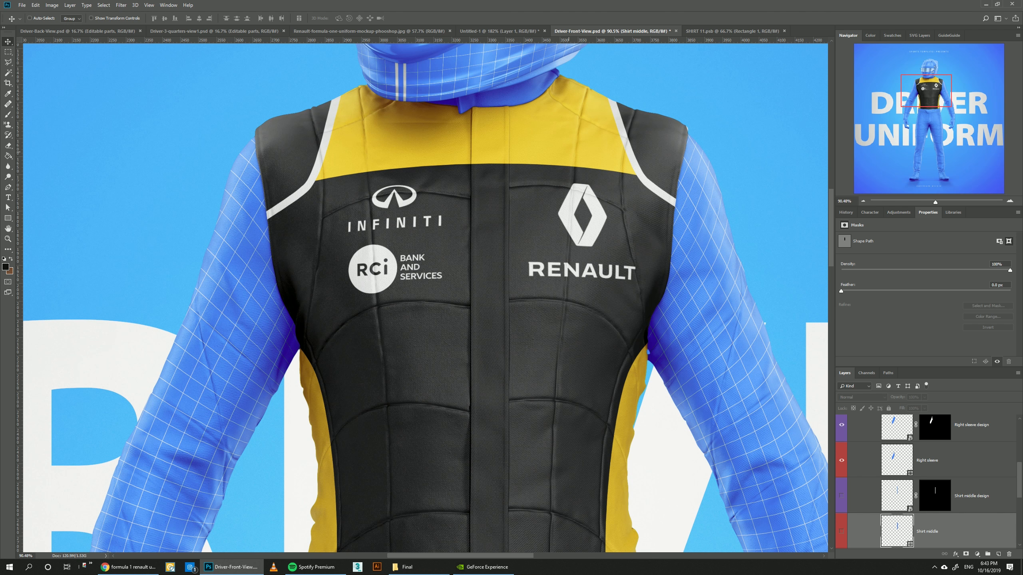
pyautogui.hotkey('ctrl', 'shift', 'Tab')
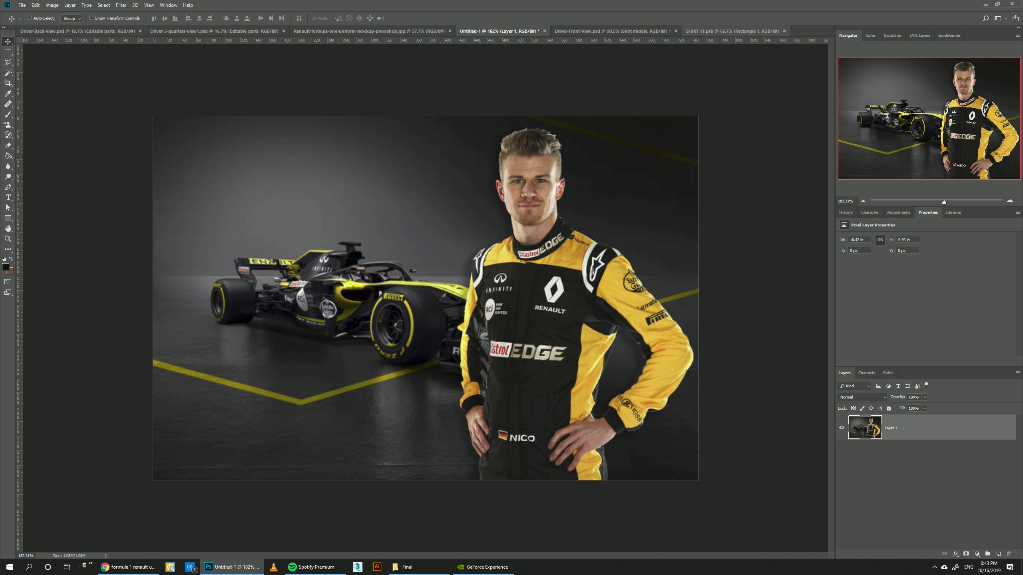
pyautogui.click(717, 32)
pyautogui.click(640, 31)
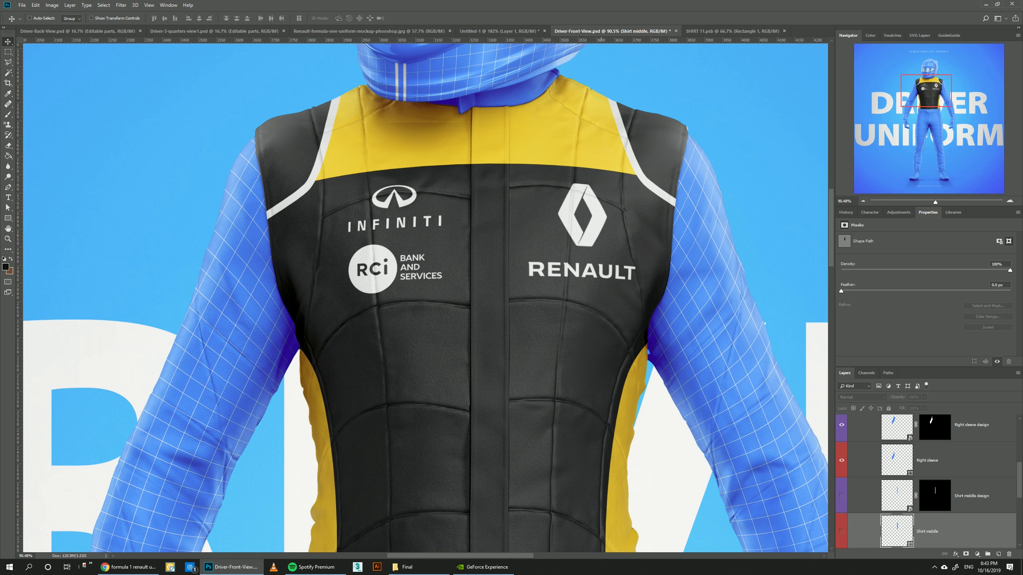
pyautogui.hotkey('ctrl', 'Tab')
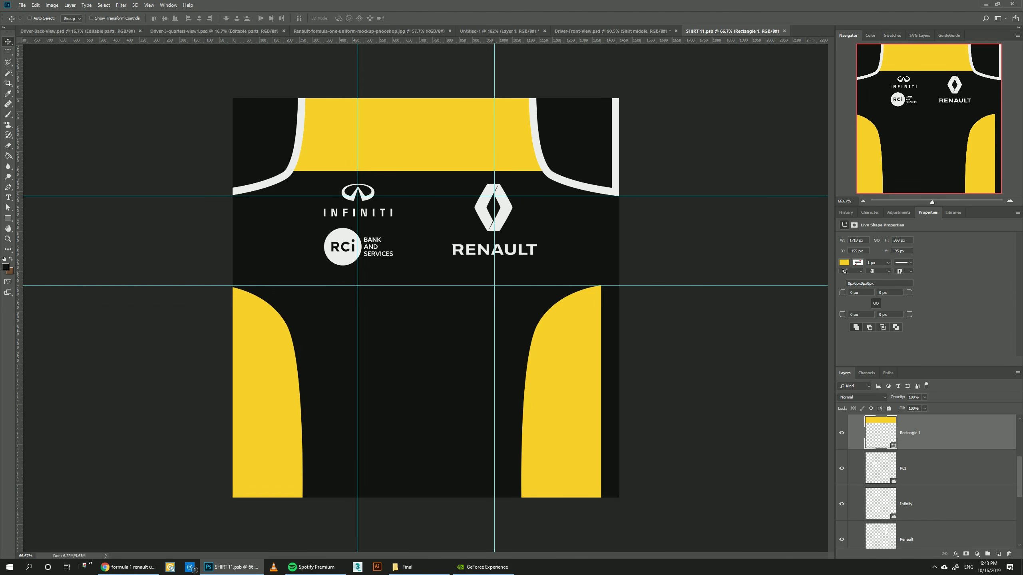
# - Place the library's castrol-edge logo just below the lower horizontal guide, scaled to about 91% and centred between the yellow waist shapes
pyautogui.click(953, 213)
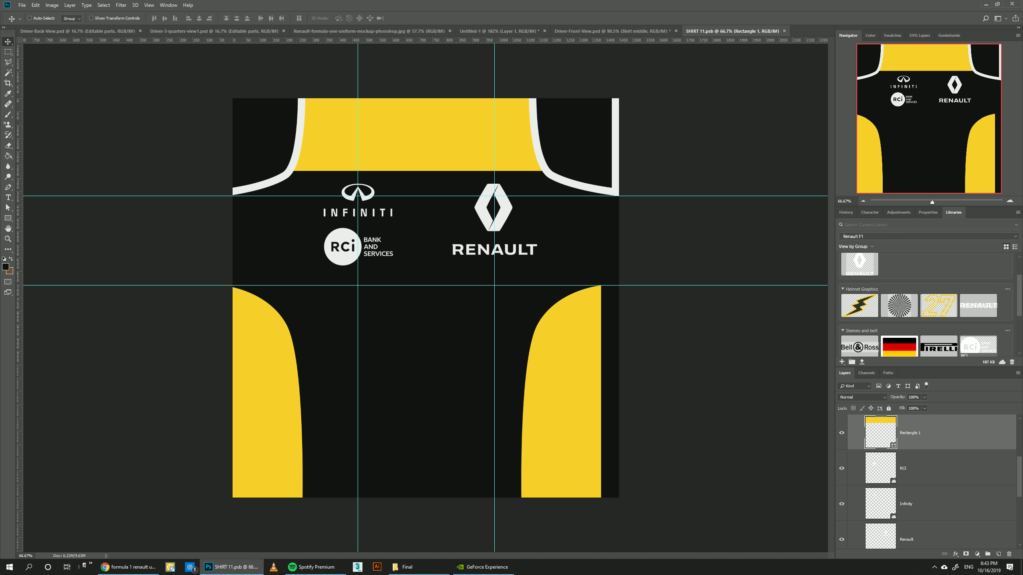
pyautogui.scroll(5, 979, 278)
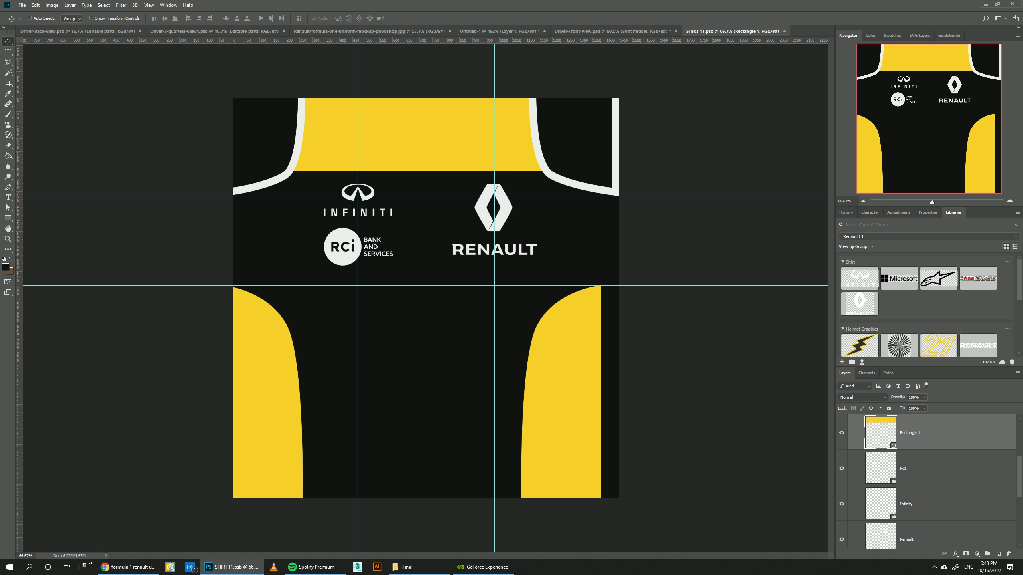
pyautogui.moveTo(978, 278); pyautogui.dragTo(413, 340)
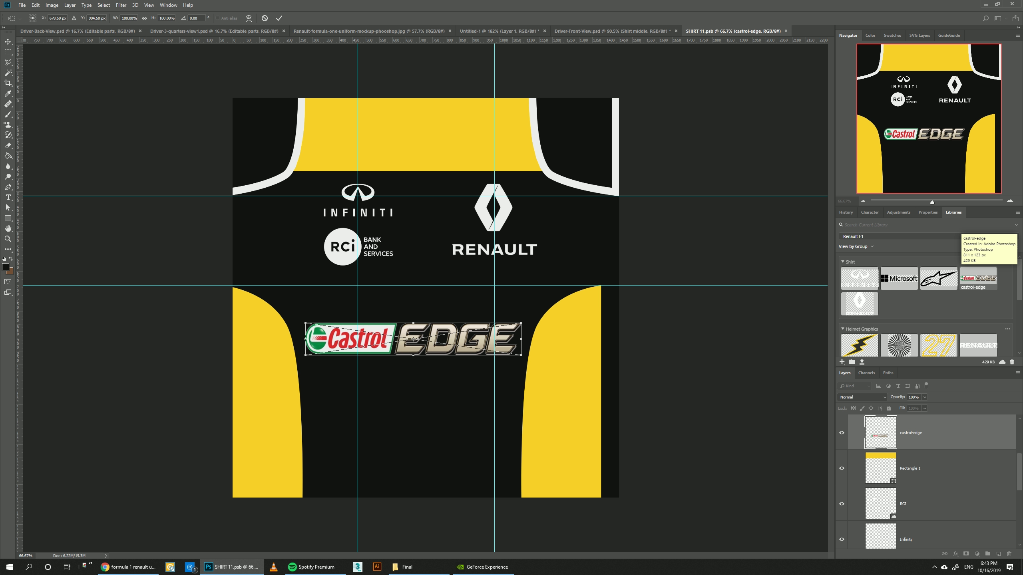
pyautogui.moveTo(521, 323); pyautogui.dragTo(503, 326)
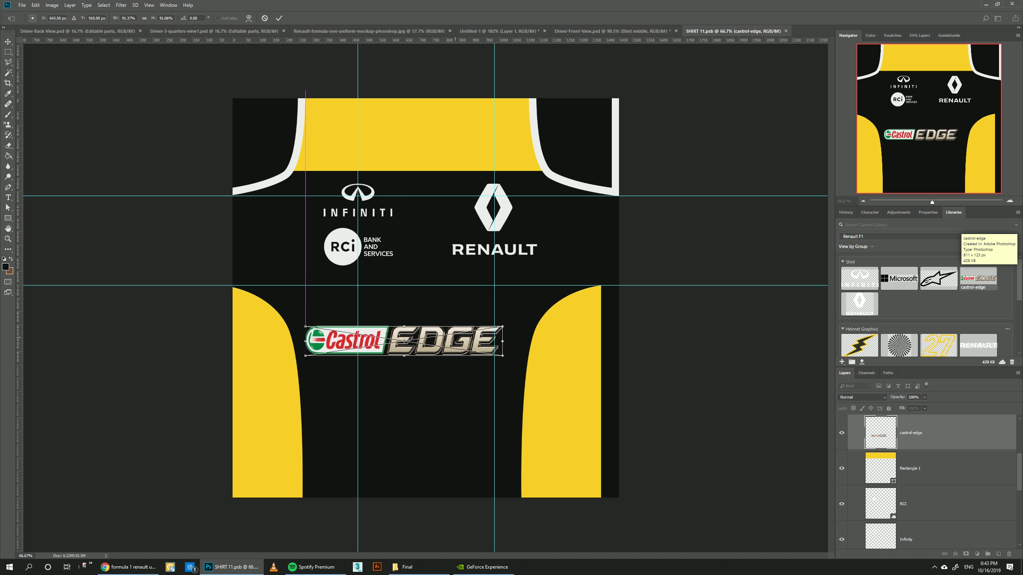
pyautogui.moveTo(443, 340); pyautogui.dragTo(456, 320)
pyautogui.press('Return')
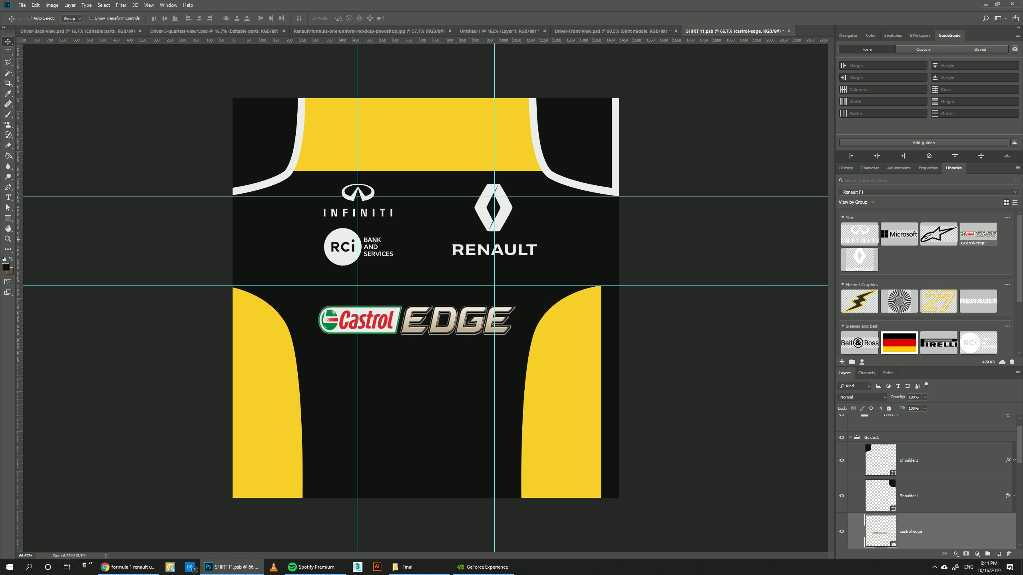
# - Save the shirt design and, on the front view mockup, show the Shirt middle layer and fill it with the library's black
pyautogui.hotkey('ctrl', 's')
pyautogui.hotkey('ctrl', 'shift', 'Tab')
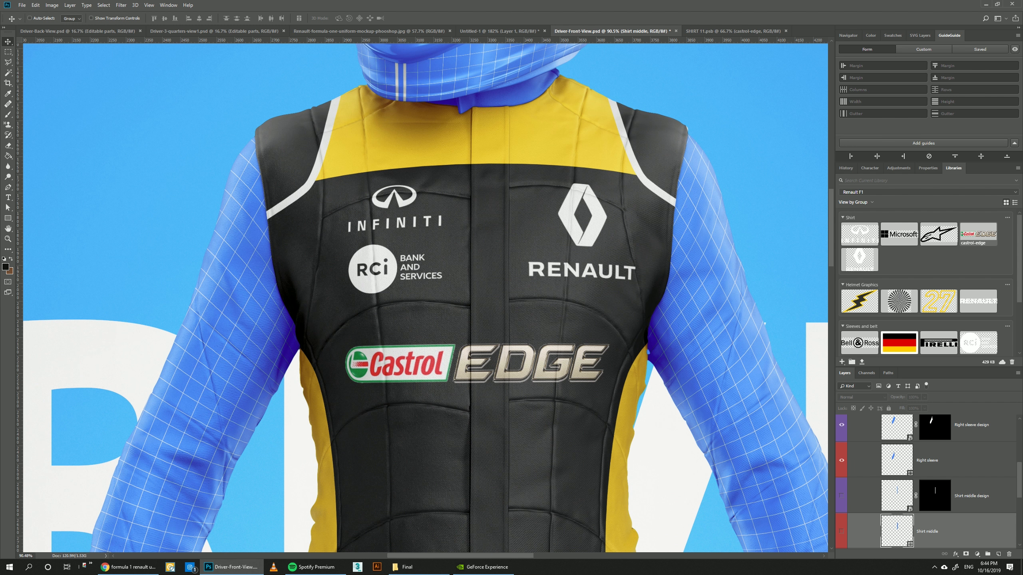
pyautogui.click(841, 531)
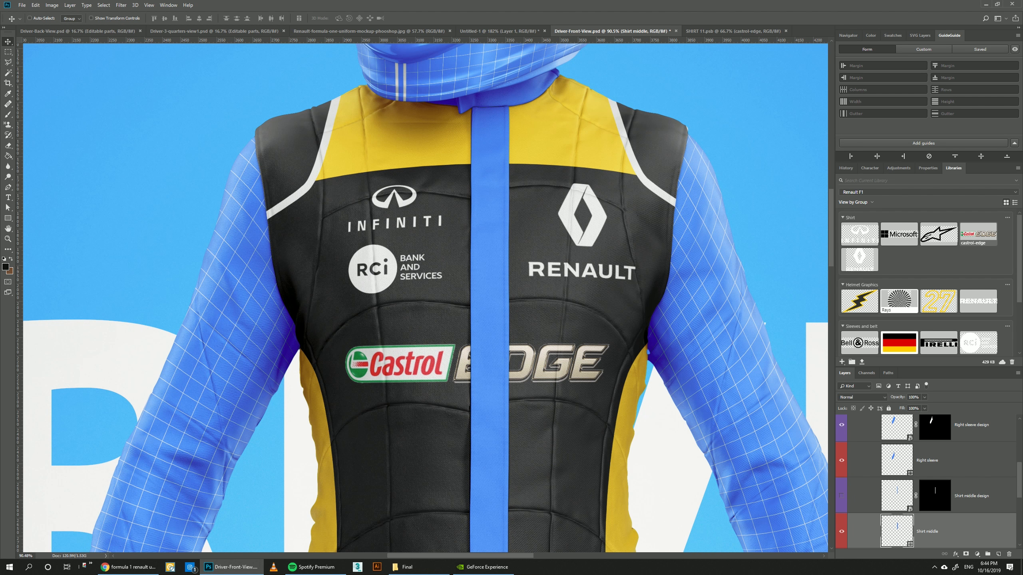
pyautogui.scroll(-2, 900, 301)
pyautogui.click(900, 303)
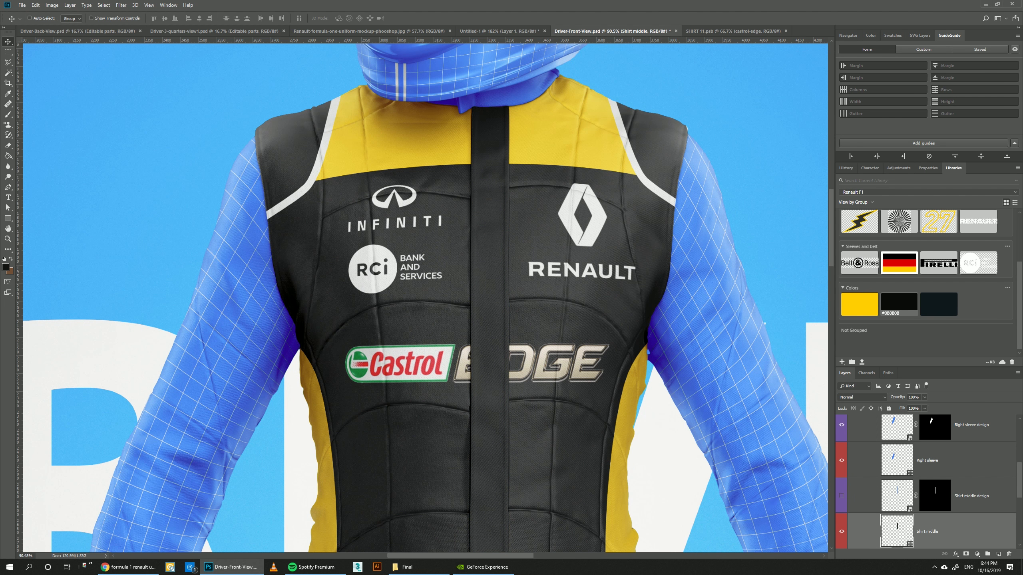
# - Show the Shirt middle design layer, open its contents, and copy the castrol-edge logo into it from SHIRT 11
pyautogui.click(897, 495)
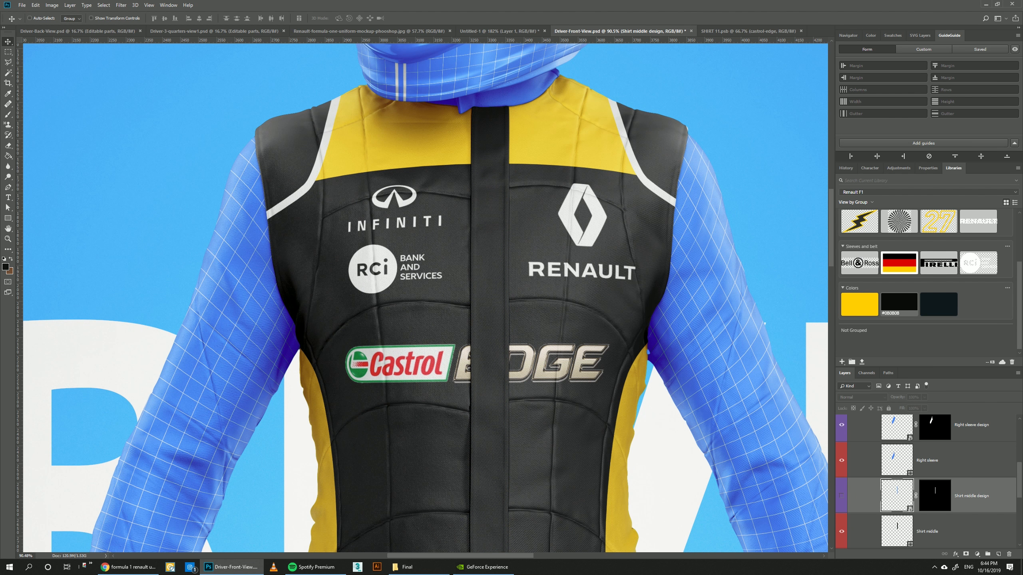
pyautogui.click(841, 496)
pyautogui.doubleClick(897, 496)
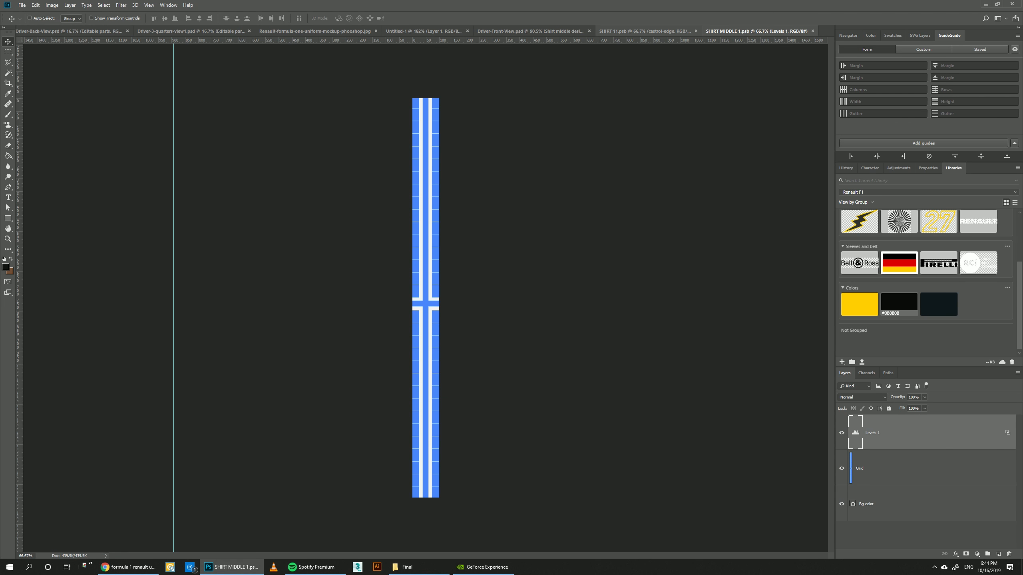
pyautogui.click(645, 31)
pyautogui.moveTo(645, 31); pyautogui.dragTo(403, 245)
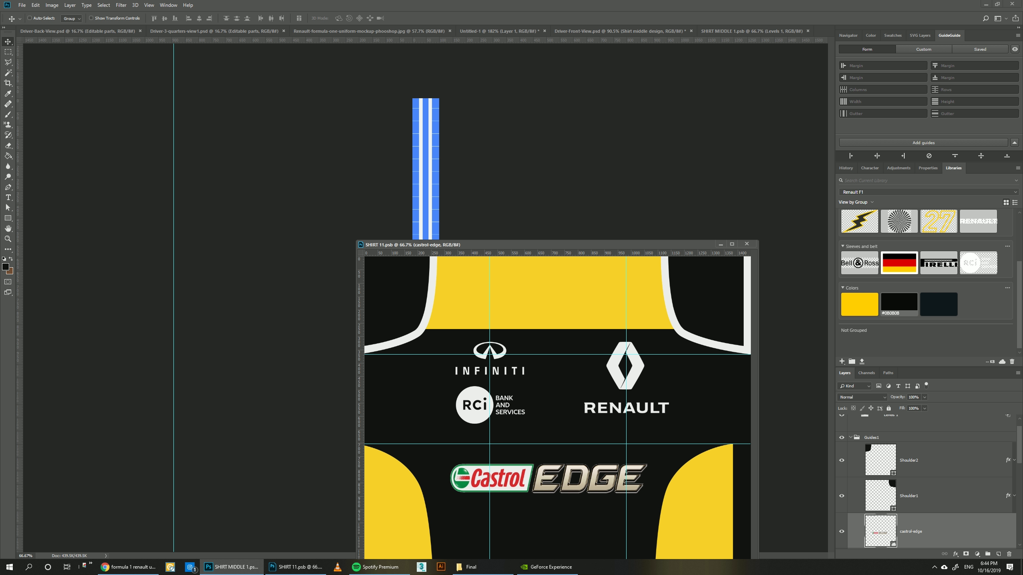
pyautogui.moveTo(881, 531); pyautogui.dragTo(522, 193)
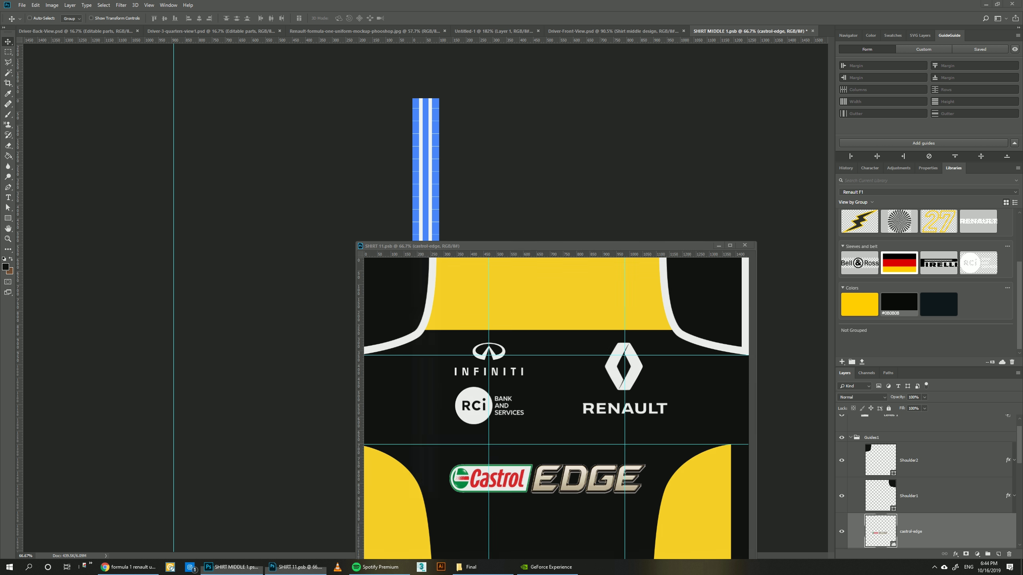
pyautogui.click(721, 244)
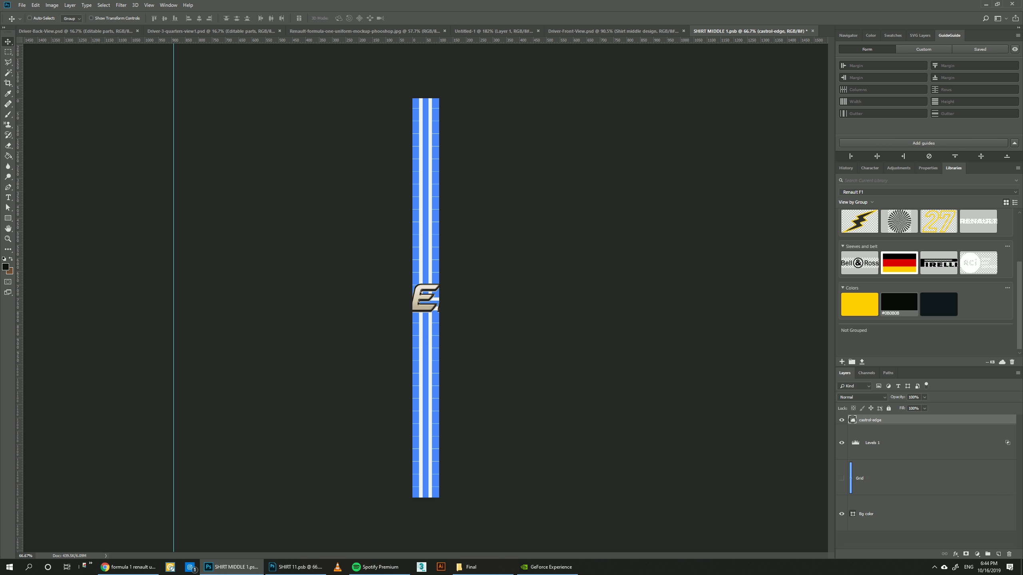
# - Place the castrol-edge layer below Levels 1, hide the Grid and Bg color layers, save, and check the strip on the mockup
pyautogui.hotkey('ctrl', '[')
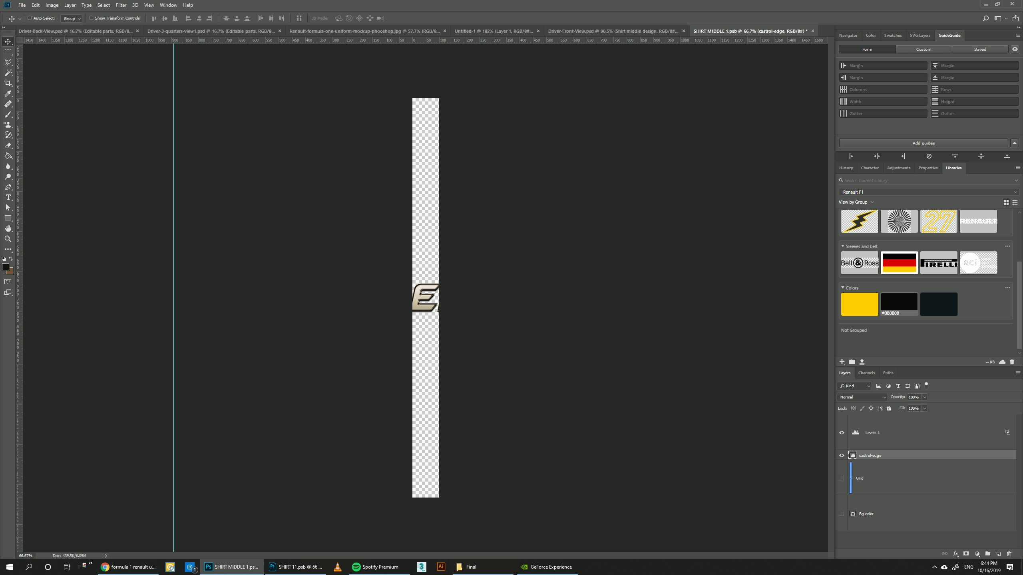
pyautogui.hotkey('ctrl', 's')
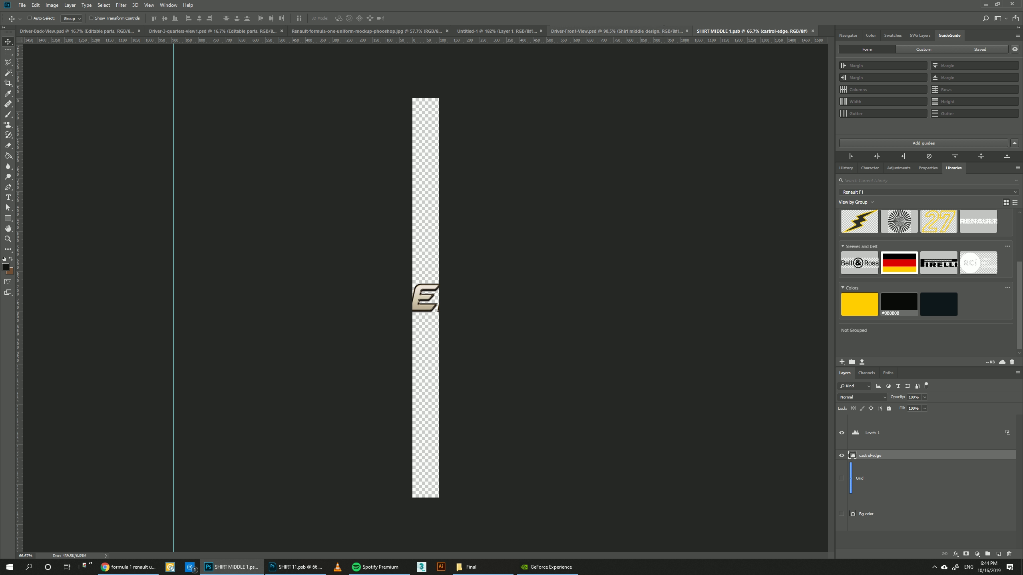
pyautogui.click(637, 32)
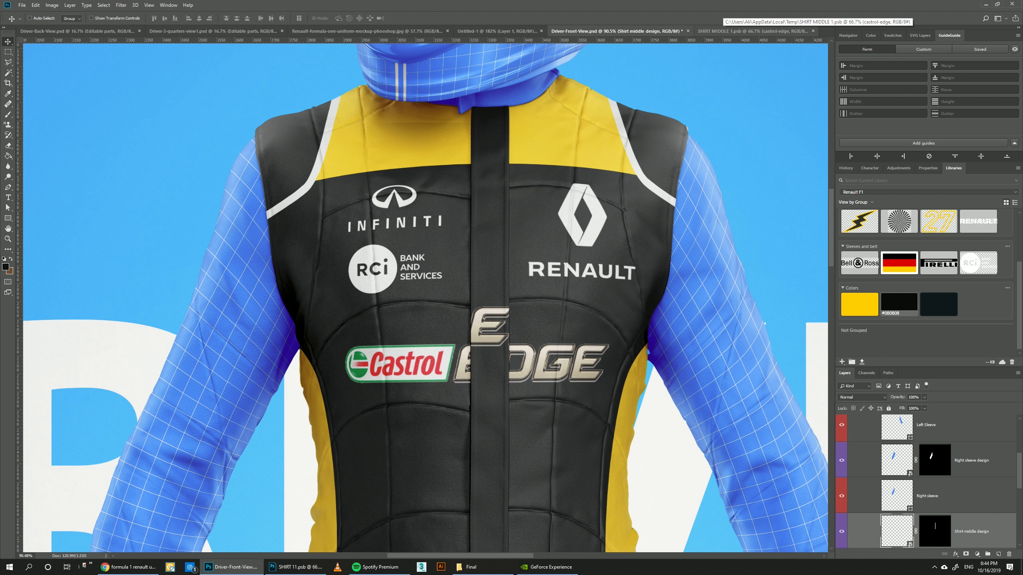
# - Shift the castrol-edge logo down and left in SHIRT MIDDLE 1 to align EDGE across the zip strip, save, and check the mockup
pyautogui.click(723, 32)
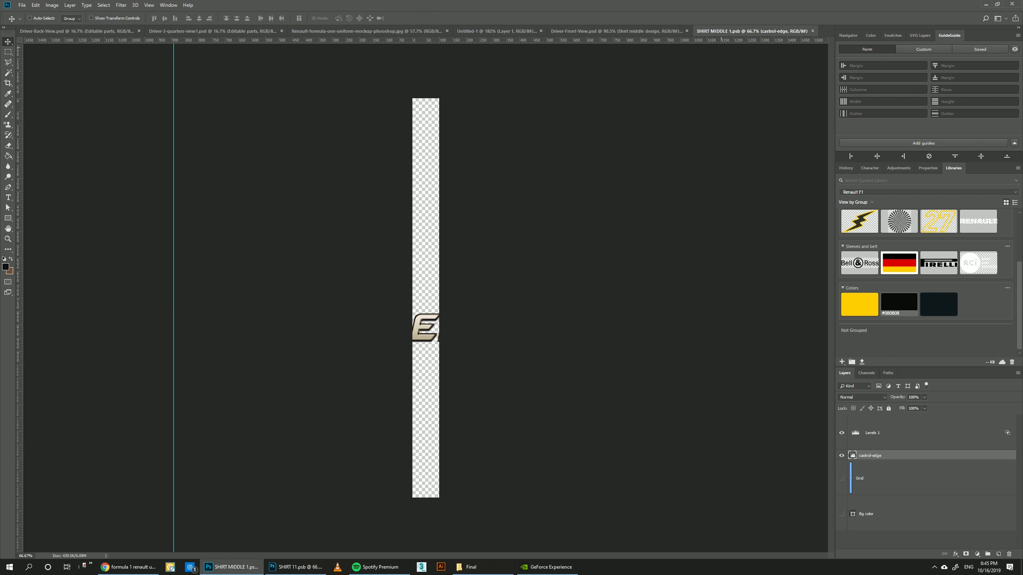
pyautogui.hotkey('shift', 'Left')
pyautogui.hotkey('shift', 'Left')
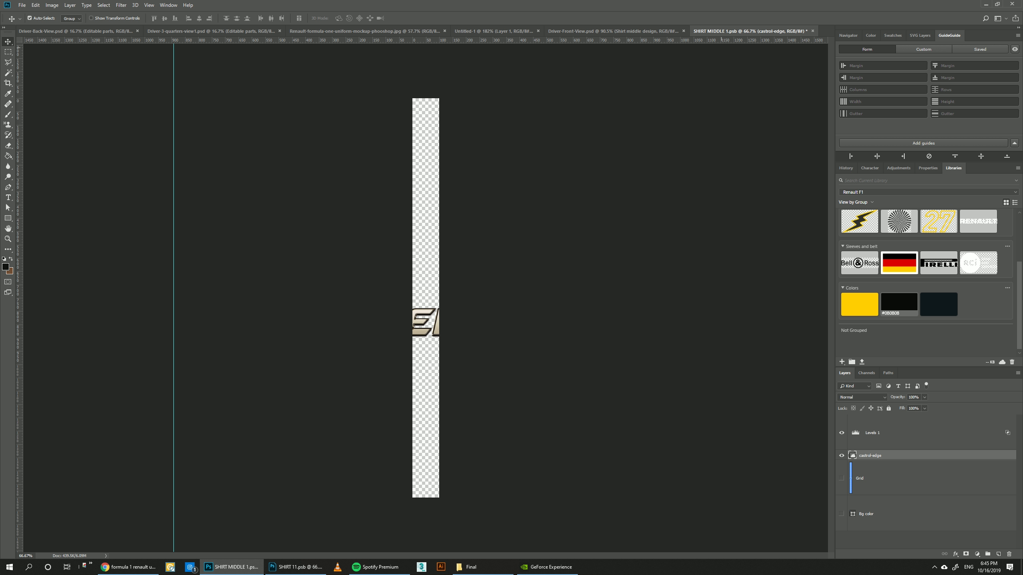
pyautogui.hotkey('ctrl', 's')
pyautogui.click(616, 32)
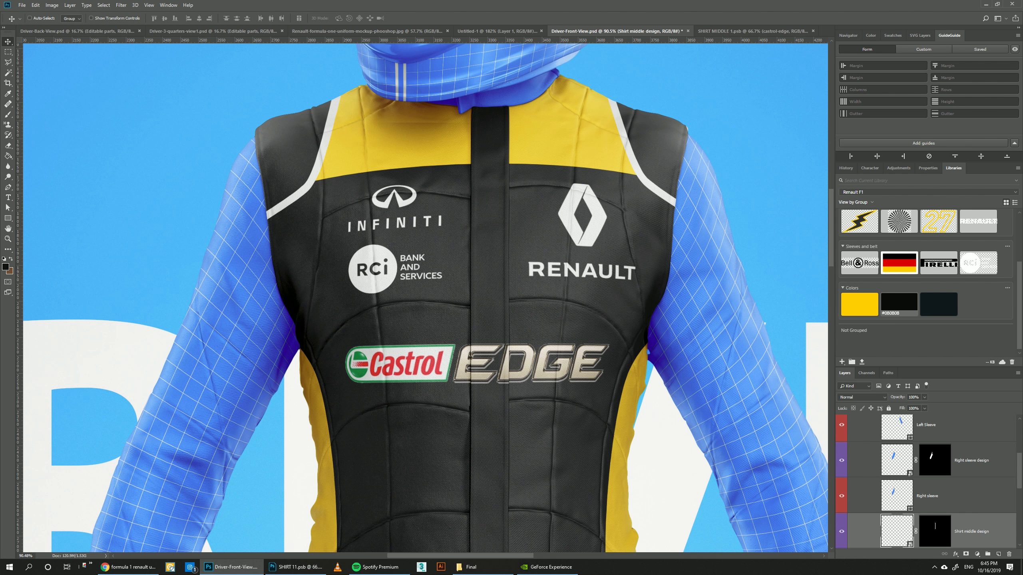
# - Compare the zip strip and chest on the front view mockup with the driver reference photo
pyautogui.click(751, 31)
pyautogui.click(496, 31)
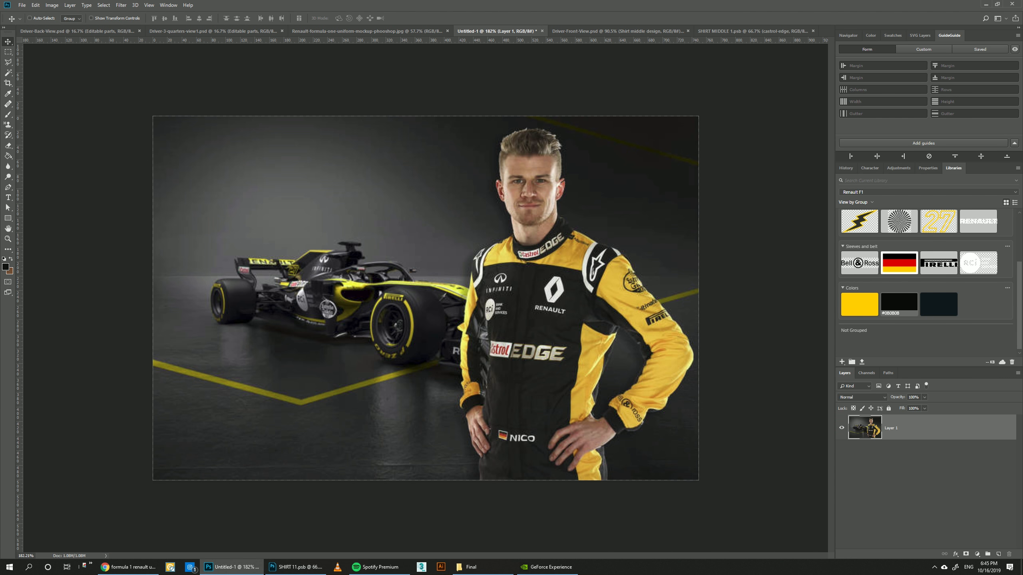
pyautogui.click(620, 31)
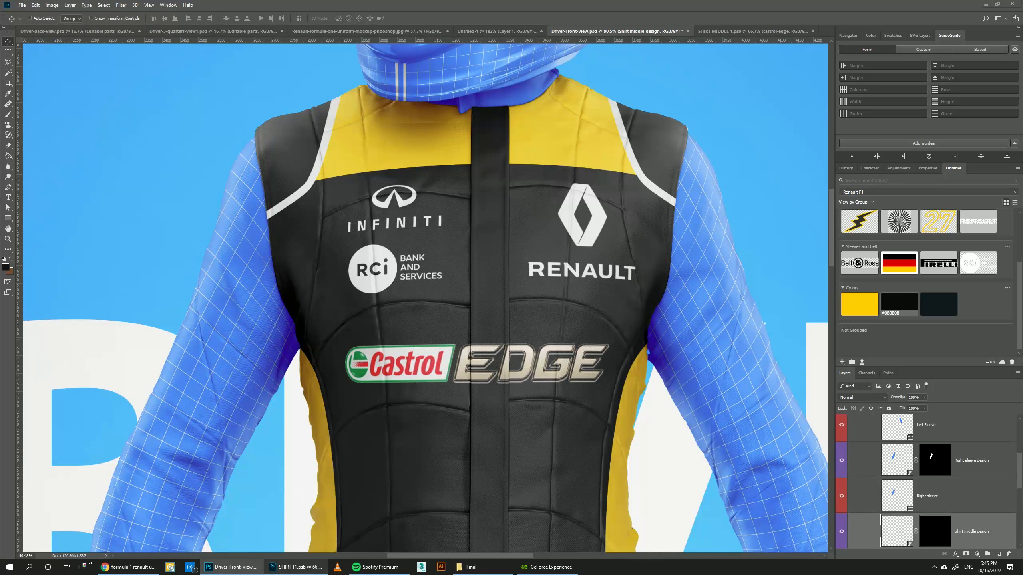
# - Copy the yellow chest rectangle from SHIRT 11 into SHIRT MIDDLE 1, and dock SHIRT 11 back among the open documents
pyautogui.click(296, 568)
pyautogui.click(740, 31)
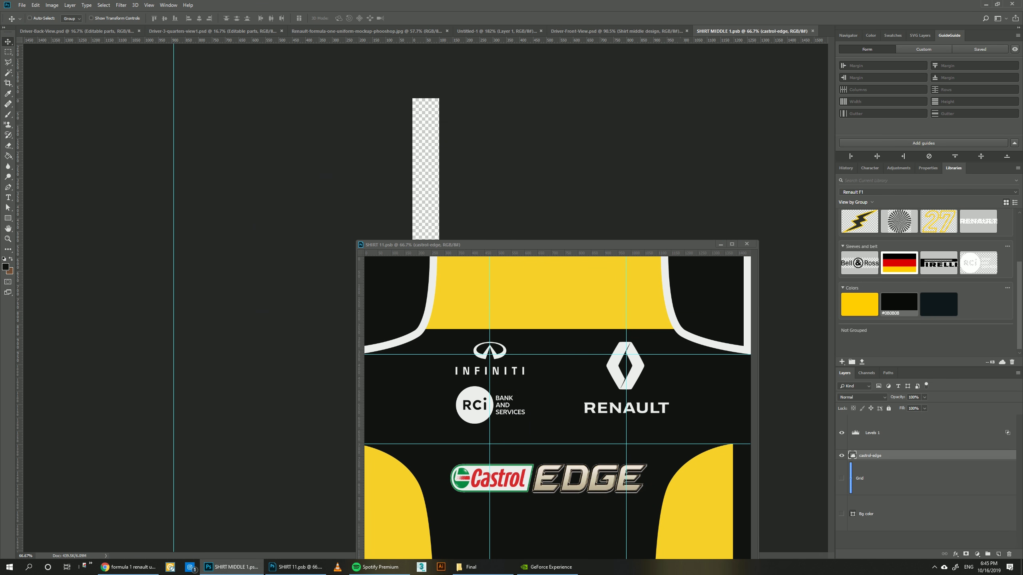
pyautogui.moveTo(483, 244); pyautogui.dragTo(169, 247)
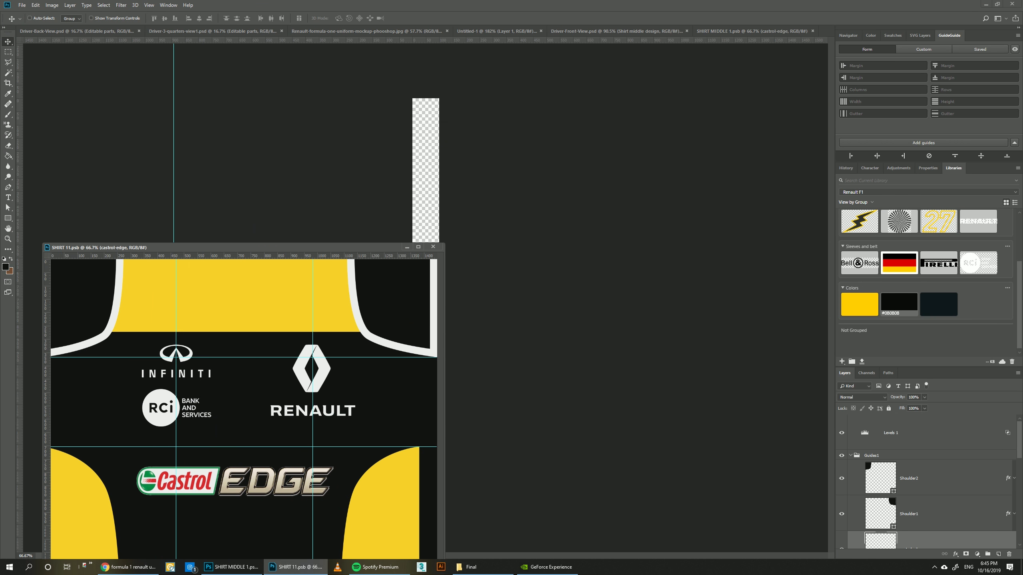
pyautogui.scroll(2, 907, 463)
pyautogui.moveTo(906, 443); pyautogui.dragTo(477, 145)
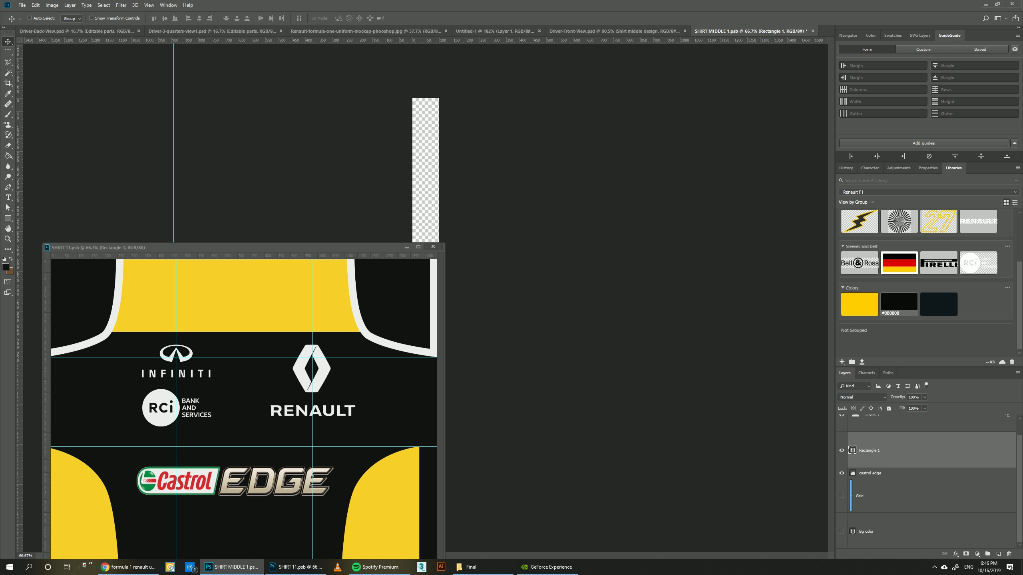
pyautogui.moveTo(335, 247); pyautogui.dragTo(792, 32)
pyautogui.click(653, 31)
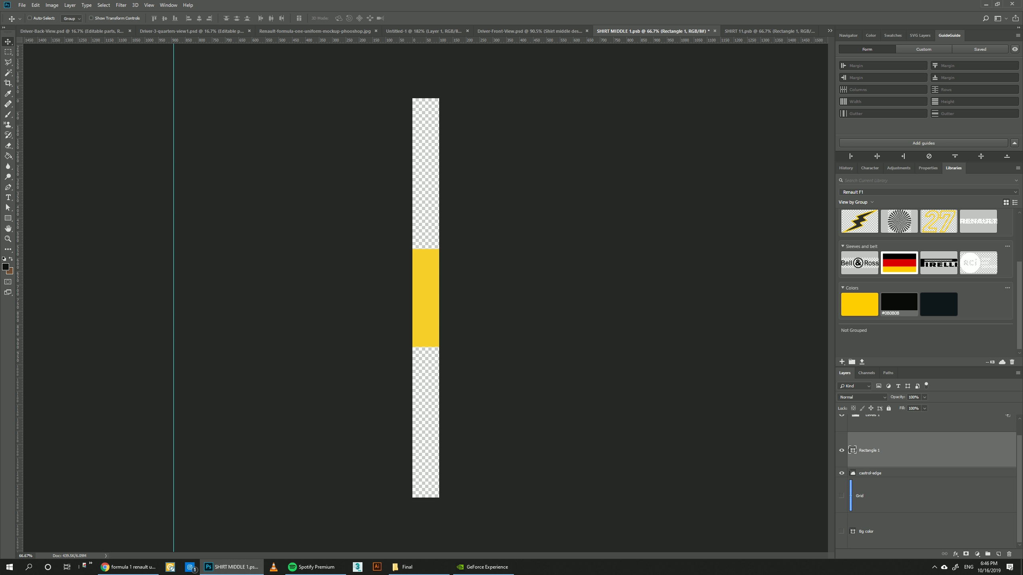
# - Move the yellow rectangle to the strip's top end, aligning its lower edge with the mockup's yellow chest panel, and save
pyautogui.moveTo(435, 351); pyautogui.dragTo(435, 153)
pyautogui.hotkey('ctrl', 's')
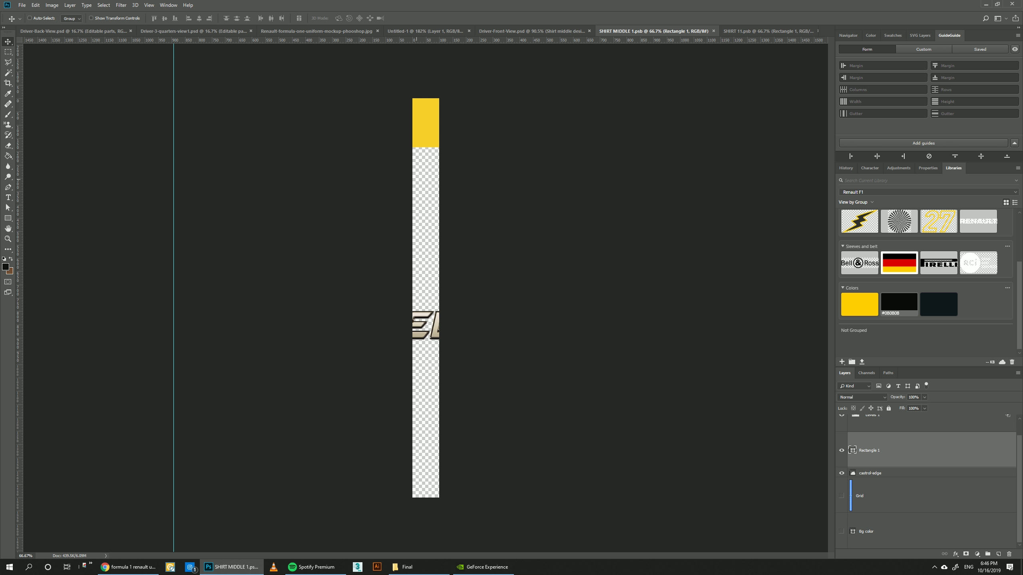
pyautogui.click(532, 31)
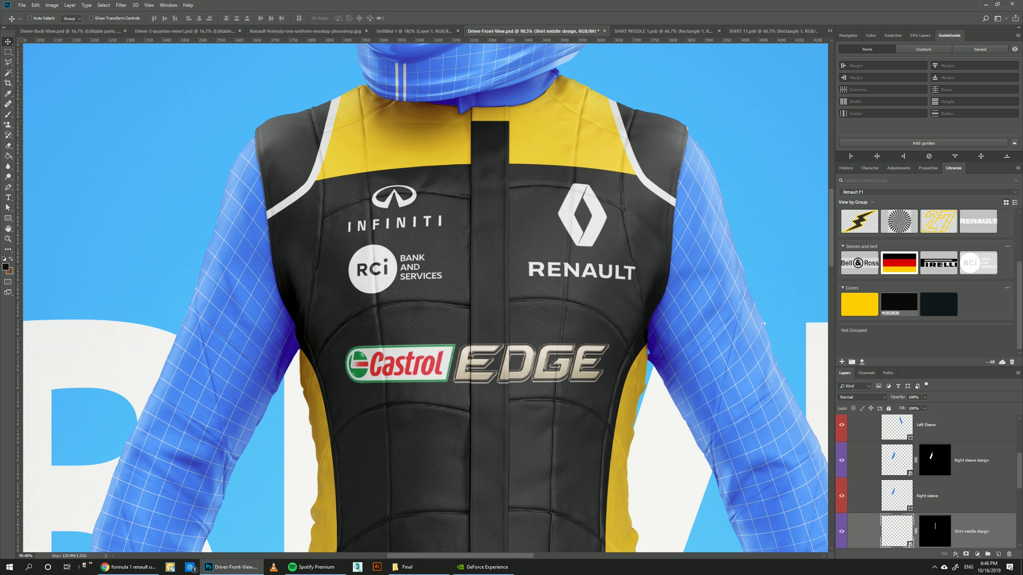
pyautogui.click(660, 31)
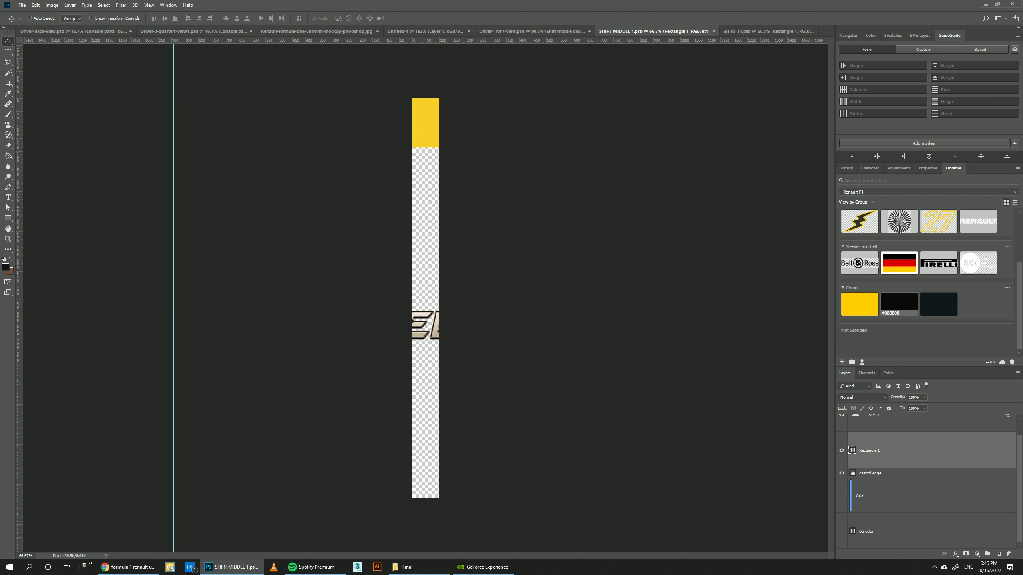
pyautogui.moveTo(416, 178); pyautogui.dragTo(416, 208)
pyautogui.hotkey('ctrl', 's')
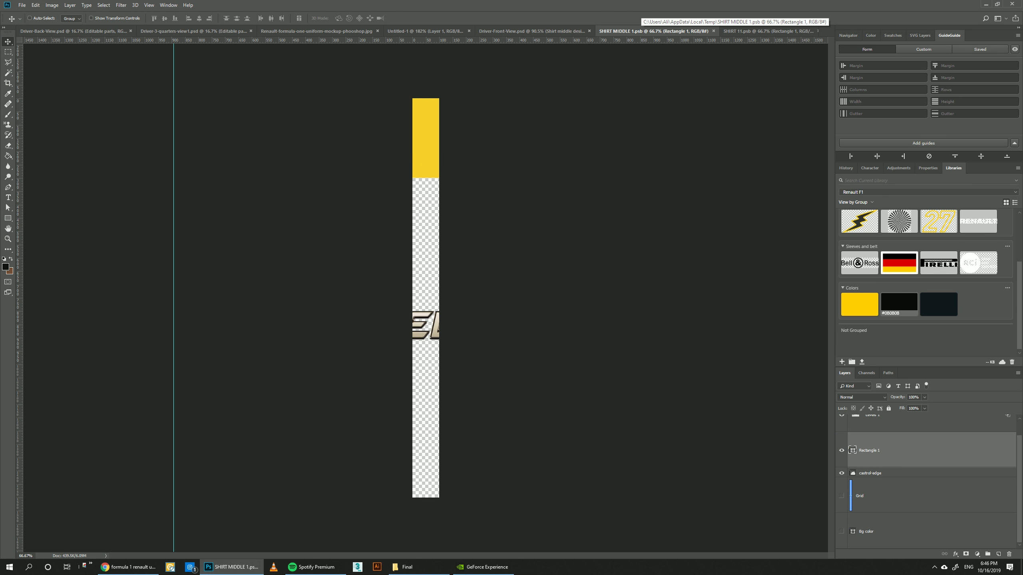
pyautogui.click(531, 31)
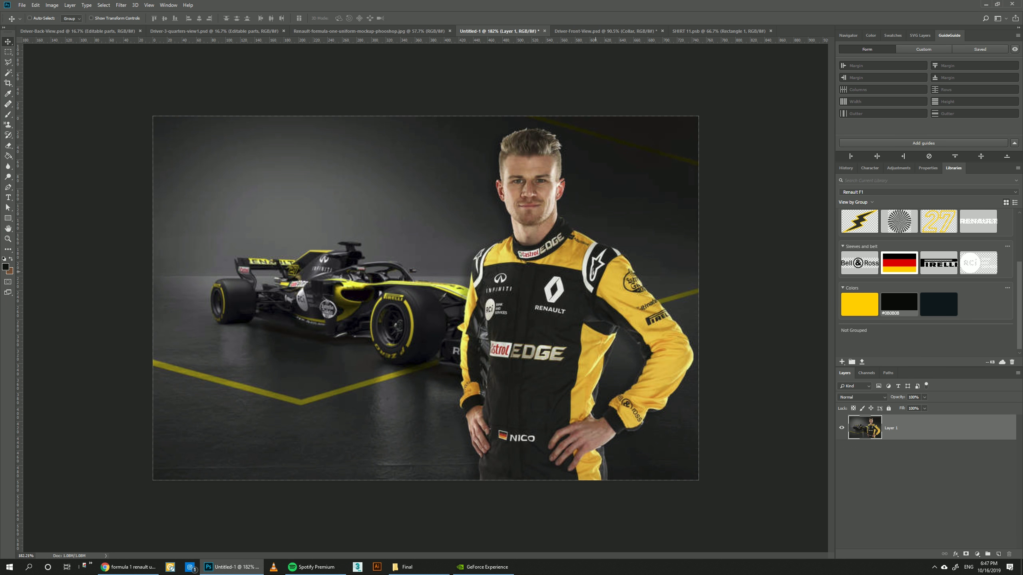
# - Place the library's Astar logo in SHIRT 11 near the upper shoulder, centred at about X 1285 px, Y 153 px
pyautogui.click(607, 31)
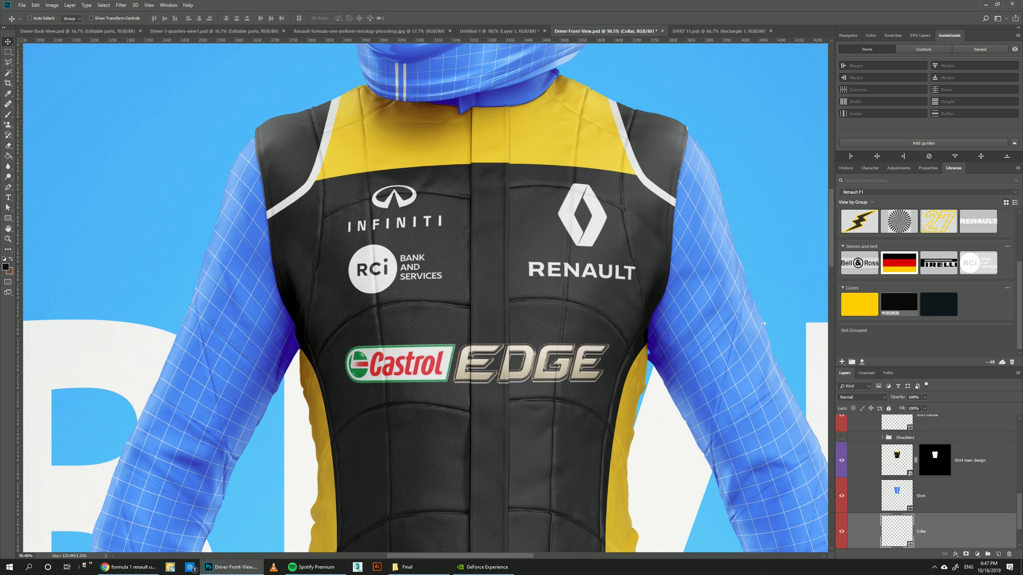
pyautogui.scroll(2, 926, 480)
pyautogui.scroll(-1, 929, 481)
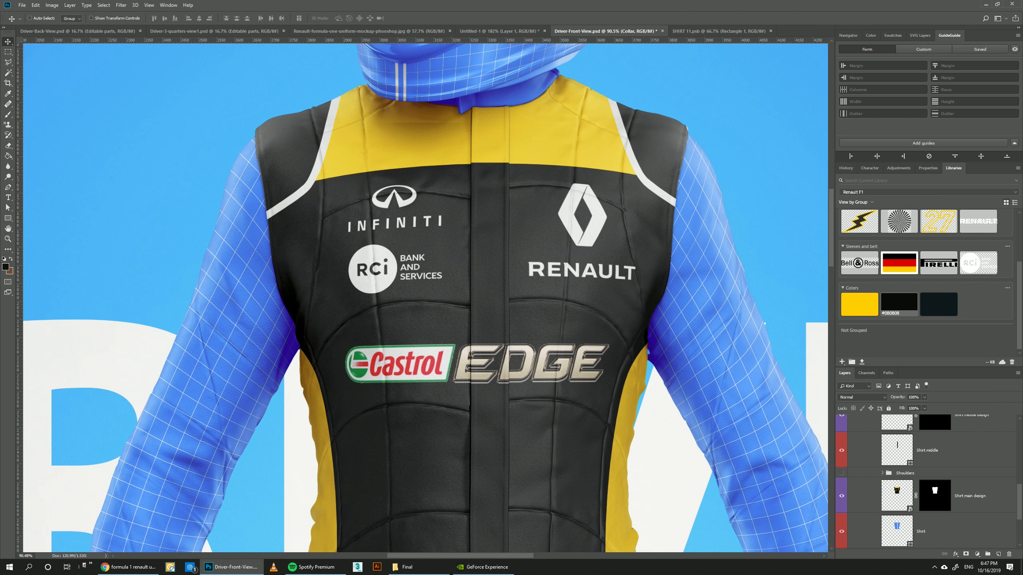
pyautogui.click(718, 31)
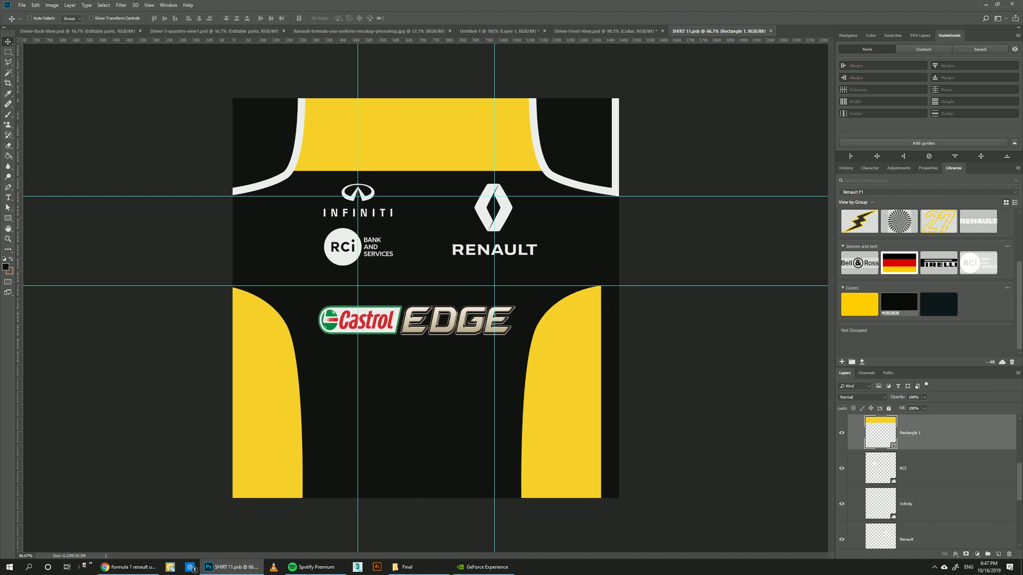
pyautogui.scroll(3, 926, 258)
pyautogui.moveTo(939, 234); pyautogui.dragTo(575, 139)
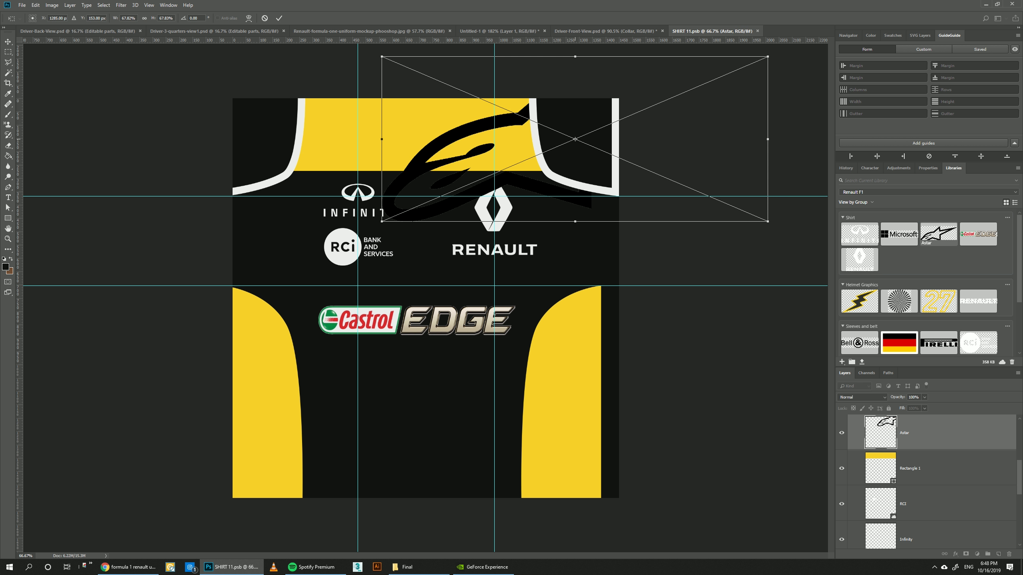
pyautogui.press('Return')
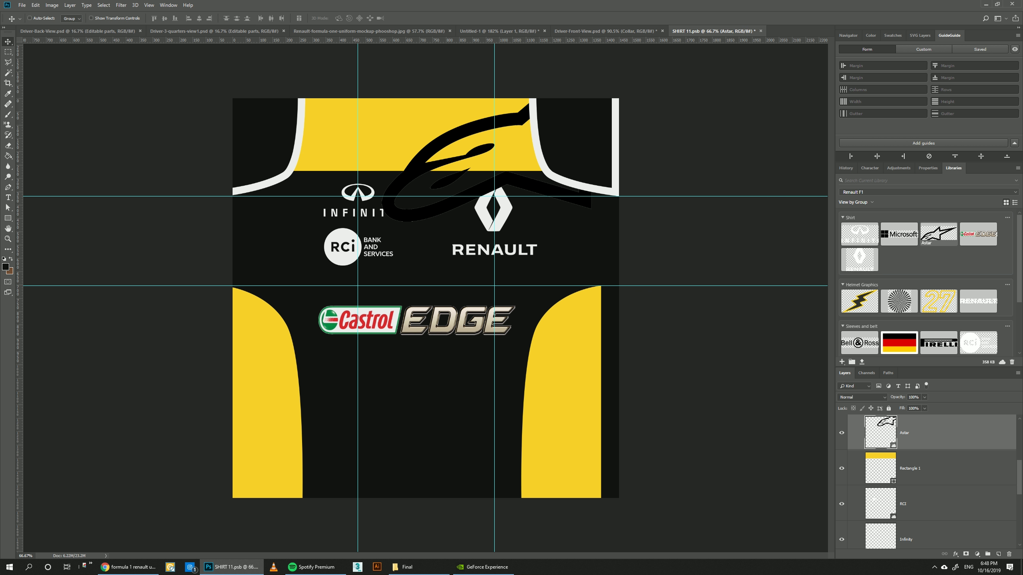
# - Apply a white Color Overlay at 100% opacity to the Astar logo
pyautogui.doubleClick(947, 434)
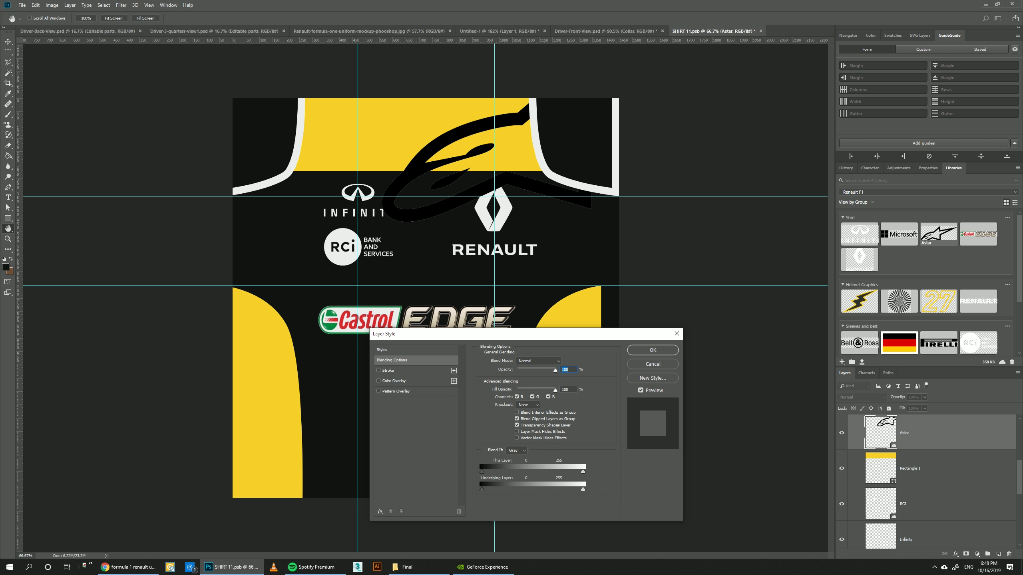
pyautogui.click(394, 381)
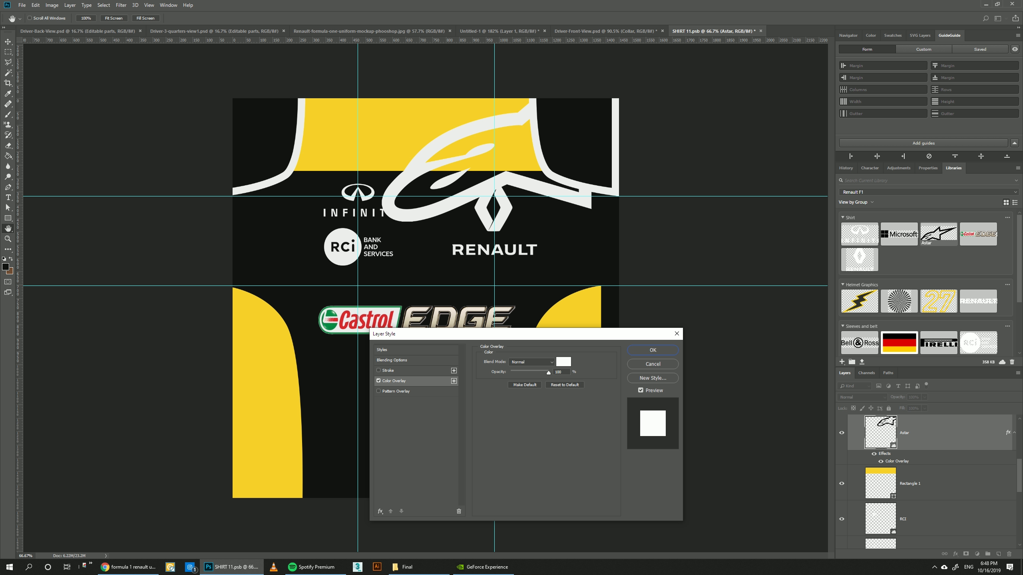
pyautogui.click(653, 350)
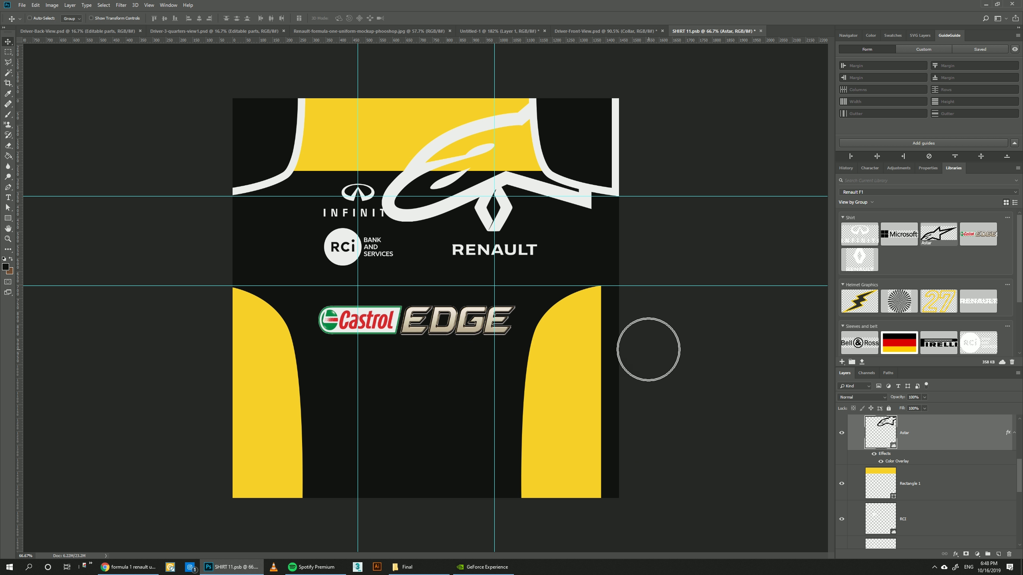
# - Move the Astar layer to the top of the Guides1 group and scale the logo to about 12.58%, over the yellow panel's edge
pyautogui.scroll(2, 927, 464)
pyautogui.moveTo(923, 504); pyautogui.dragTo(922, 463)
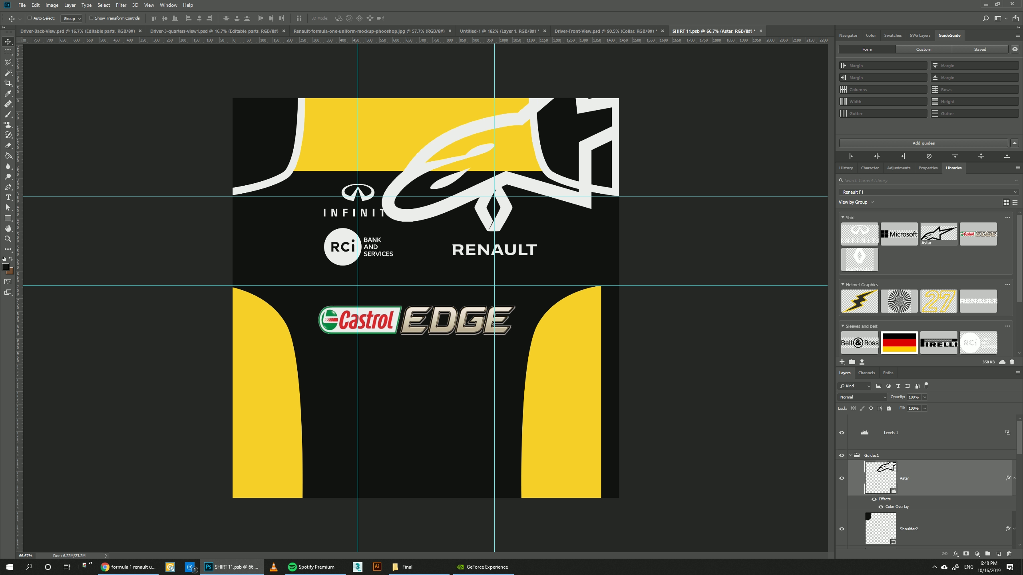
pyautogui.hotkey('ctrl', 't')
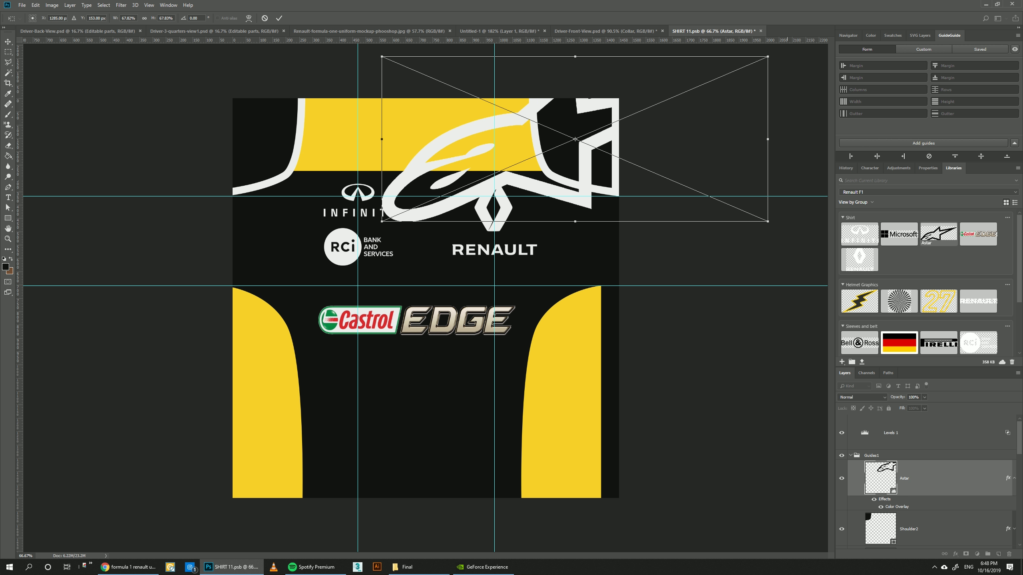
pyautogui.moveTo(768, 222); pyautogui.dragTo(490, 103)
pyautogui.moveTo(439, 81); pyautogui.dragTo(546, 147)
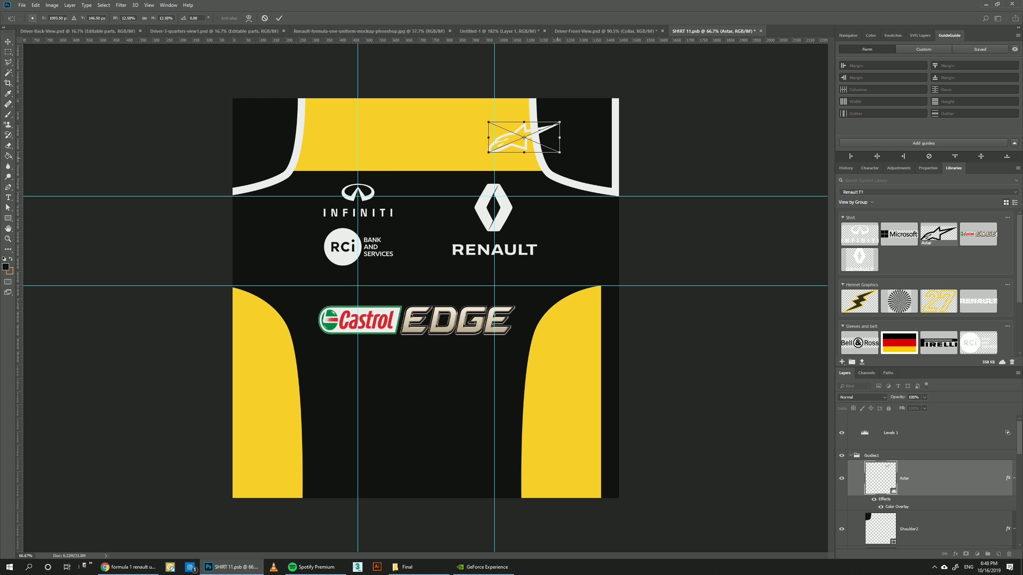
pyautogui.press('Return')
# - Following the driver photo, rotate the Astar logo to about -66° on the black shoulder panel above Renault, save, and check the mockup
pyautogui.click(499, 31)
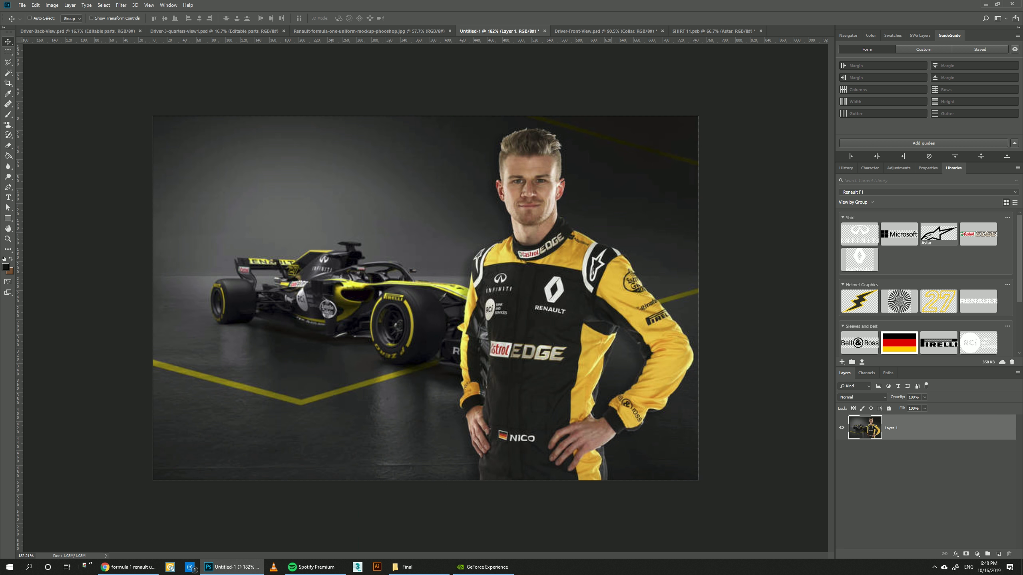
pyautogui.click(713, 31)
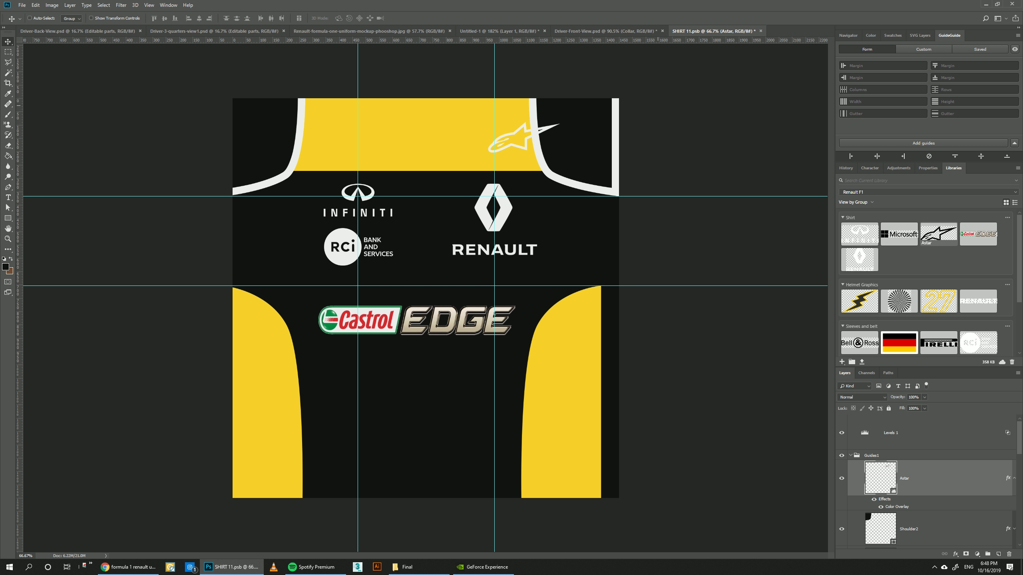
pyautogui.hotkey('ctrl', 't')
pyautogui.moveTo(485, 106); pyautogui.dragTo(514, 177)
pyautogui.moveTo(523, 137); pyautogui.dragTo(576, 133)
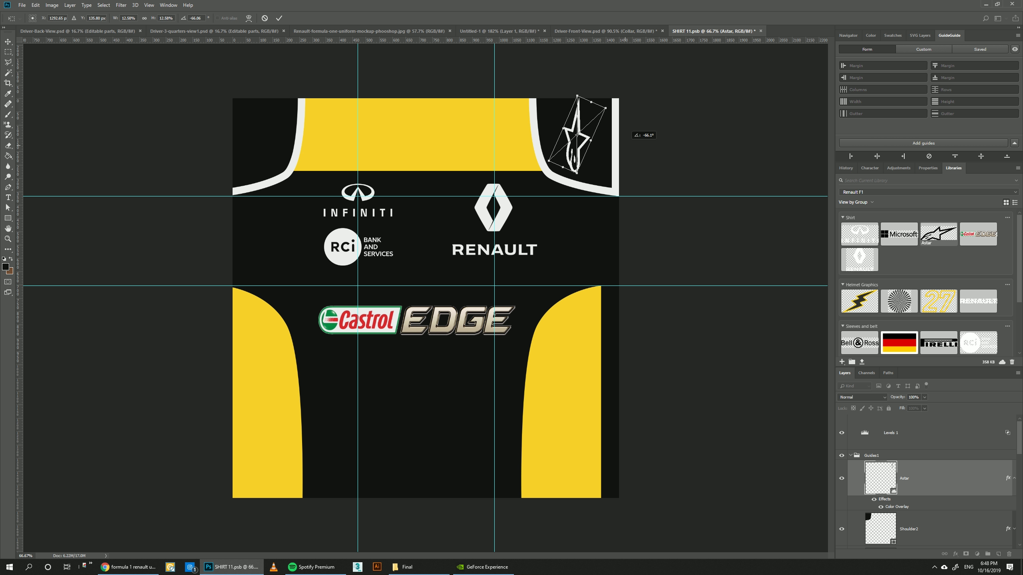
pyautogui.press('Return')
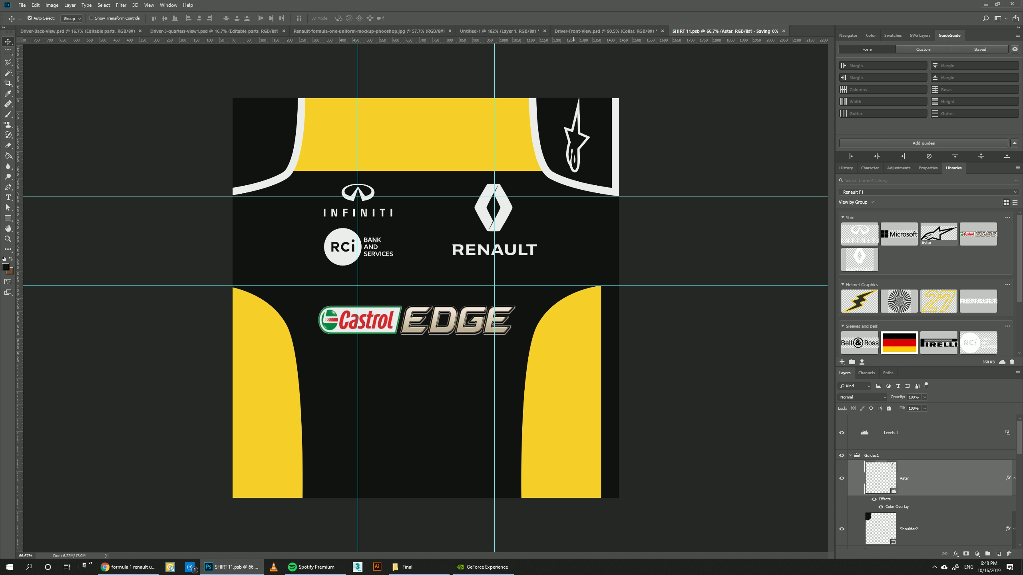
pyautogui.click(500, 31)
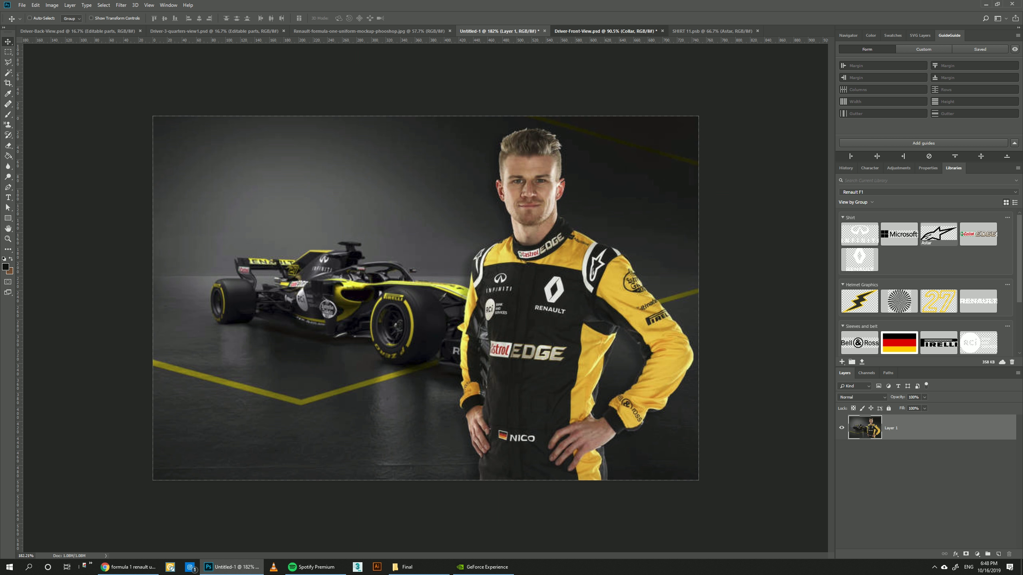
pyautogui.click(604, 31)
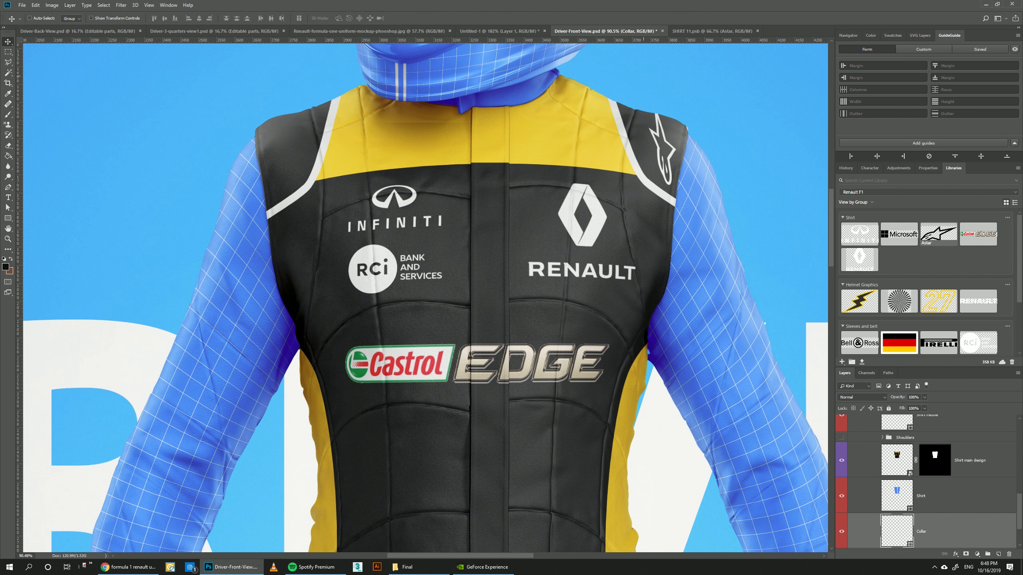
# - Nudge the Astar logo 50 px up and 30 px left on its shoulder panel, save, and check it on the mockup
pyautogui.hotkey('ctrl', 'Tab')
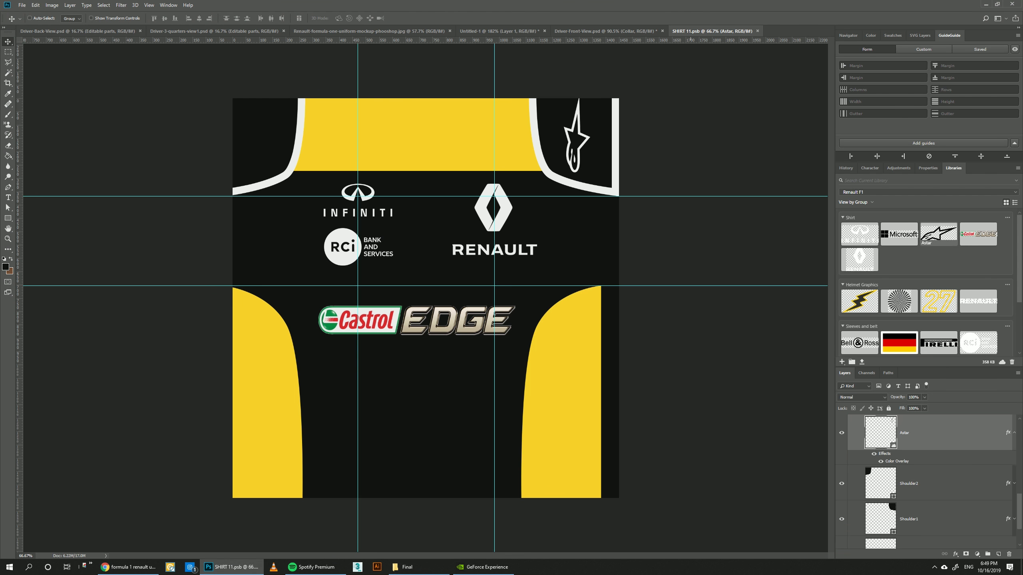
pyautogui.hotkey('shift', 'Up')
pyautogui.hotkey('shift', 'Up')
pyautogui.hotkey('shift', 'Up')
pyautogui.hotkey('shift', 'Up')
pyautogui.hotkey('shift', 'Up')
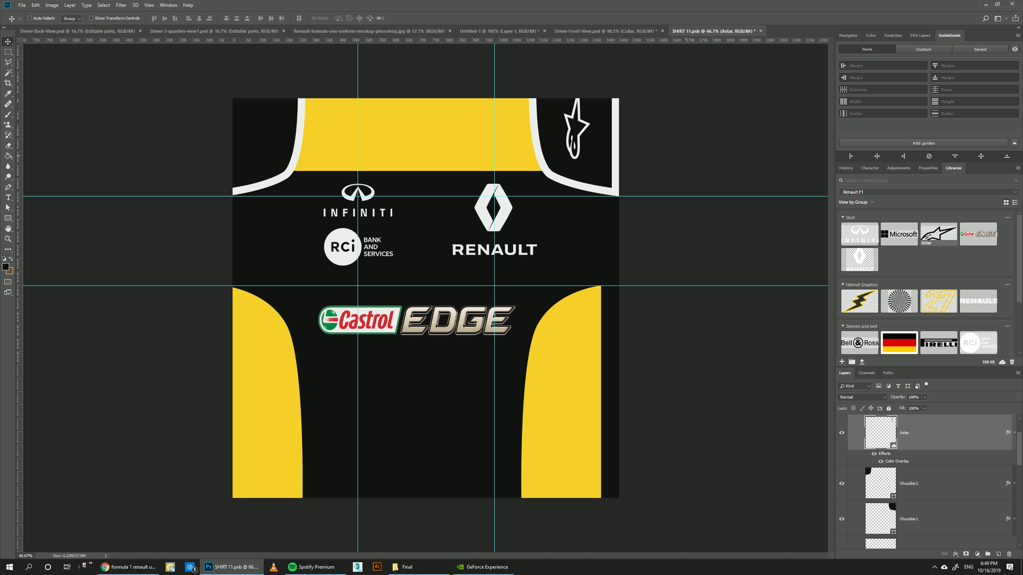
pyautogui.hotkey('shift', 'Left')
pyautogui.hotkey('shift', 'Left')
pyautogui.hotkey('shift', 'Left')
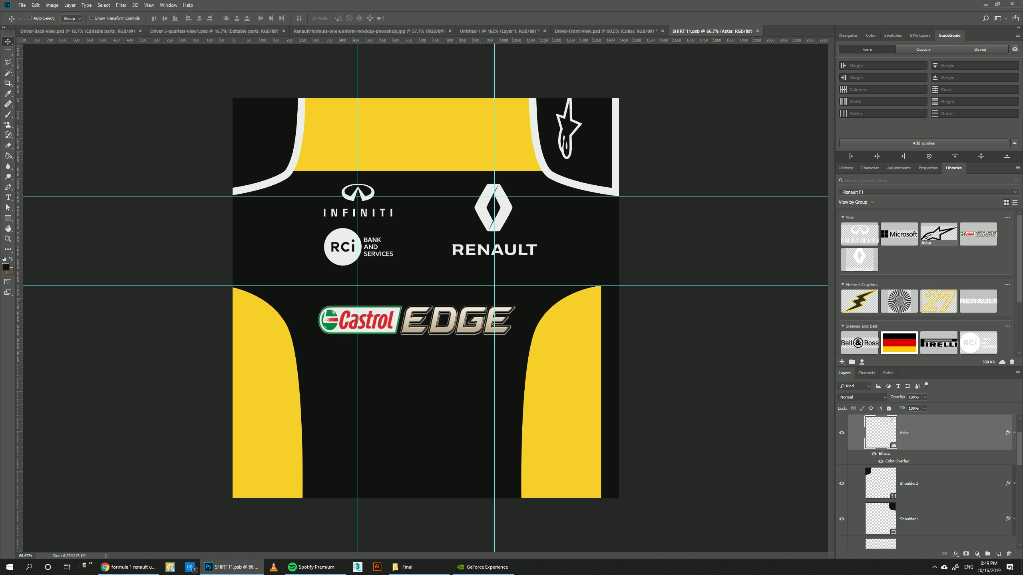
pyautogui.hotkey('ctrl', 'shift', 'Tab')
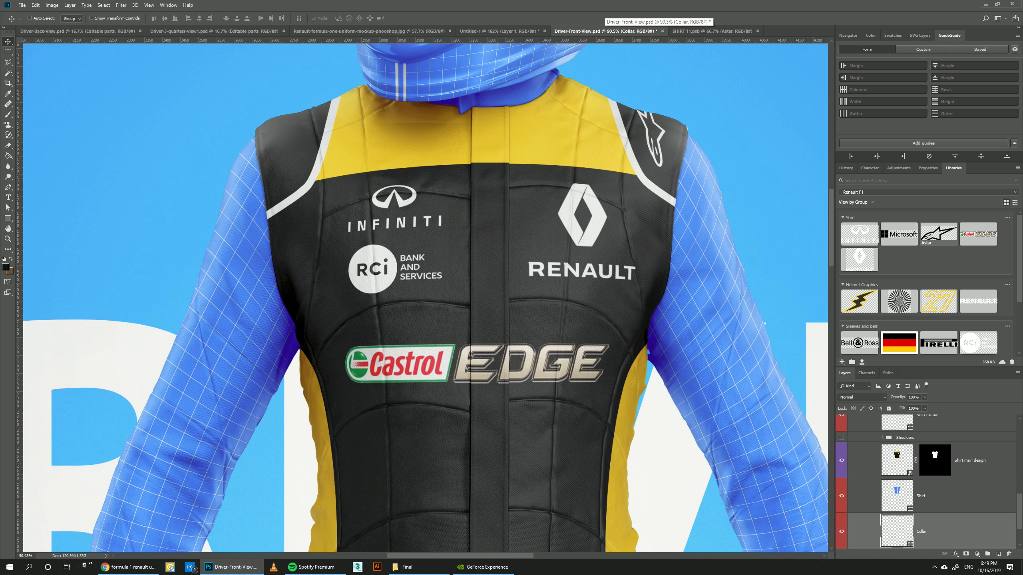
pyautogui.click(375, 31)
# - Duplicate the Astar logo onto the opposite black shoulder panel, rotate the copy 180°, save, and compare the mockup with the driver photo
pyautogui.click(705, 31)
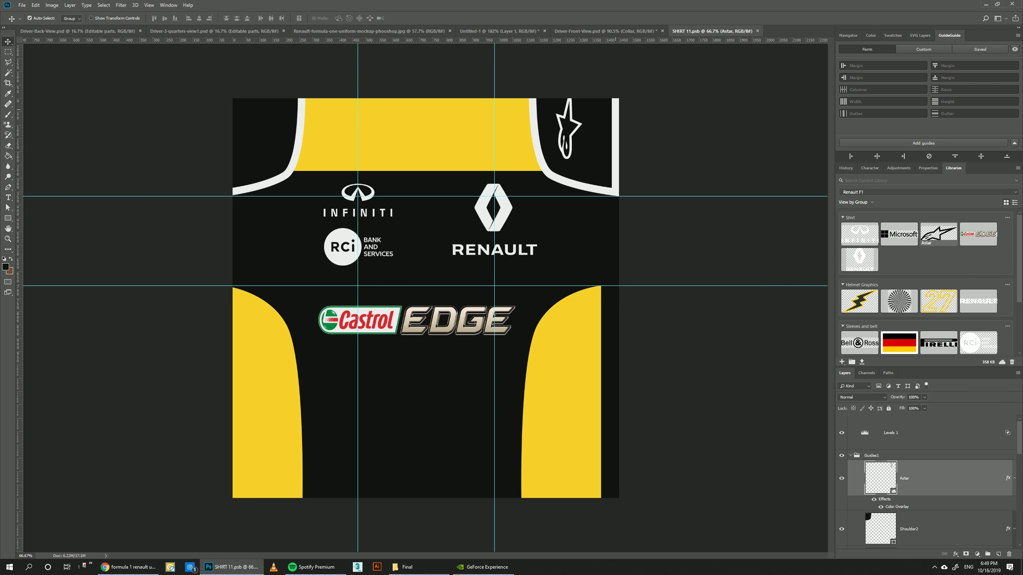
pyautogui.hotkey('ctrl', 'j')
pyautogui.moveTo(568, 129); pyautogui.dragTo(268, 129)
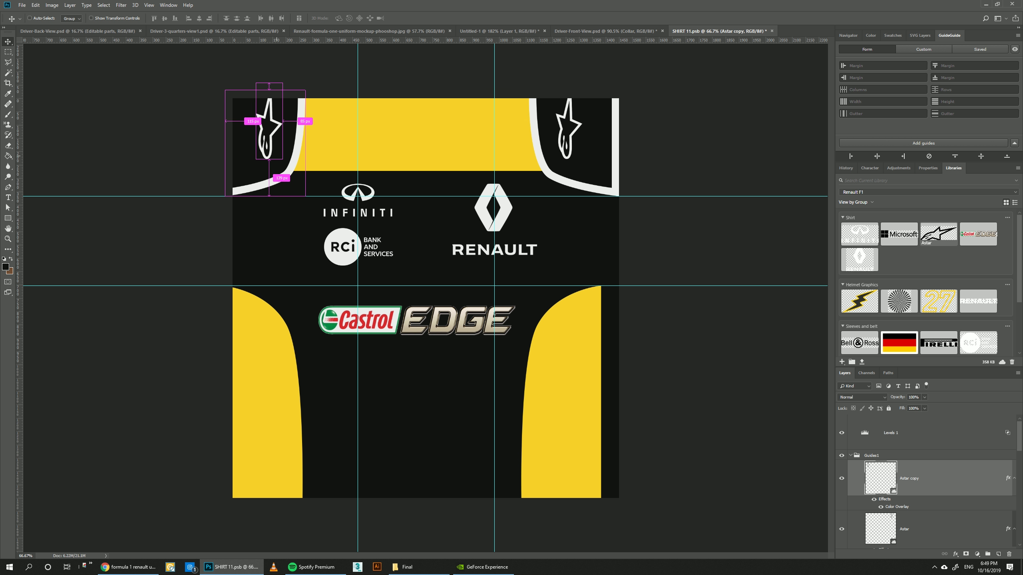
pyautogui.hotkey('ctrl', 't')
pyautogui.moveTo(327, 104); pyautogui.dragTo(146, 192)
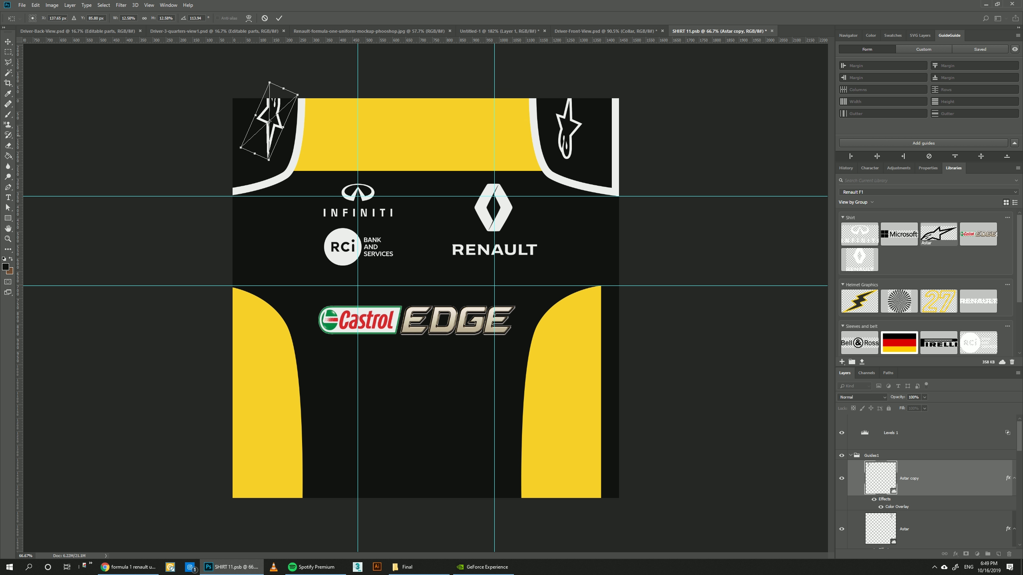
pyautogui.press('Return')
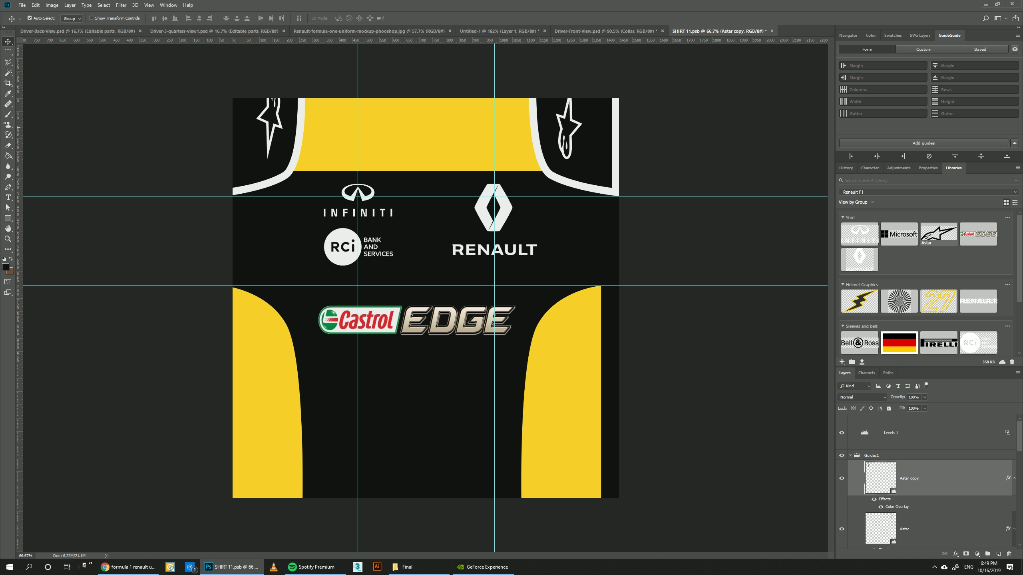
pyautogui.hotkey('ctrl', 's')
pyautogui.hotkey('ctrl', 'shift', 'Tab')
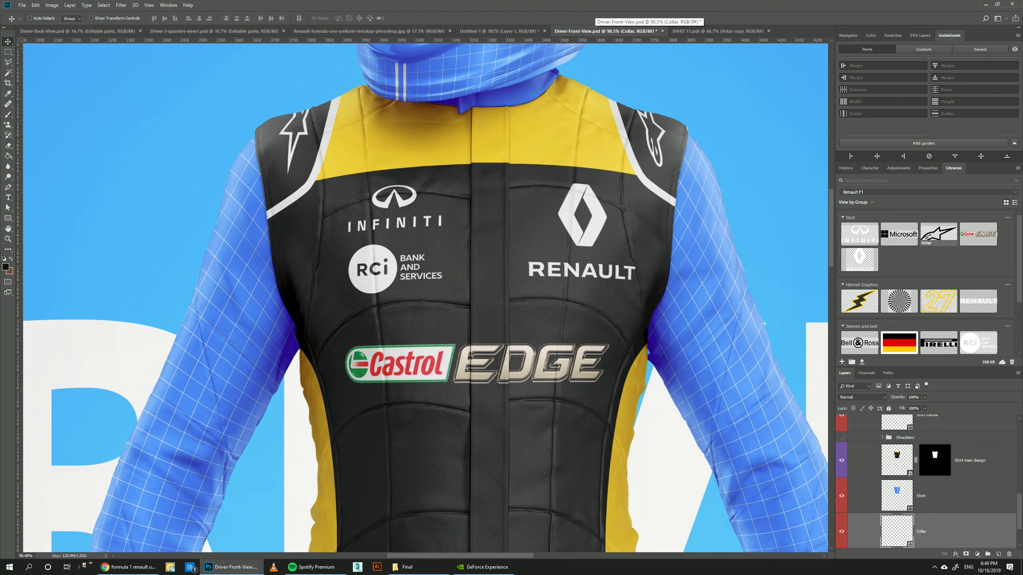
pyautogui.hotkey('ctrl', 'shift', 'Tab')
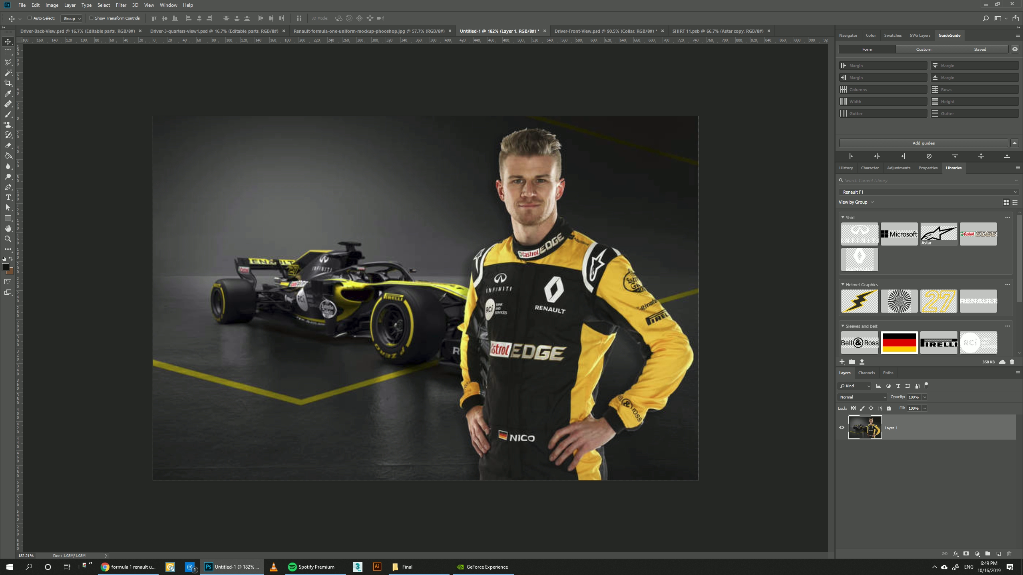
# - Place the library's Microsoft logo in SHIRT 11's yellow panel above Infiniti, at about 0.95% scale and X 399 px, Y 43.5 px, and save
pyautogui.click(718, 31)
pyautogui.moveTo(899, 235); pyautogui.dragTo(418, 102)
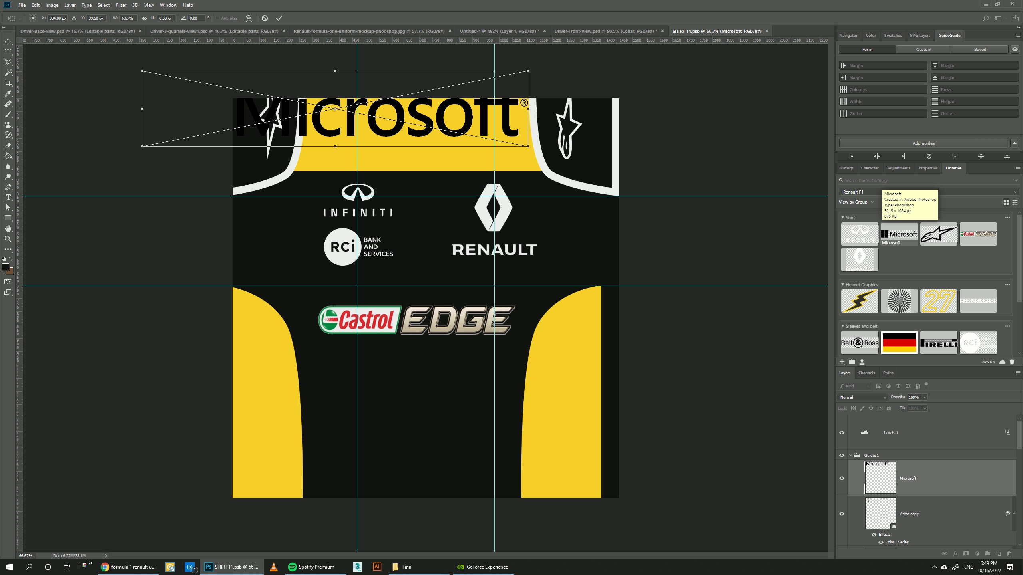
pyautogui.moveTo(528, 147); pyautogui.dragTo(362, 115)
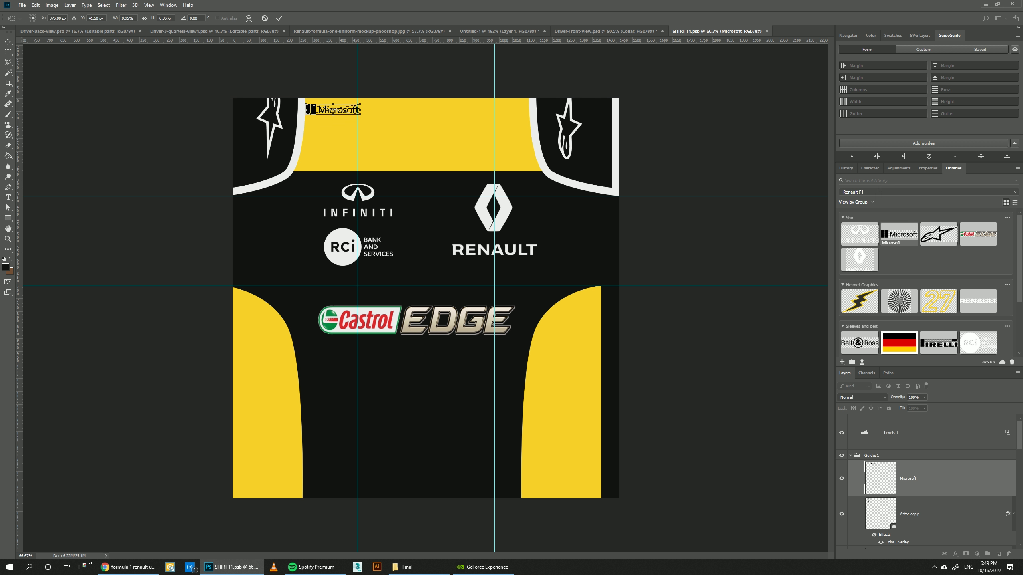
pyautogui.hotkey('shift', 'Right')
pyautogui.hotkey('shift', 'Right')
pyautogui.hotkey('shift', 'Right')
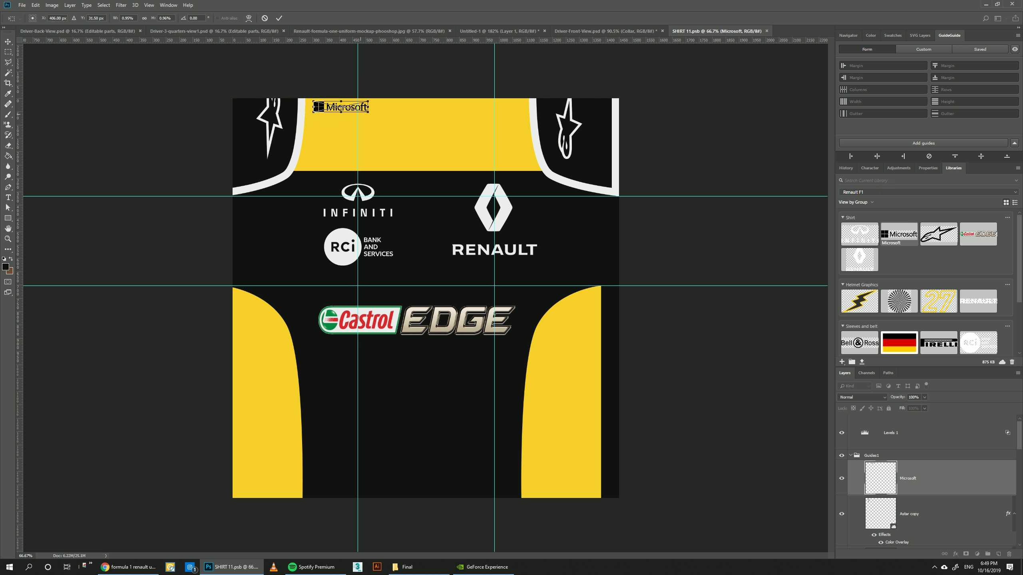
pyautogui.press('Return')
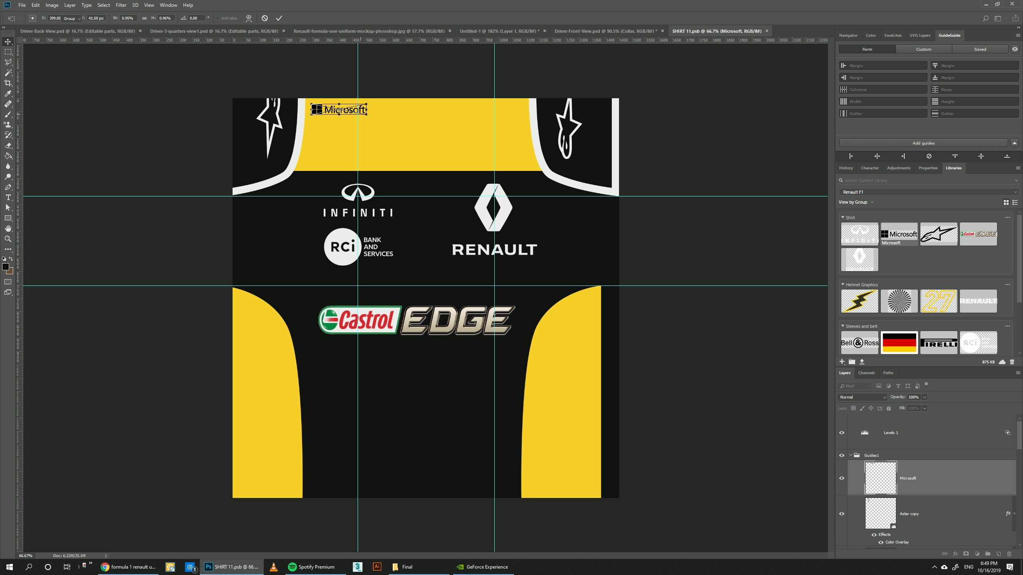
pyautogui.hotkey('ctrl', 's')
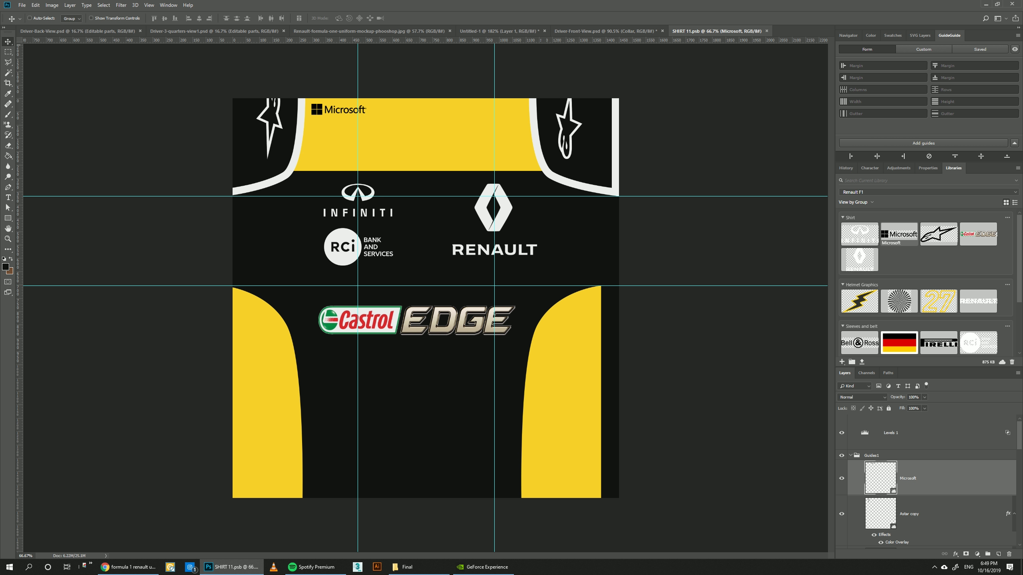
pyautogui.click(605, 32)
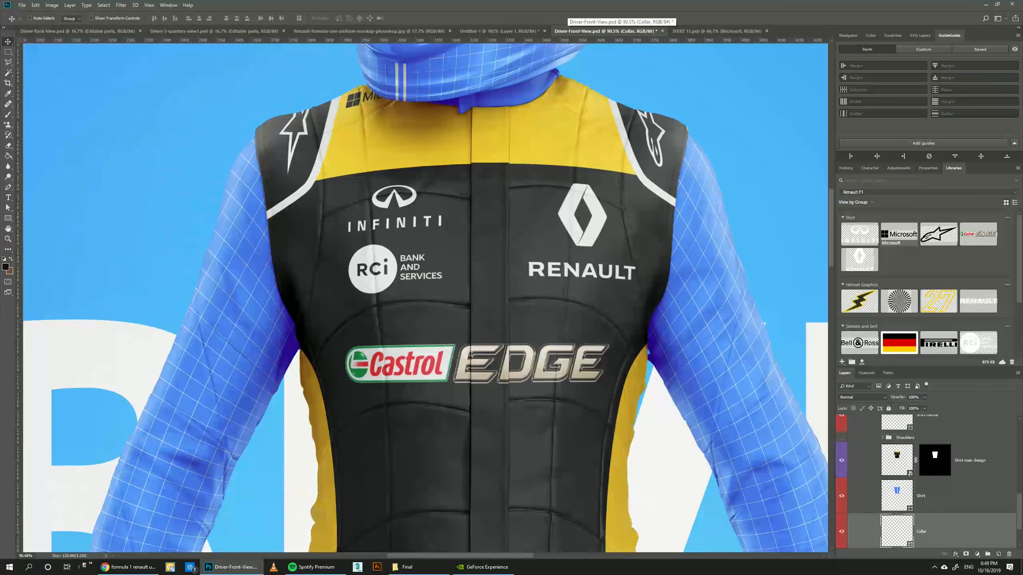
# - Scale the Microsoft logo in SHIRT 11 down to about 0.70% and tilt it to about -3.8°
pyautogui.click(717, 32)
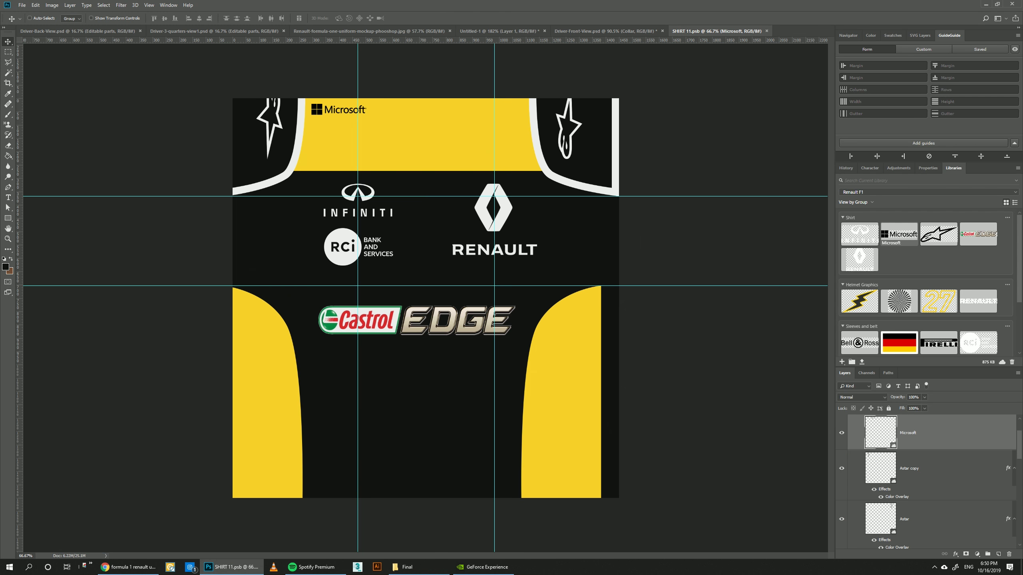
pyautogui.hotkey('ctrl', 't')
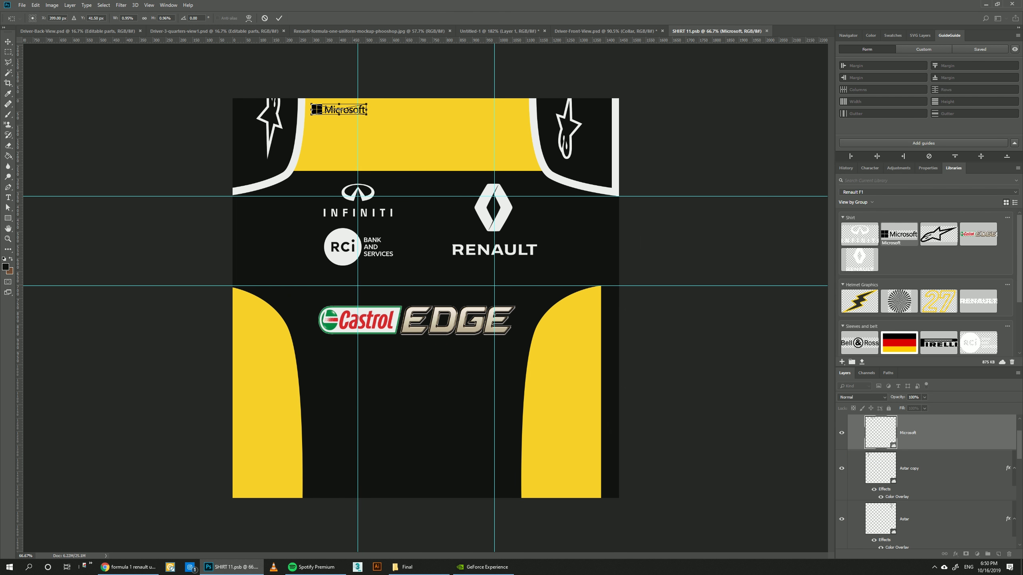
pyautogui.moveTo(366, 115); pyautogui.dragTo(352, 111)
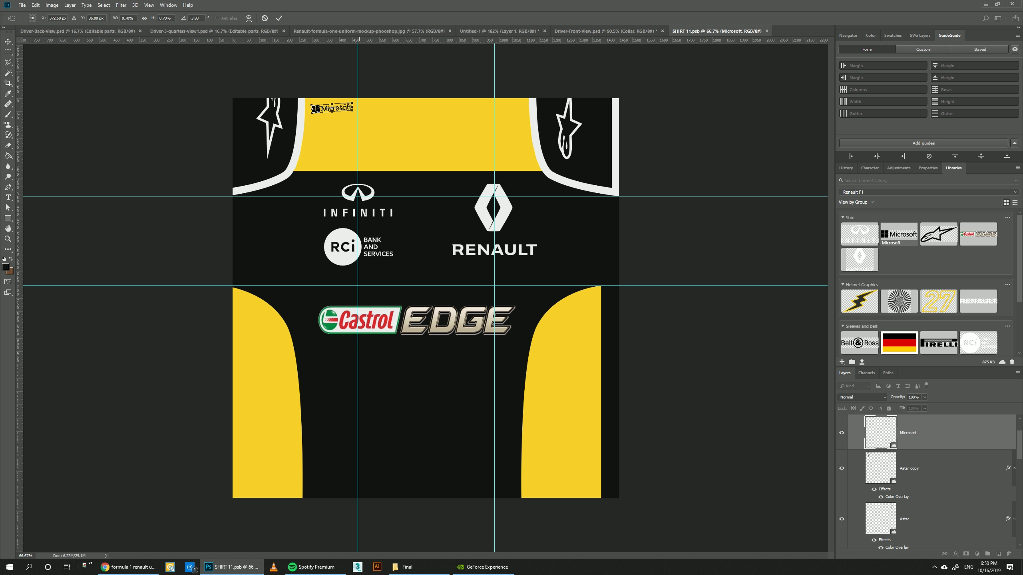
pyautogui.press('Return')
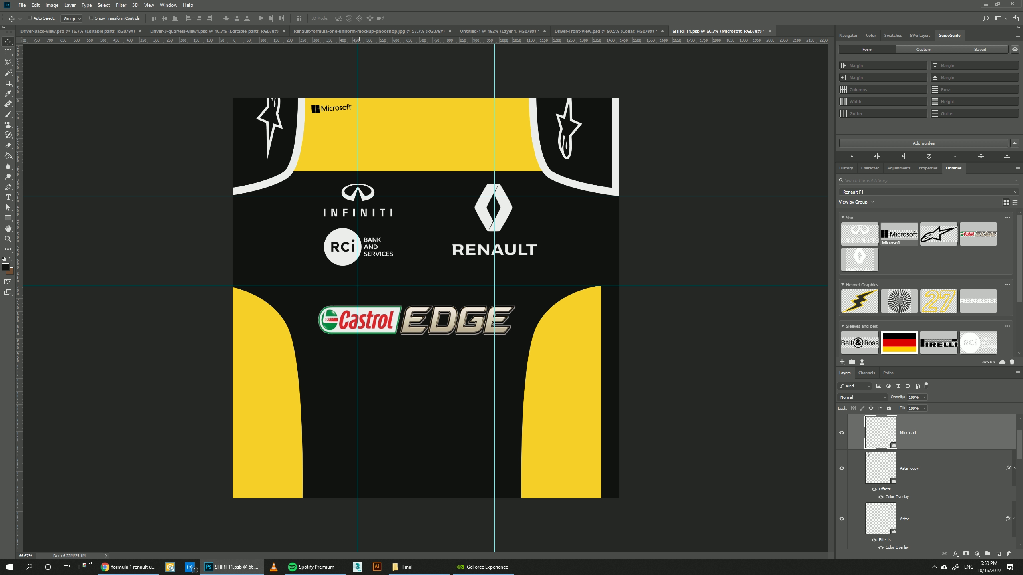
# - Duplicate the Microsoft logo and move the copy across the yellow panel, above the Renault logo, to about X 1023.5 px, Y 36 px
pyautogui.hotkey('ctrl', 'j')
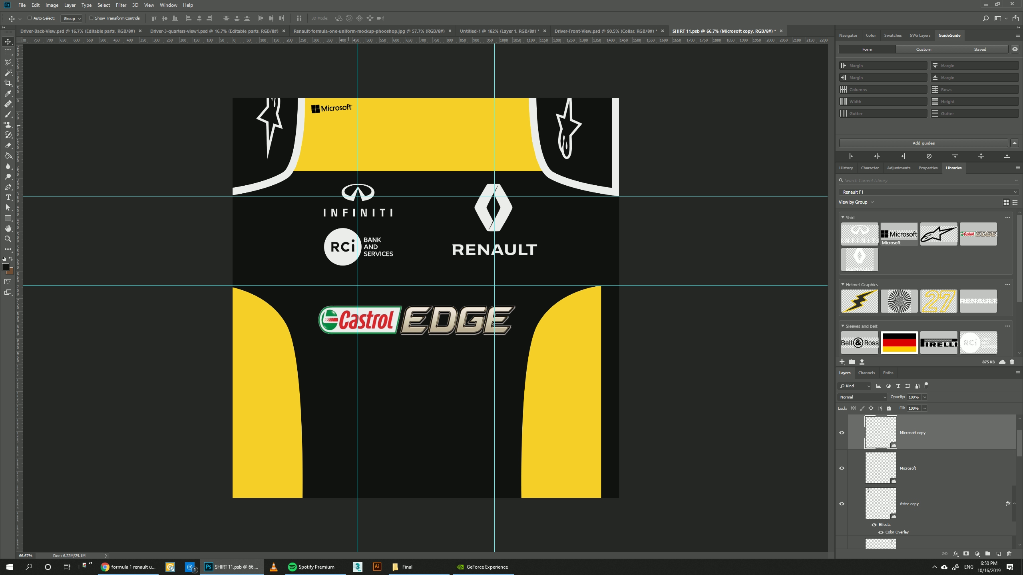
pyautogui.moveTo(330, 109); pyautogui.dragTo(508, 110)
pyautogui.press('Left')
pyautogui.press('Left')
pyautogui.press('Left')
pyautogui.press('Left')
pyautogui.press('Left')
pyautogui.press('Left')
pyautogui.press('Left')
pyautogui.press('Left')
pyautogui.press('Left')
pyautogui.press('Left')
# - Rotate the duplicated Microsoft logo to about 9.9°, save SHIRT 11, and check both shoulders on the front view mockup
pyautogui.hotkey('ctrl', 't')
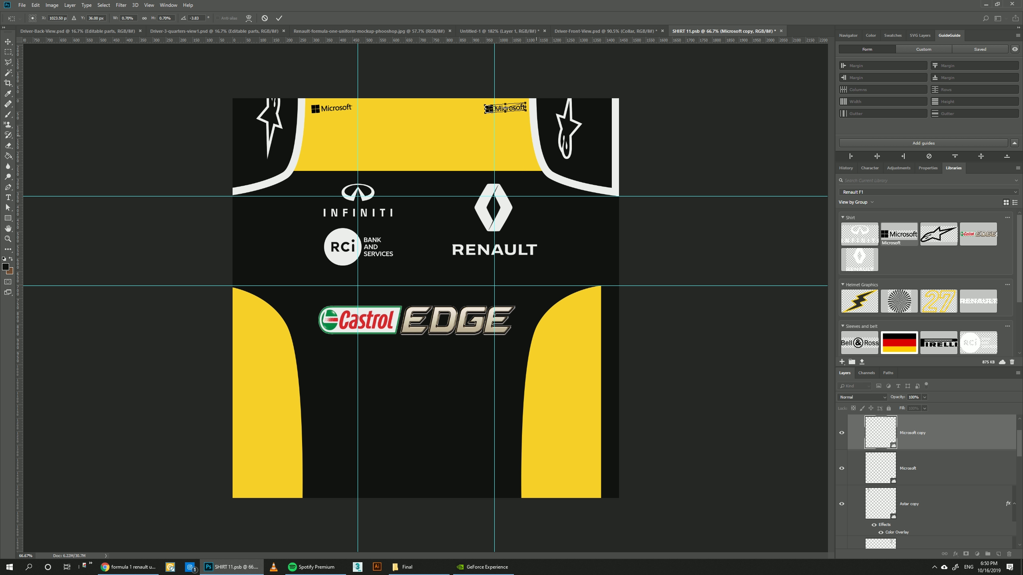
pyautogui.moveTo(532, 117); pyautogui.dragTo(534, 128)
pyautogui.press('Return')
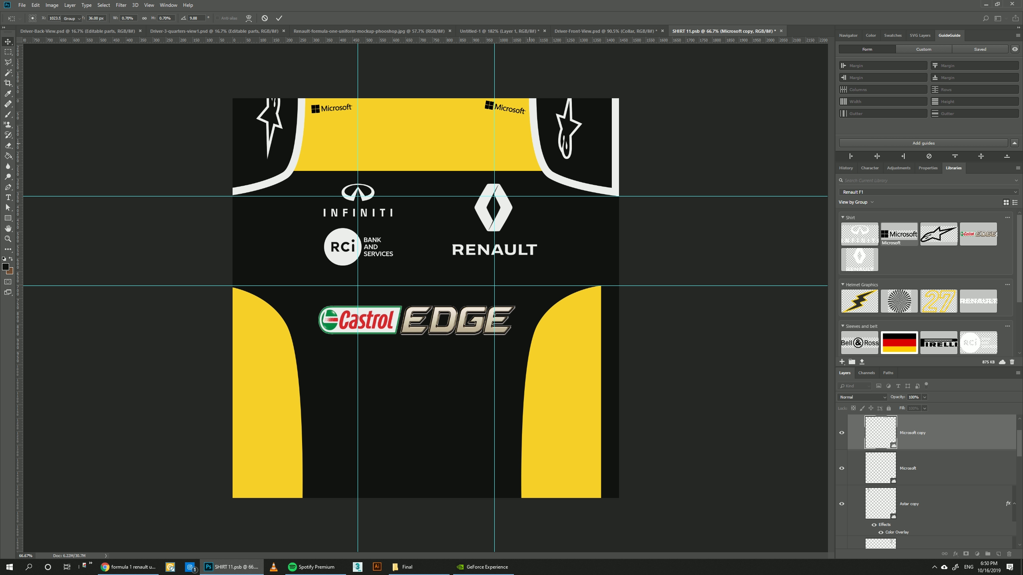
pyautogui.hotkey('ctrl', 's')
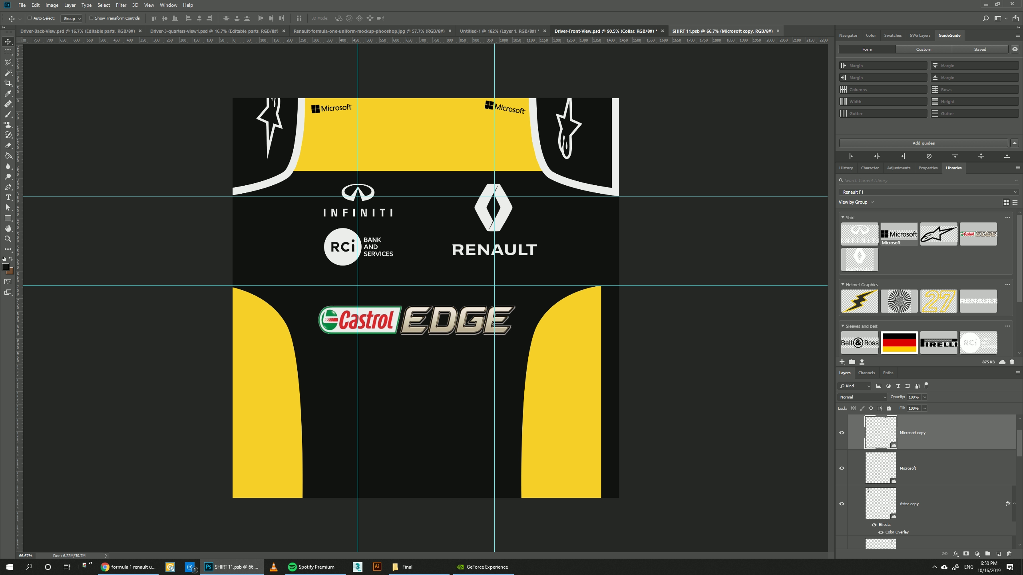
pyautogui.hotkey('ctrl', 'shift', 'Tab')
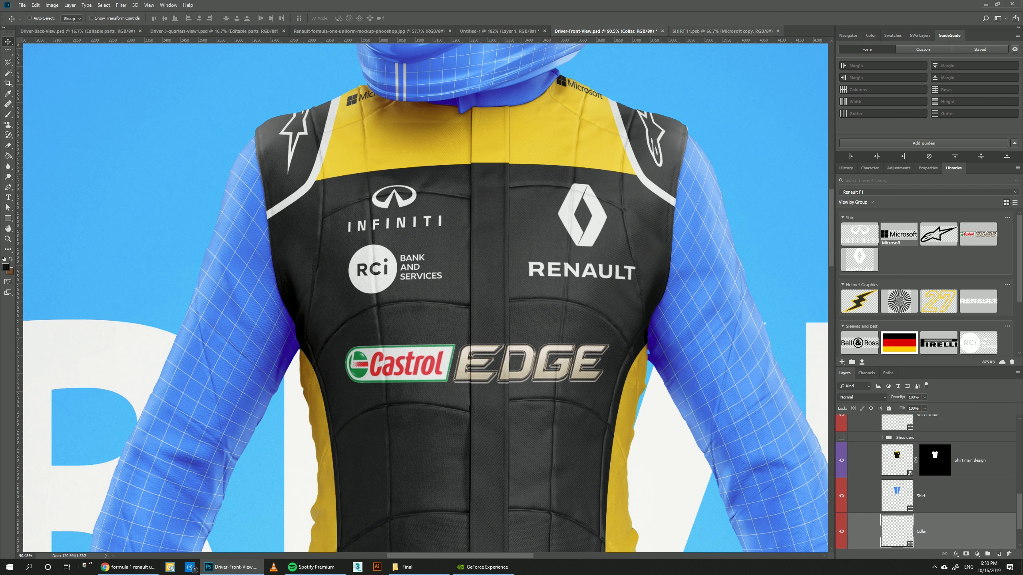
# - Scale the duplicated Microsoft logo in SHIRT 11 down to about 0.65%, save, and check it on the front view mockup
pyautogui.click(723, 31)
pyautogui.hotkey('ctrl', 'z')
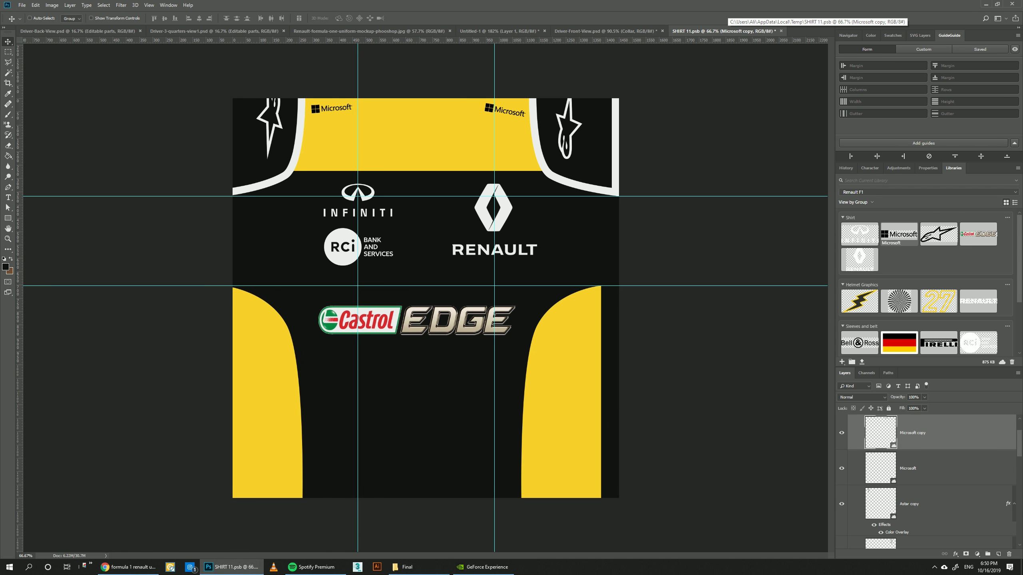
pyautogui.hotkey('ctrl', 't')
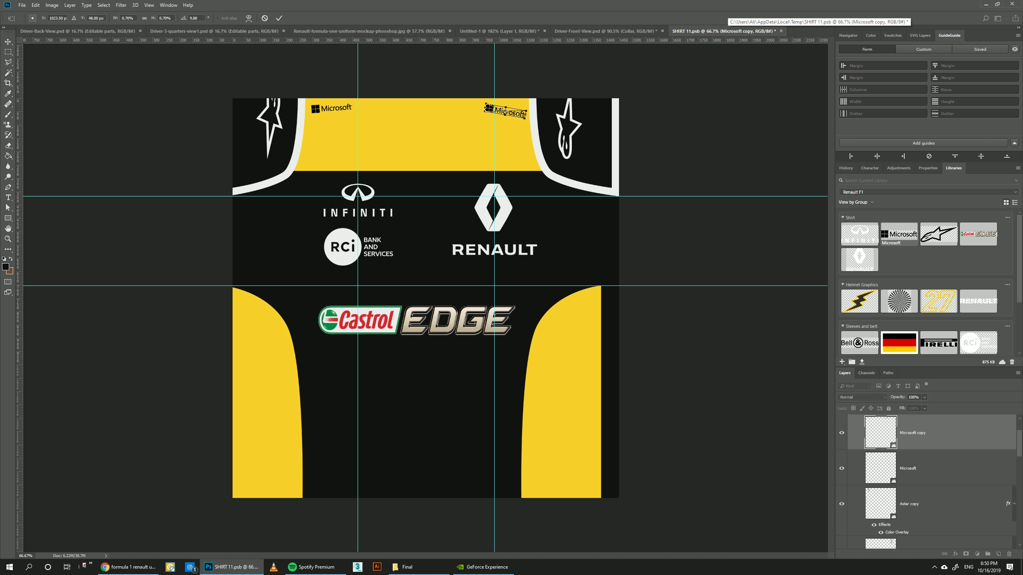
pyautogui.moveTo(487, 104); pyautogui.dragTo(490, 104)
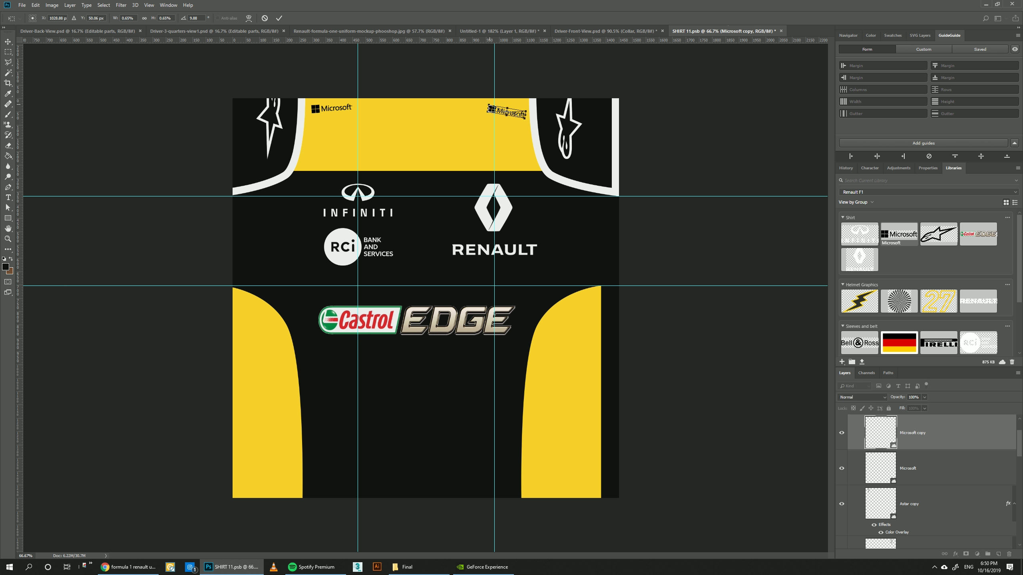
pyautogui.press('Return')
pyautogui.hotkey('ctrl', 's')
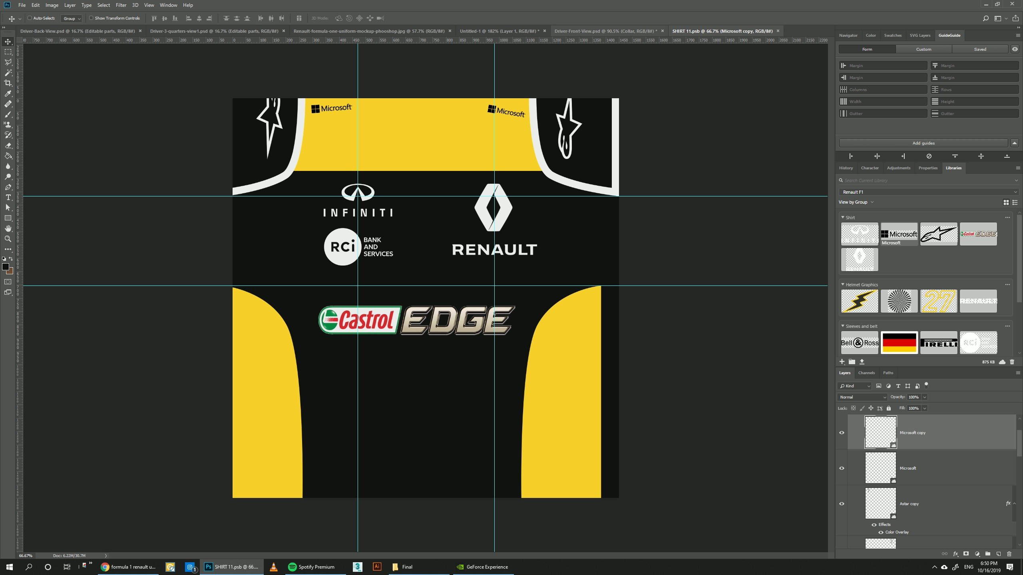
pyautogui.click(606, 31)
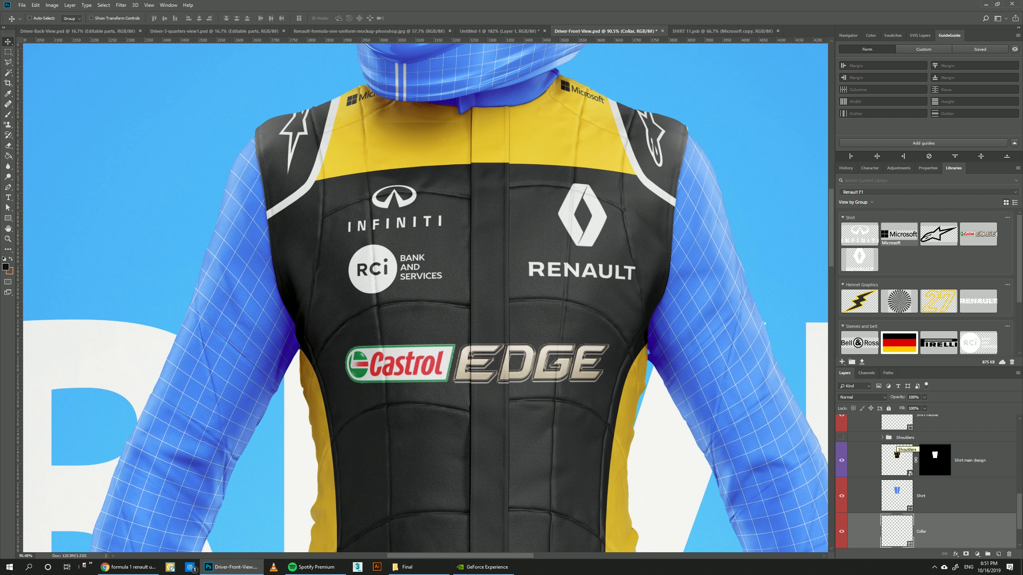
# - Toggle the Shoulders group's visibility to compare the suit with and without the separate shoulder pieces
pyautogui.click(903, 438)
pyautogui.click(841, 437)
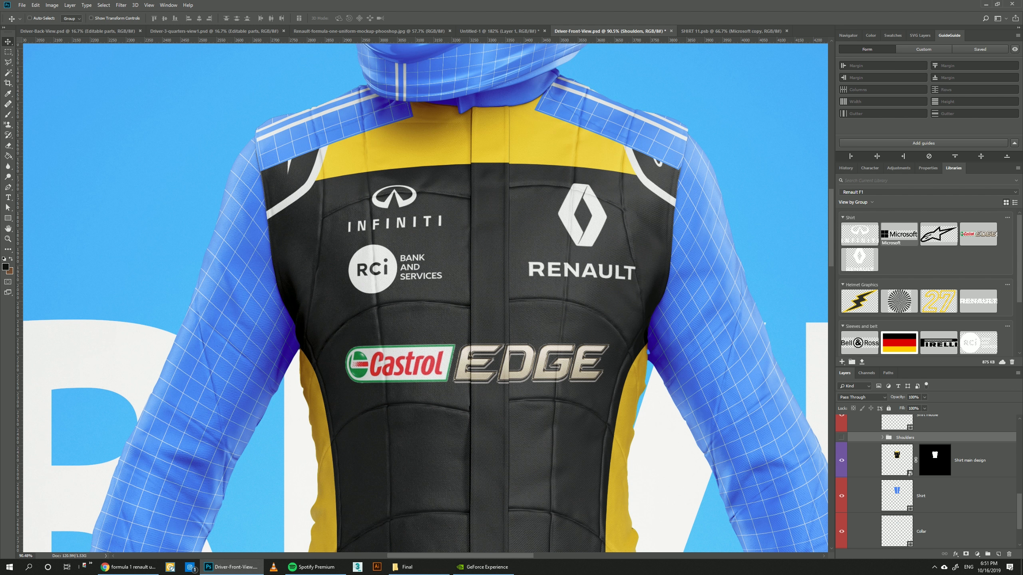
pyautogui.click(842, 437)
# - Open the Right sleeve design smart object and place the library's Infiniti logo on the upper part of the sleeve
pyautogui.scroll(1, 926, 475)
pyautogui.scroll(2, 927, 479)
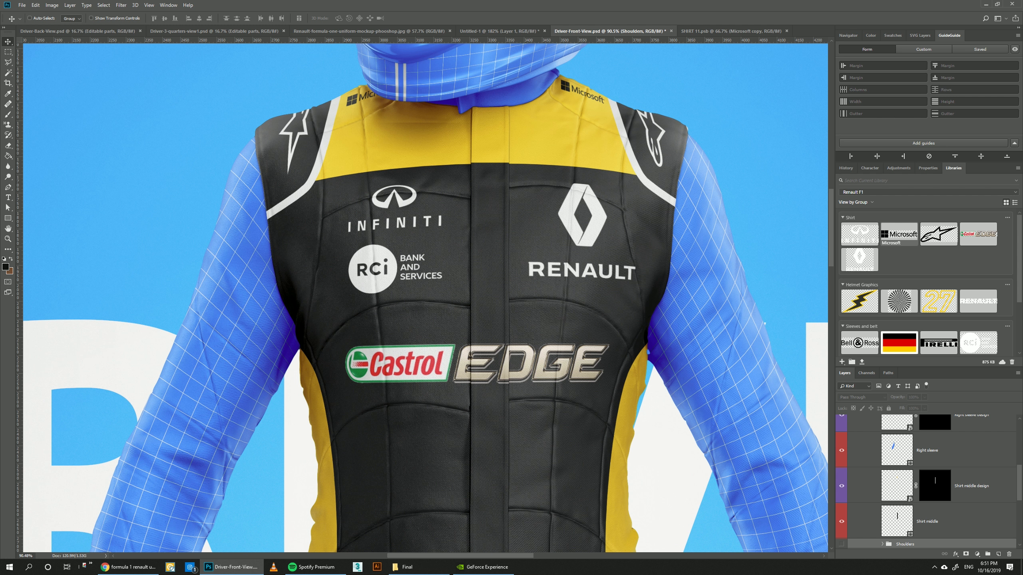
pyautogui.scroll(1, 926, 480)
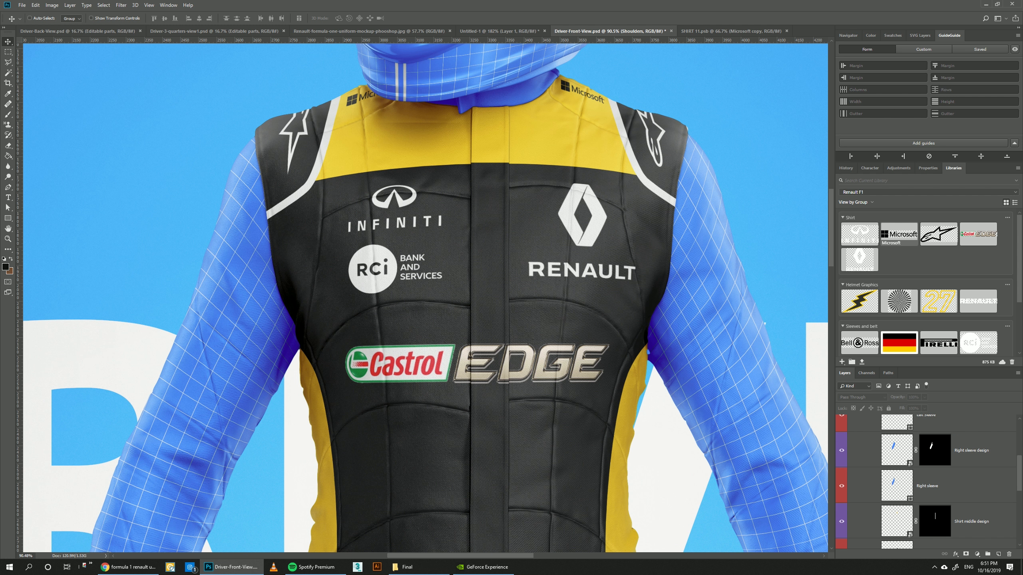
pyautogui.doubleClick(897, 450)
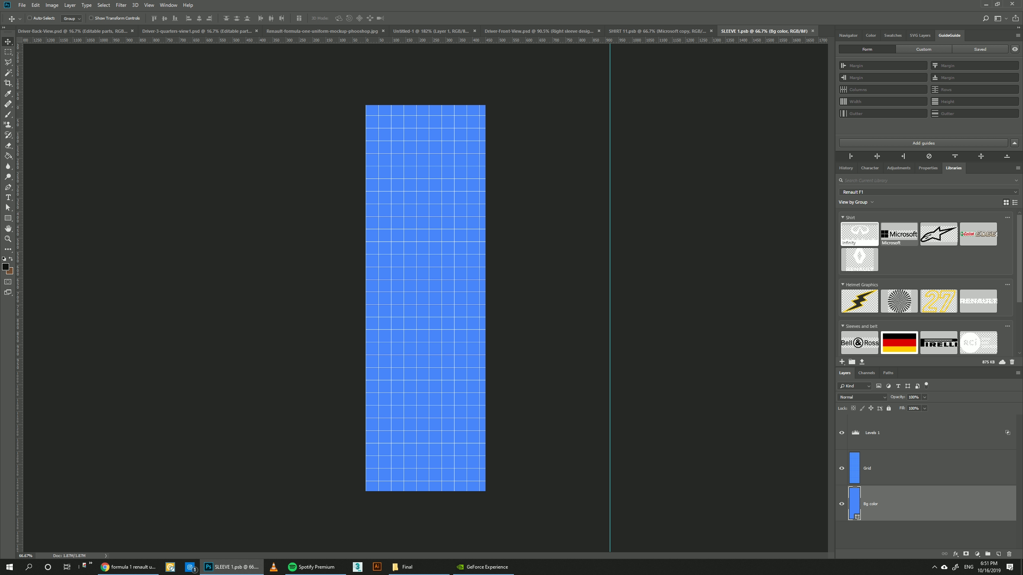
pyautogui.moveTo(860, 234); pyautogui.dragTo(460, 200)
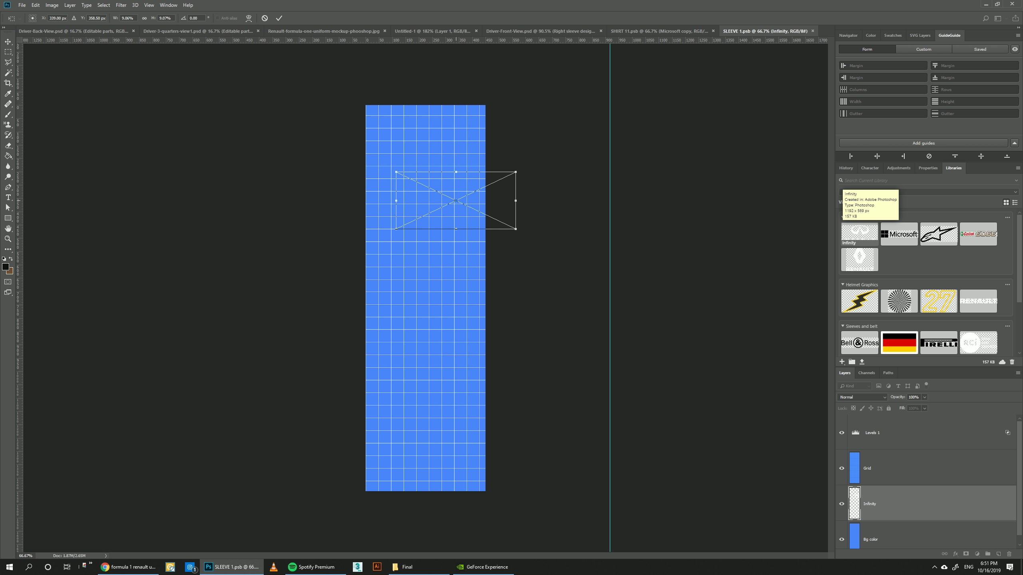
pyautogui.press('Return')
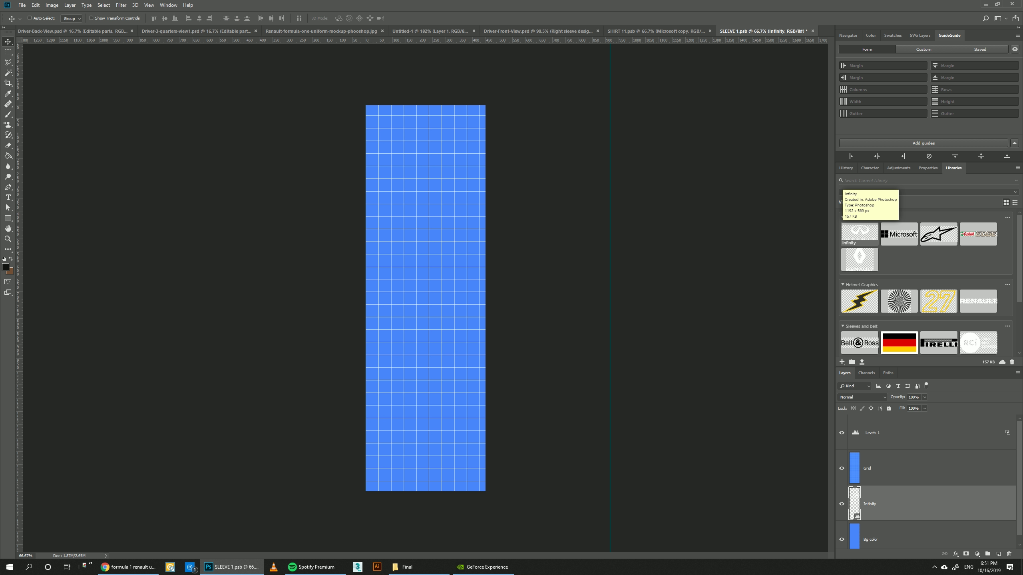
# - Move the Infiniti layer above Grid in SLEEVE 1 and scale the logo down to fit within the sleeve's width
pyautogui.moveTo(886, 501); pyautogui.dragTo(886, 460)
pyautogui.hotkey('ctrl', 't')
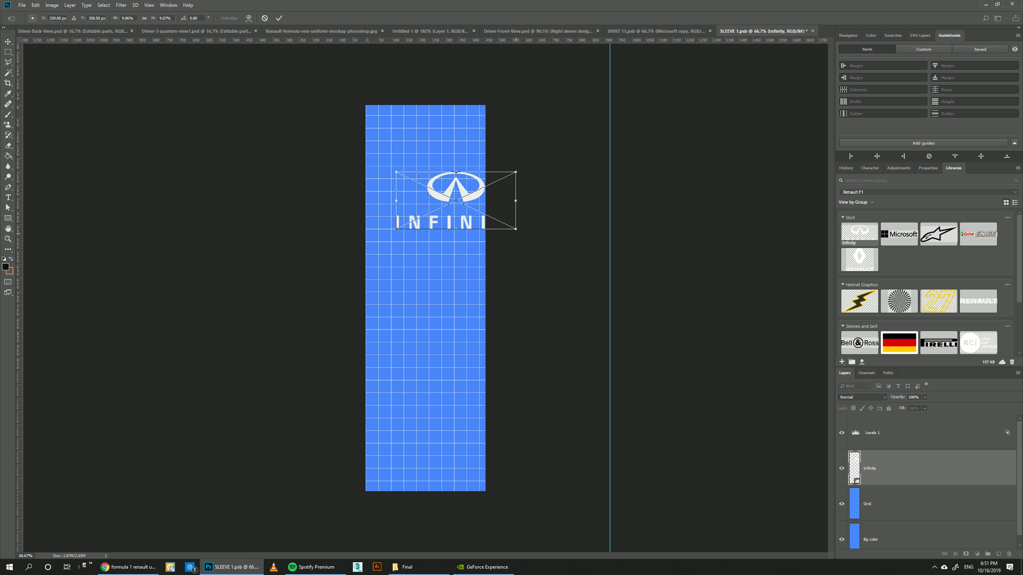
pyautogui.moveTo(516, 229); pyautogui.dragTo(471, 207)
pyautogui.press('Return')
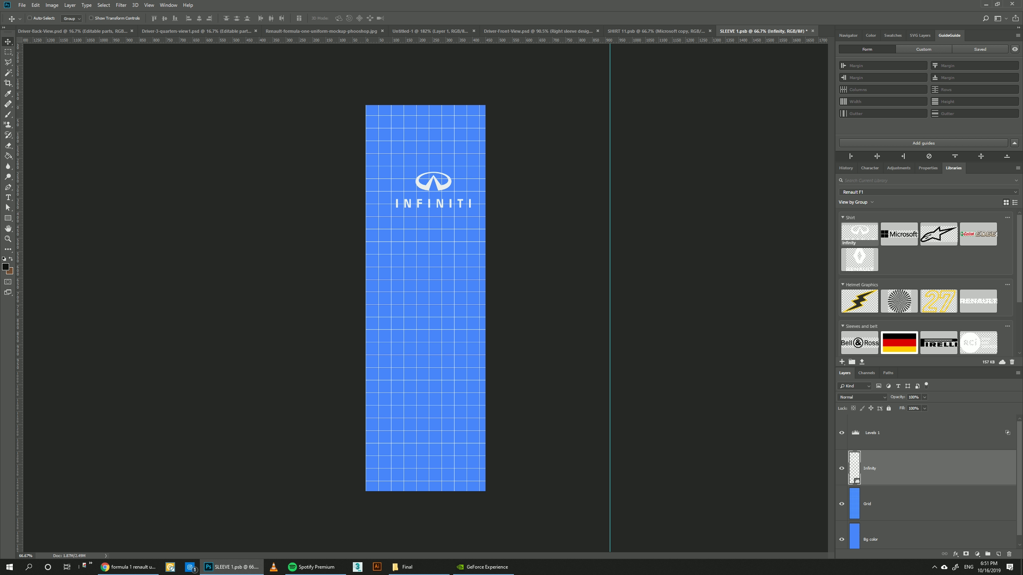
# - Give the Infiniti logo in SLEEVE 1 a near-black Color Overlay at 100% opacity
pyautogui.doubleClick(914, 468)
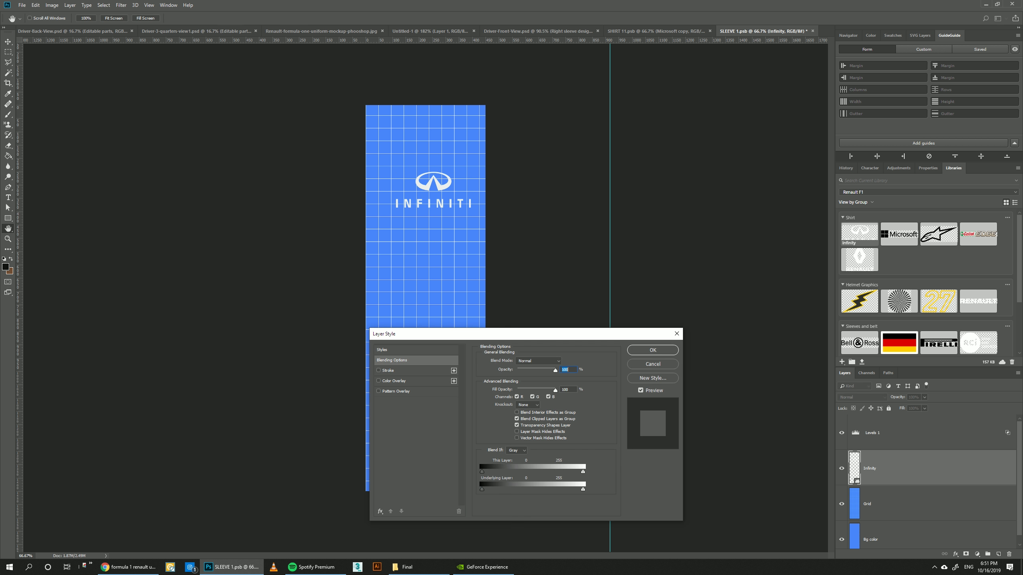
pyautogui.click(394, 381)
pyautogui.click(563, 362)
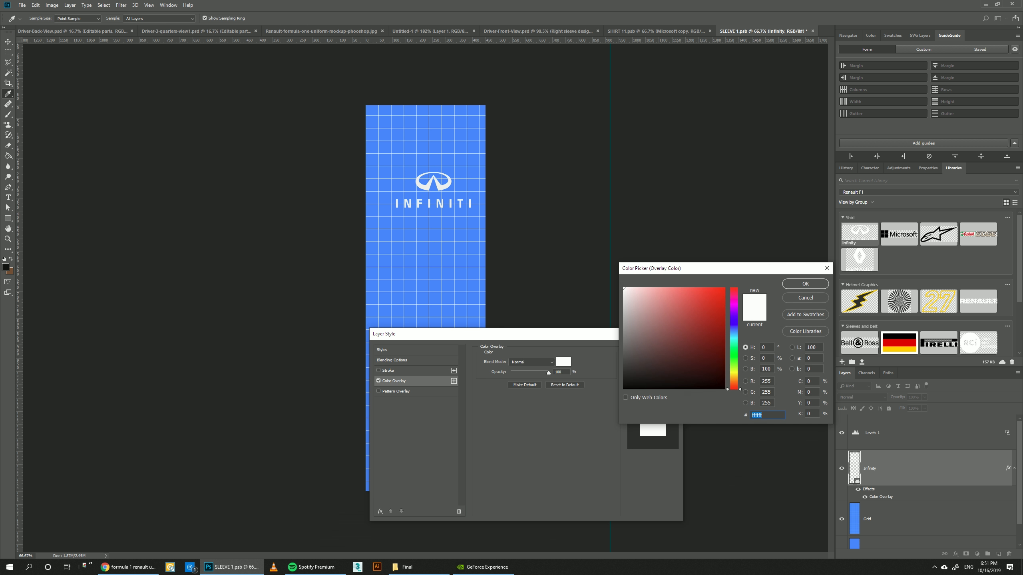
pyautogui.moveTo(624, 377); pyautogui.dragTo(623, 379)
pyautogui.click(806, 283)
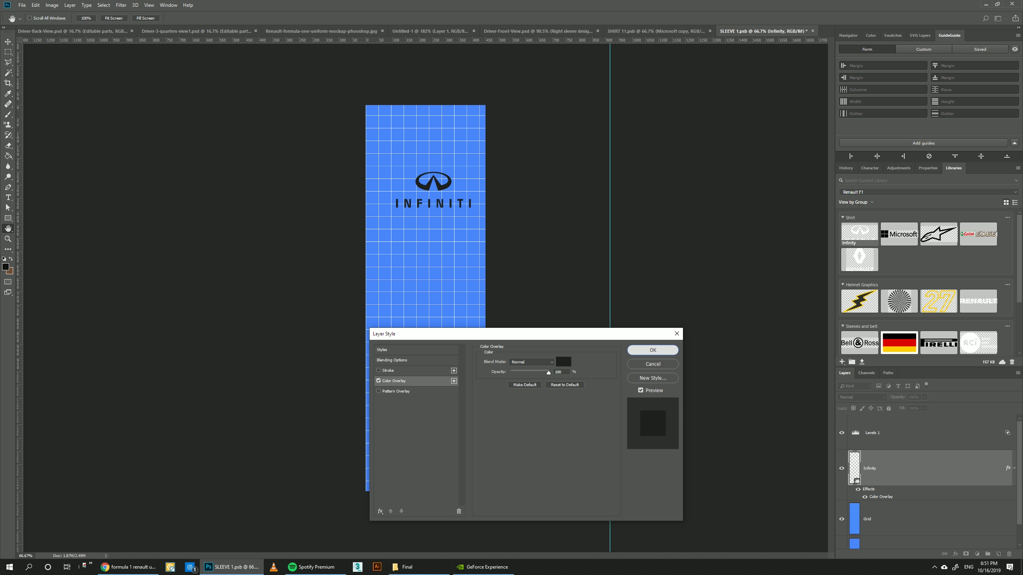
pyautogui.click(653, 350)
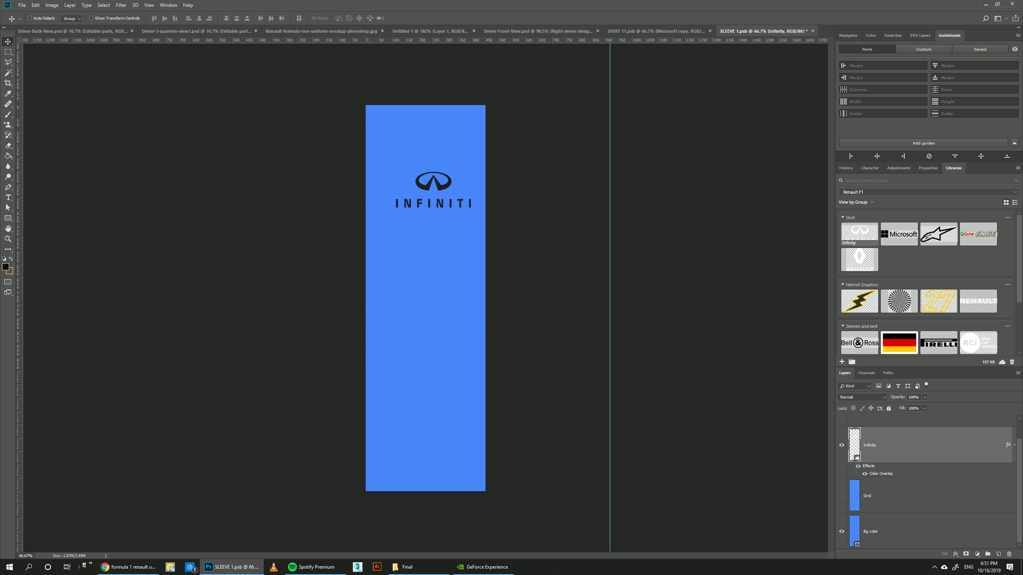
# - Hide the Grid layer in SLEEVE 1 and fill the Bg color layer with the library's yellow
pyautogui.click(877, 531)
pyautogui.scroll(-3, 886, 306)
pyautogui.click(859, 303)
pyautogui.hotkey('alt', 'BackSpace')
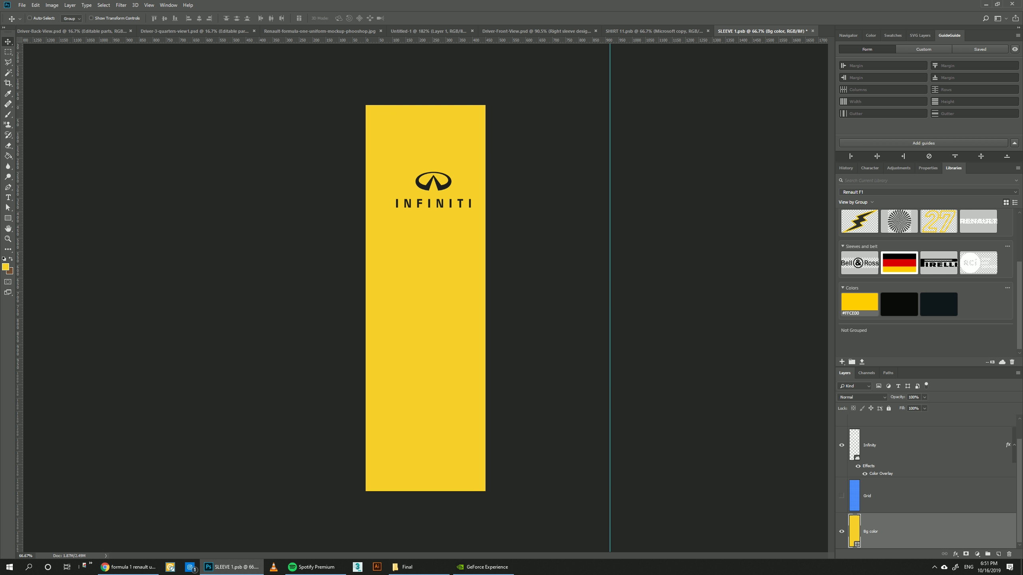
# - Place the library's Pirelli logo under Infiniti at matching width, shift both logos down SLEEVE 1, save, and check the front view
pyautogui.scroll(2, 926, 484)
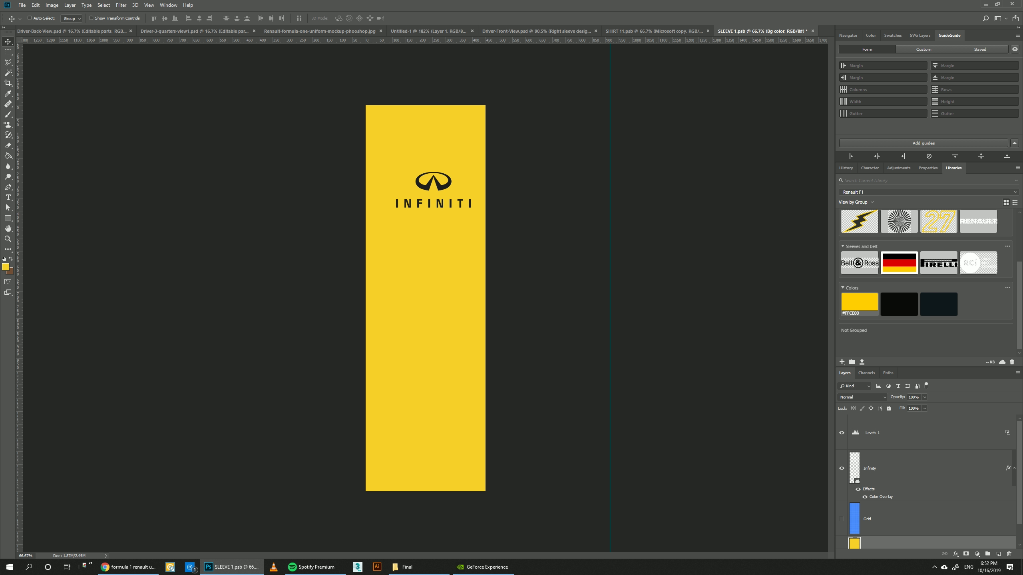
pyautogui.moveTo(938, 262); pyautogui.dragTo(431, 227)
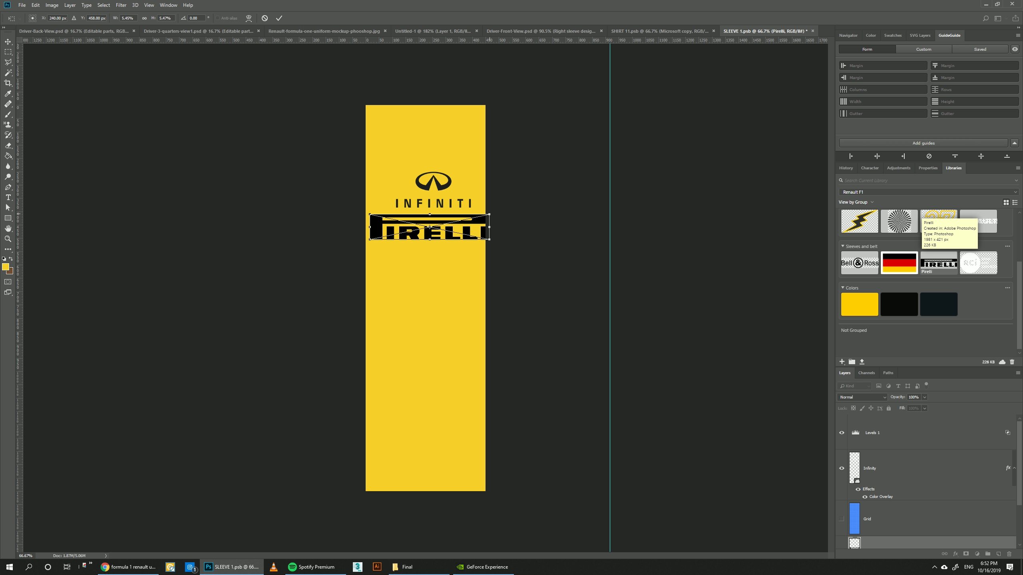
pyautogui.press('Return')
pyautogui.moveTo(466, 193); pyautogui.dragTo(470, 222)
pyautogui.hotkey('ctrl', 's')
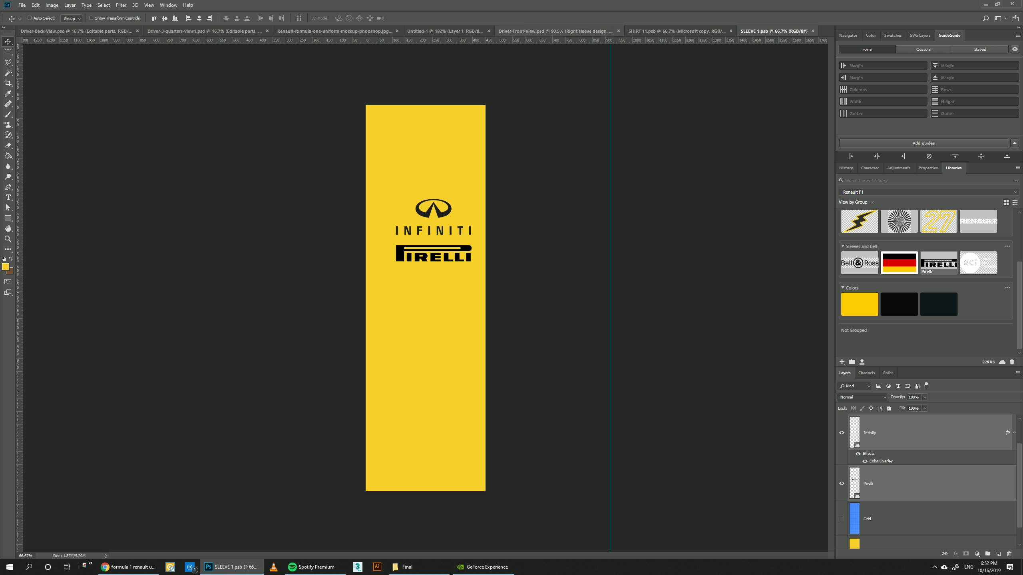
pyautogui.click(556, 31)
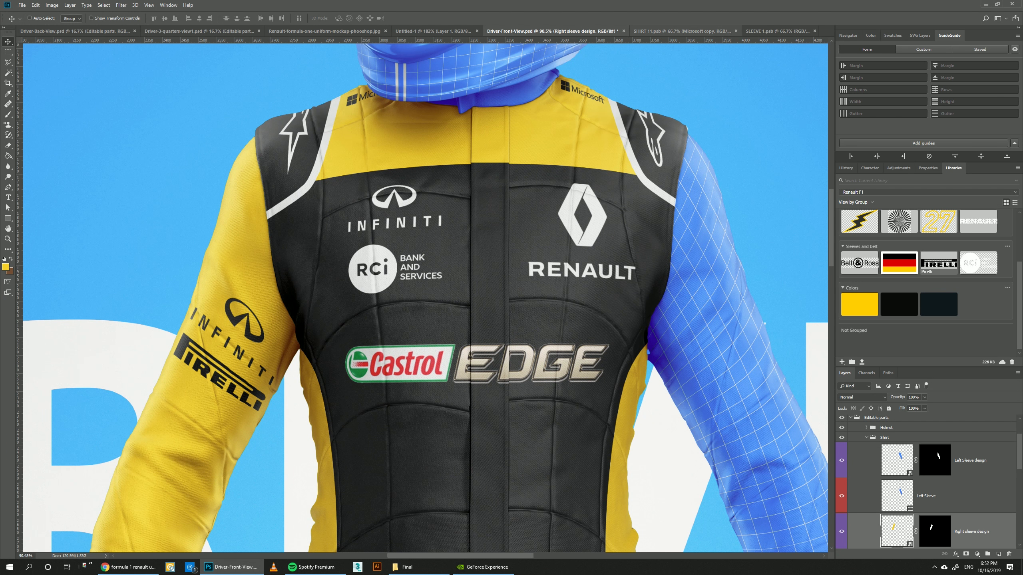
# - Move the Infiniti and Pirelli logos in SLEEVE 1 up about 115 px and left 100 px, close to the sleeve's edge, and save
pyautogui.click(777, 31)
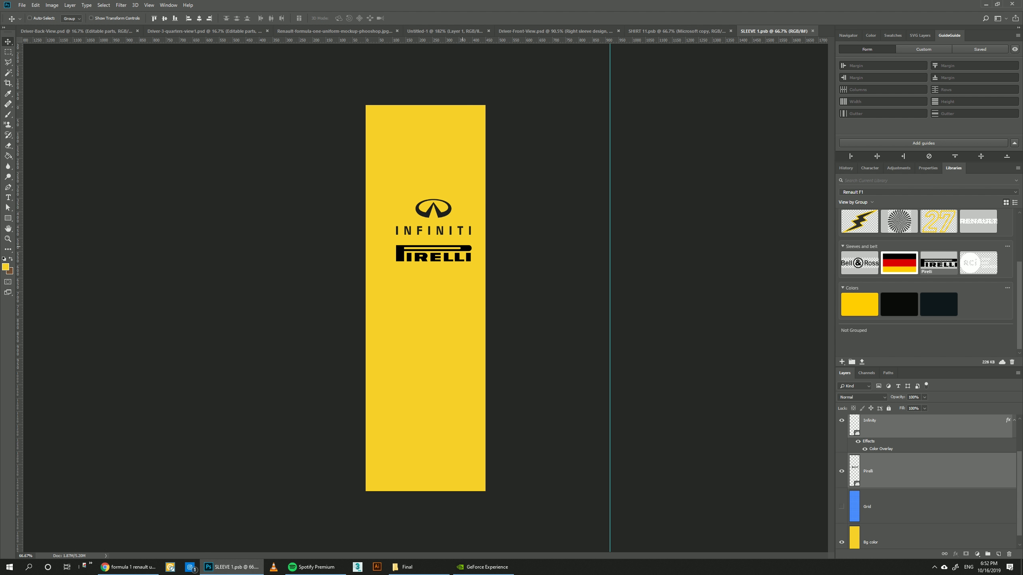
pyautogui.moveTo(459, 252); pyautogui.dragTo(436, 222)
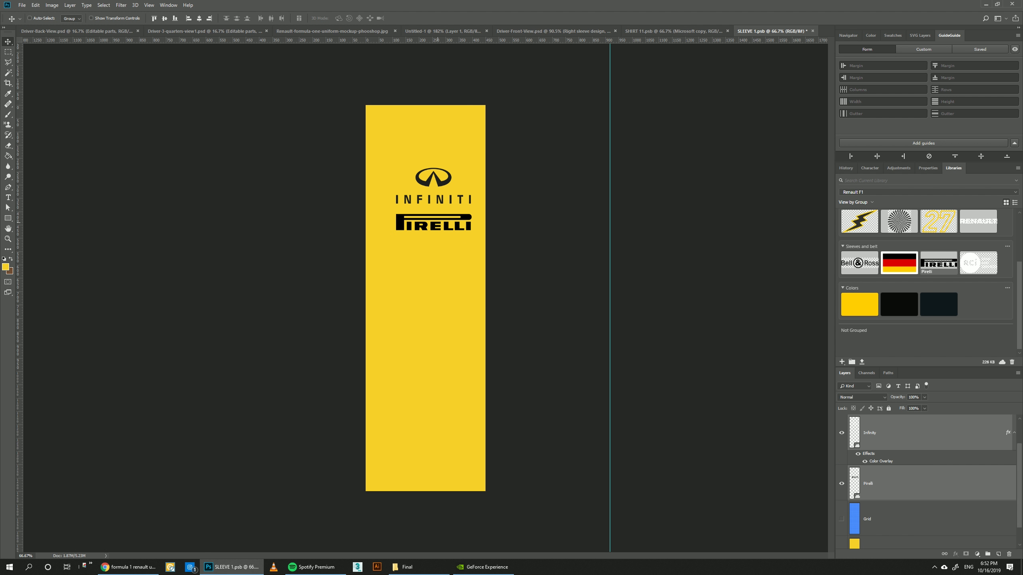
pyautogui.hotkey('shift', 'Left')
pyautogui.hotkey('shift', 'Left')
pyautogui.hotkey('shift', 'Left')
pyautogui.hotkey('shift', 'Left')
pyautogui.hotkey('shift', 'Left')
pyautogui.hotkey('shift', 'Left')
pyautogui.hotkey('shift', 'Left')
pyautogui.hotkey('shift', 'Left')
pyautogui.hotkey('shift', 'Left')
pyautogui.hotkey('shift', 'Left')
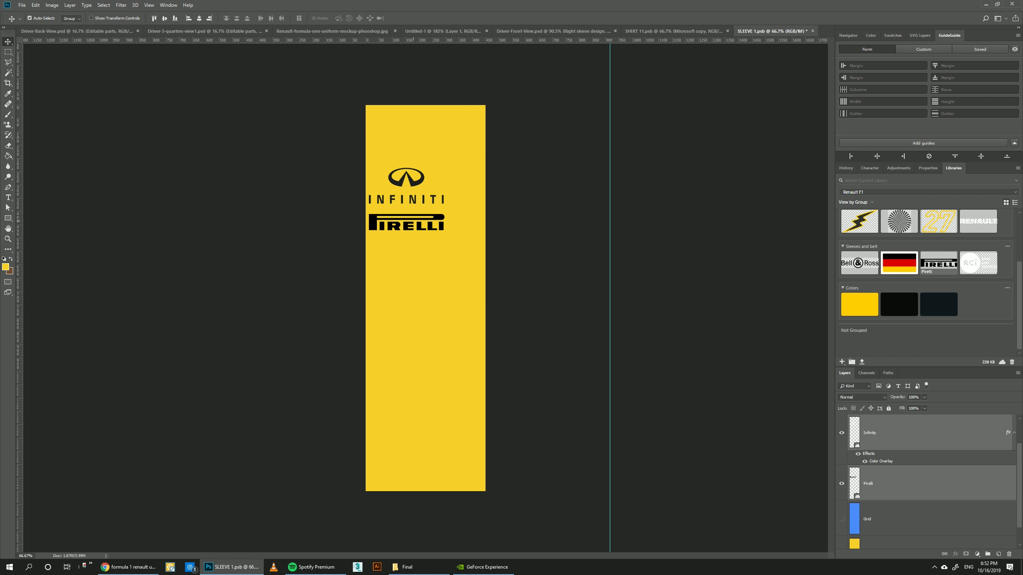
pyautogui.hotkey('ctrl', 's')
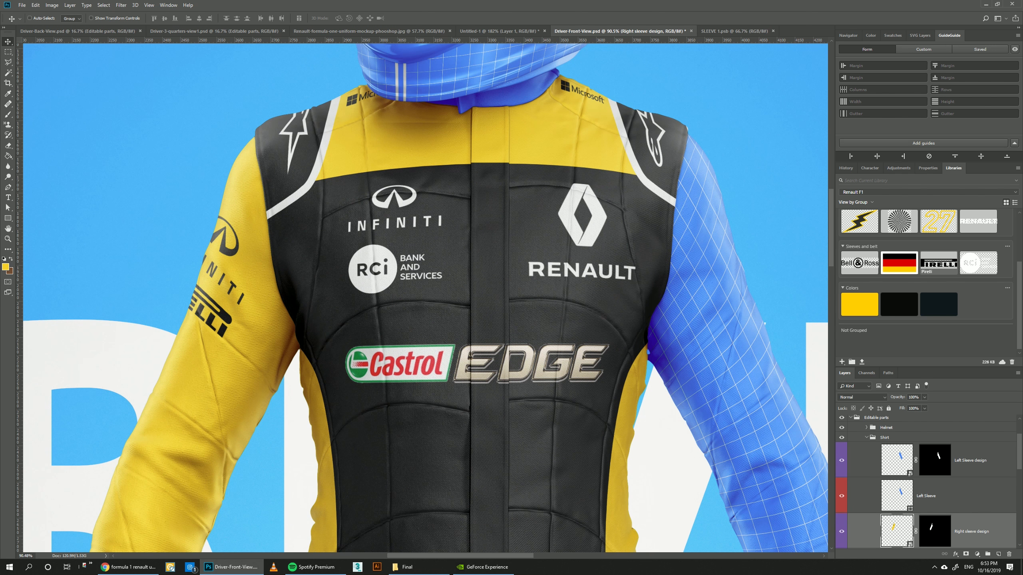
# - Open the Left Sleeve design smart object, hide its Grid layer, and fill Bg color with the library's yellow
pyautogui.doubleClick(897, 464)
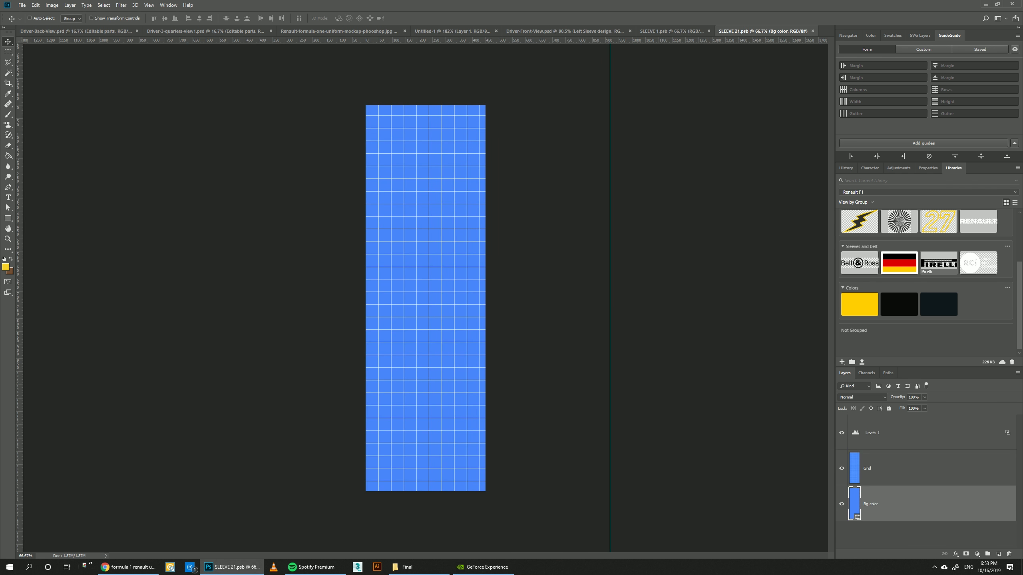
pyautogui.click(842, 469)
pyautogui.click(860, 304)
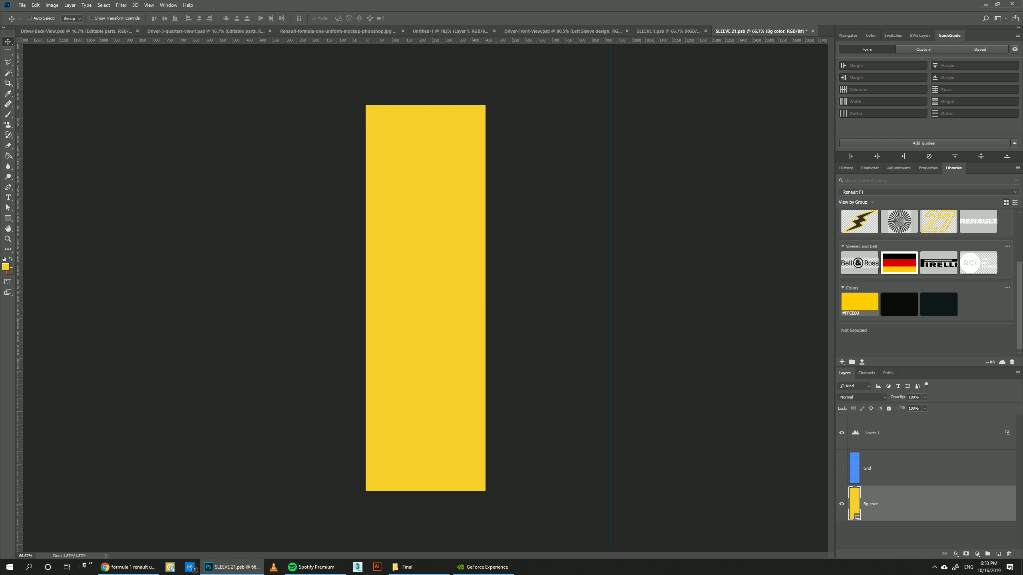
# - Copy the Infiniti and Pirelli layers from SLEEVE 1 into SLEEVE 21, shift them partly past the right edge, and save
pyautogui.hotkey('ctrl', 'shift', 'Tab')
pyautogui.moveTo(670, 32); pyautogui.dragTo(673, 197)
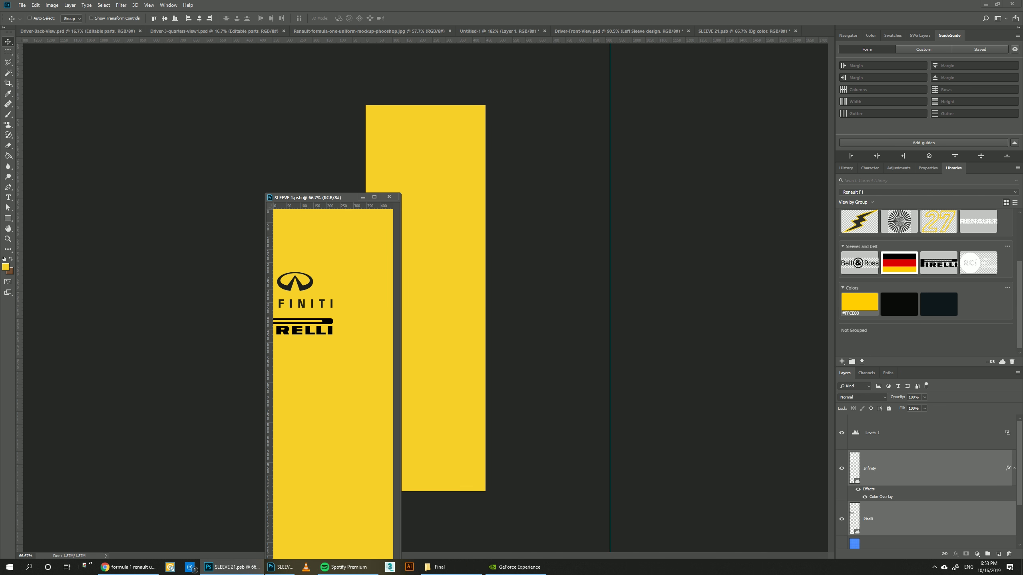
pyautogui.moveTo(870, 469); pyautogui.dragTo(475, 173)
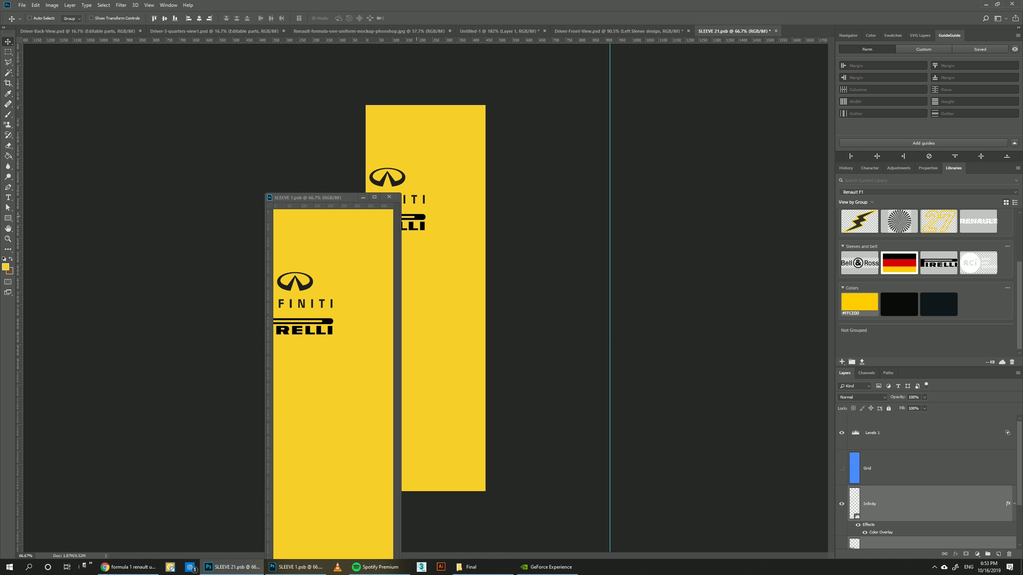
pyautogui.moveTo(413, 199); pyautogui.dragTo(501, 200)
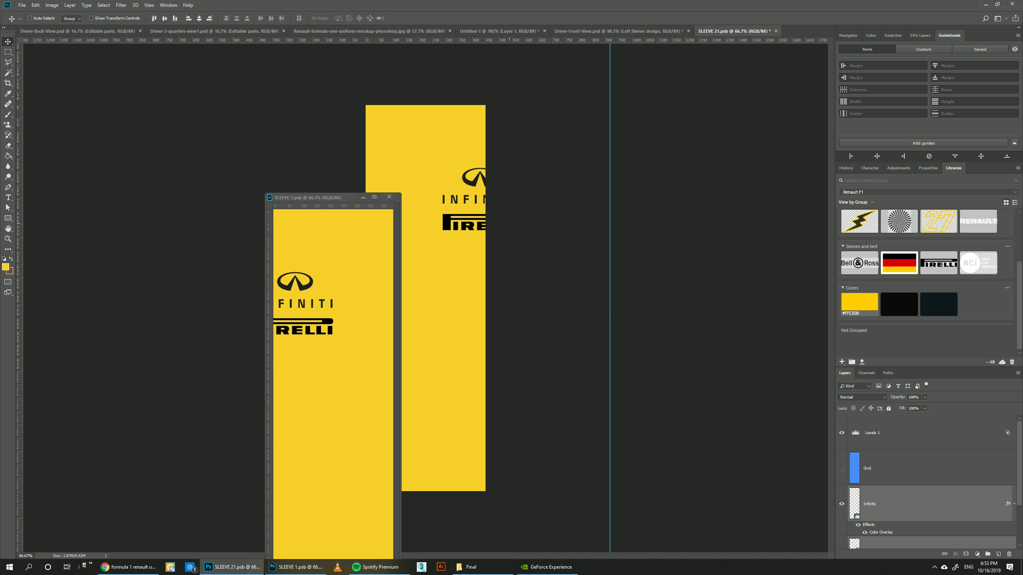
pyautogui.hotkey('ctrl', 's')
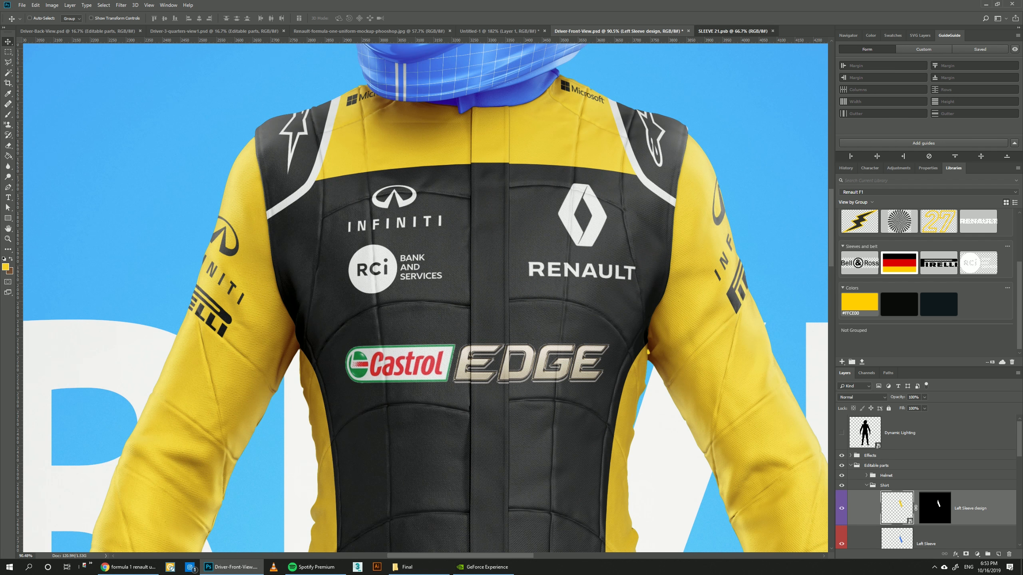
# - Nudge the Infiniti and Pirelli logos in SLEEVE 21 left by 20 px, save, and check the left sleeve on the front view
pyautogui.click(732, 31)
pyautogui.hotkey('shift', 'Left')
pyautogui.hotkey('shift', 'Left')
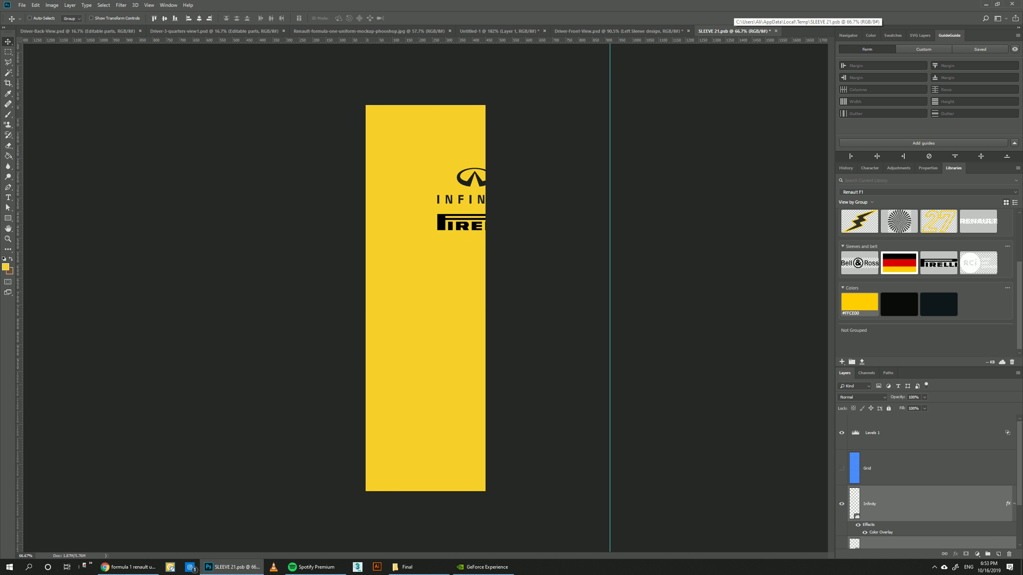
pyautogui.hotkey('ctrl', 's')
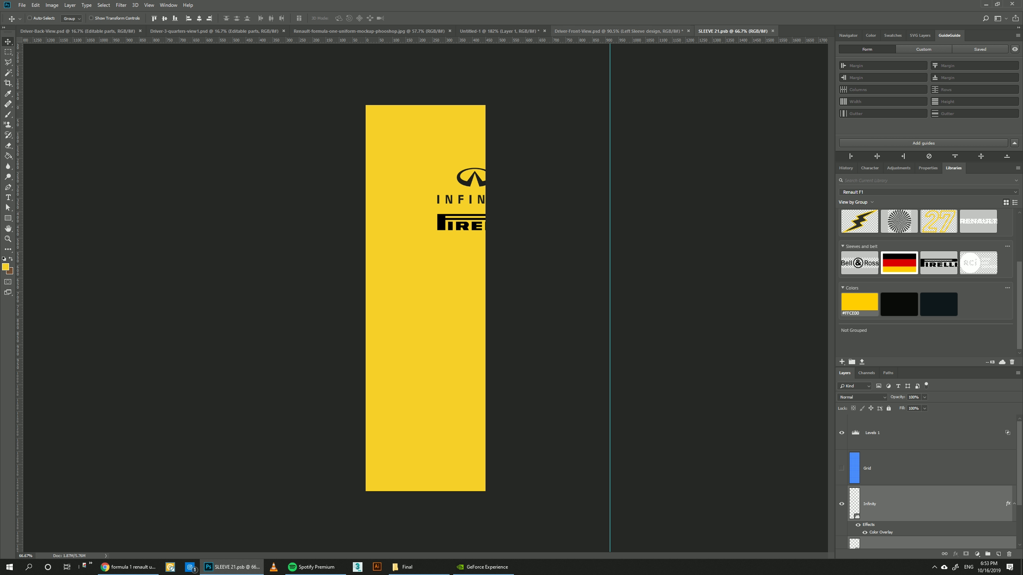
pyautogui.click(636, 31)
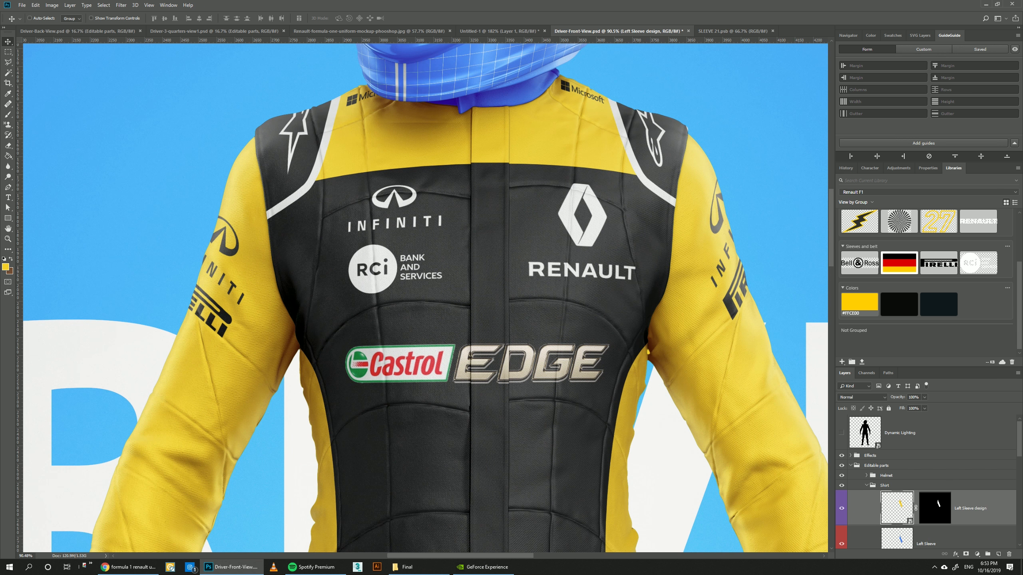
# - Add a horizontal guide across the chest, move the Infiniti and Pirelli logos in SLEEVE 21 down 60 px to match the other sleeve, and save
pyautogui.moveTo(242, 40); pyautogui.dragTo(242, 214)
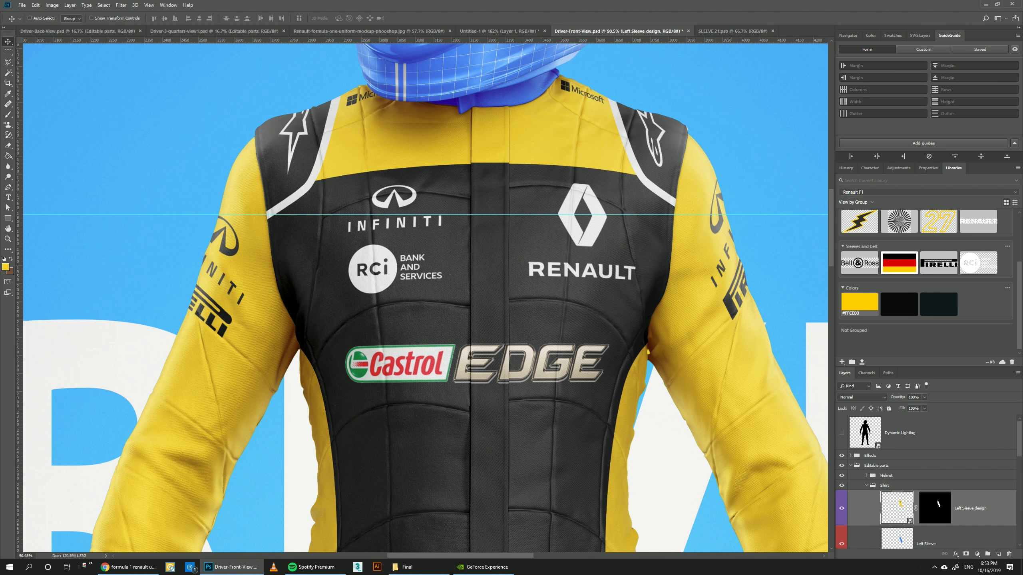
pyautogui.click(733, 31)
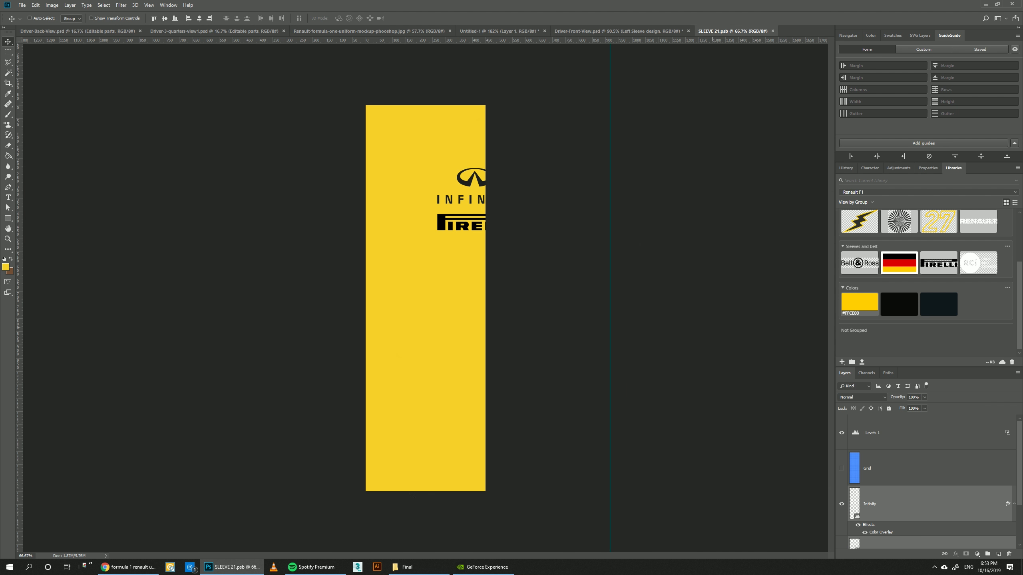
pyautogui.hotkey('shift', 'Down')
pyautogui.hotkey('shift', 'Down')
pyautogui.hotkey('shift', 'Down')
pyautogui.hotkey('shift', 'Down')
pyautogui.hotkey('shift', 'Down')
pyautogui.hotkey('shift', 'Down')
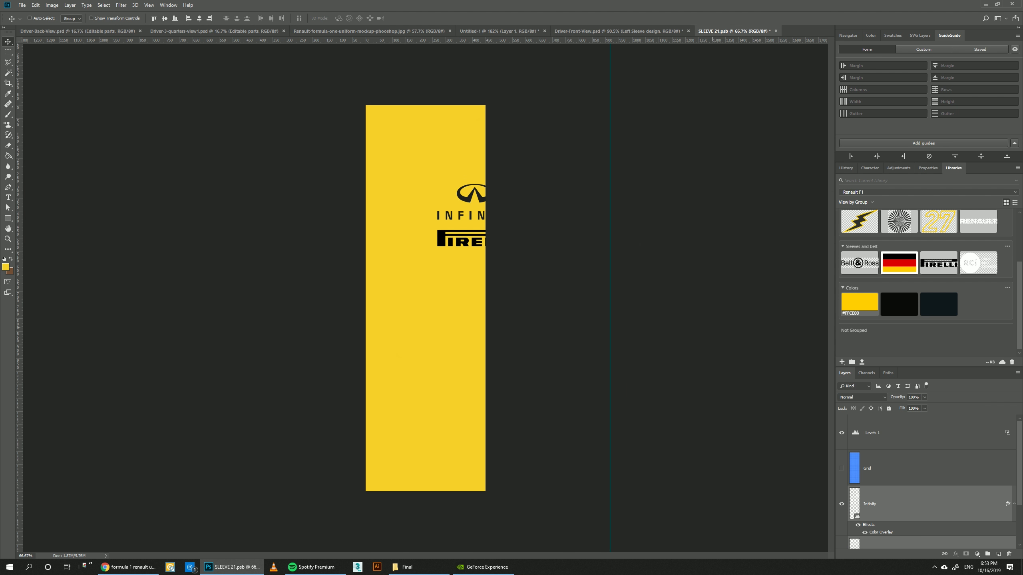
pyautogui.hotkey('ctrl', 's')
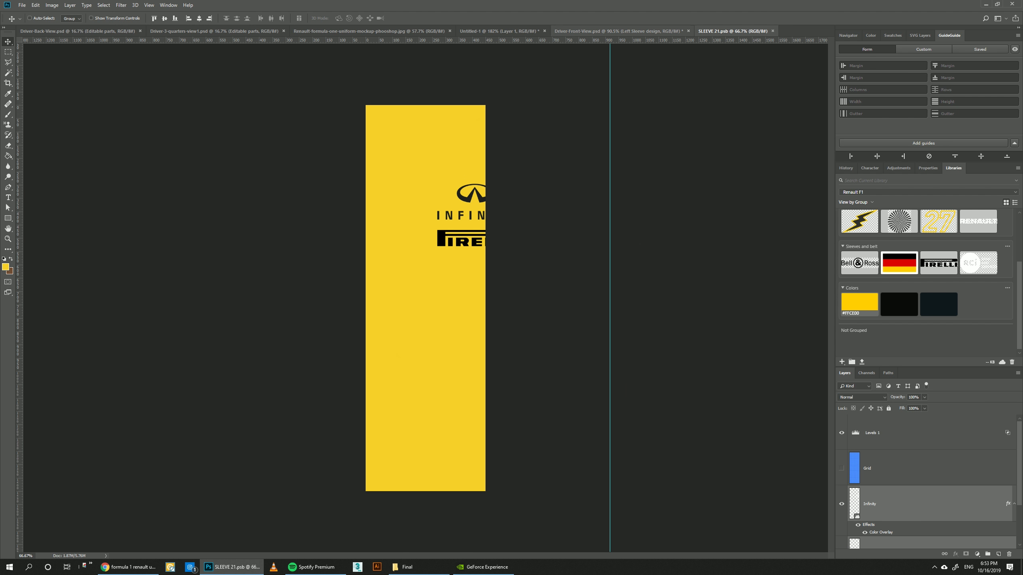
pyautogui.click(618, 31)
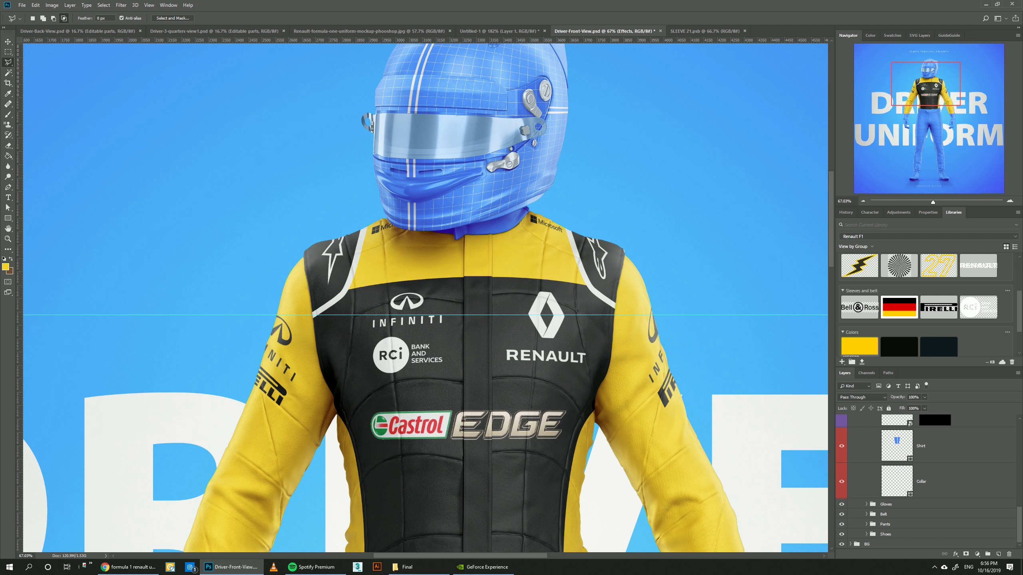
# - Fill the shirt's Collar layer with the library's black and compare the suit with the finished Renault reference image
pyautogui.click(921, 482)
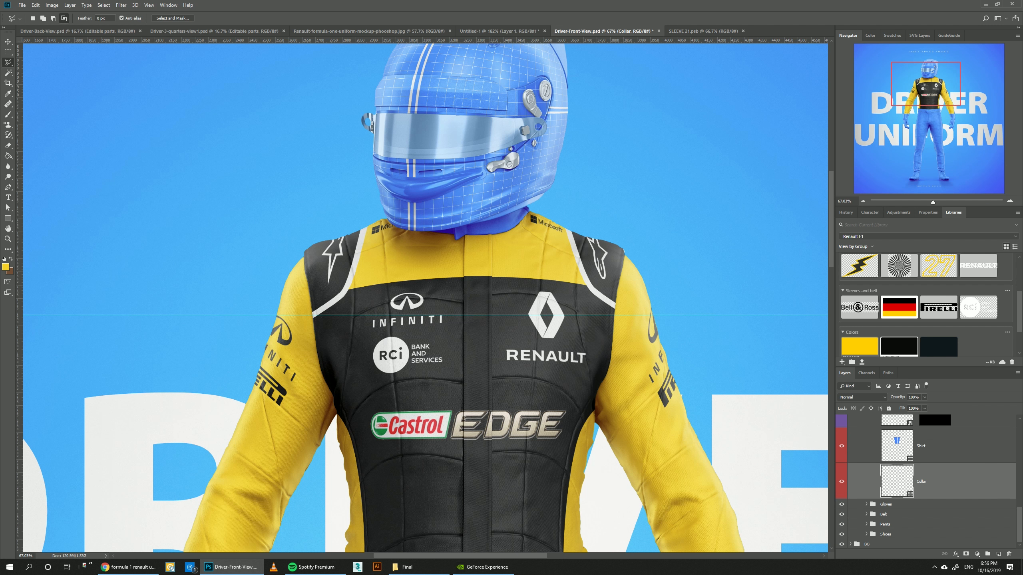
pyautogui.click(899, 345)
pyautogui.click(369, 32)
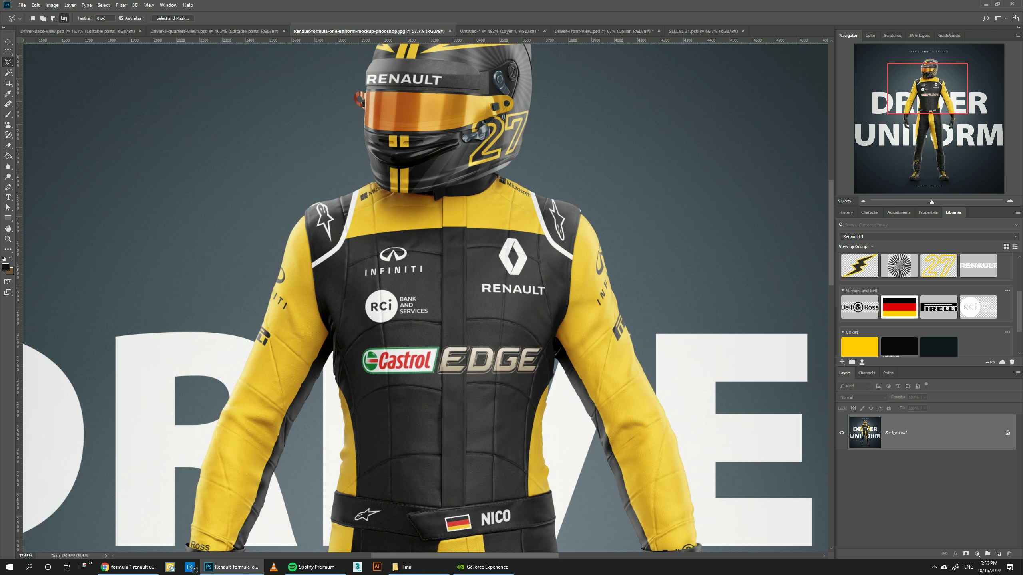
pyautogui.scroll(-1, 419, 298)
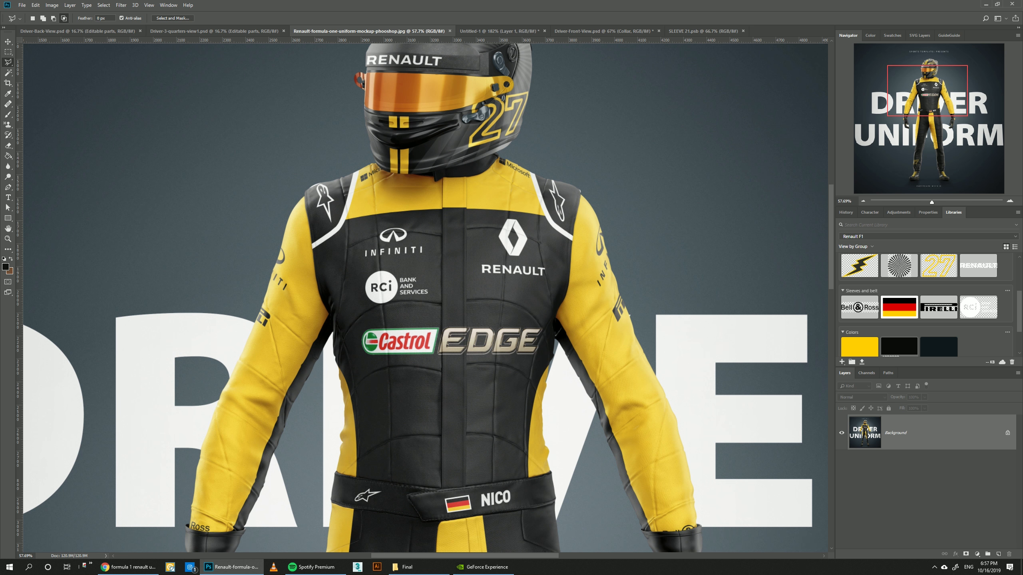
pyautogui.click(604, 31)
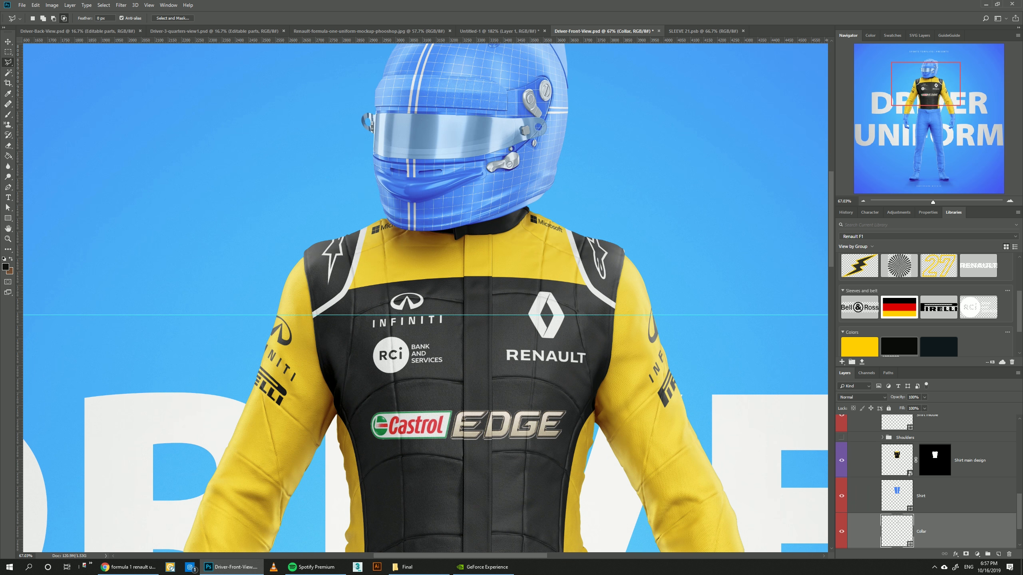
# - Place the library's Bell & Ross logo in the Left Sleeve design, about 210 px wide and partly past the bottom edge, and save
pyautogui.scroll(5, 927, 483)
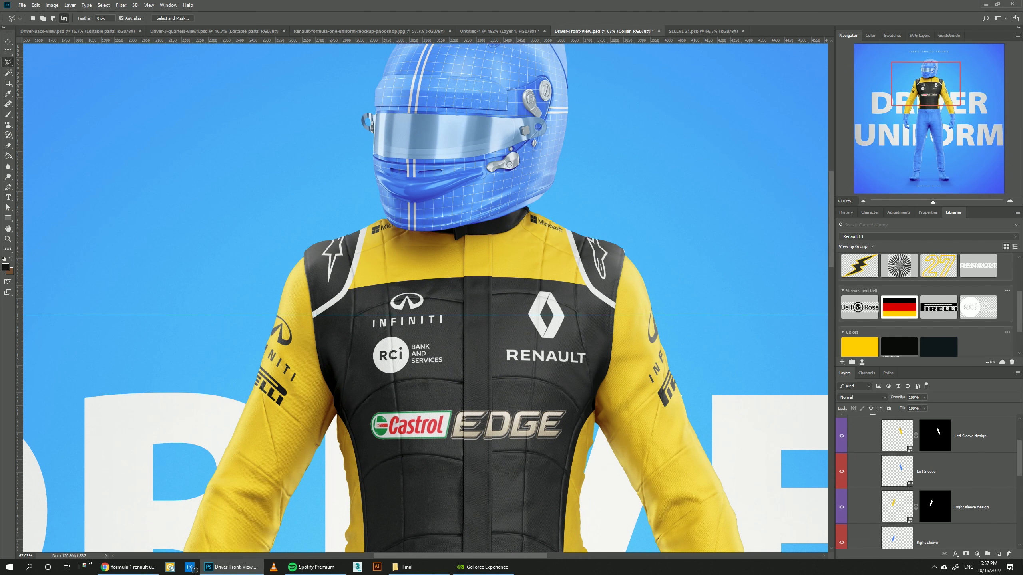
pyautogui.doubleClick(897, 436)
pyautogui.moveTo(860, 307); pyautogui.dragTo(464, 468)
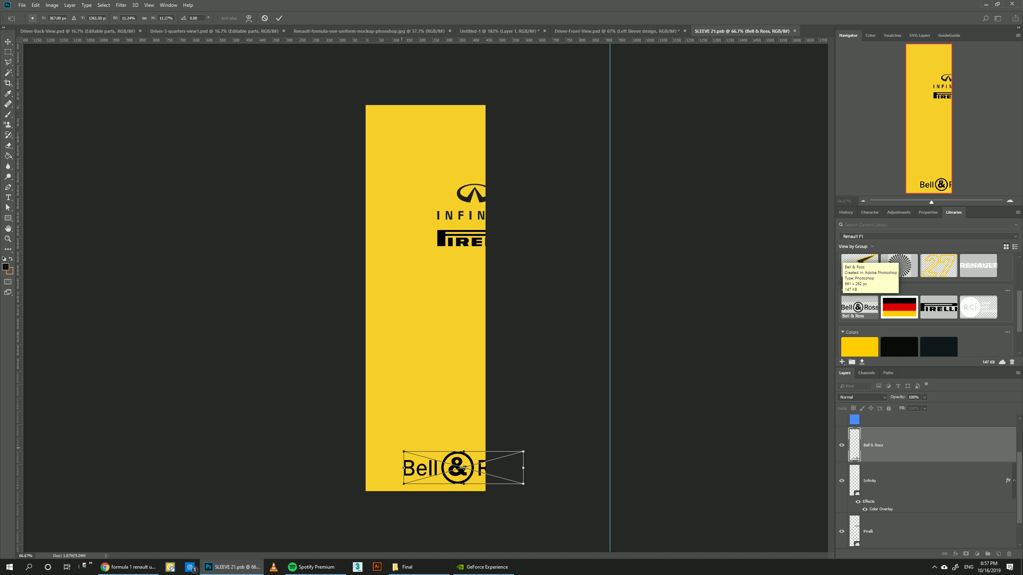
pyautogui.moveTo(404, 452); pyautogui.dragTo(425, 465)
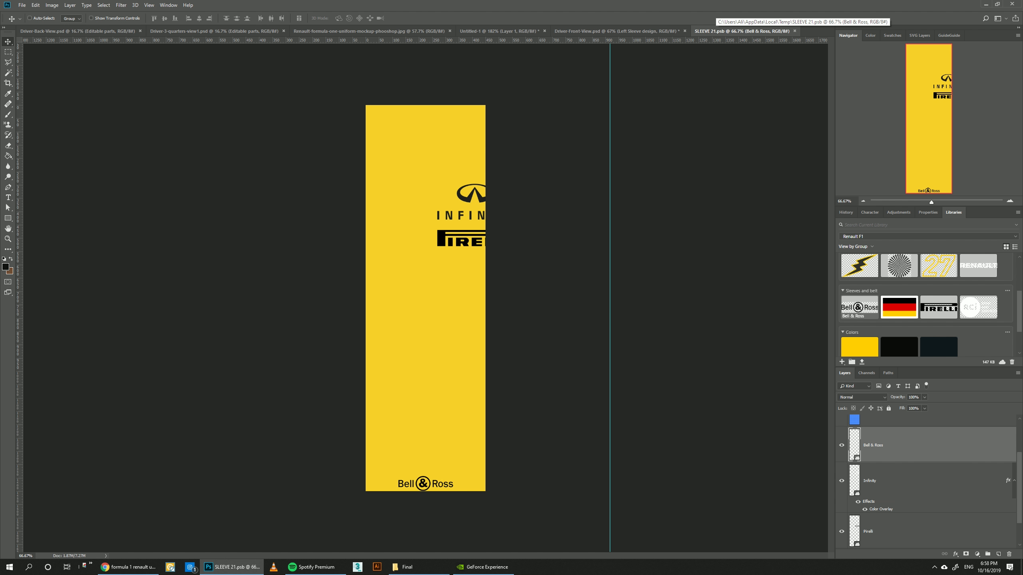
pyautogui.hotkey('shift', 'Down')
pyautogui.hotkey('shift', 'Down')
pyautogui.hotkey('ctrl', 's')
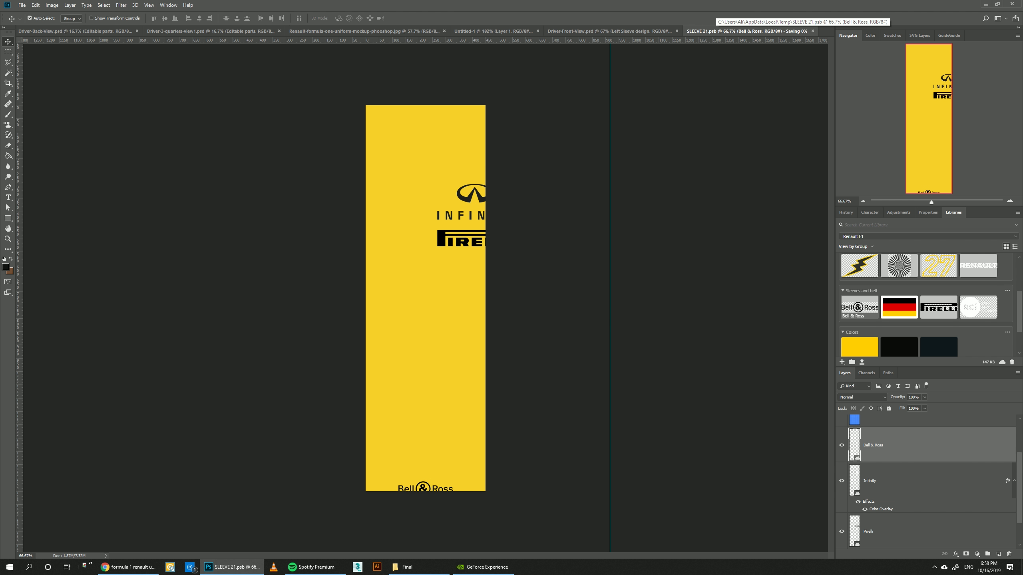
pyautogui.click(616, 31)
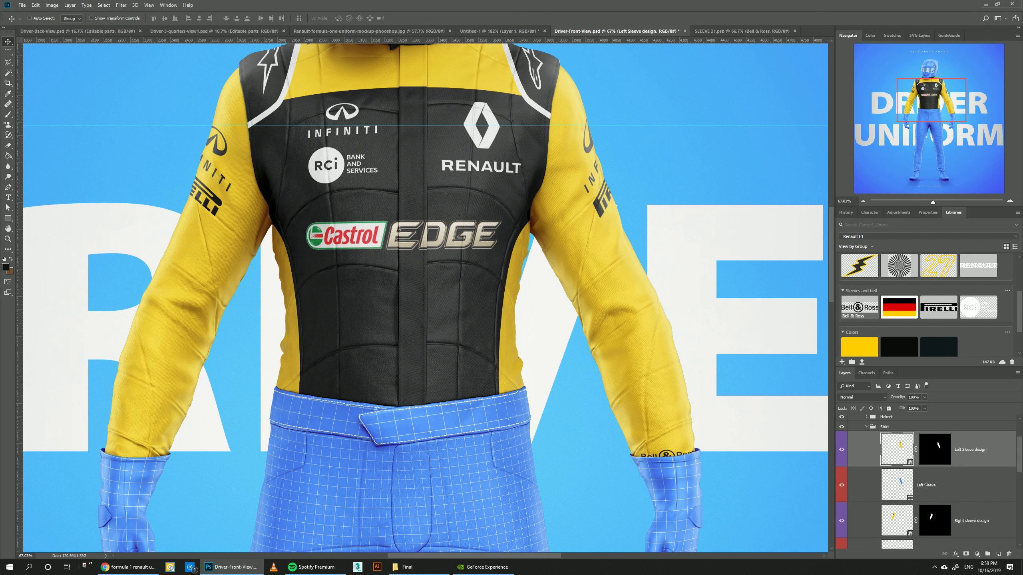
# - Copy the Bell & Ross layer from SLEEVE 21 to the same position in SLEEVE 1, save, and check both cuffs on the front view
pyautogui.doubleClick(897, 521)
pyautogui.click(680, 32)
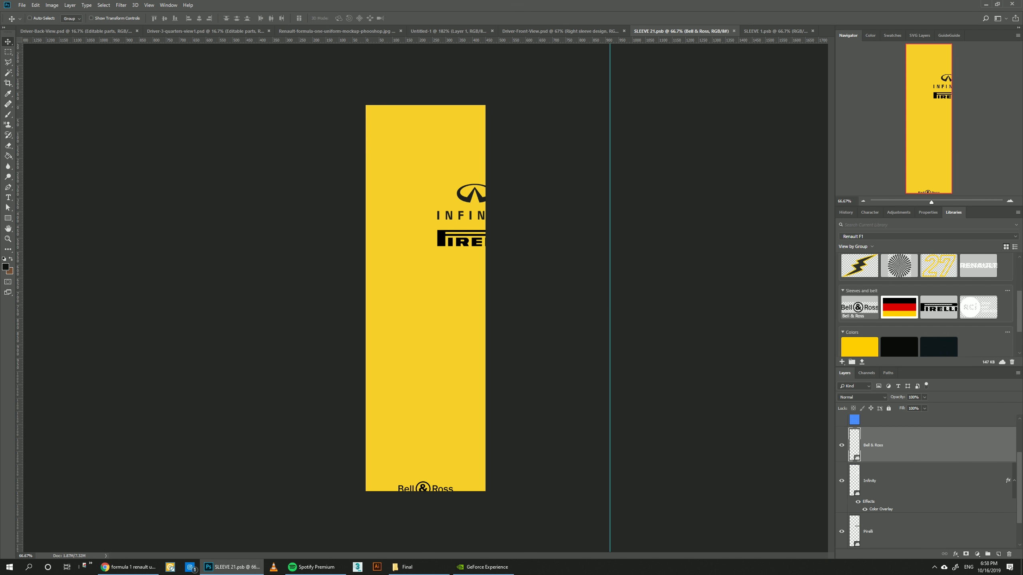
pyautogui.moveTo(681, 31); pyautogui.dragTo(342, 138)
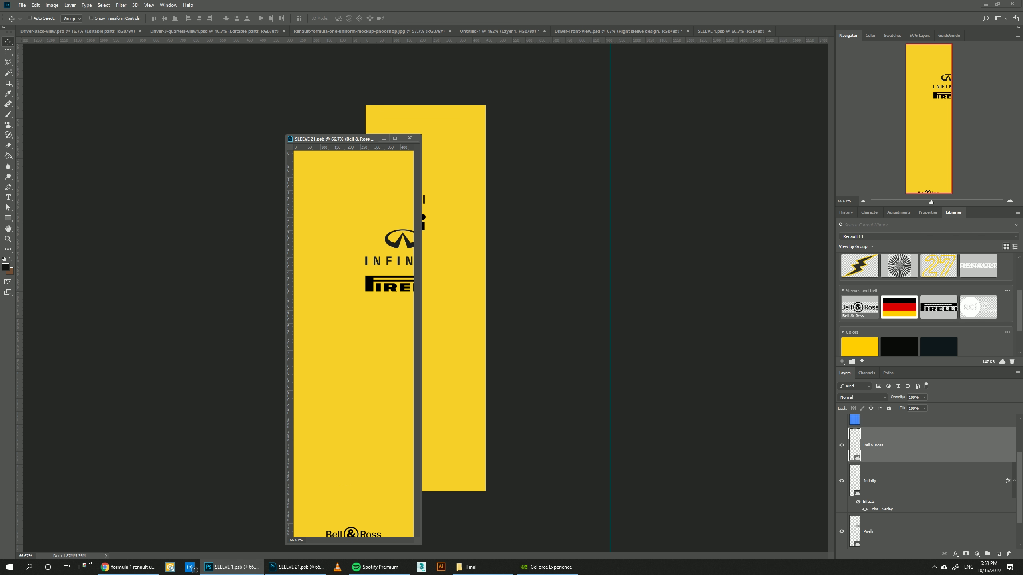
pyautogui.moveTo(872, 445); pyautogui.dragTo(490, 415)
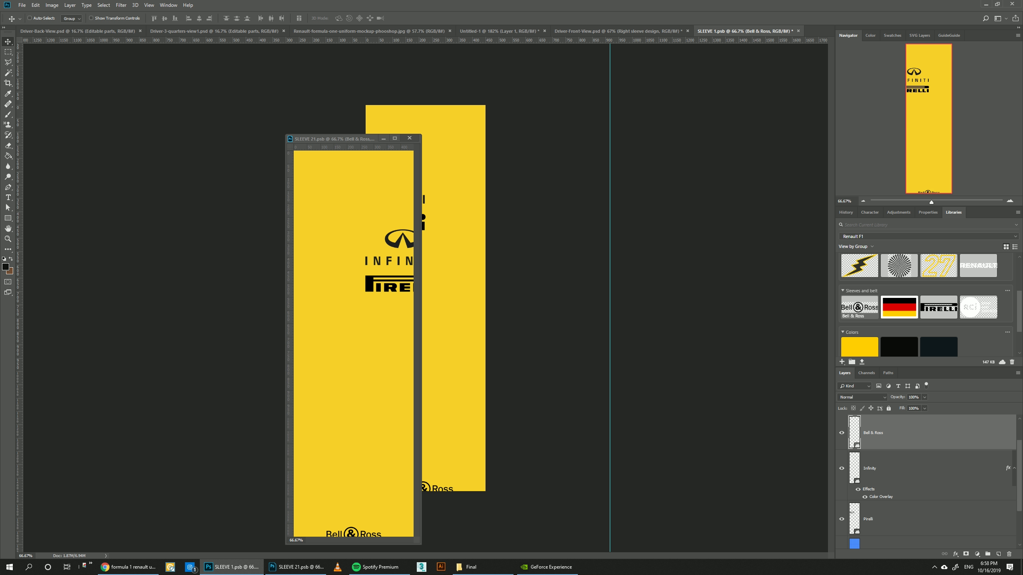
pyautogui.click(409, 138)
pyautogui.hotkey('ctrl', 's')
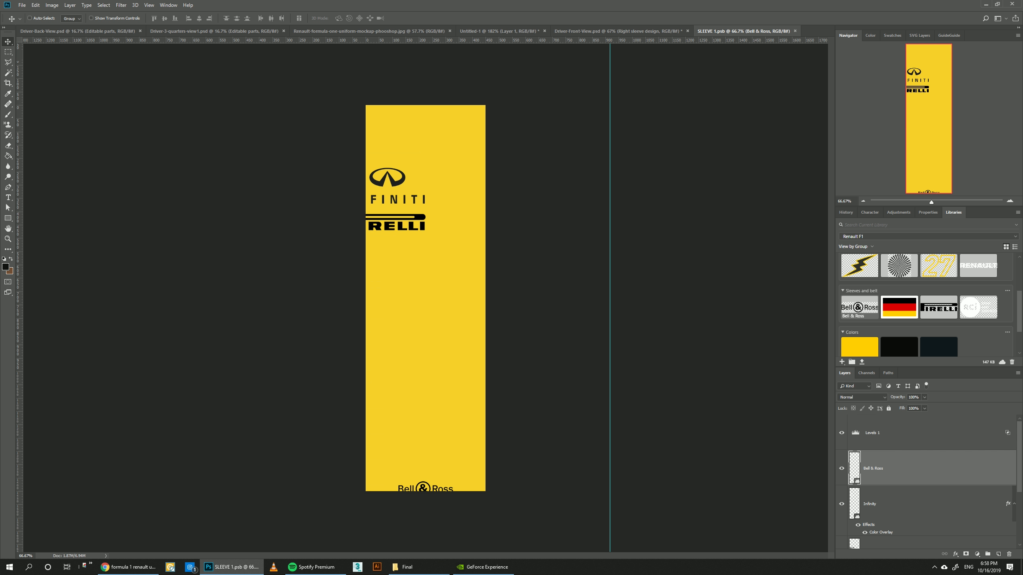
pyautogui.hotkey('ctrl', 'shift', 'Tab')
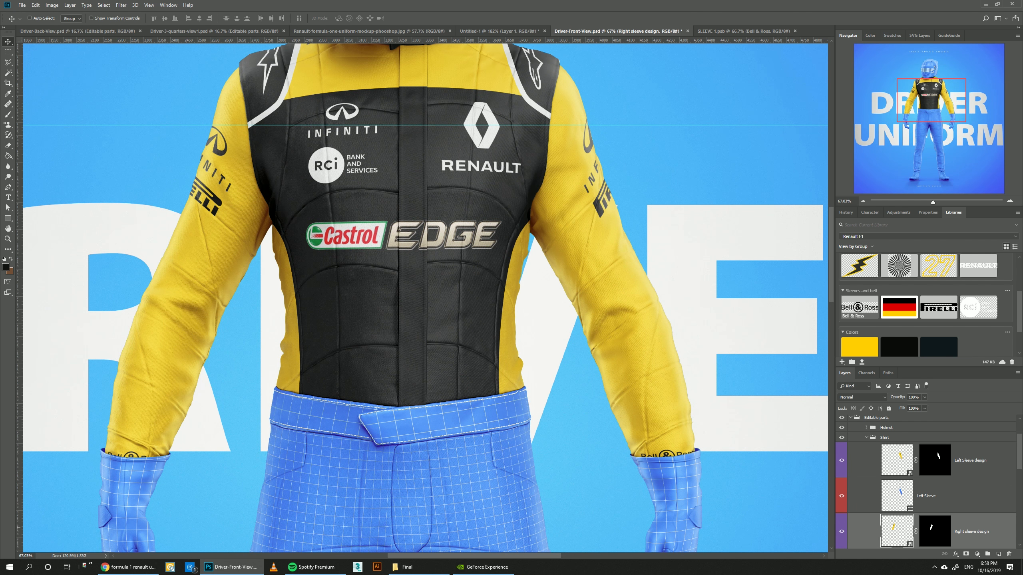
# - Open the BELT 2 design smart object and place the library's Germany flag at original size, left of the belt's centre
pyautogui.click(867, 437)
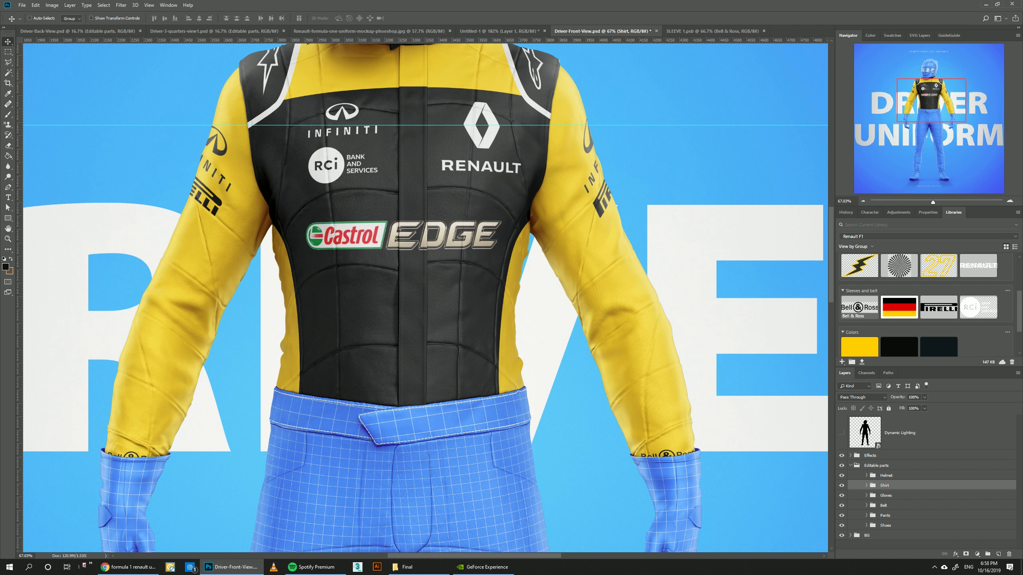
pyautogui.keyDown('ctrl'); pyautogui.click(443, 422); pyautogui.keyUp('ctrl')
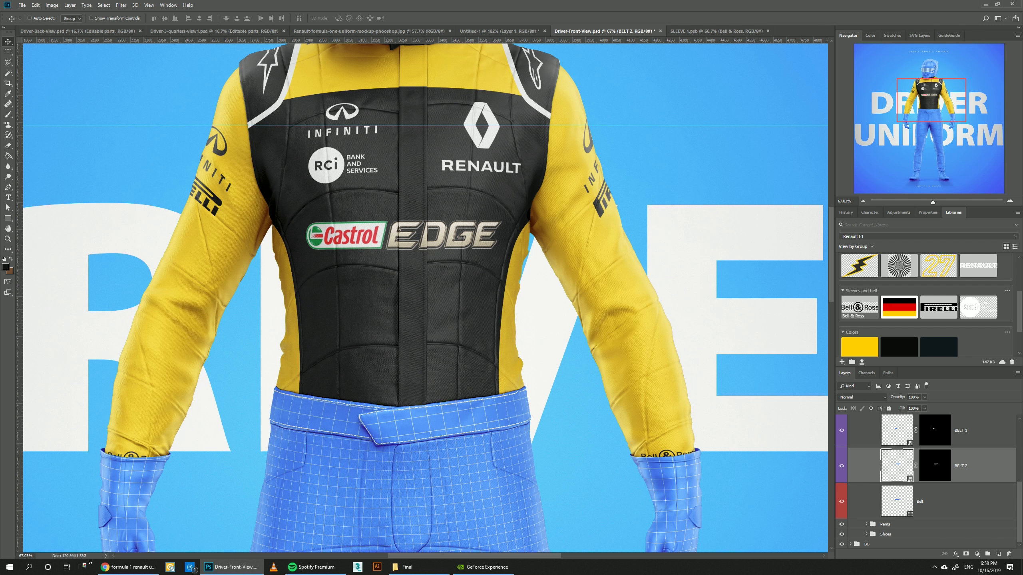
pyautogui.doubleClick(897, 465)
pyautogui.moveTo(900, 307); pyautogui.dragTo(341, 298)
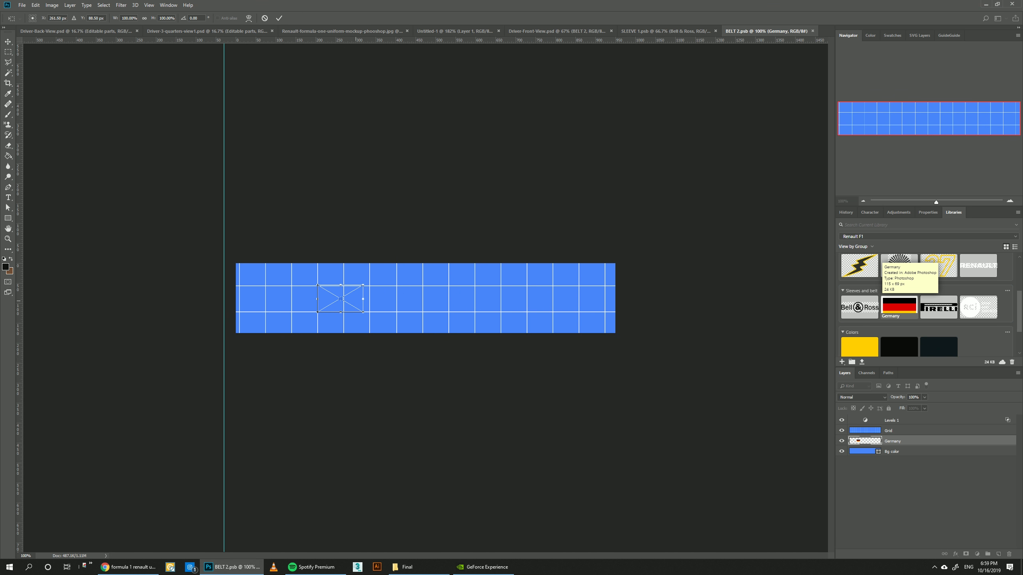
pyautogui.press('Return')
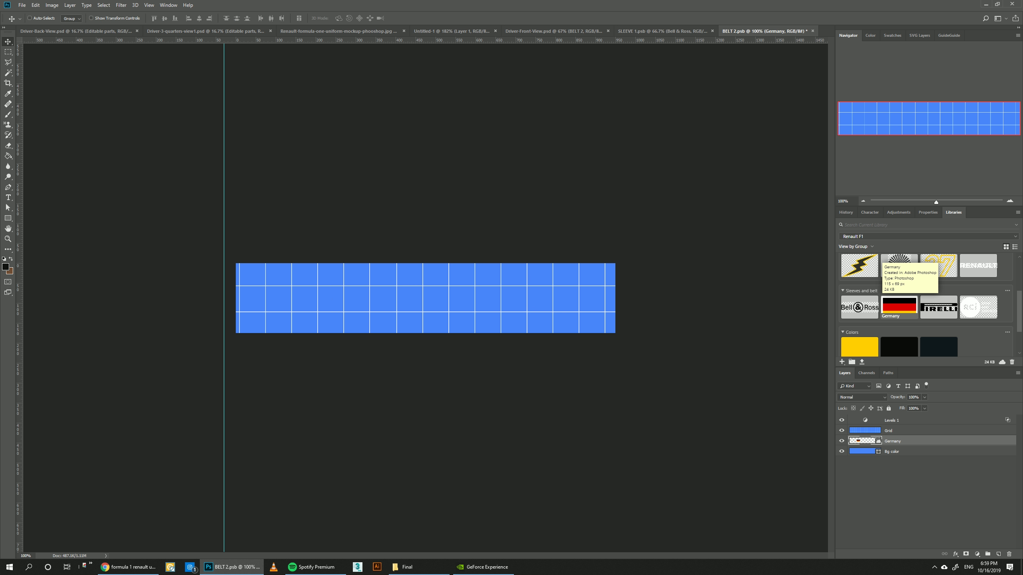
# - Move the Germany layer above Grid, hide Grid, and fill the belt's Bg color with the library's black
pyautogui.moveTo(893, 441); pyautogui.dragTo(893, 430)
pyautogui.click(841, 440)
pyautogui.click(891, 451)
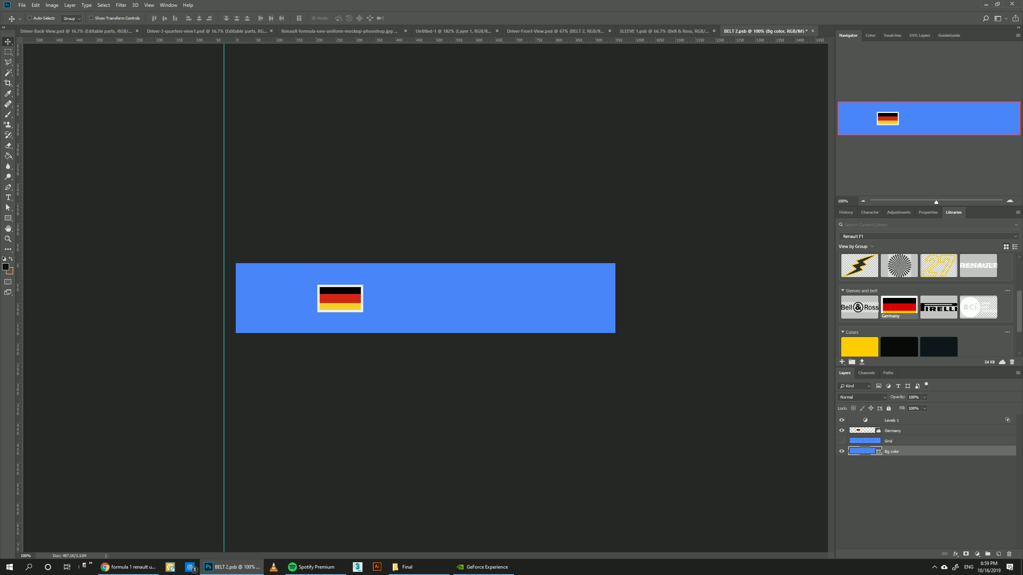
pyautogui.click(899, 346)
# - Add a point text reading "Nico" beside the flag's right edge, on a new layer above Germany
pyautogui.press('t')
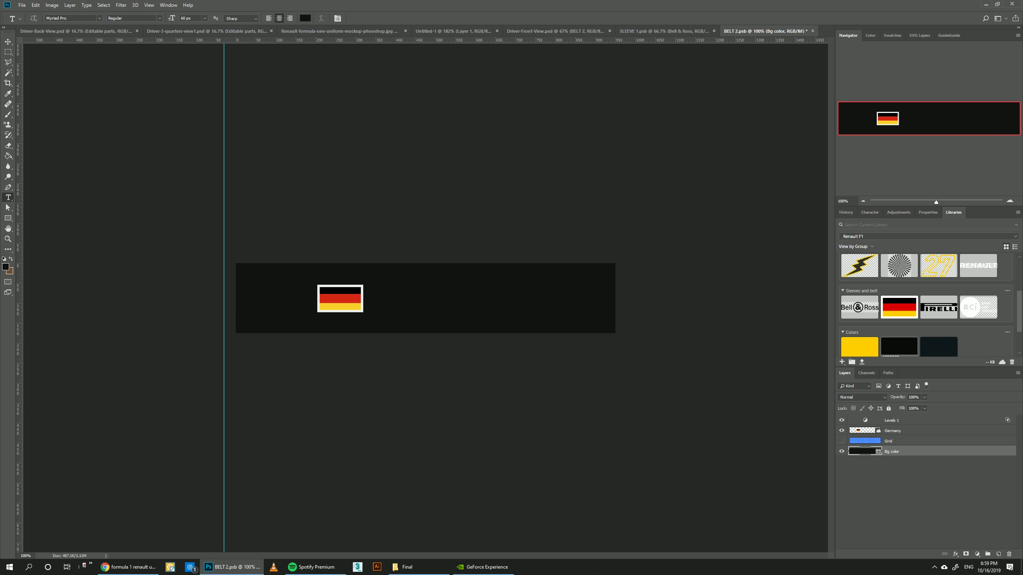
pyautogui.hotkey('alt', ']')
pyautogui.hotkey('alt', ']')
pyautogui.click(384, 308)
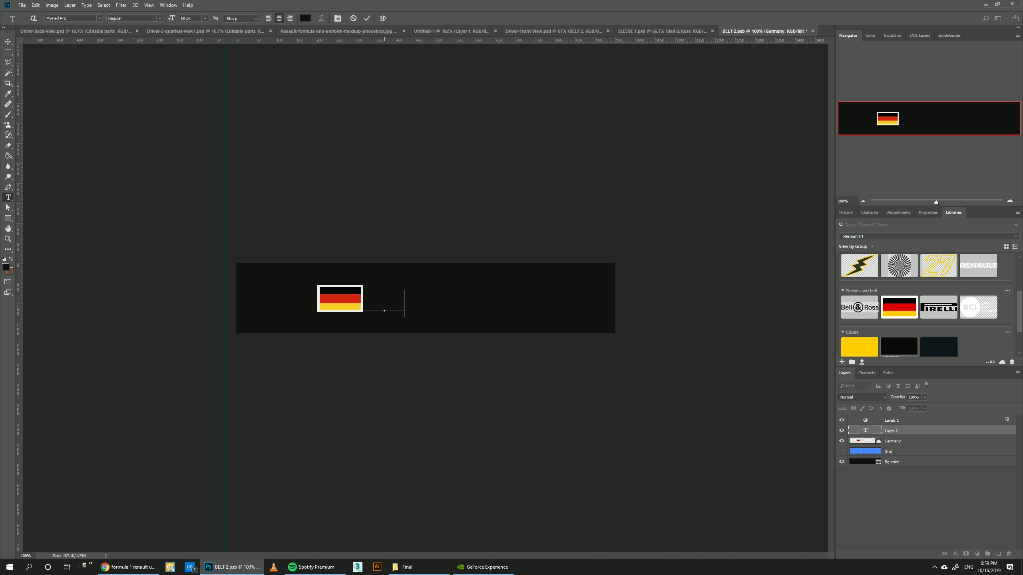
pyautogui.hotkey('ctrl', 'Return')
pyautogui.doubleClick(935, 431)
pyautogui.press('Escape')
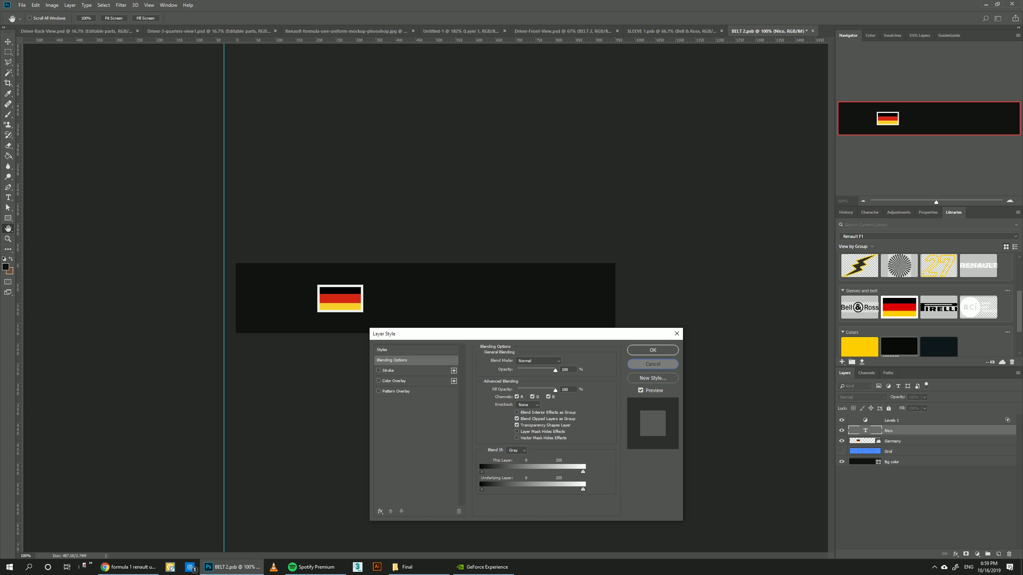
pyautogui.doubleClick(934, 431)
pyautogui.press('Escape')
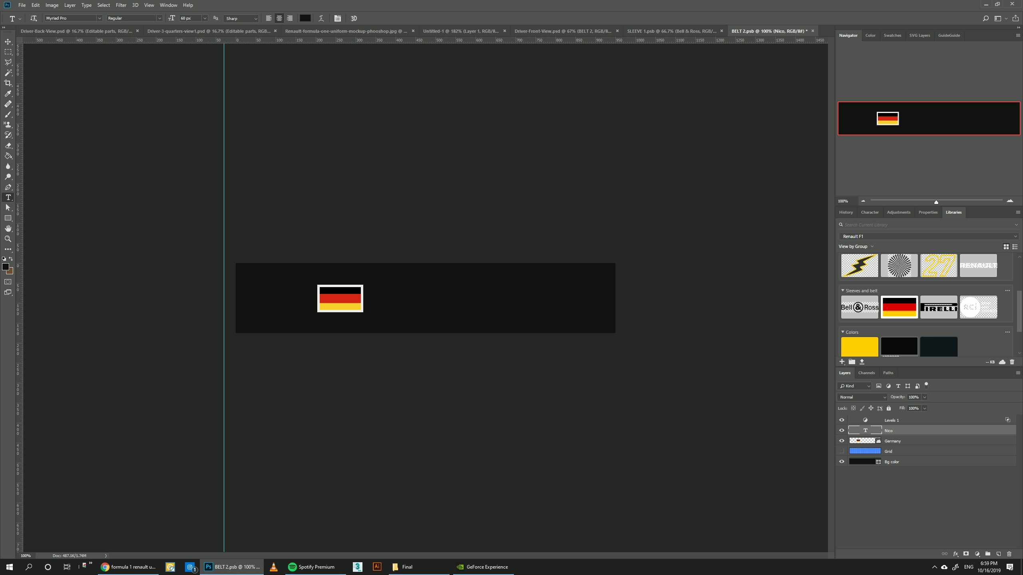
# - Select the whole Nico text on the belt and set its color to #eeeeee
pyautogui.doubleClick(865, 431)
pyautogui.click(306, 18)
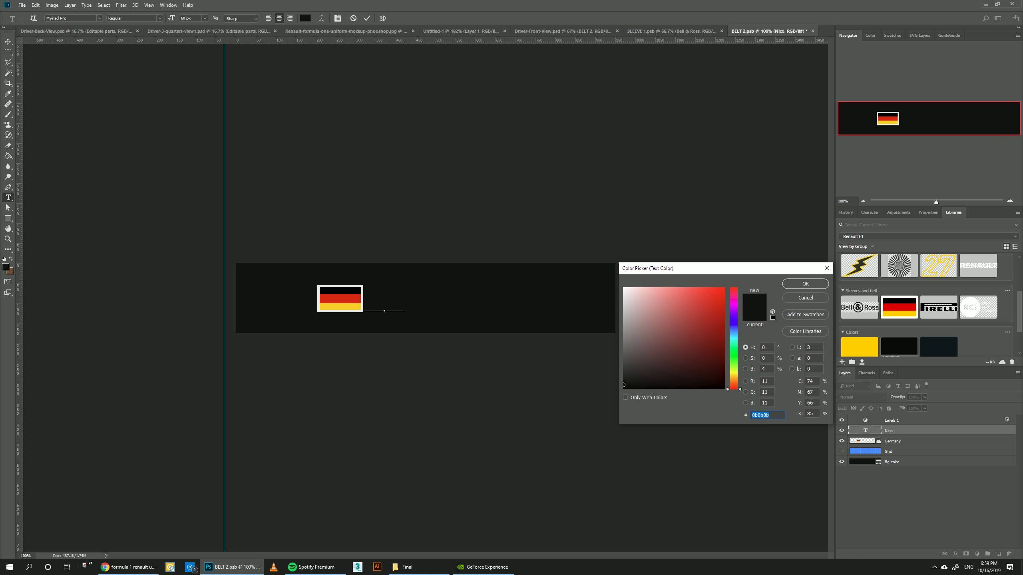
pyautogui.write('eeeeee')
pyautogui.press('Return')
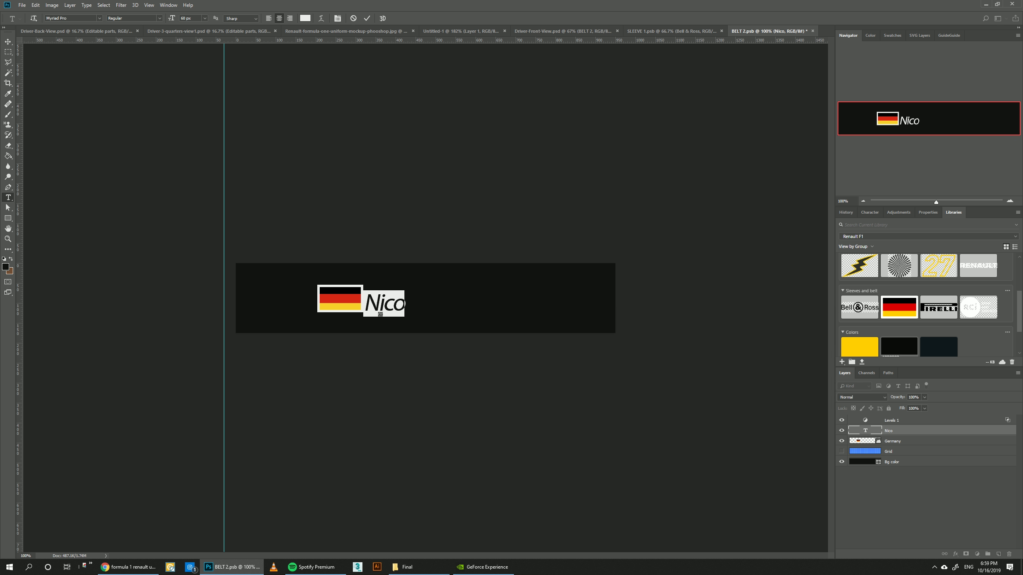
# - Set the Nico text to All Caps in the Black style of Myriad Pro and commit the text edit
pyautogui.click(870, 212)
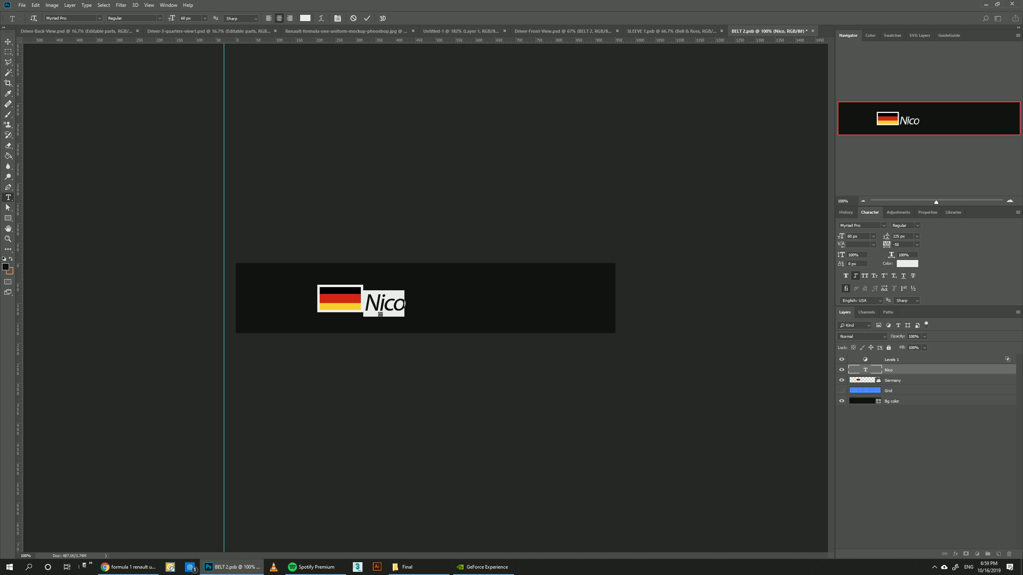
pyautogui.click(865, 276)
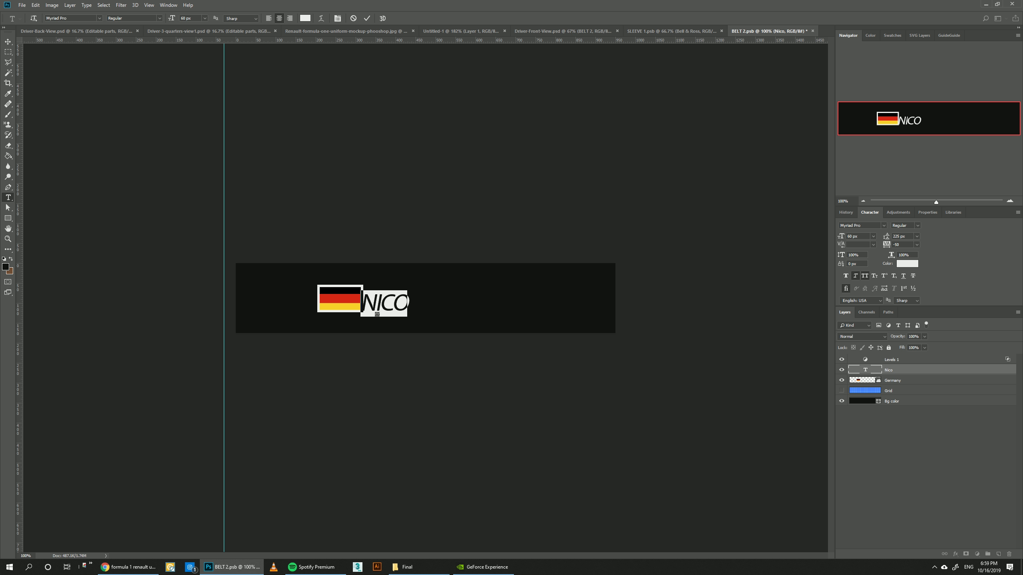
pyautogui.click(133, 18)
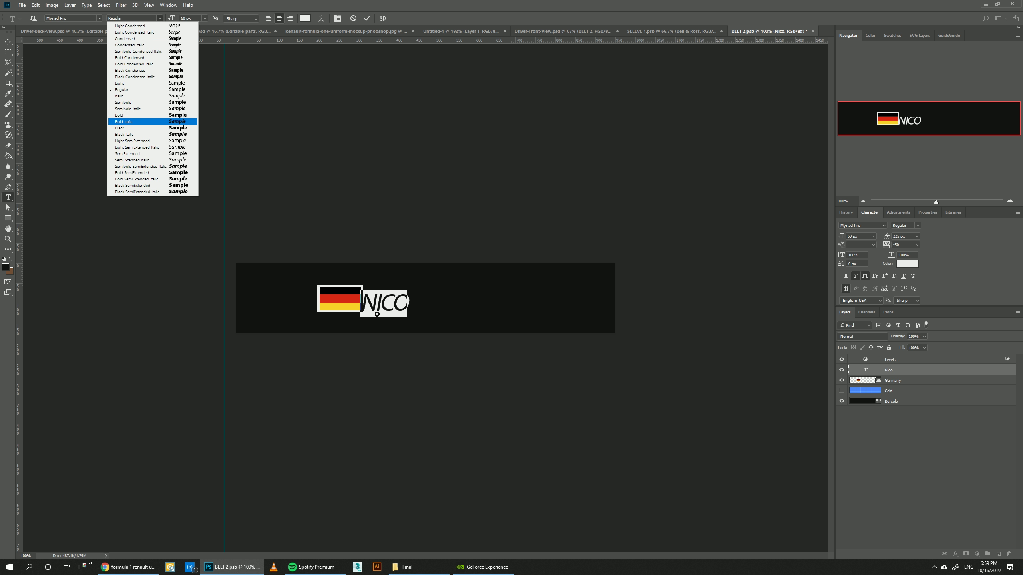
pyautogui.click(133, 127)
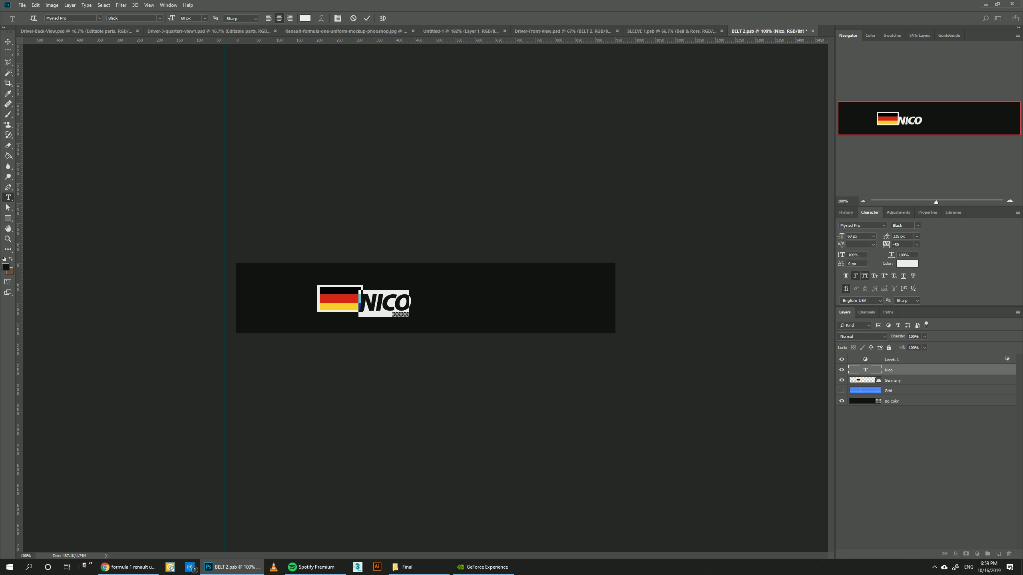
pyautogui.click(8, 42)
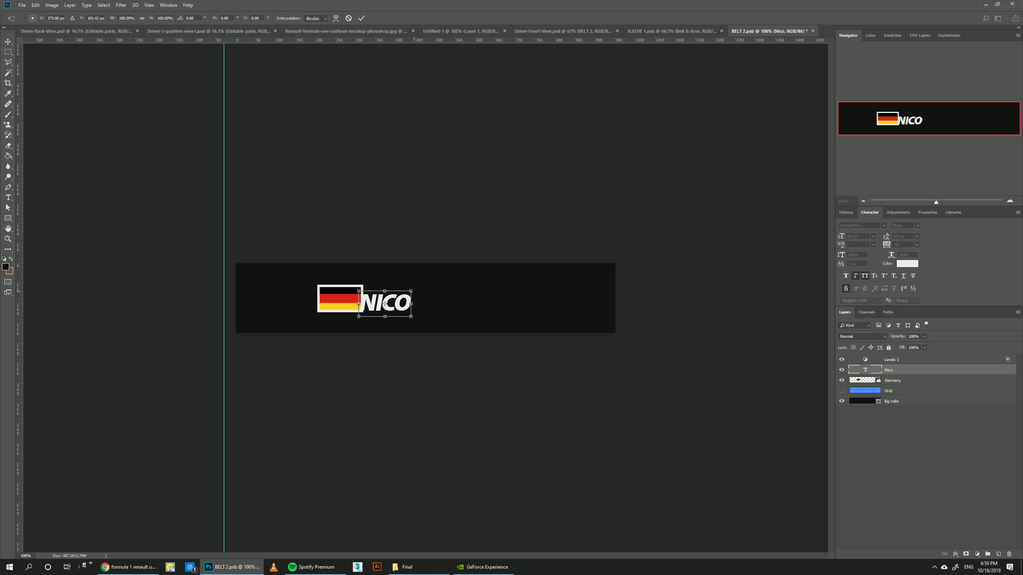
# - Enlarge the Nico text, set it clear of the flag's right edge at the flag's height, and save and close BELT 2.psb
pyautogui.moveTo(411, 291)
pyautogui.mouseDown()
pyautogui.moveTo(422, 285)
pyautogui.moveTo(407, 300)
pyautogui.moveTo(420, 301)
pyautogui.mouseUp()
pyautogui.press('Return')
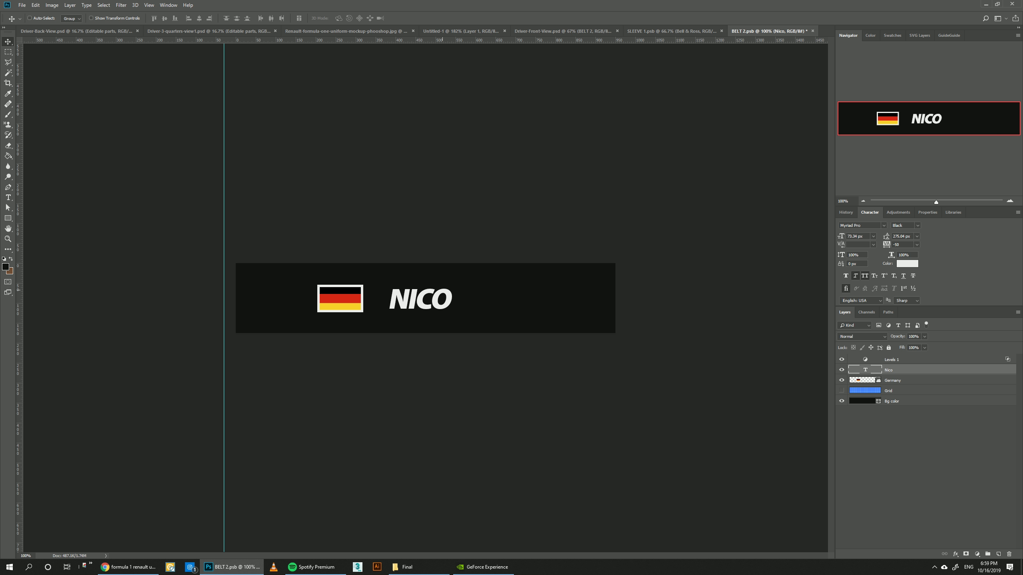
pyautogui.hotkey('ctrl', 's')
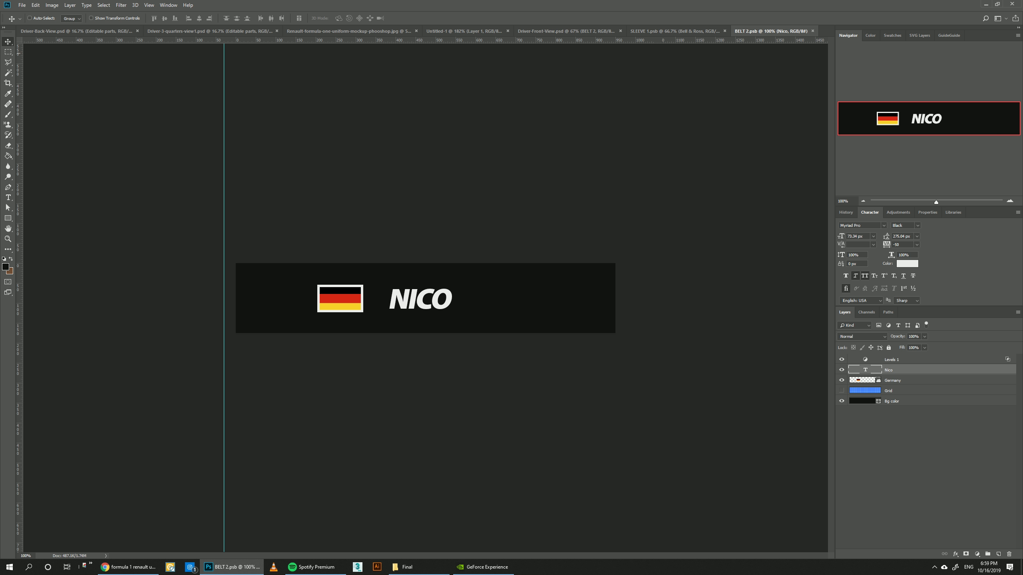
pyautogui.hotkey('ctrl', 'w')
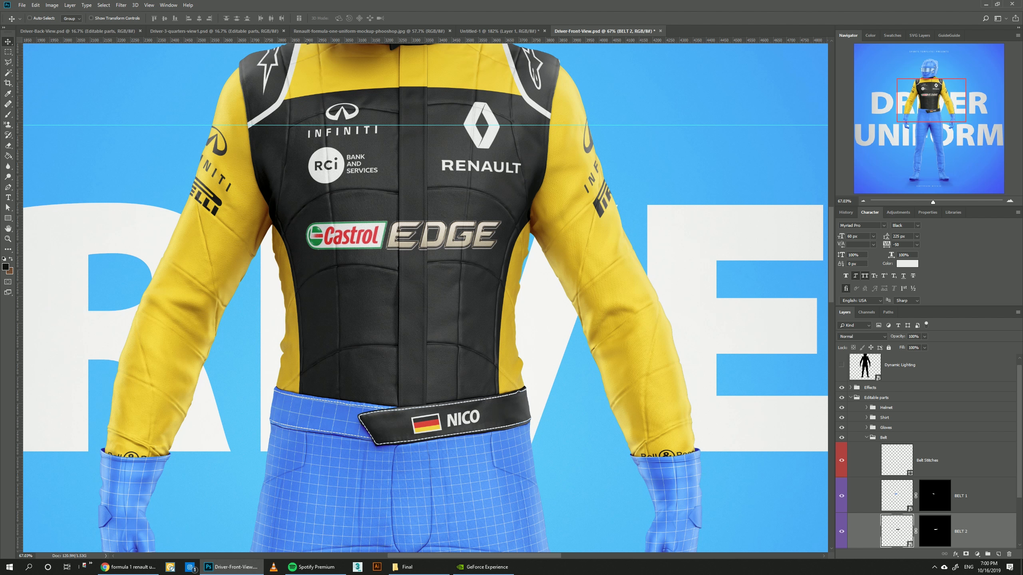
# - Open the BELT 1 smart object, hide its Grid layer, and fill Bg color with the library's black
pyautogui.doubleClick(898, 496)
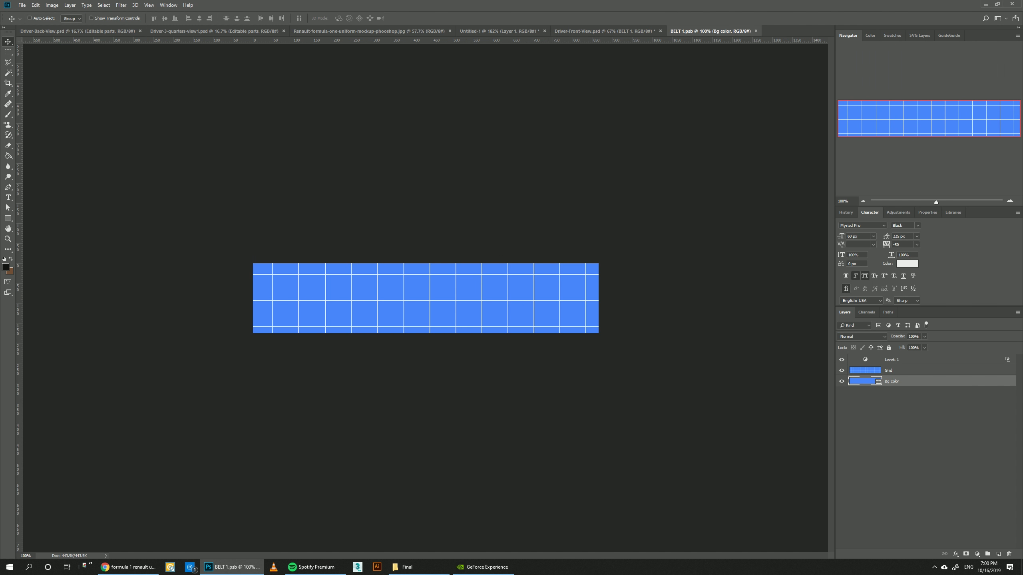
pyautogui.click(841, 370)
pyautogui.click(954, 212)
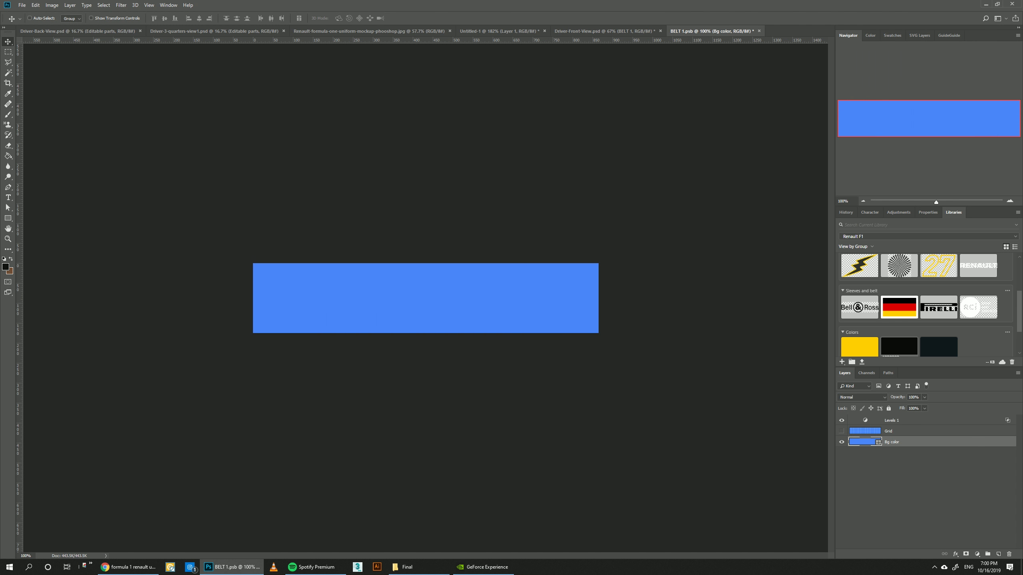
pyautogui.click(899, 347)
# - Place the library's Astar logo from the Shirt group onto the black BELT 1 background
pyautogui.scroll(3, 903, 322)
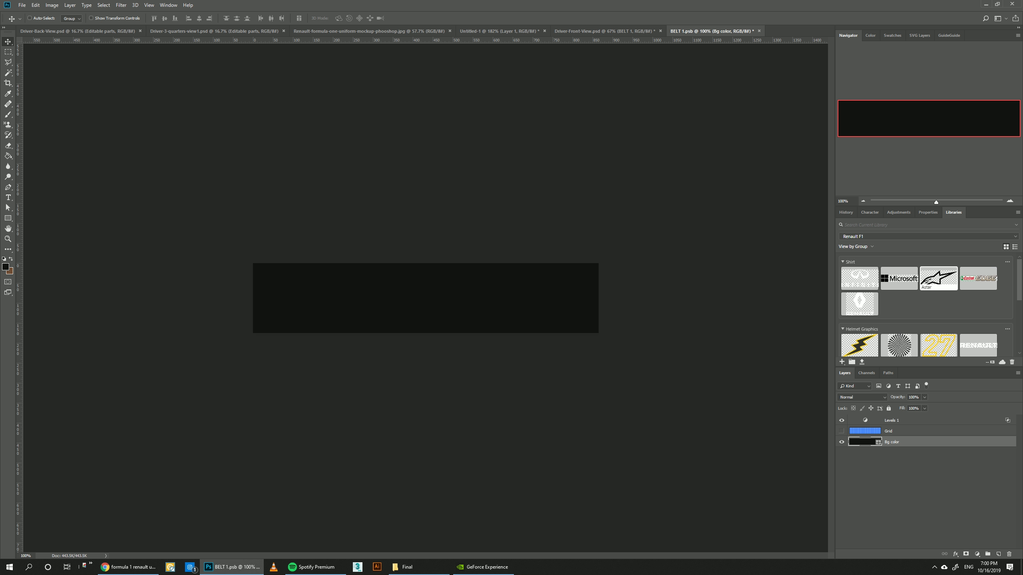
pyautogui.moveTo(938, 279); pyautogui.dragTo(830, 284)
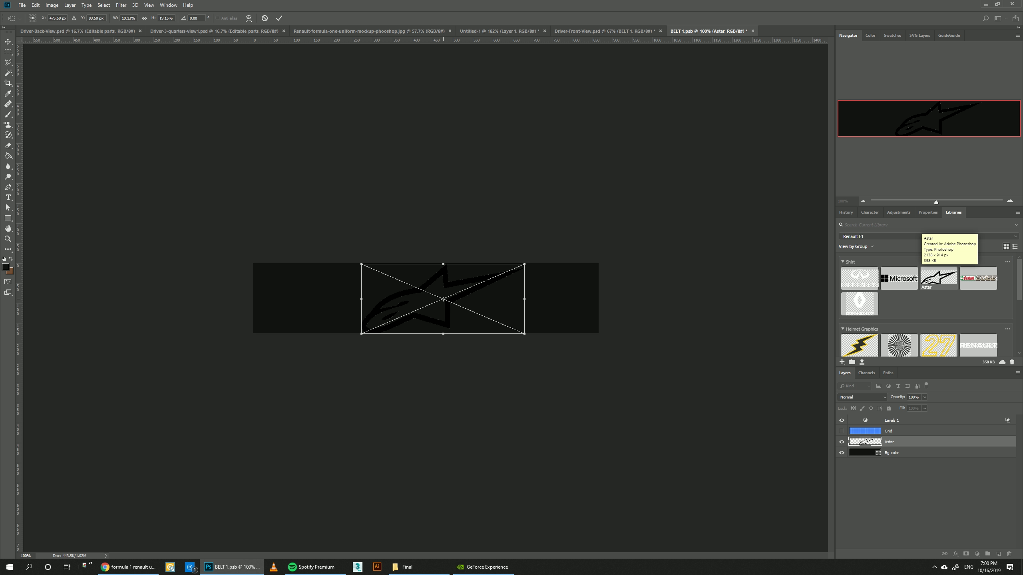
# - Place the Astar logo on the belt artwork and give it a light #e9e9e9 color overlay
pyautogui.press('Return')
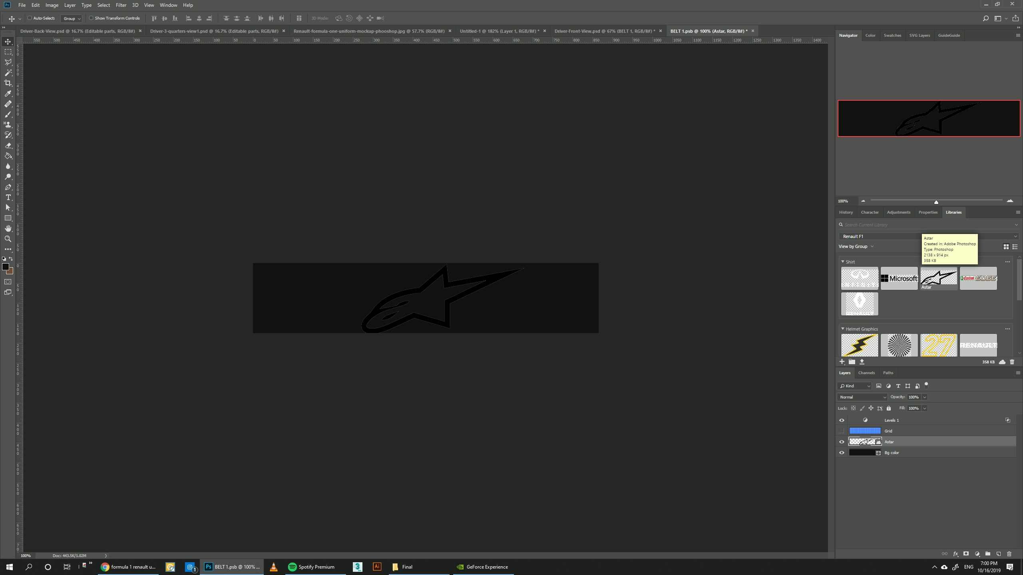
pyautogui.doubleClick(922, 443)
pyautogui.click(394, 382)
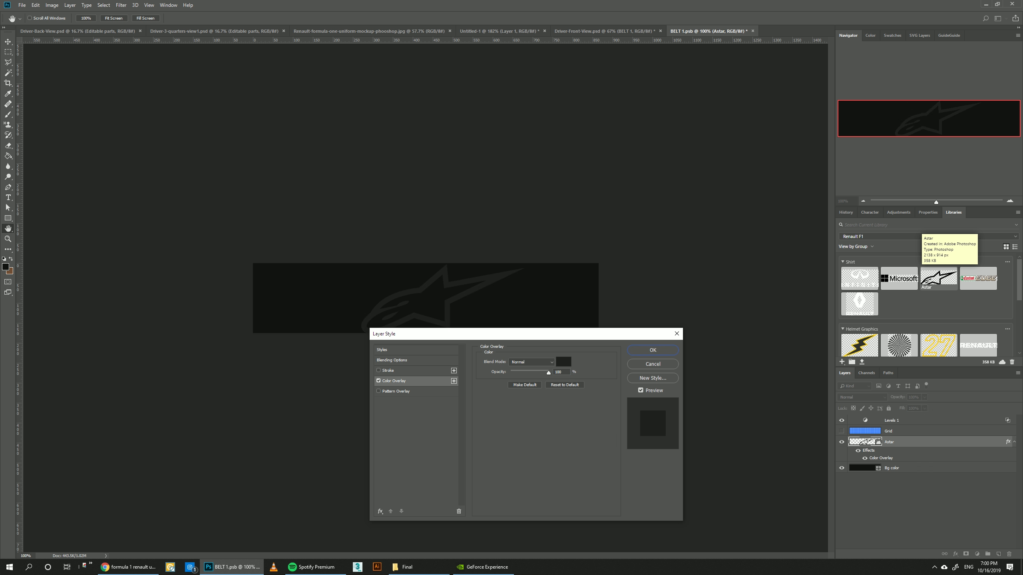
pyautogui.click(563, 362)
pyautogui.write('f5f5f5')
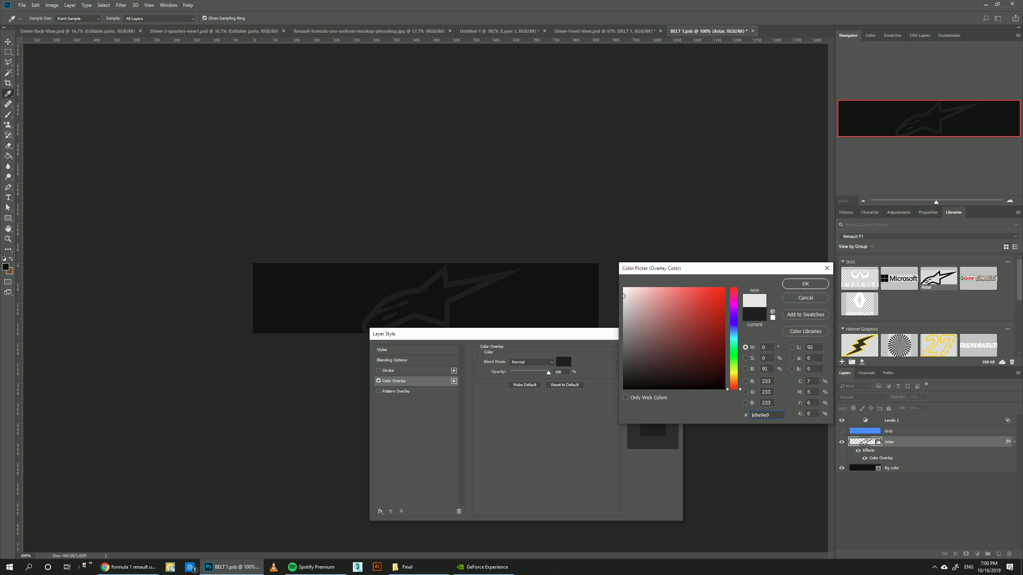
pyautogui.click(806, 284)
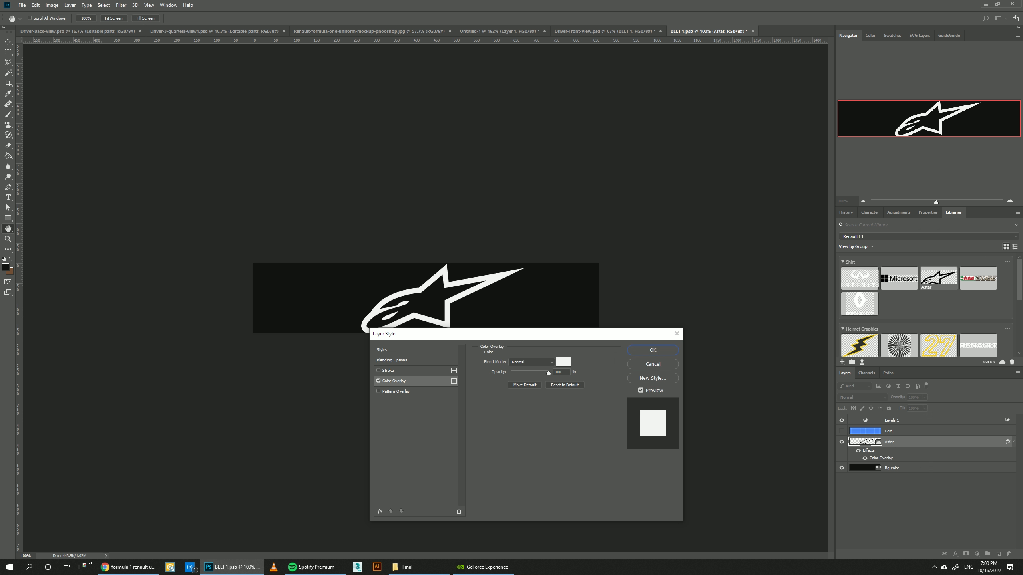
pyautogui.click(654, 350)
# - Scale the Astar logo down, position it just right of the belt's center, and save the belt artwork to update the front view
pyautogui.hotkey('ctrl', 't')
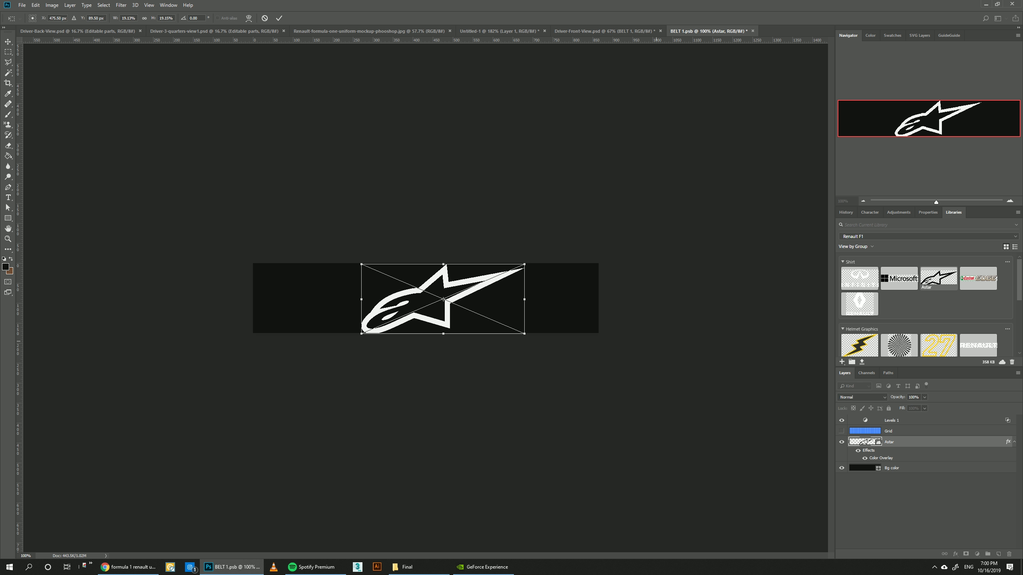
pyautogui.moveTo(524, 265); pyautogui.dragTo(482, 288)
pyautogui.press('Return')
pyautogui.hotkey('ctrl', 's')
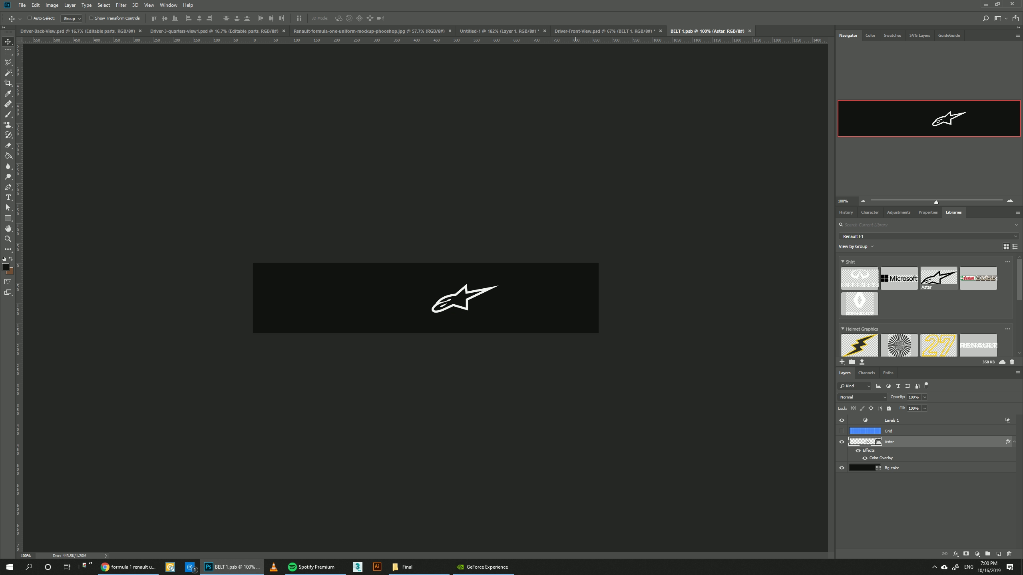
pyautogui.click(583, 31)
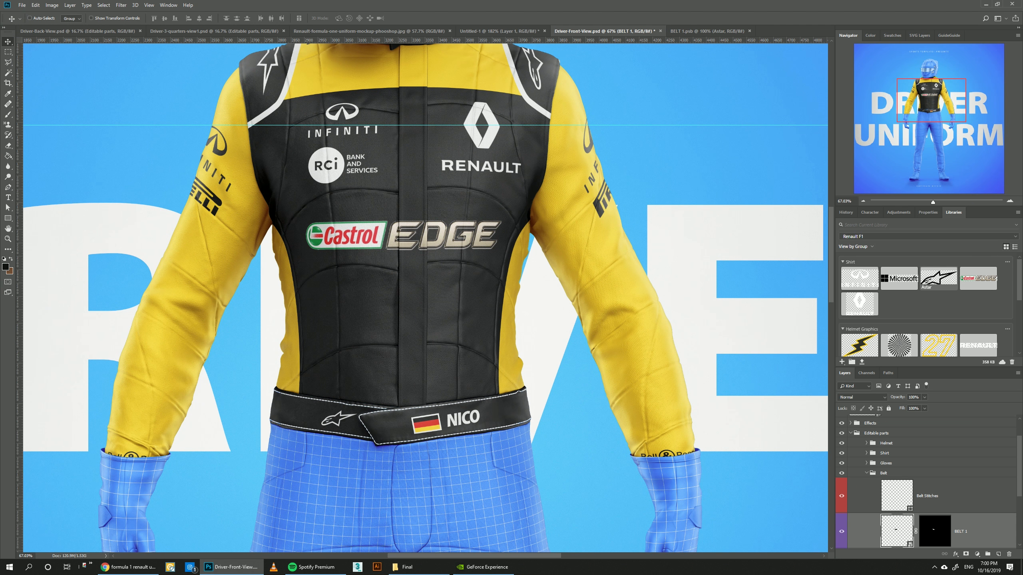
# - In the Gloves group, hide the Left glove and Right Glove layers and recolor the Gloves shape with the library black
pyautogui.click(867, 473)
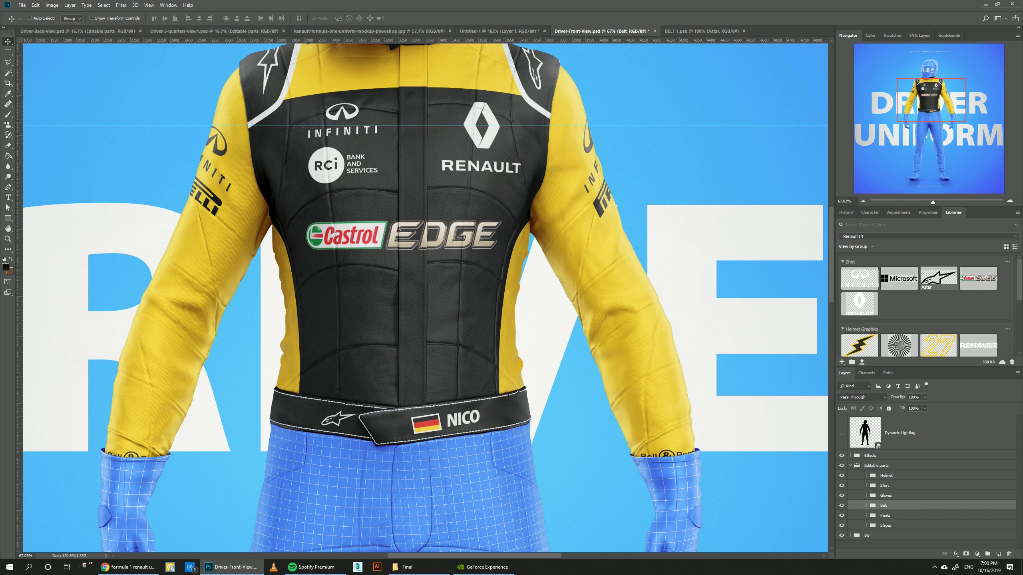
pyautogui.click(867, 496)
pyautogui.scroll(-6, 669, 428)
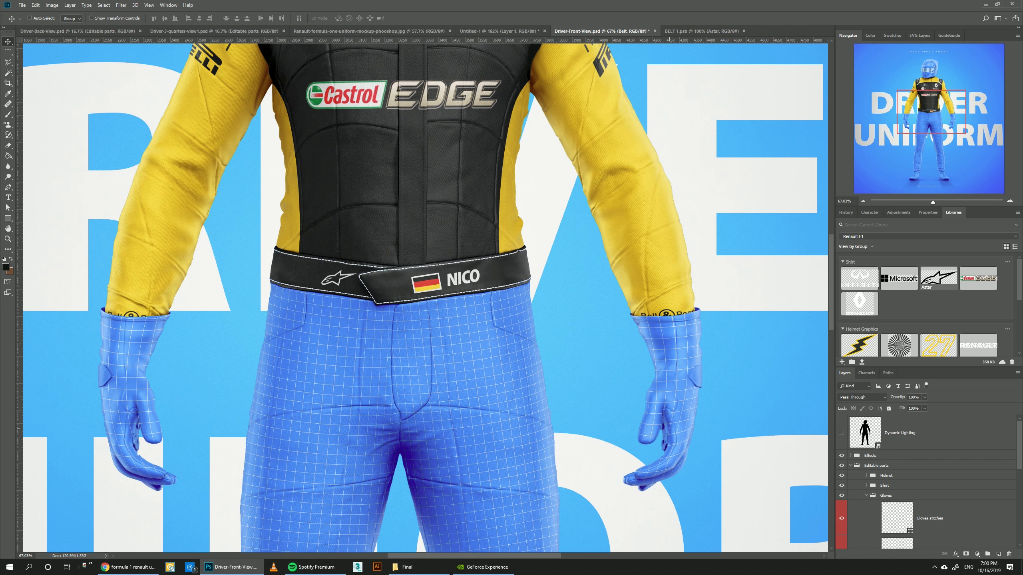
pyautogui.scroll(-1, 669, 428)
pyautogui.scroll(-6, 927, 484)
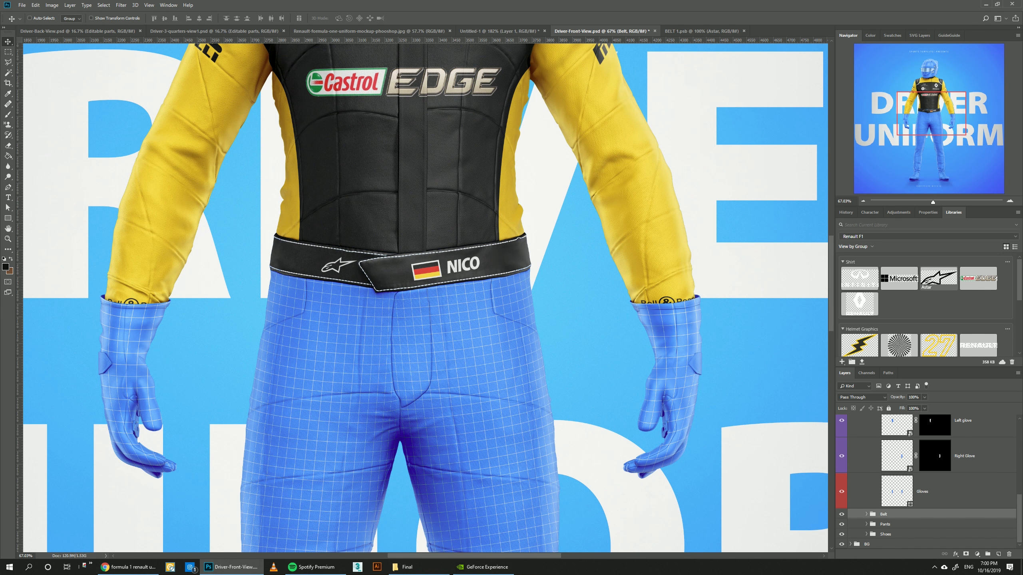
pyautogui.click(898, 492)
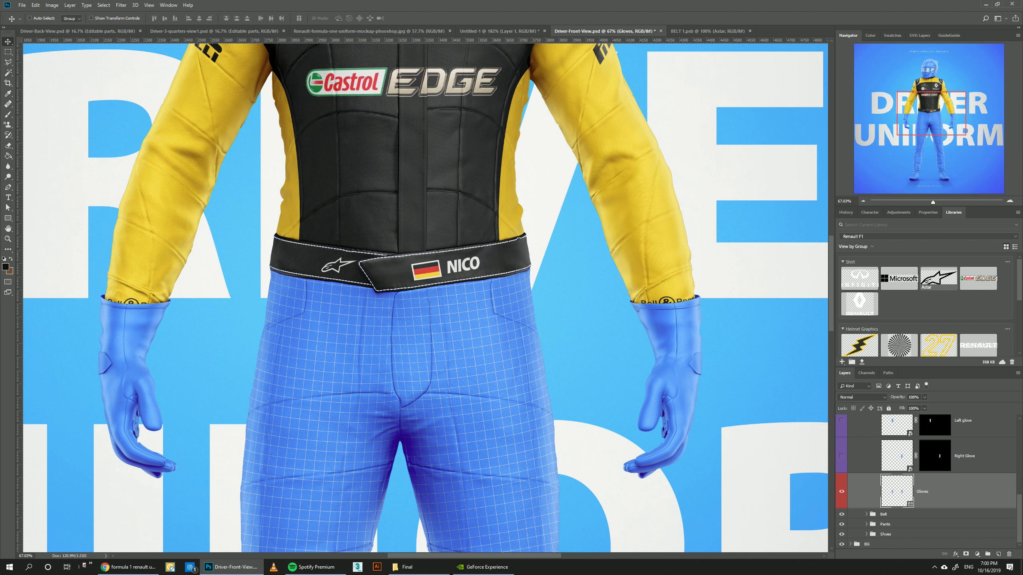
pyautogui.scroll(-5, 926, 302)
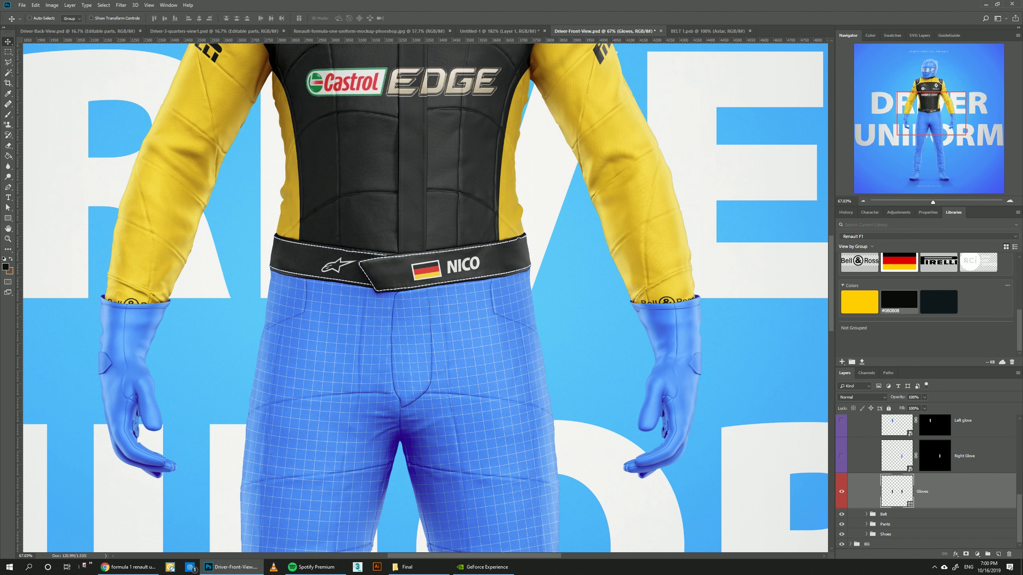
pyautogui.click(899, 303)
# - Recolor the Gloves Interior layer with the library yellow #FFCE00
pyautogui.scroll(2, 927, 483)
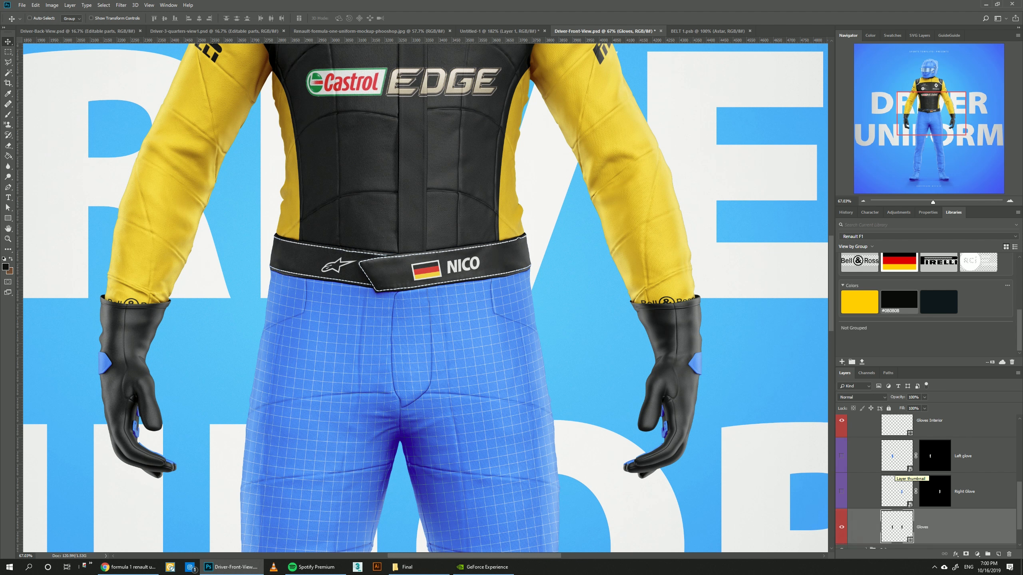
pyautogui.scroll(1, 927, 483)
pyautogui.click(930, 491)
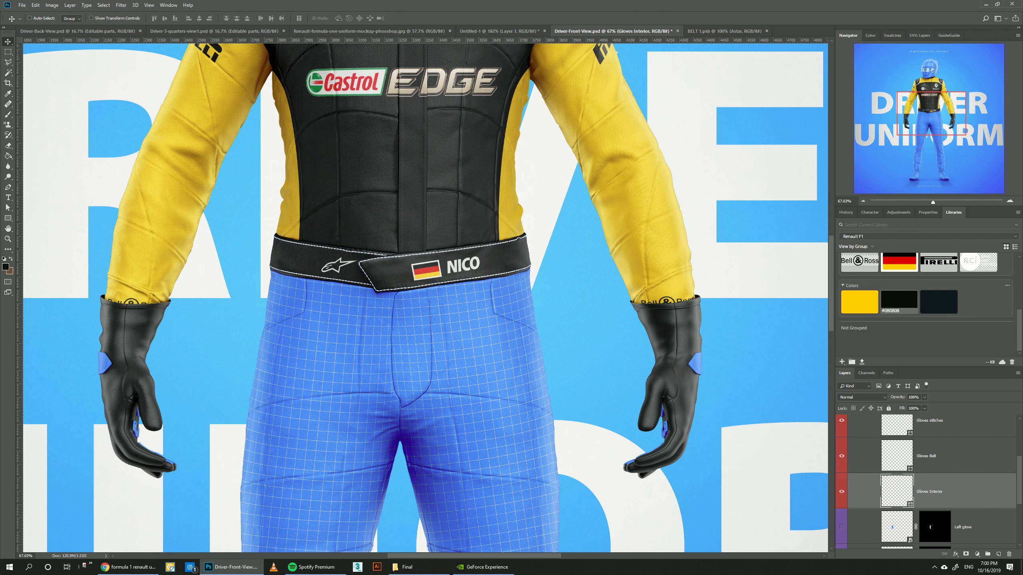
pyautogui.click(859, 302)
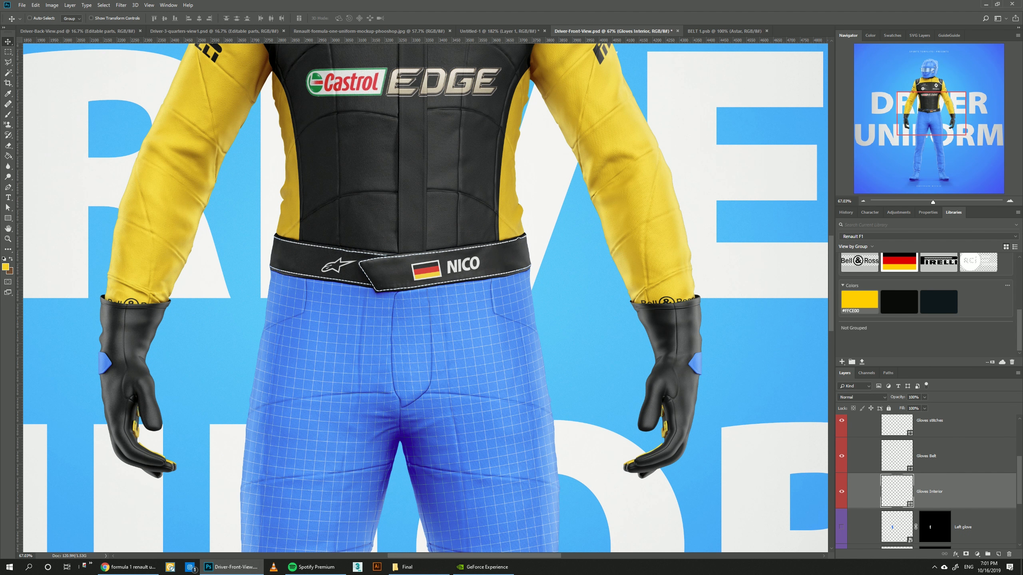
# - Recolor the Gloves stitches black and the Gloves Belt yellow #FFCE00 using the library colors, and collapse the Gloves group
pyautogui.click(929, 421)
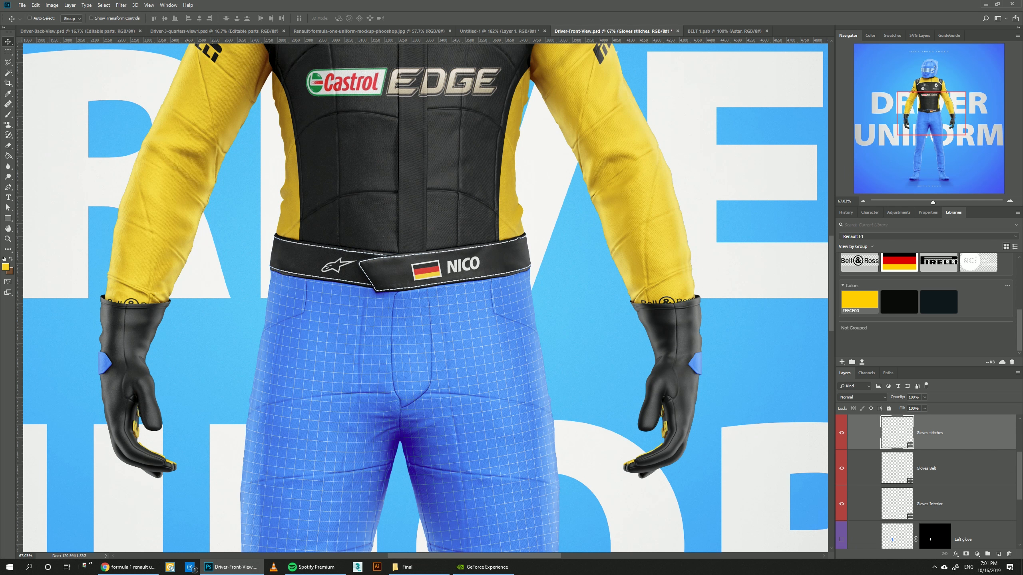
pyautogui.click(899, 302)
pyautogui.hotkey('alt', '[')
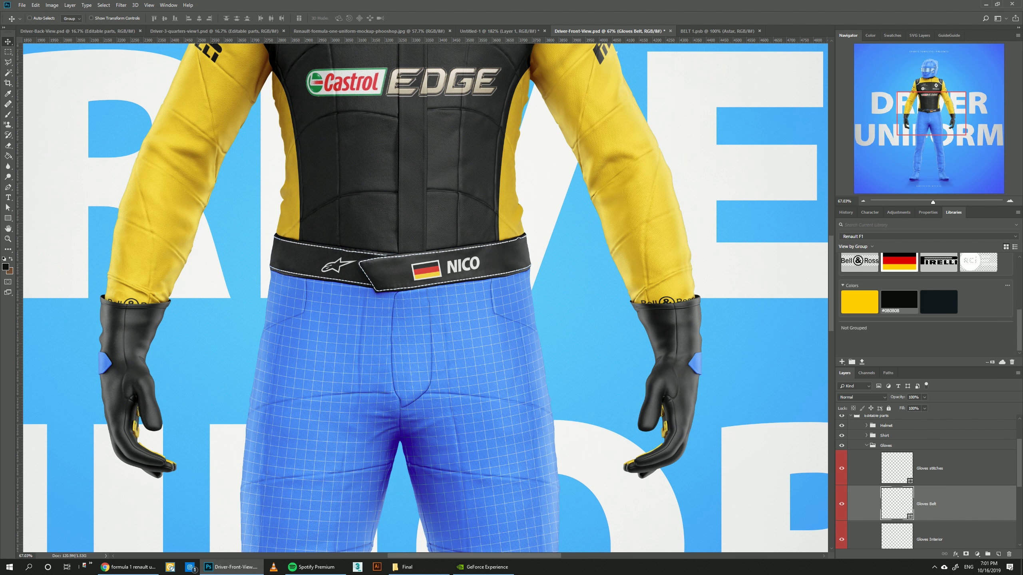
pyautogui.click(859, 301)
pyautogui.hotkey('alt', 'BackSpace')
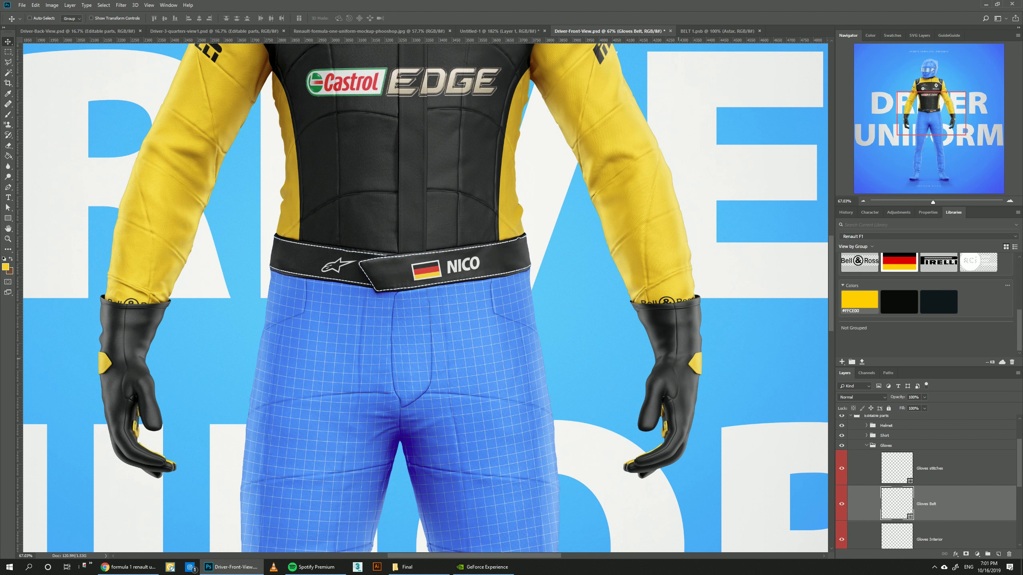
pyautogui.click(867, 445)
# - After checking the trousers in the Renault reference mockup, open the Left Leg smart object, hide its grid and recolor its background black
pyautogui.click(369, 31)
pyautogui.moveTo(451, 439); pyautogui.dragTo(455, 226)
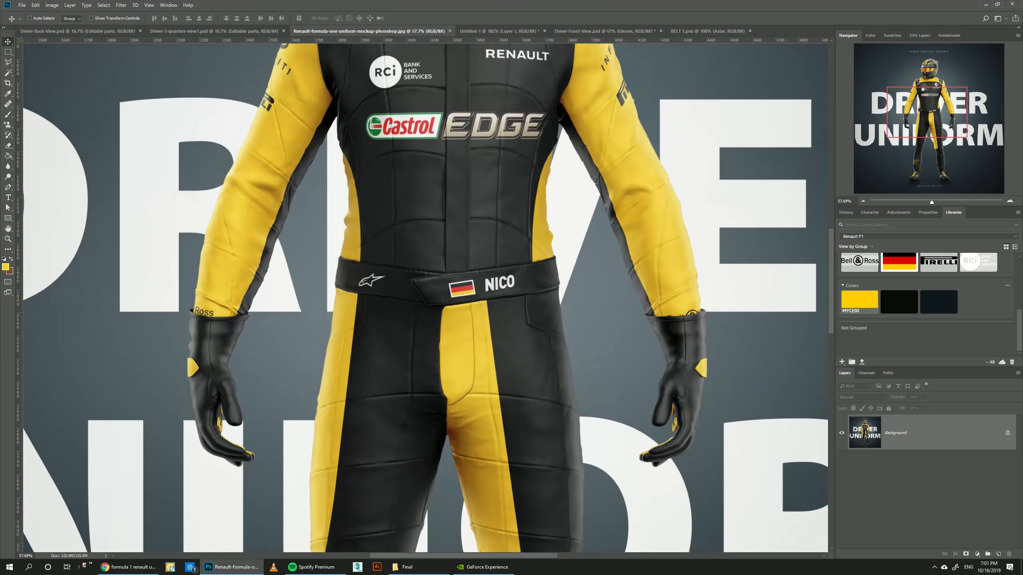
pyautogui.moveTo(459, 395); pyautogui.dragTo(488, 192)
pyautogui.moveTo(385, 48); pyautogui.dragTo(405, 148)
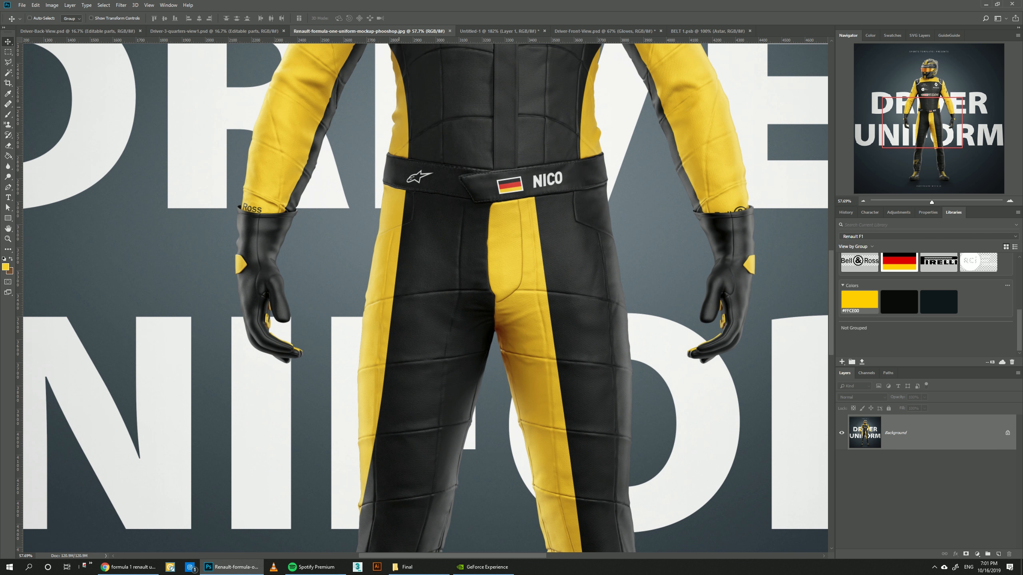
pyautogui.scroll(1, 399, 101)
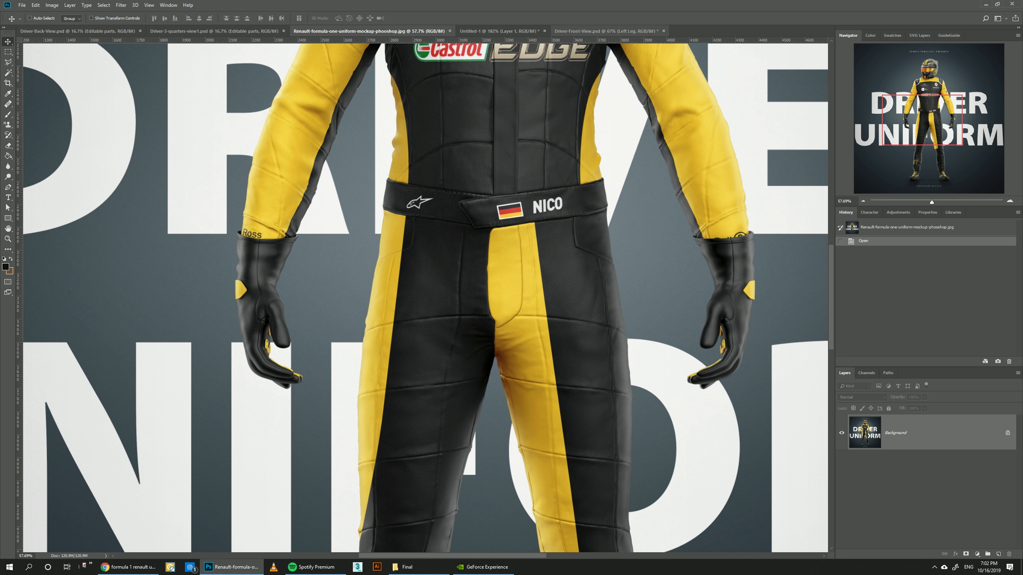
pyautogui.click(604, 31)
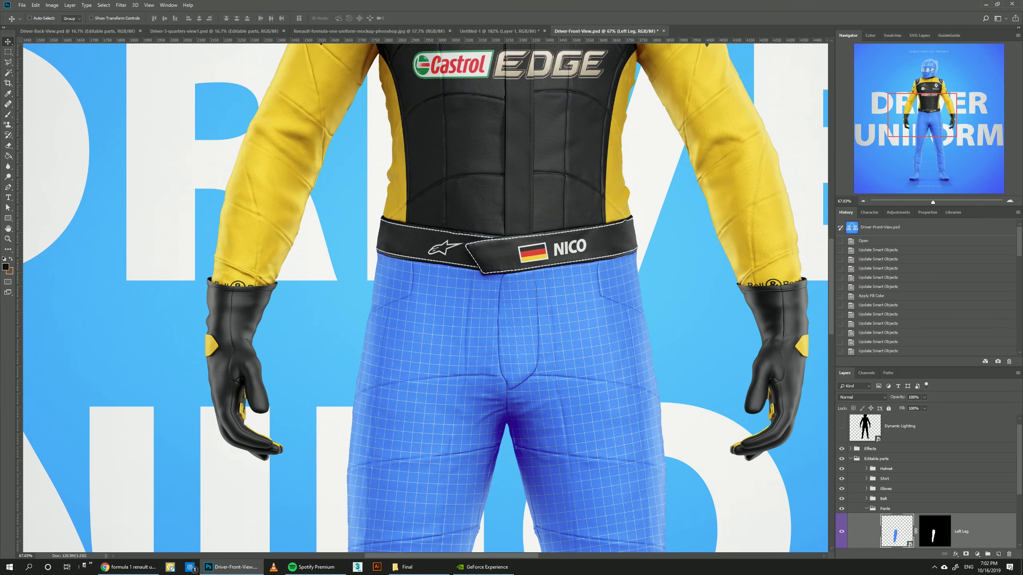
pyautogui.doubleClick(897, 532)
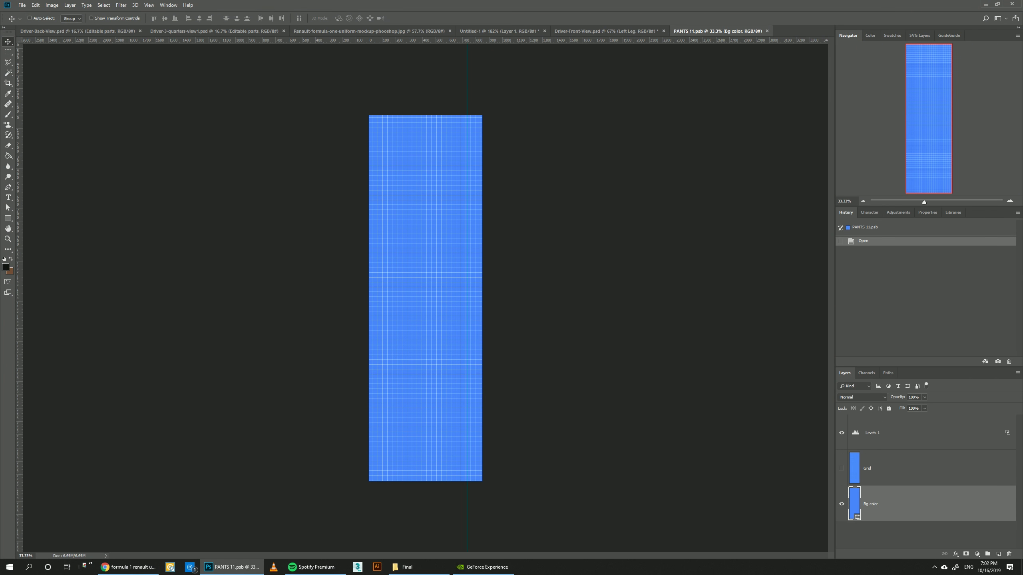
pyautogui.click(928, 212)
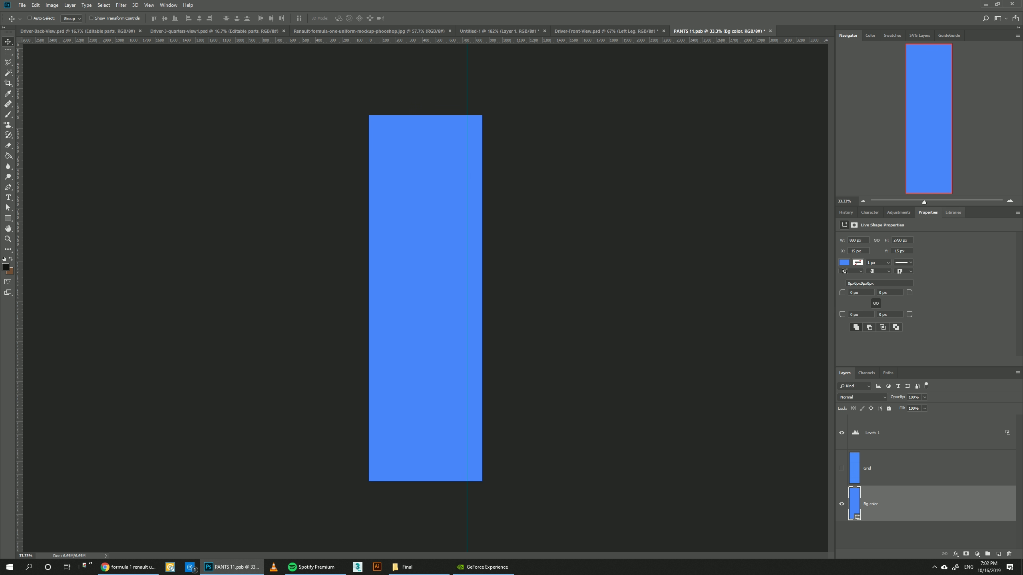
pyautogui.click(953, 212)
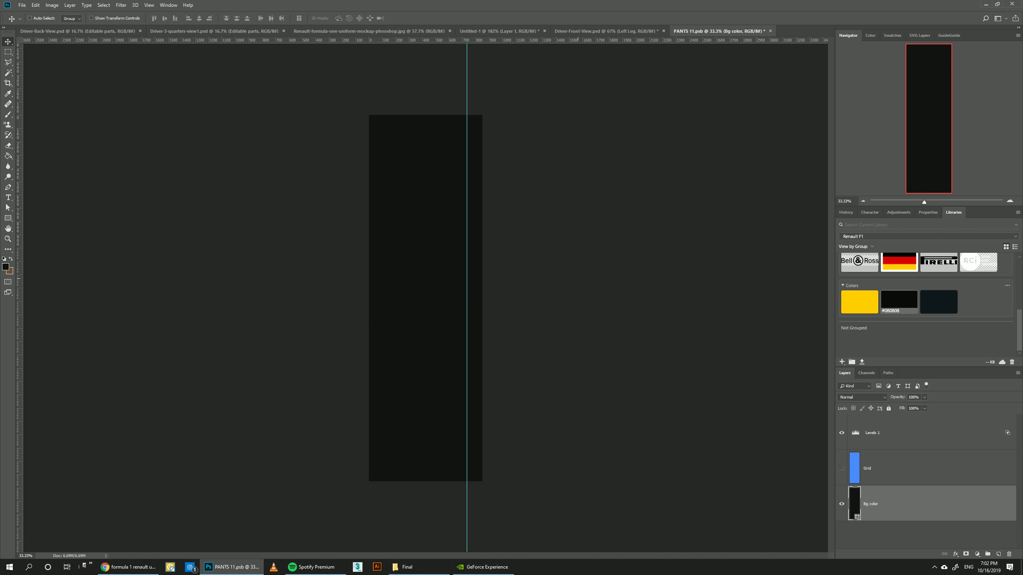
# - Draw a curved, tapering stripe about 492 × 2275 px along the leg's left edge, color it yellow #FFCE00 and save to update the front view
pyautogui.press('p')
pyautogui.click(405, 115)
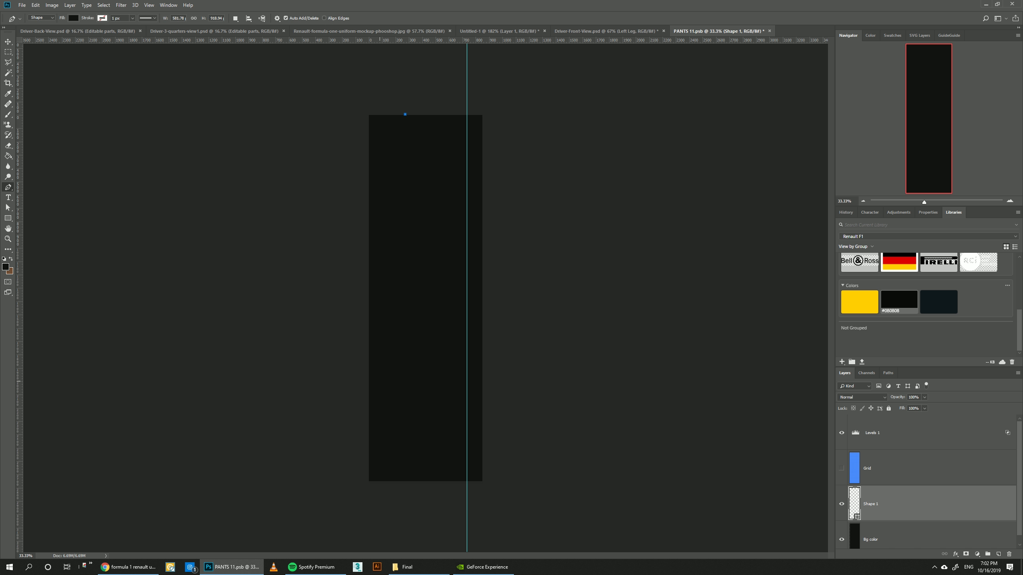
pyautogui.moveTo(371, 400); pyautogui.dragTo(315, 488)
pyautogui.click(357, 110)
pyautogui.click(405, 114)
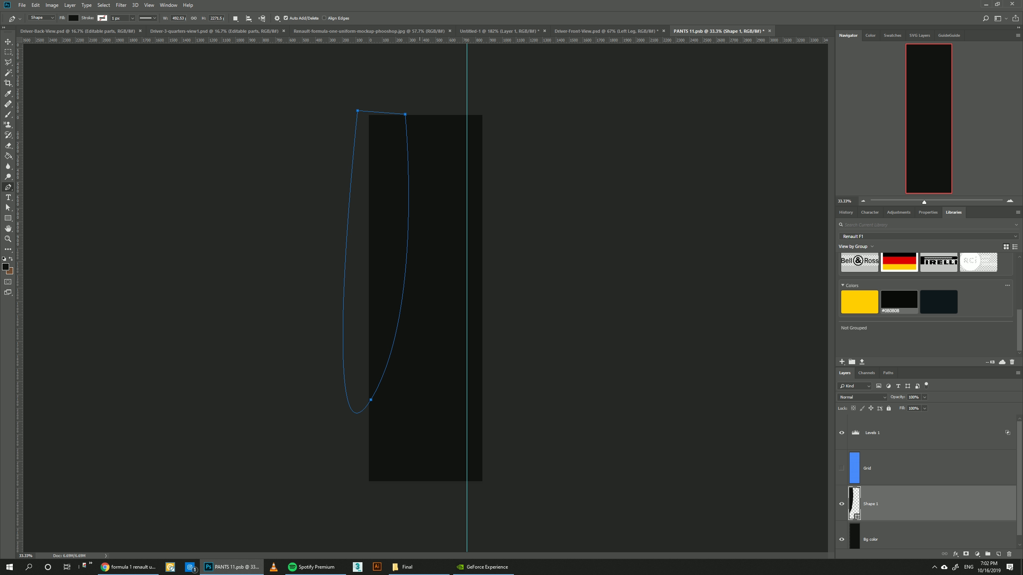
pyautogui.click(859, 300)
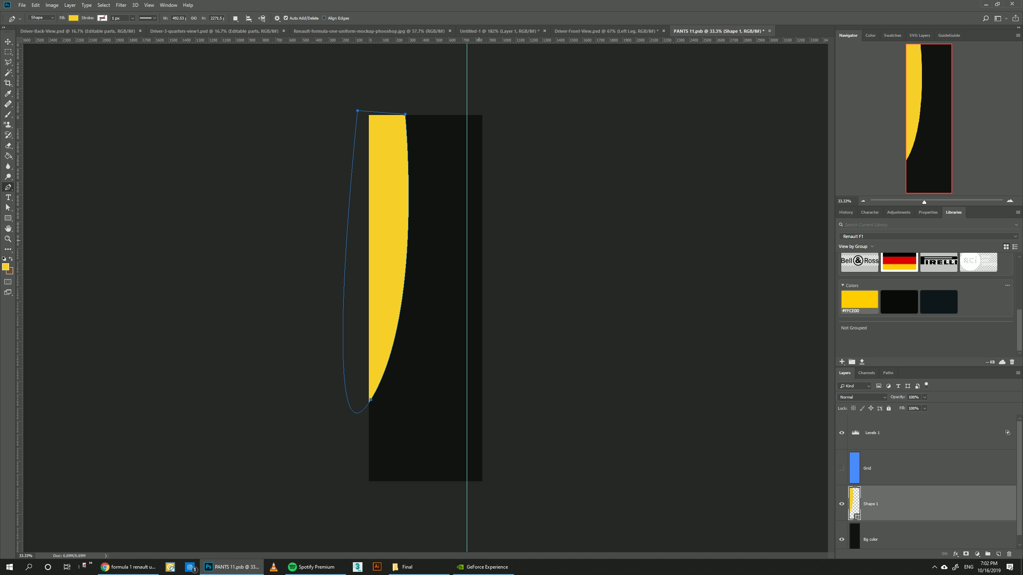
pyautogui.hotkey('ctrl', 's')
pyautogui.click(601, 31)
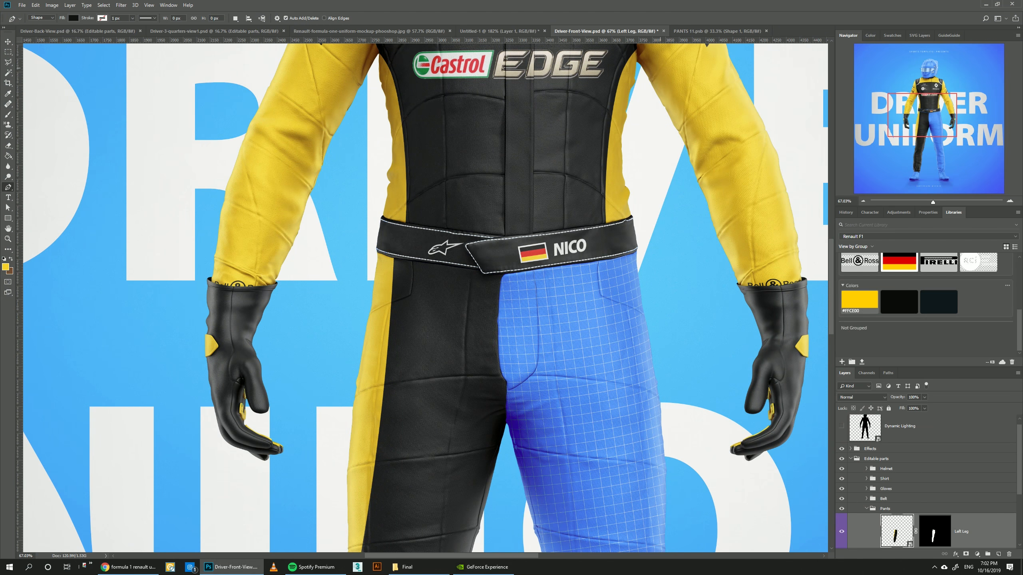
# - Widen the yellow stripe's top by shifting its upper inner anchor right until the shape is about 548 px wide, and save the leg artwork
pyautogui.click(717, 31)
pyautogui.click(8, 208)
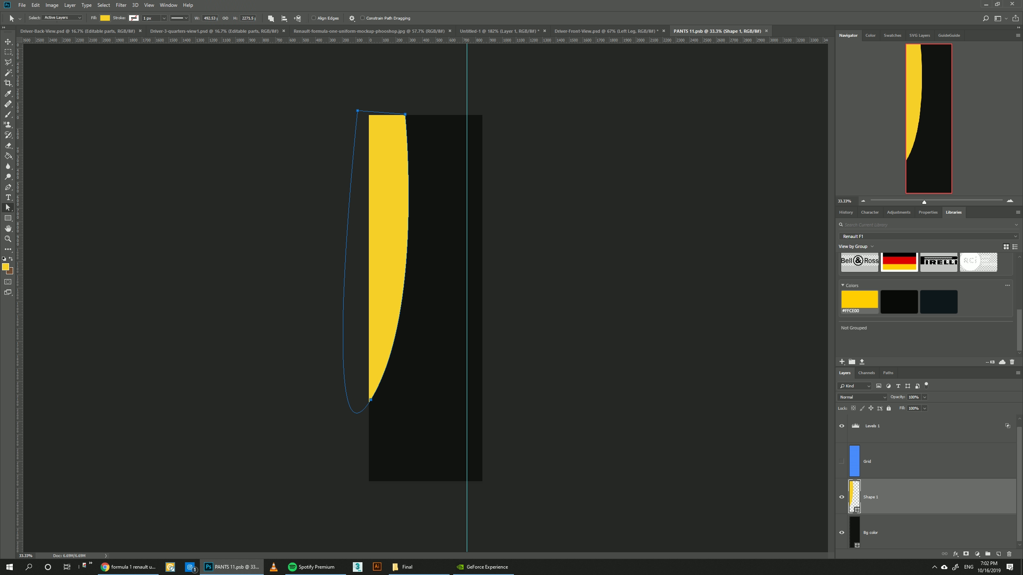
pyautogui.moveTo(423, 83); pyautogui.dragTo(384, 177)
pyautogui.hotkey('shift', 'Right')
pyautogui.hotkey('shift', 'Right')
pyautogui.hotkey('shift', 'Right')
pyautogui.hotkey('shift', 'Right')
pyautogui.hotkey('shift', 'Right')
pyautogui.hotkey('shift', 'Right')
pyautogui.hotkey('shift', 'Right')
pyautogui.hotkey('shift', 'Right')
pyautogui.press('Left')
pyautogui.press('Left')
pyautogui.press('Left')
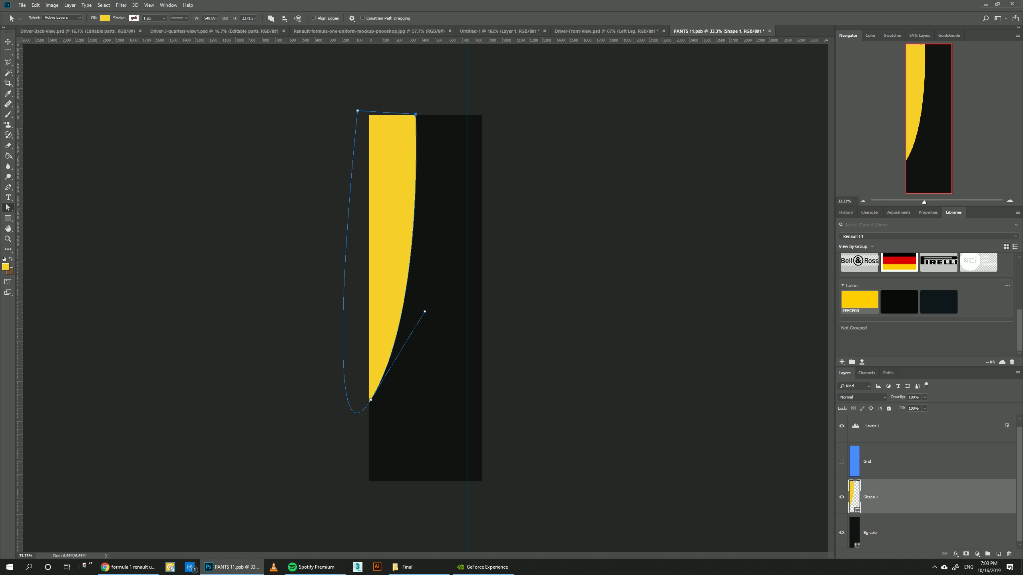
pyautogui.hotkey('ctrl', 's')
pyautogui.click(606, 31)
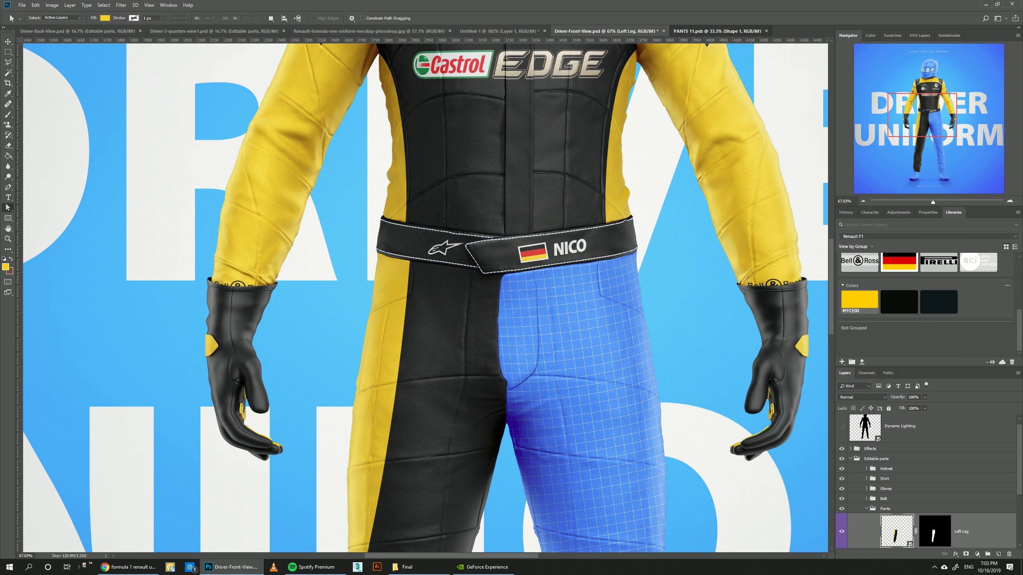
# - Narrow the yellow stripe to about 524 px by nudging its upper inner anchor left, and save to update the front view
pyautogui.click(717, 31)
pyautogui.press('Left')
pyautogui.press('Left')
pyautogui.press('Left')
pyautogui.press('Left')
pyautogui.press('Left')
pyautogui.press('Left')
pyautogui.press('Left')
pyautogui.press('Left')
pyautogui.press('Left')
pyautogui.press('Left')
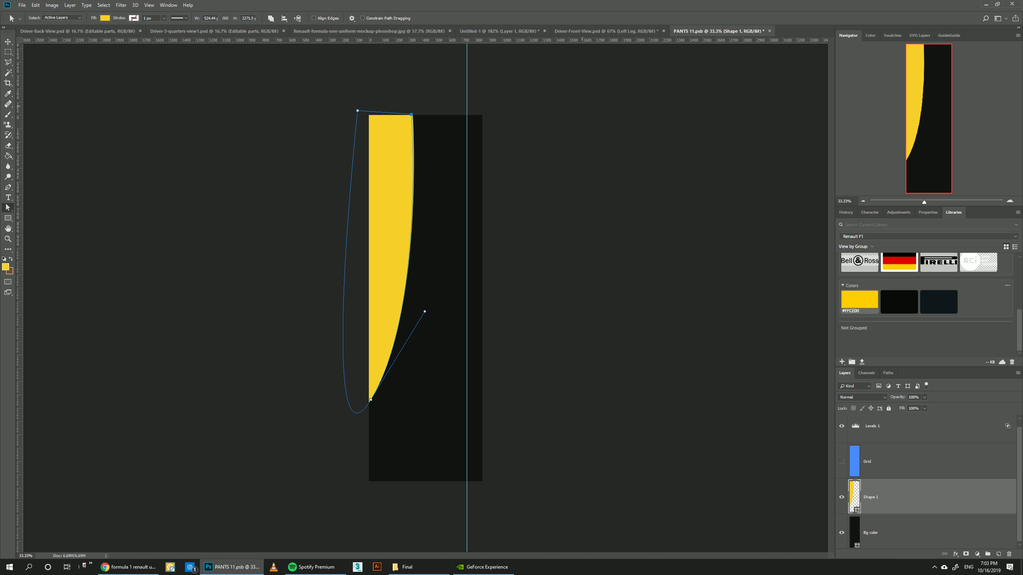
pyautogui.hotkey('ctrl', 's')
pyautogui.click(606, 31)
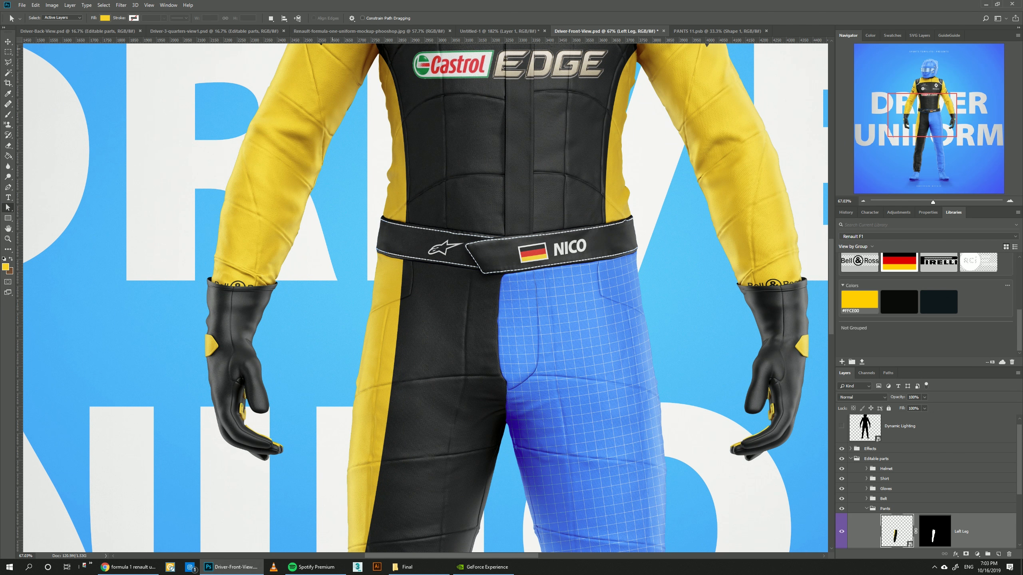
# - After checking the reference trousers, place the outlined 27 graphic beside the yellow stripe's lower tip in the left leg artwork and save it
pyautogui.click(355, 31)
pyautogui.scroll(-5, 546, 277)
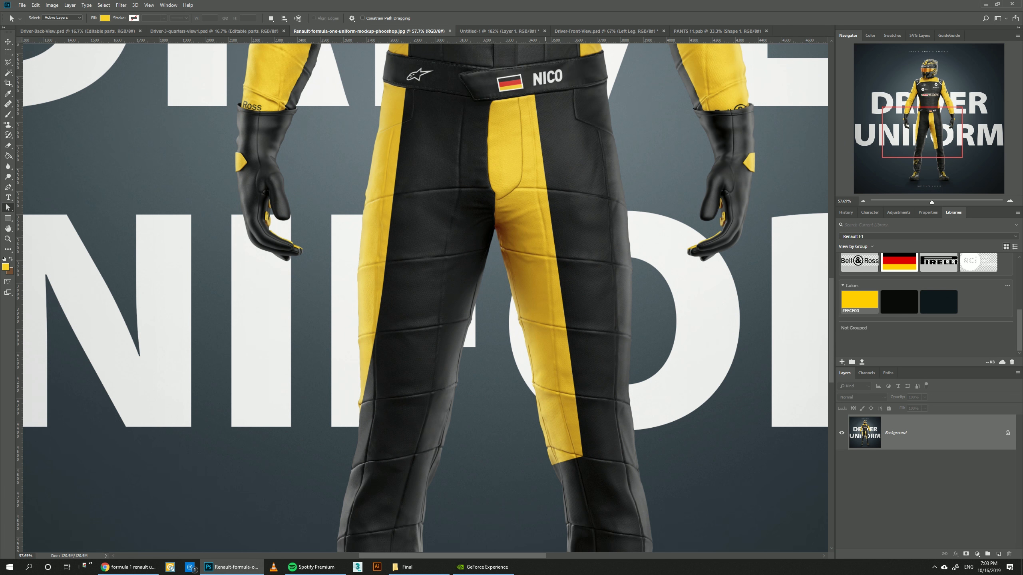
pyautogui.scroll(-2, 423, 298)
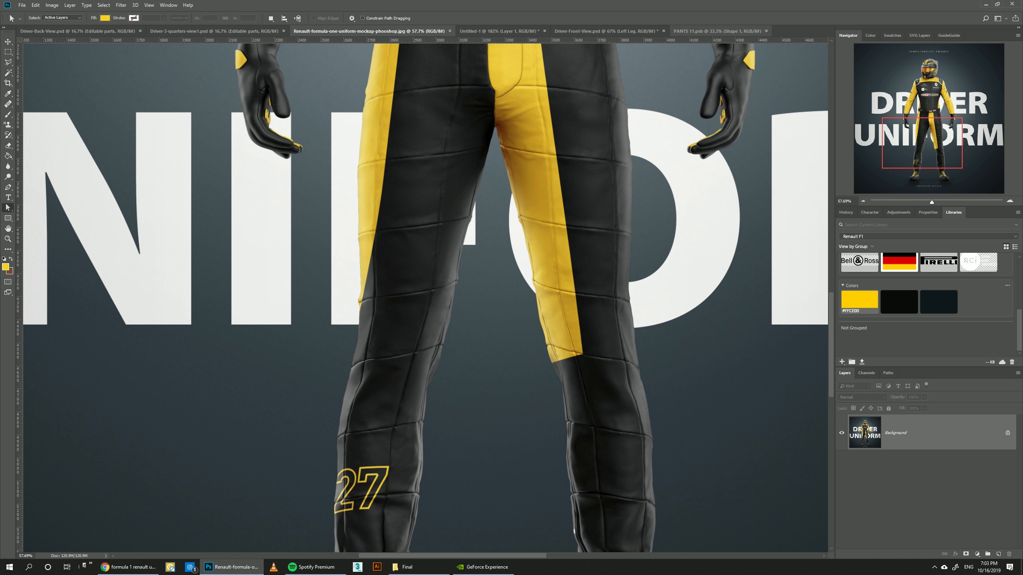
pyautogui.click(717, 31)
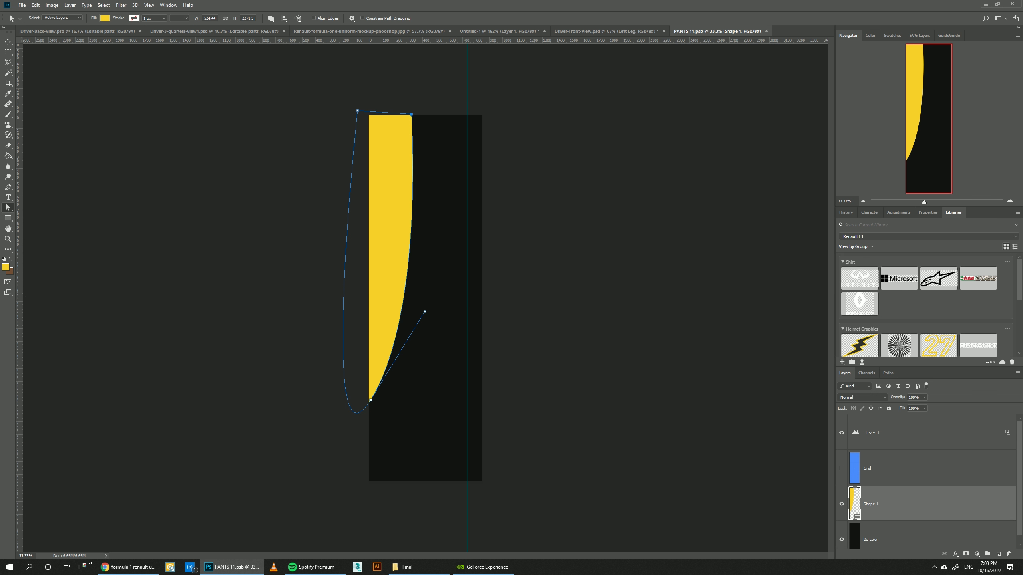
pyautogui.scroll(-2, 938, 305)
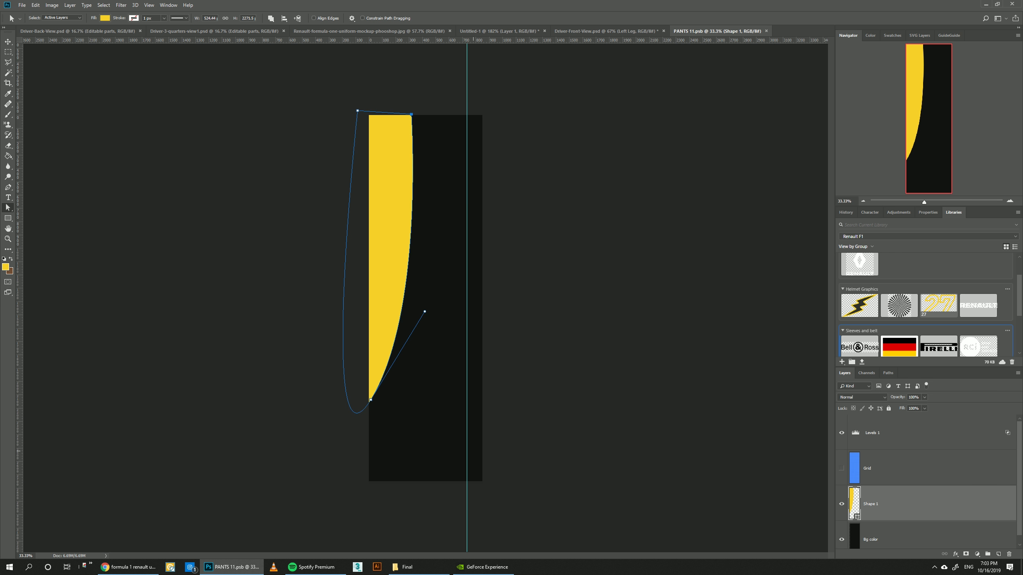
pyautogui.moveTo(938, 306); pyautogui.dragTo(411, 386)
pyautogui.press('Return')
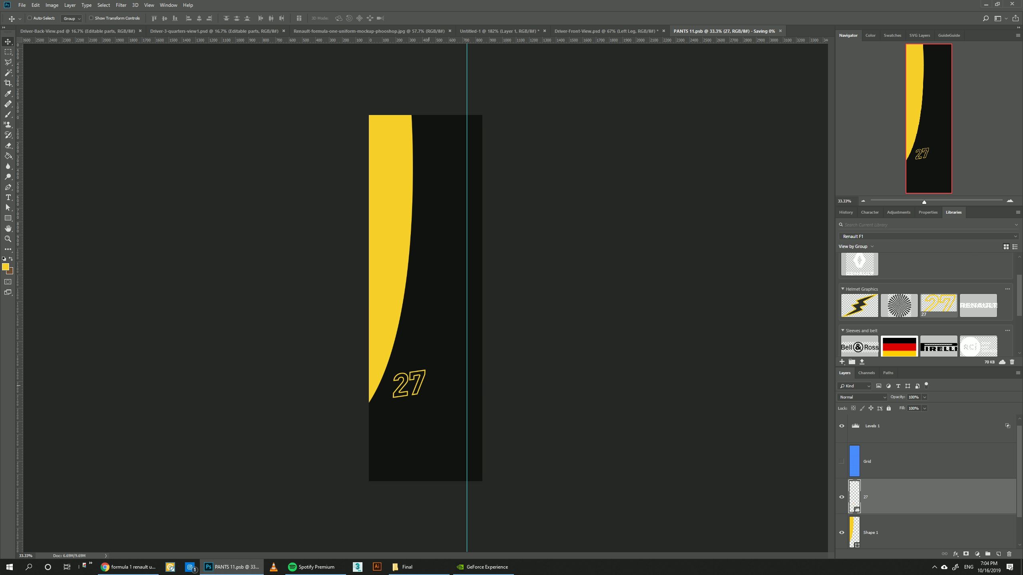
pyautogui.hotkey('ctrl', 'shift', 'Tab')
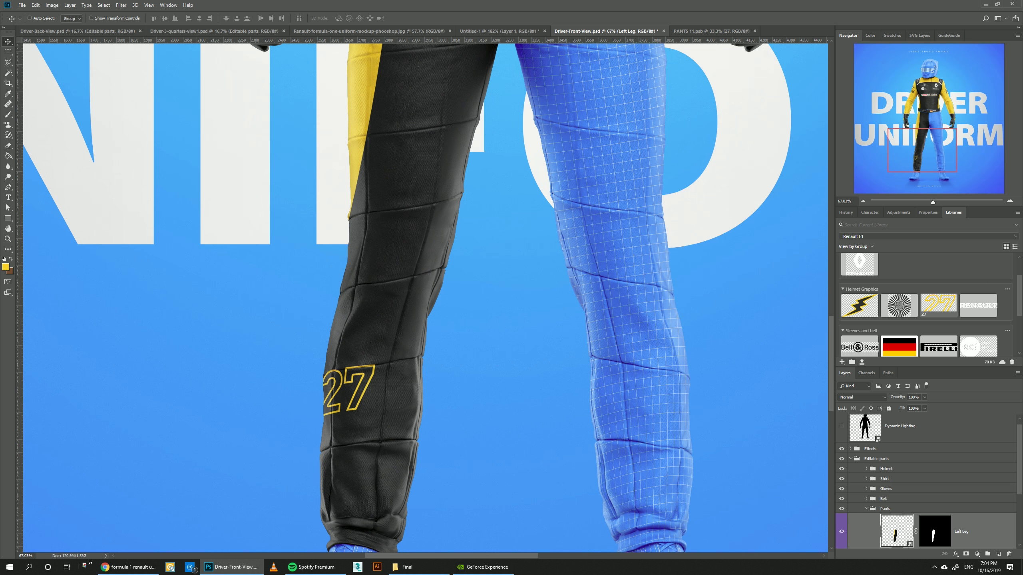
pyautogui.scroll(5, 425, 298)
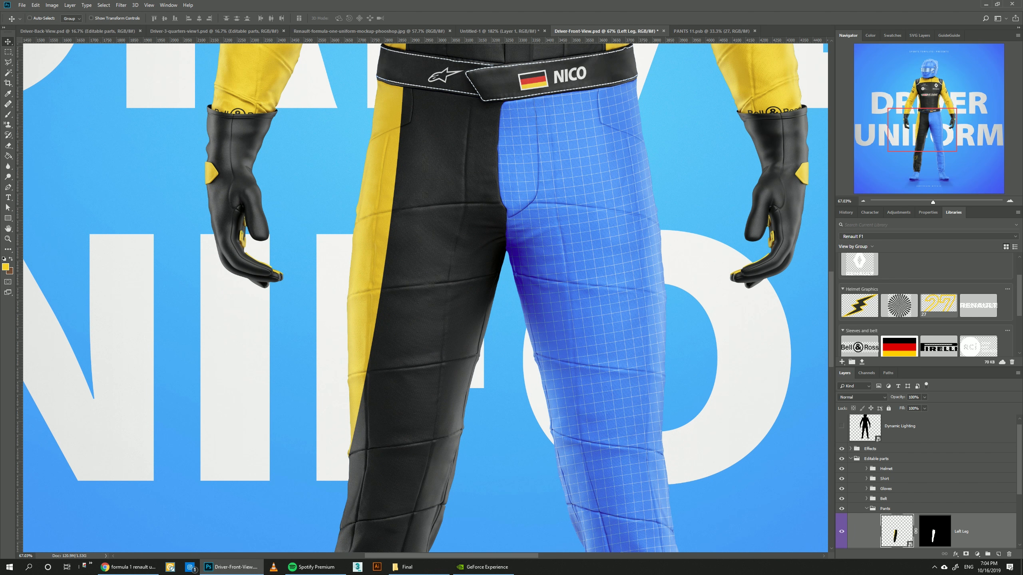
# - Open the Right leg smart object, hide its grid, compare with the reference trousers and recolor the background black
pyautogui.scroll(-3, 926, 482)
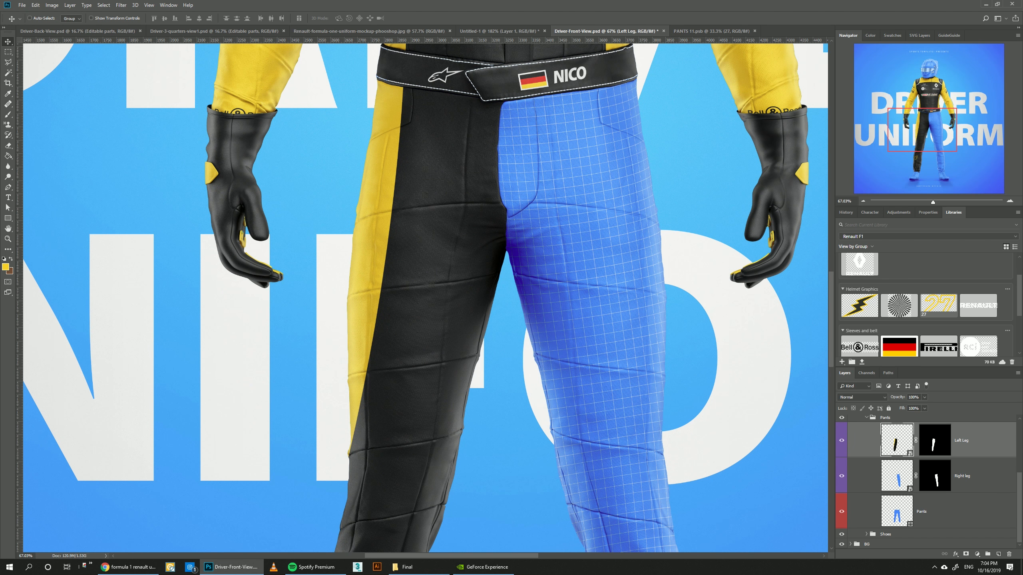
pyautogui.doubleClick(896, 475)
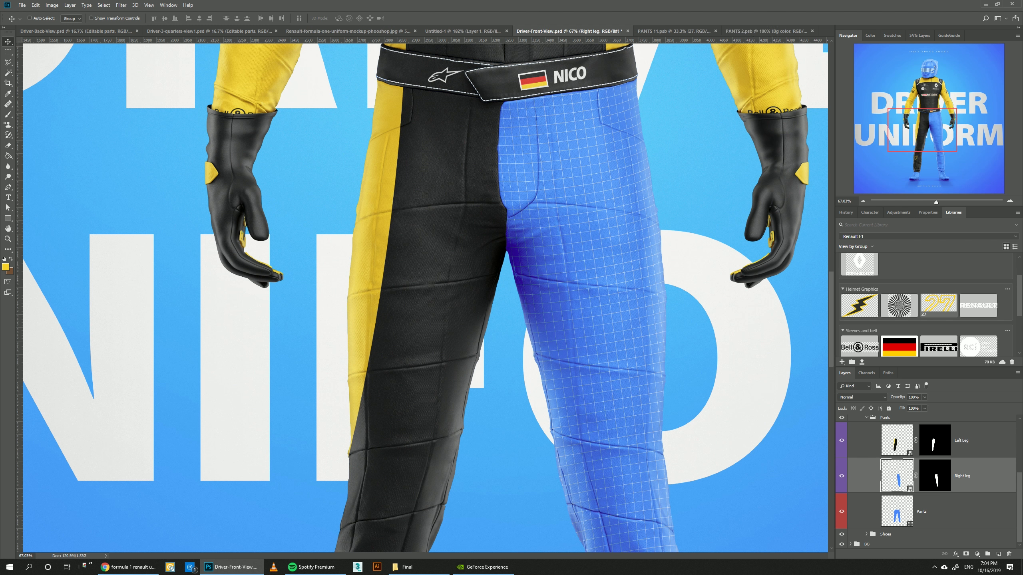
pyautogui.click(841, 468)
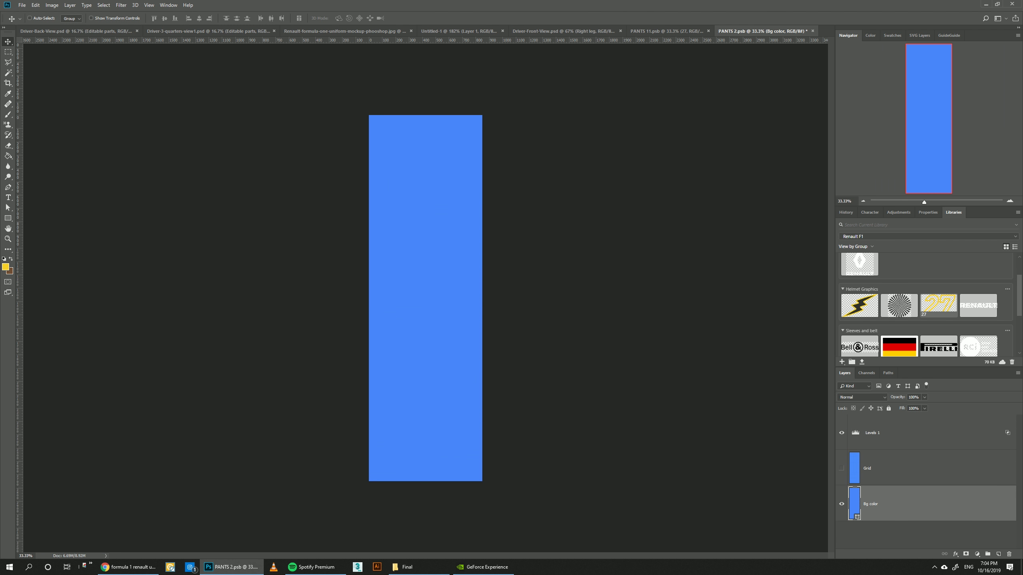
pyautogui.click(666, 31)
pyautogui.click(345, 31)
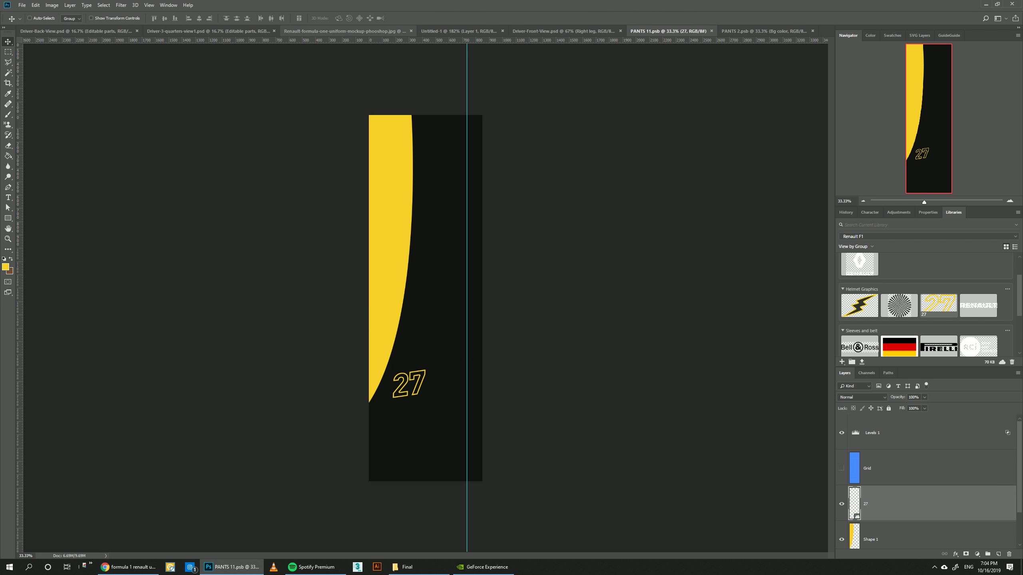
pyautogui.scroll(5, 546, 298)
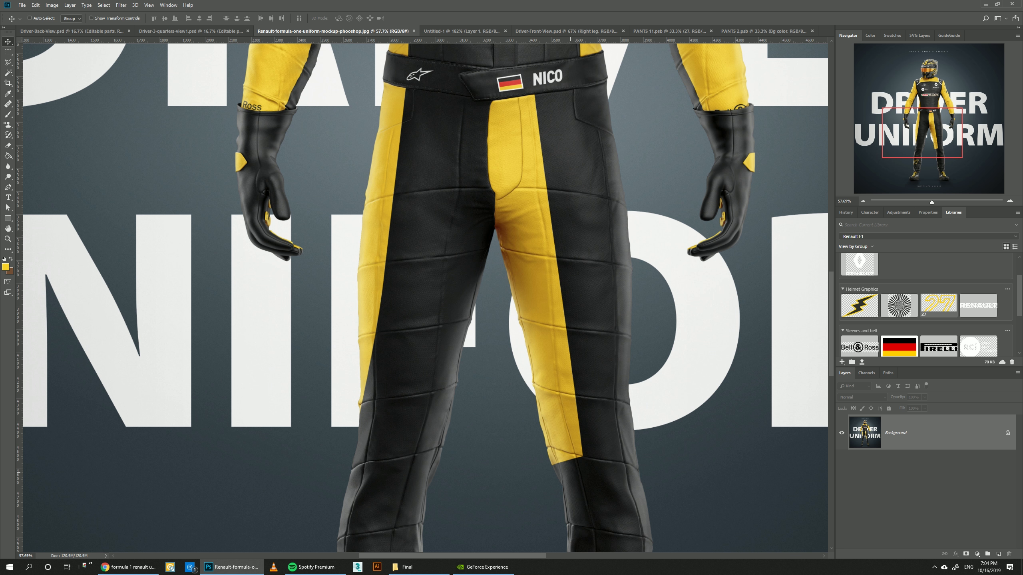
pyautogui.click(763, 31)
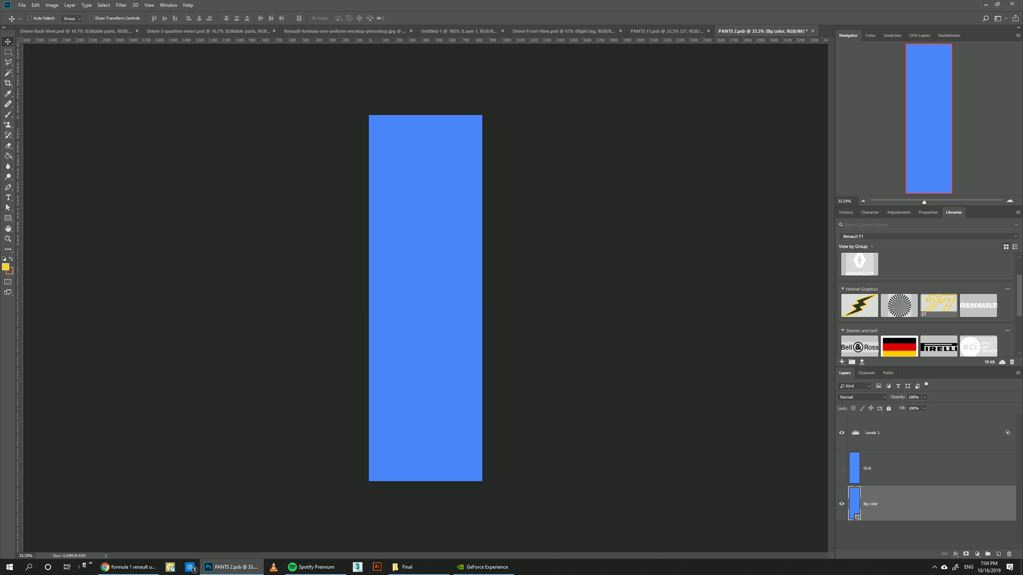
pyautogui.scroll(-3, 926, 306)
pyautogui.click(899, 301)
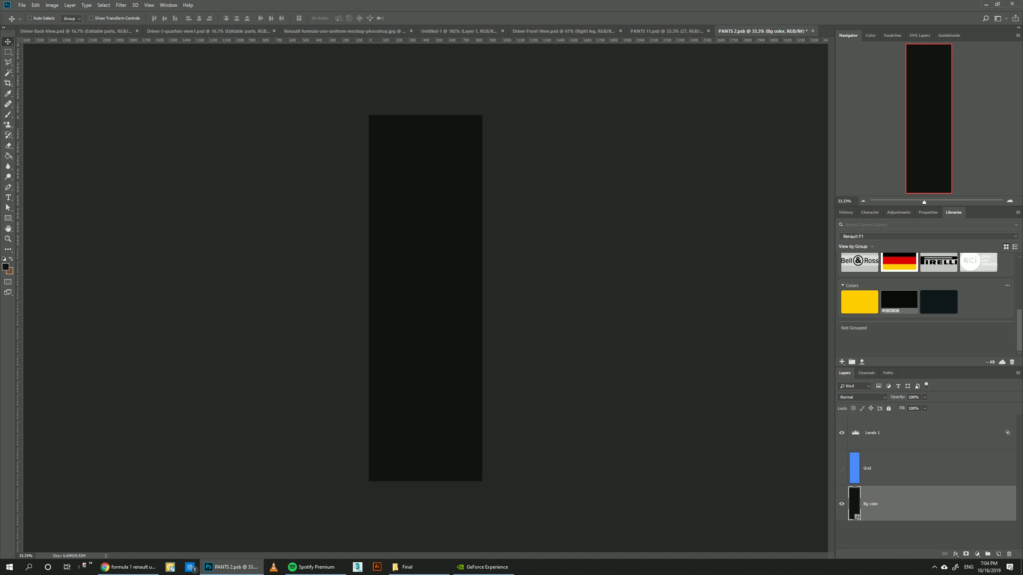
# - Draw a straight-sided stripe about 548 × 2190 px with a slanted lower end along the right leg's left edge, color it yellow #FFCE00 and save
pyautogui.press('u')
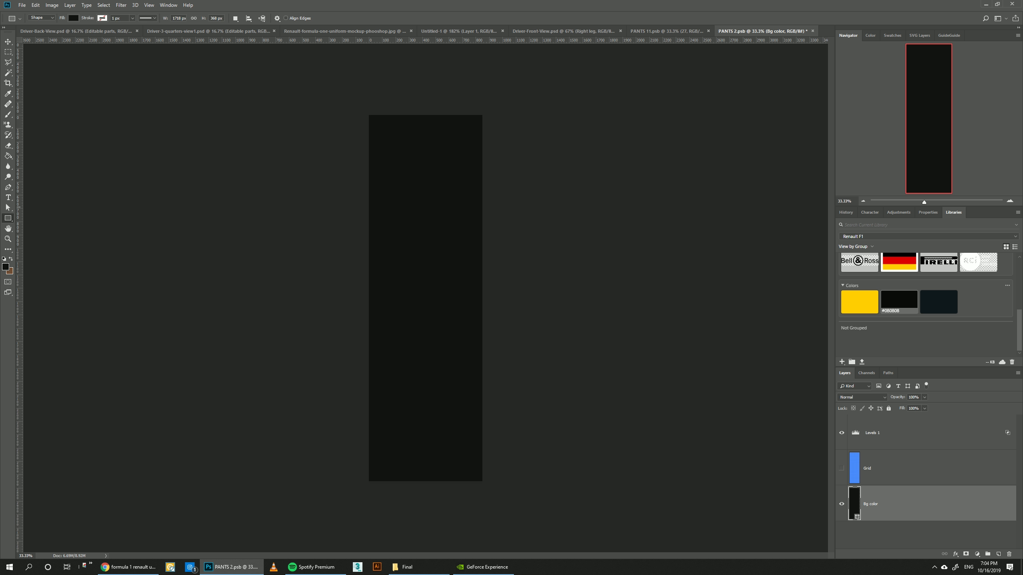
pyautogui.press('p')
pyautogui.click(420, 109)
pyautogui.click(423, 385)
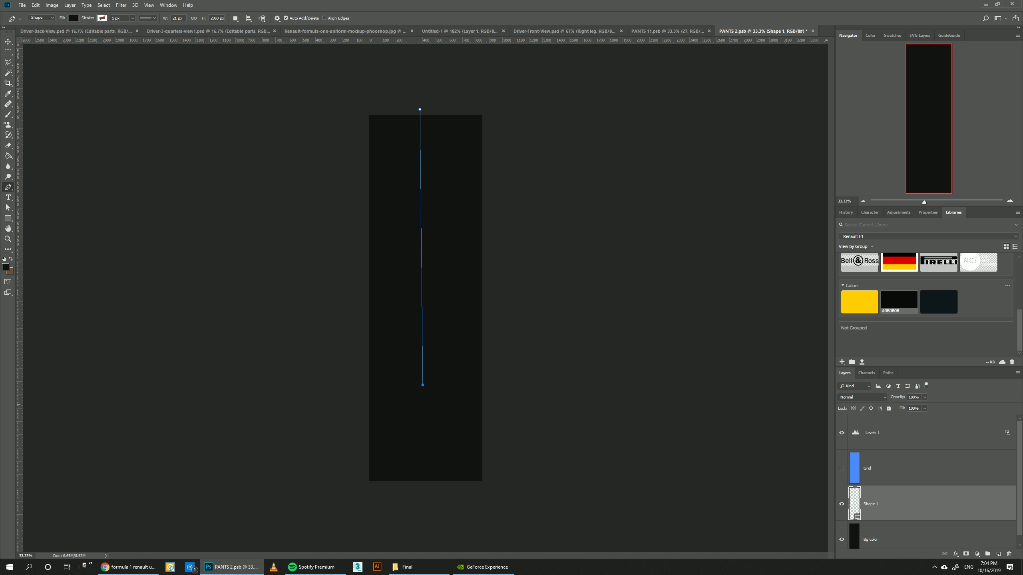
pyautogui.click(370, 394)
pyautogui.click(357, 394)
pyautogui.click(350, 102)
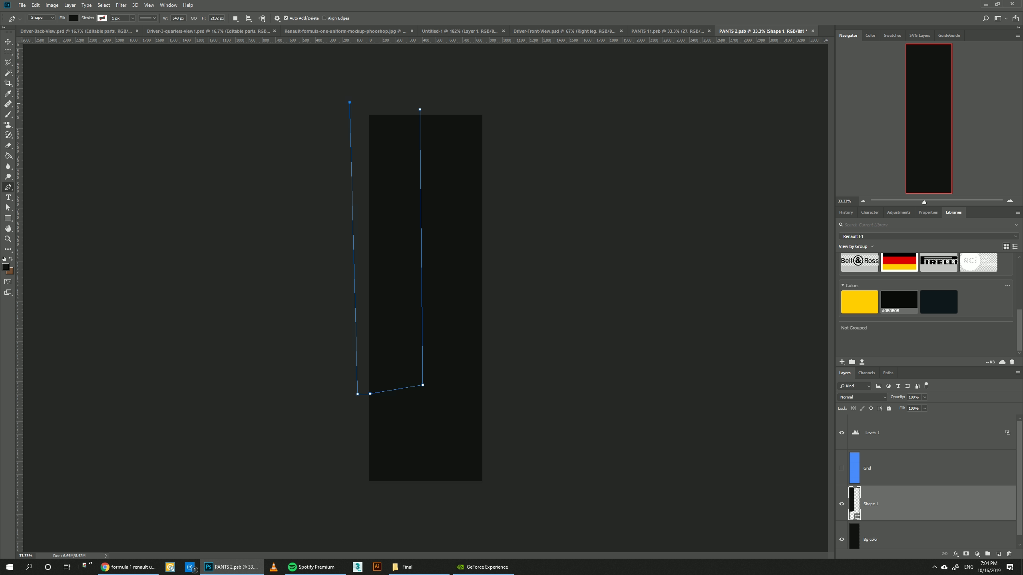
pyautogui.click(420, 109)
pyautogui.click(859, 301)
pyautogui.hotkey('ctrl', 's')
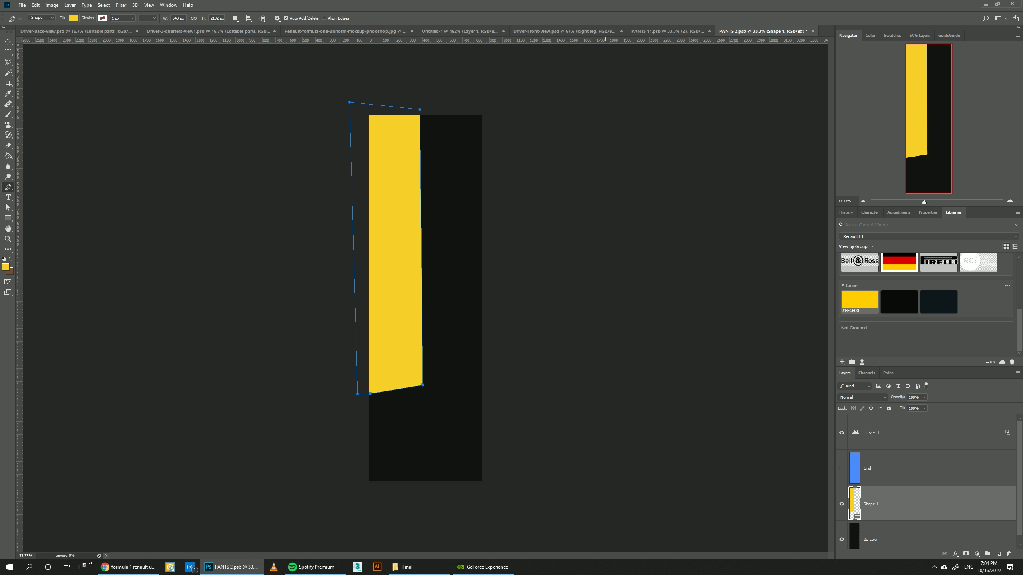
pyautogui.click(568, 31)
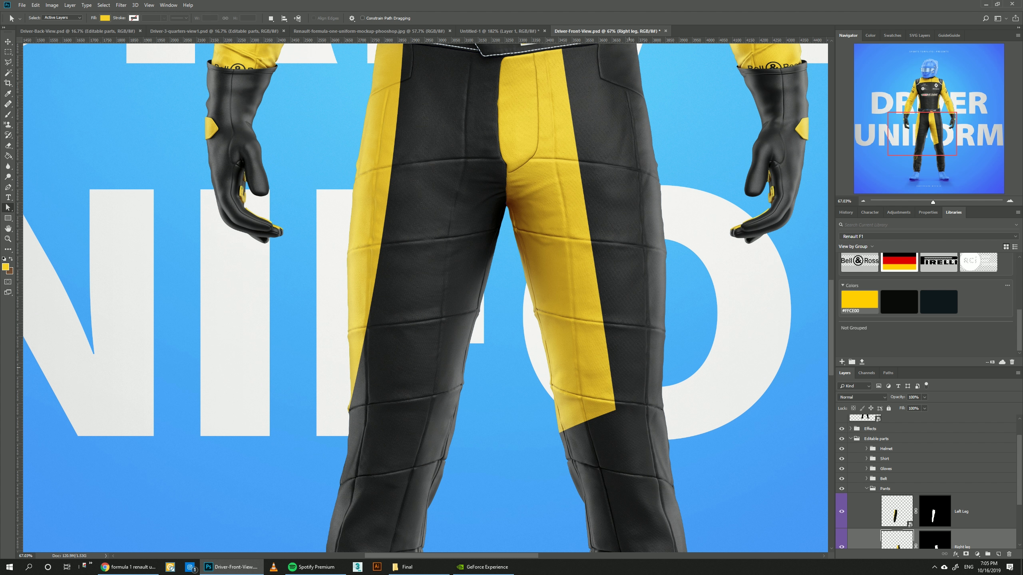
# - Collapse the Pants group, expand the shoes group and recolor the Shoe base layer black
pyautogui.scroll(-2, 425, 298)
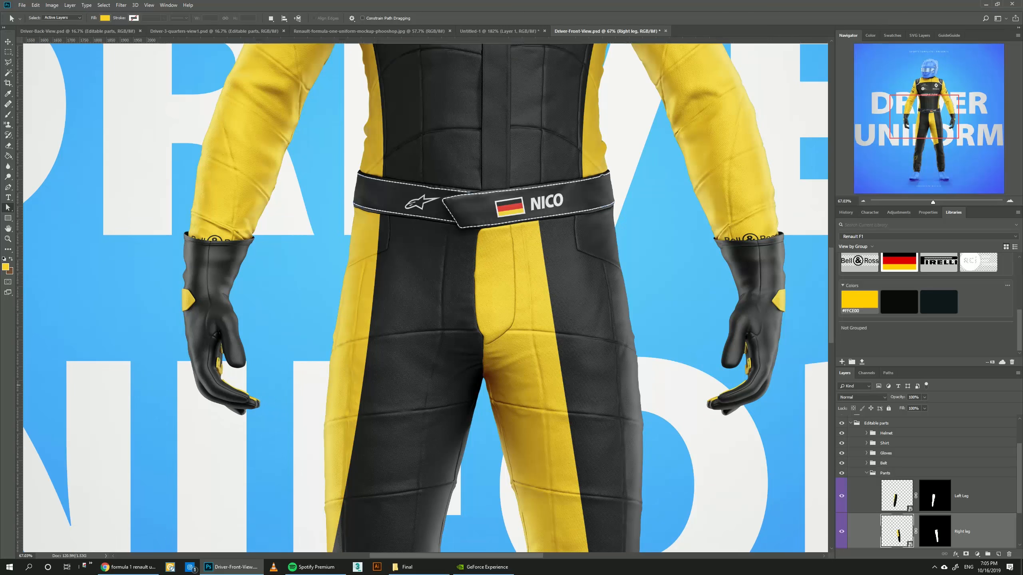
pyautogui.scroll(-10, 425, 298)
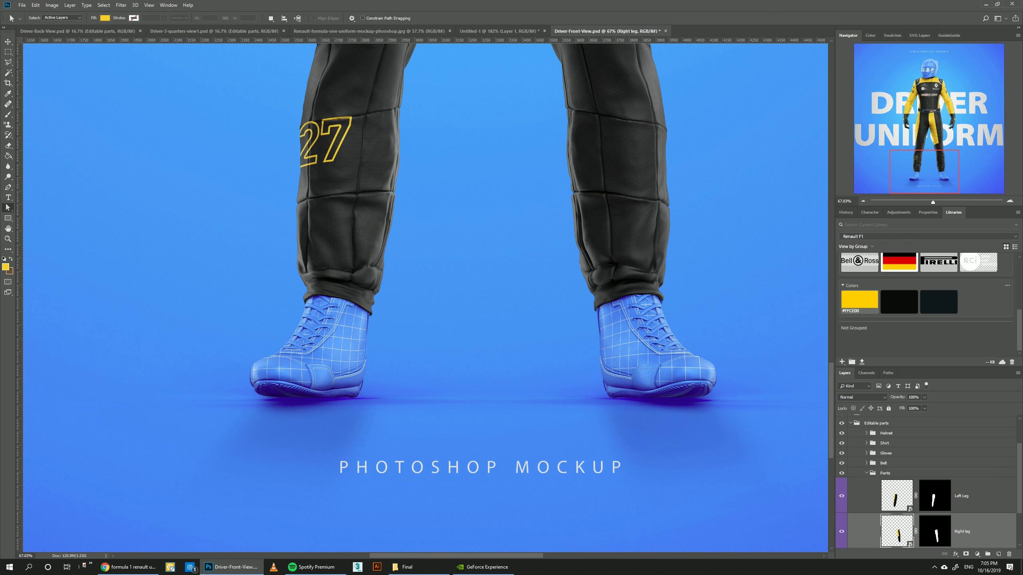
pyautogui.click(866, 473)
pyautogui.click(867, 525)
pyautogui.scroll(-6, 866, 525)
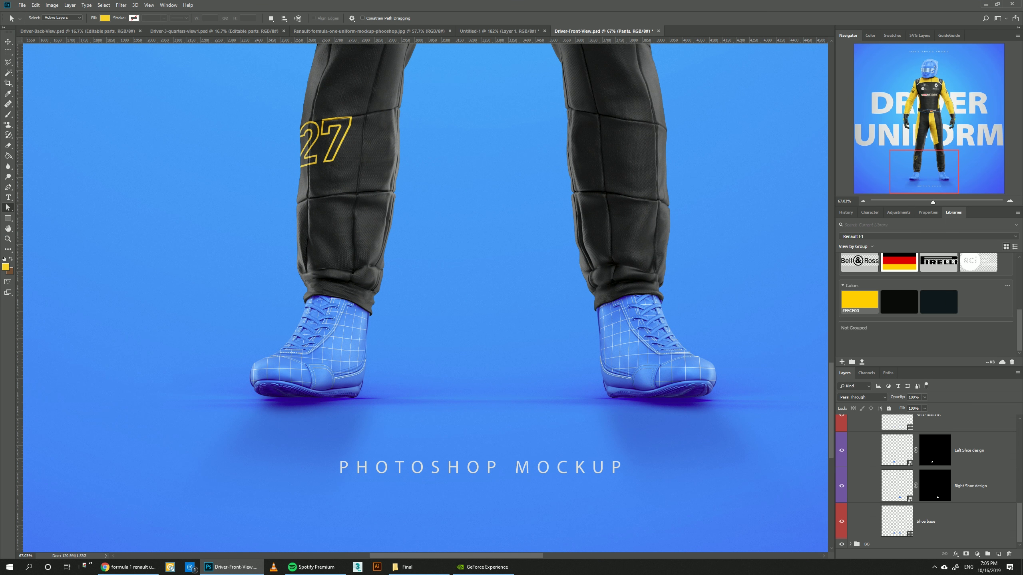
pyautogui.click(926, 521)
pyautogui.click(899, 302)
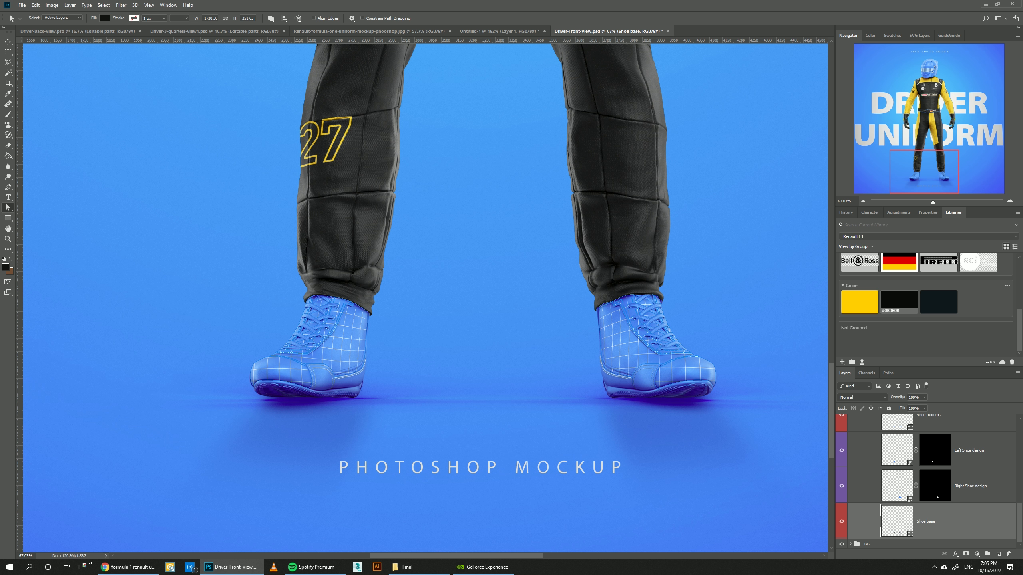
# - Open the Right Shoe design smart object, place the Astar logo above the grid, and hide the grid and background color layers
pyautogui.doubleClick(898, 489)
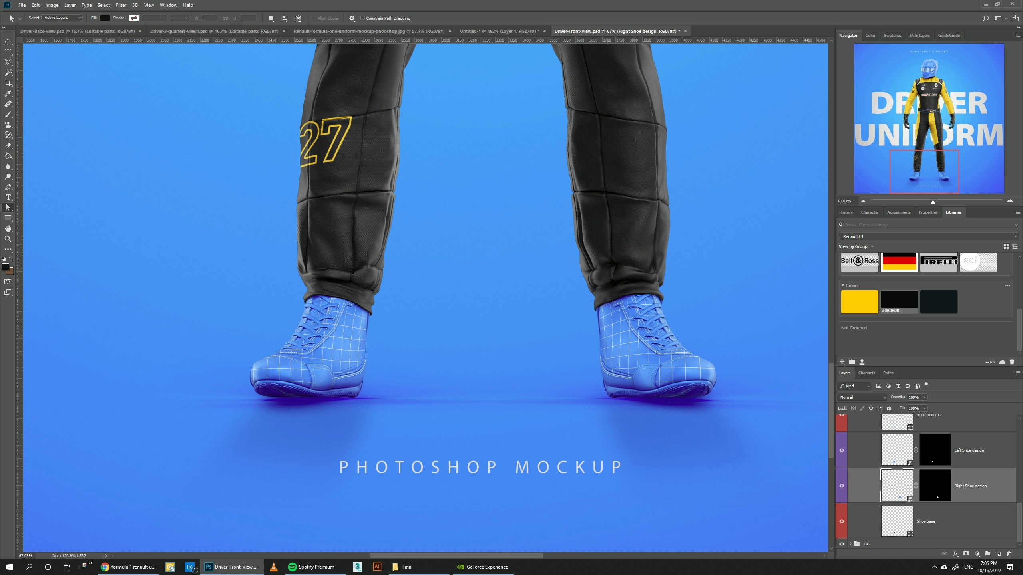
pyautogui.moveTo(938, 278); pyautogui.dragTo(430, 305)
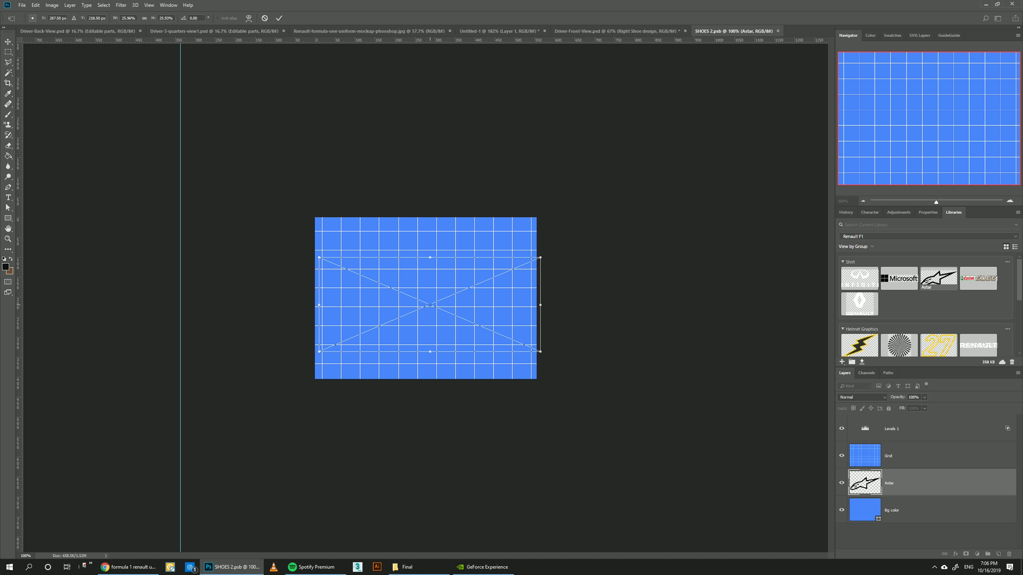
pyautogui.press('Return')
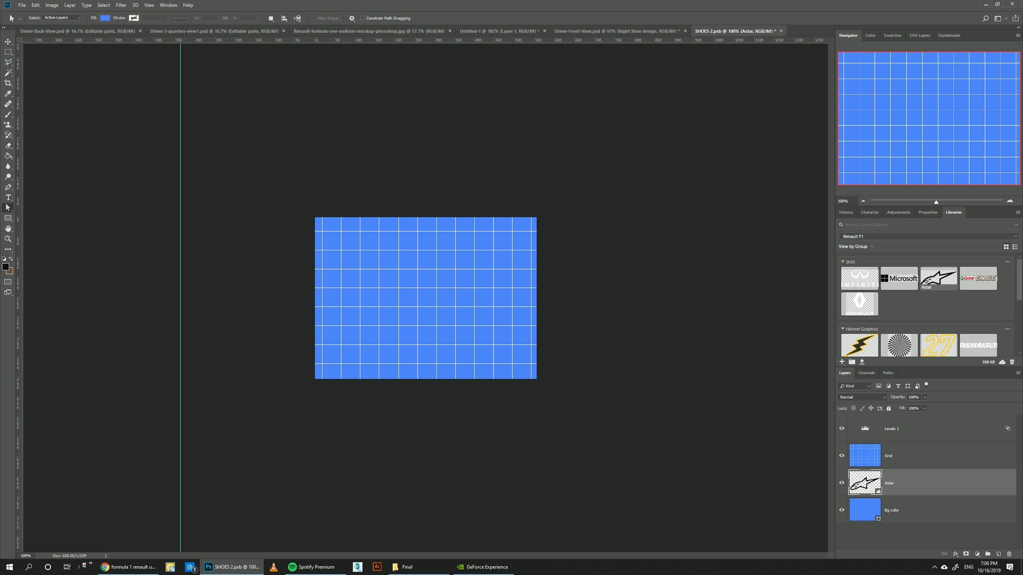
pyautogui.hotkey('ctrl', ']')
pyautogui.click(841, 483)
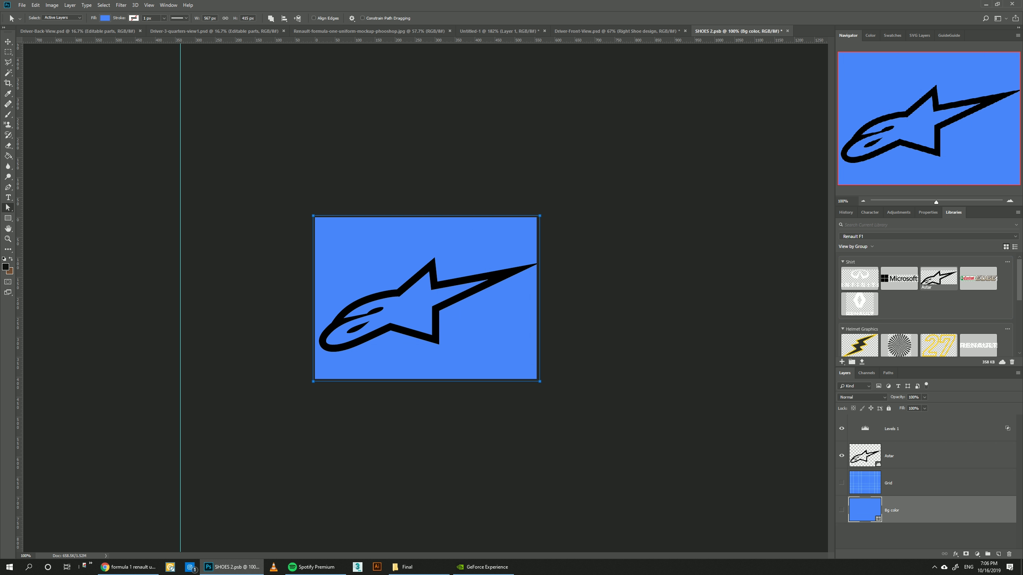
pyautogui.click(842, 511)
# - Scale the Astar logo down to less than half its size, keeping it slightly right of the canvas center
pyautogui.hotkey('ctrl', 't')
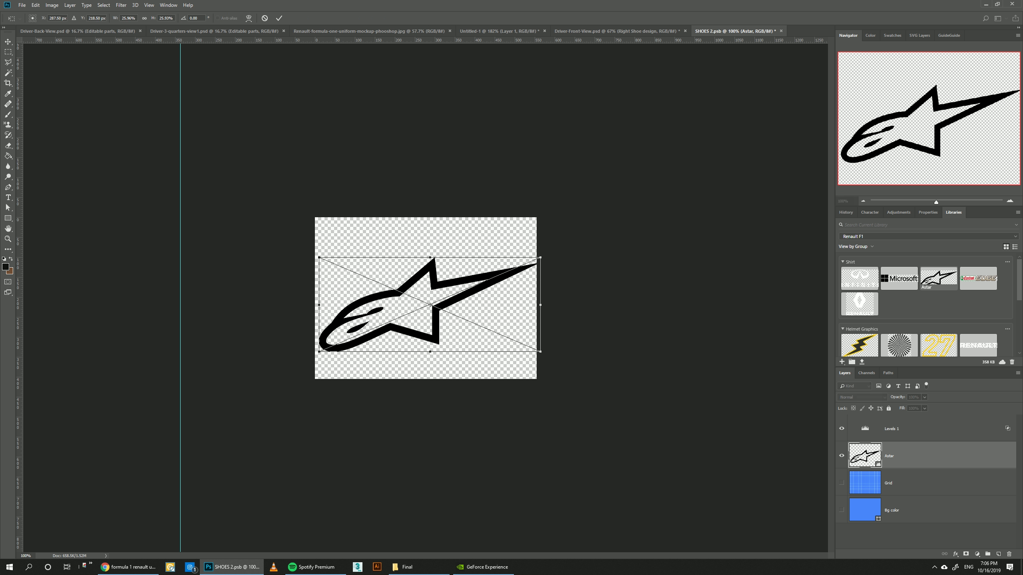
pyautogui.moveTo(537, 218); pyautogui.dragTo(454, 310)
pyautogui.press('Return')
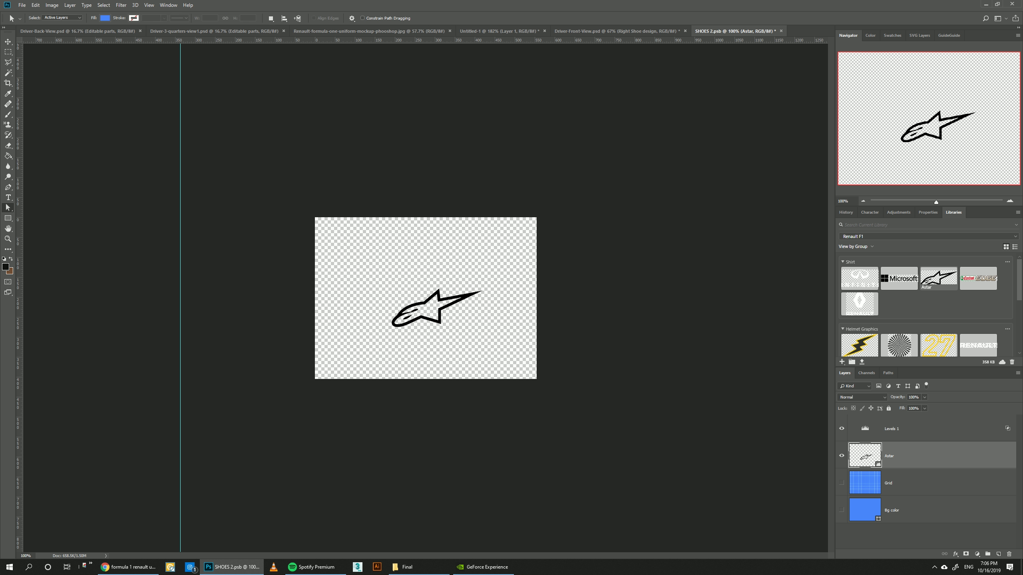
# - Apply a white Color Overlay to the Astar logo and save the right shoe artwork to update the front view
pyautogui.doubleClick(939, 456)
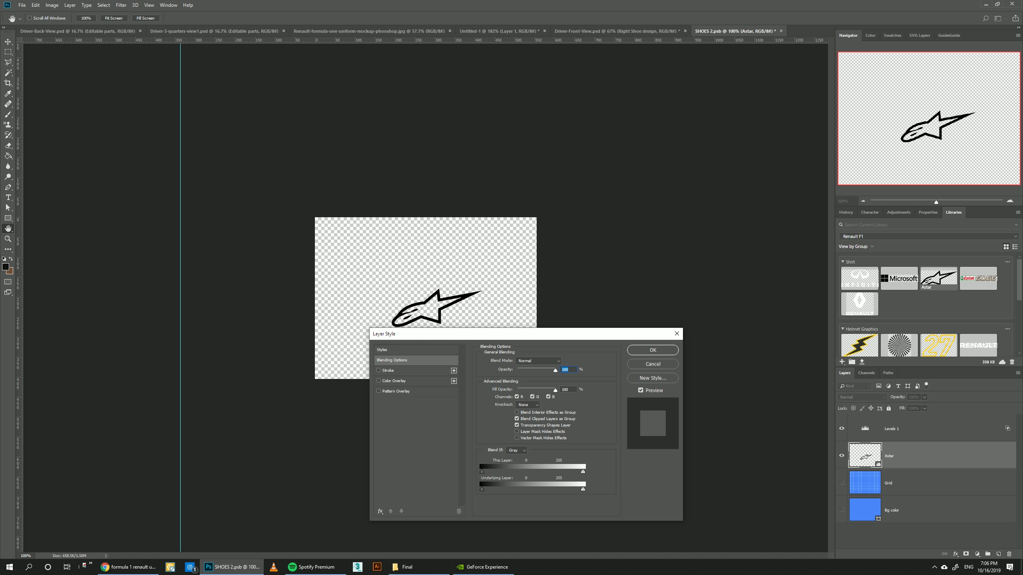
pyautogui.click(395, 381)
pyautogui.press('Return')
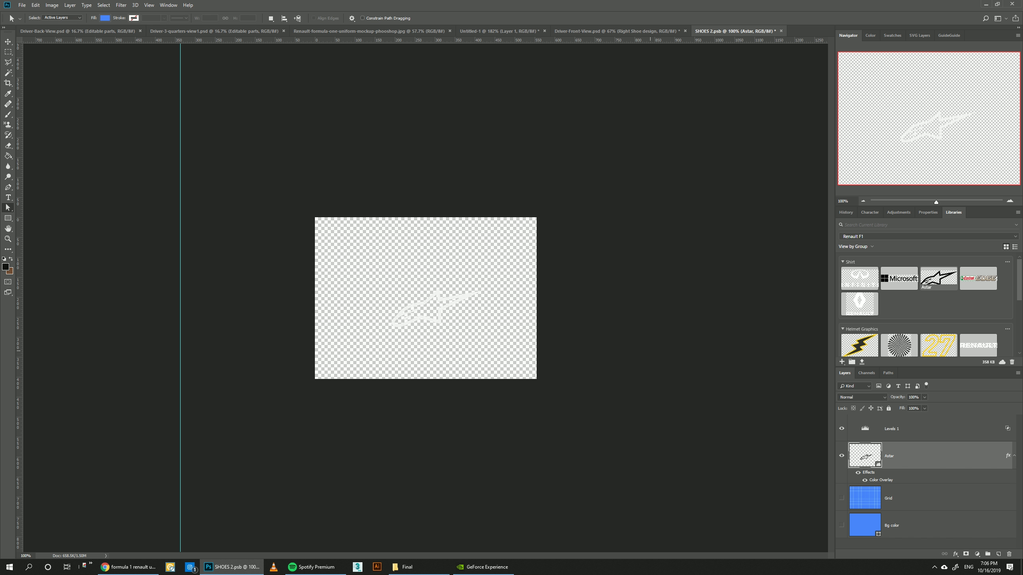
pyautogui.hotkey('ctrl', 's')
pyautogui.click(628, 31)
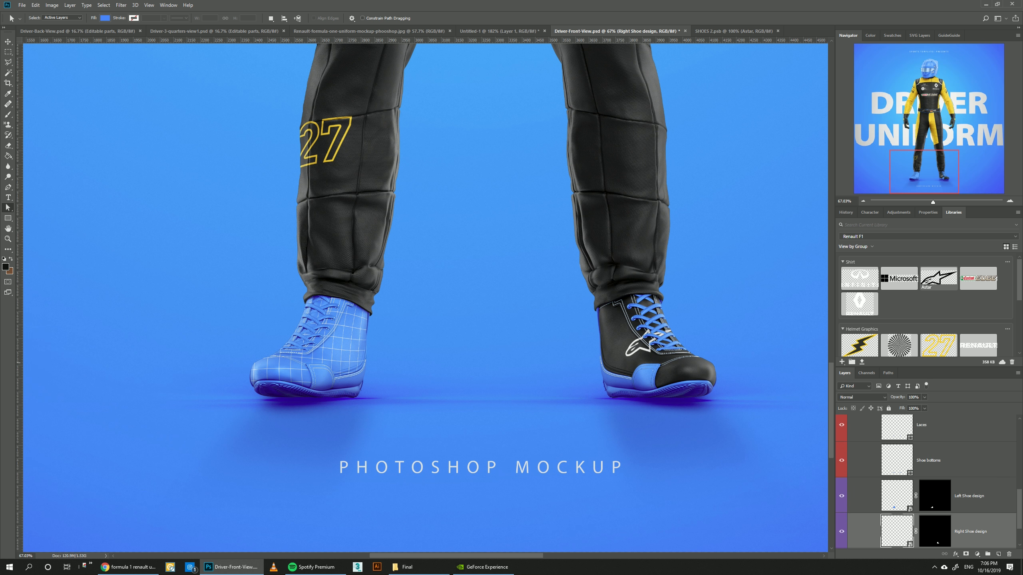
# - Move the Astar logo up and left in the right shoe artwork, clear of the laces, and update the front view
pyautogui.click(725, 32)
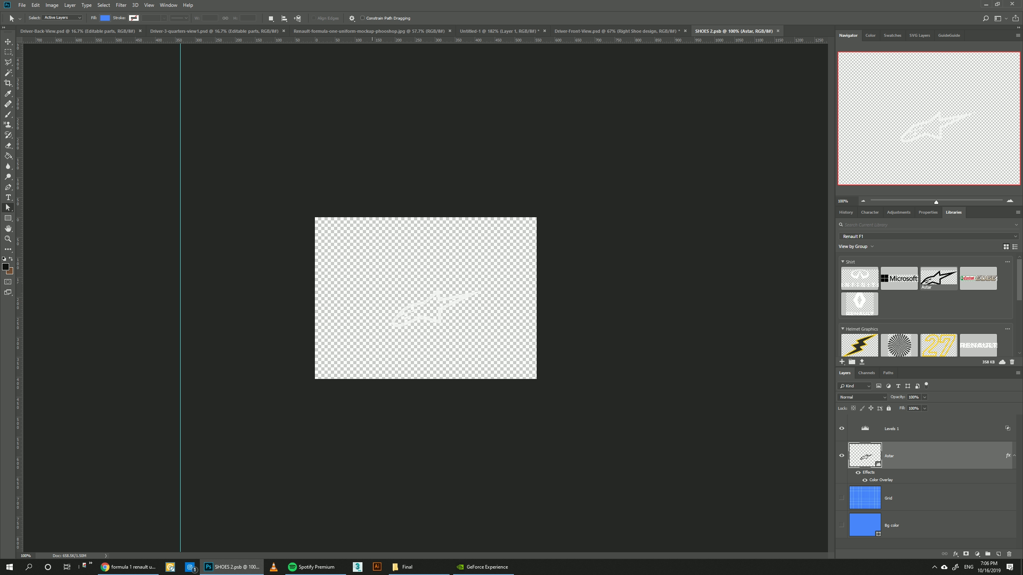
pyautogui.press('v')
pyautogui.moveTo(412, 301); pyautogui.dragTo(360, 282)
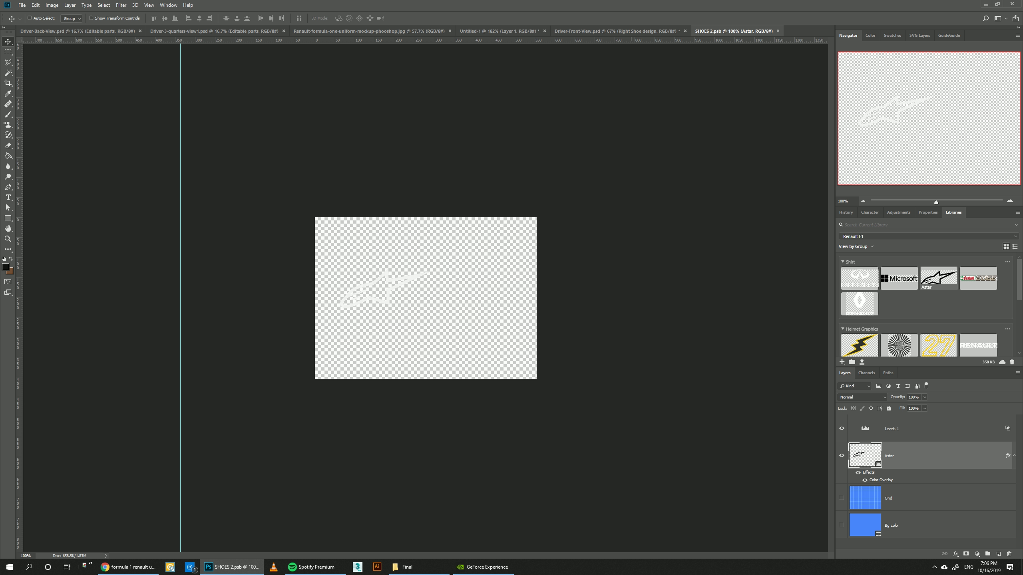
pyautogui.click(644, 31)
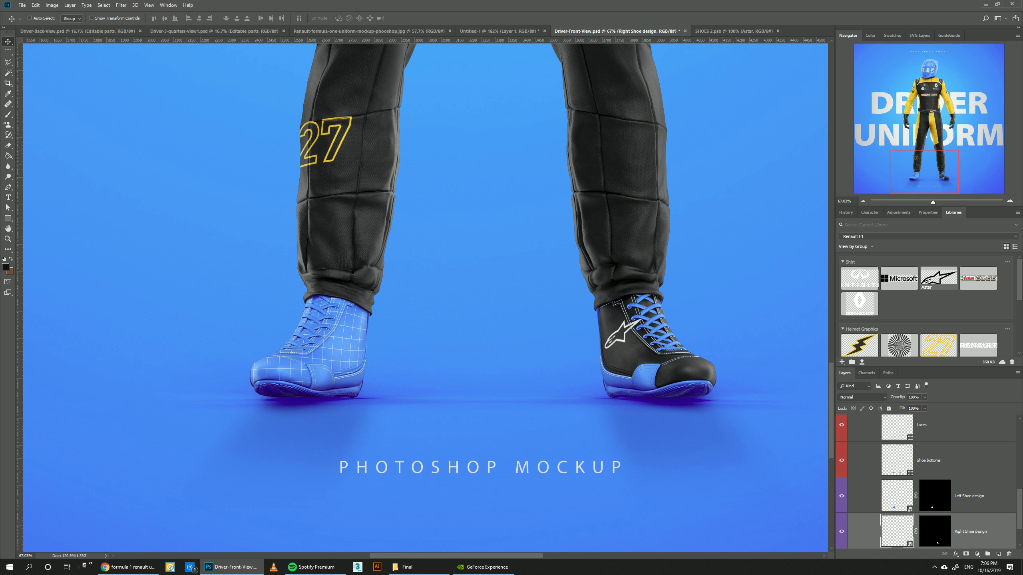
# - Scale the Astar logo in the right shoe artwork down by about a fifth, shift it slightly lower, and update the front view
pyautogui.click(733, 31)
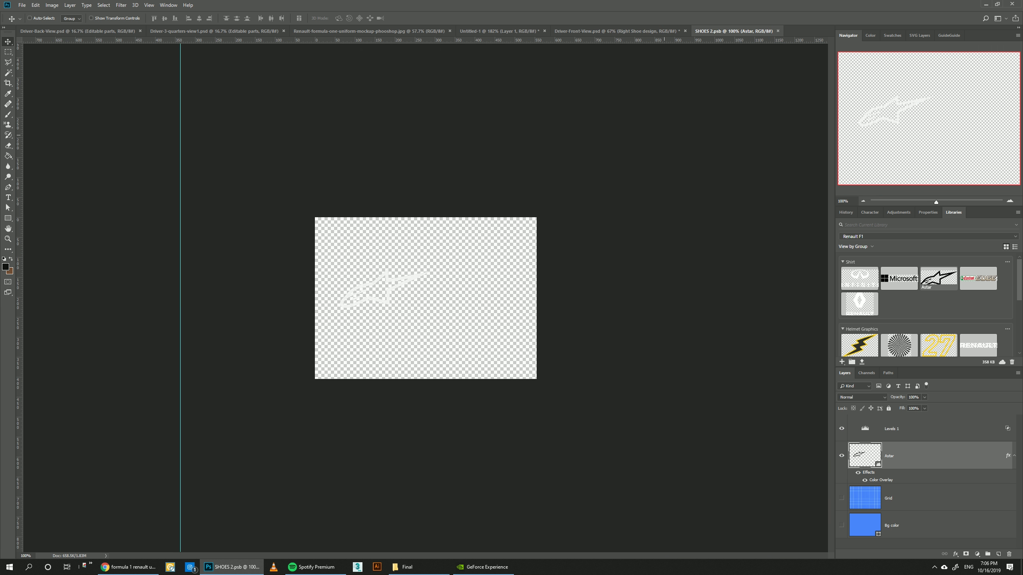
pyautogui.hotkey('ctrl', 't')
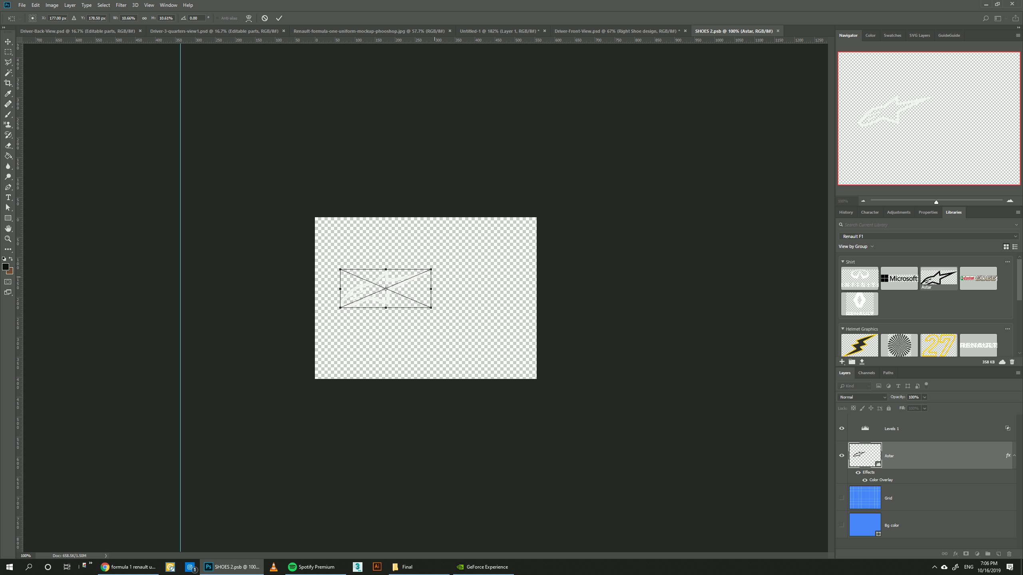
pyautogui.moveTo(431, 270); pyautogui.dragTo(383, 301)
pyautogui.press('Return')
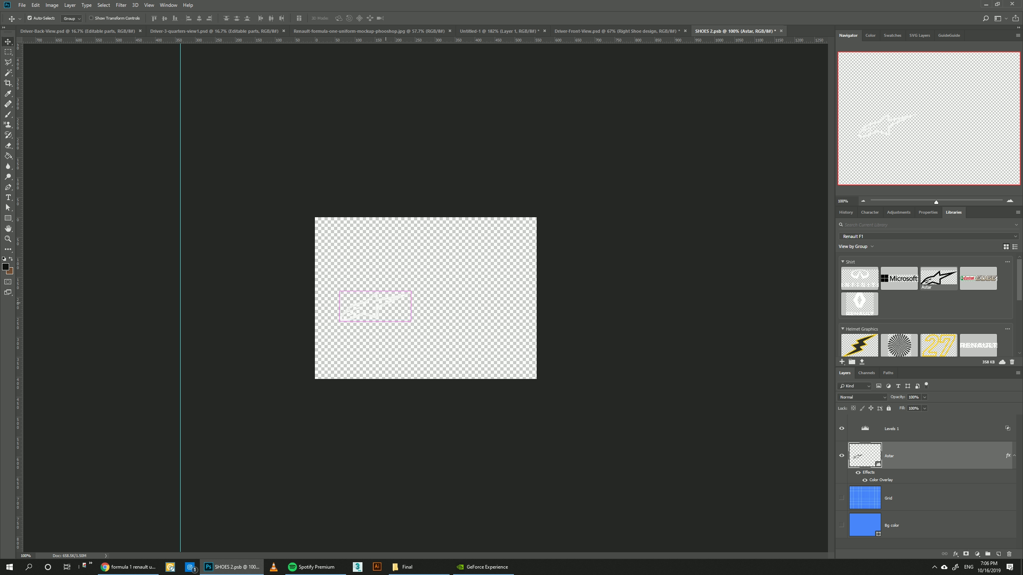
pyautogui.click(617, 31)
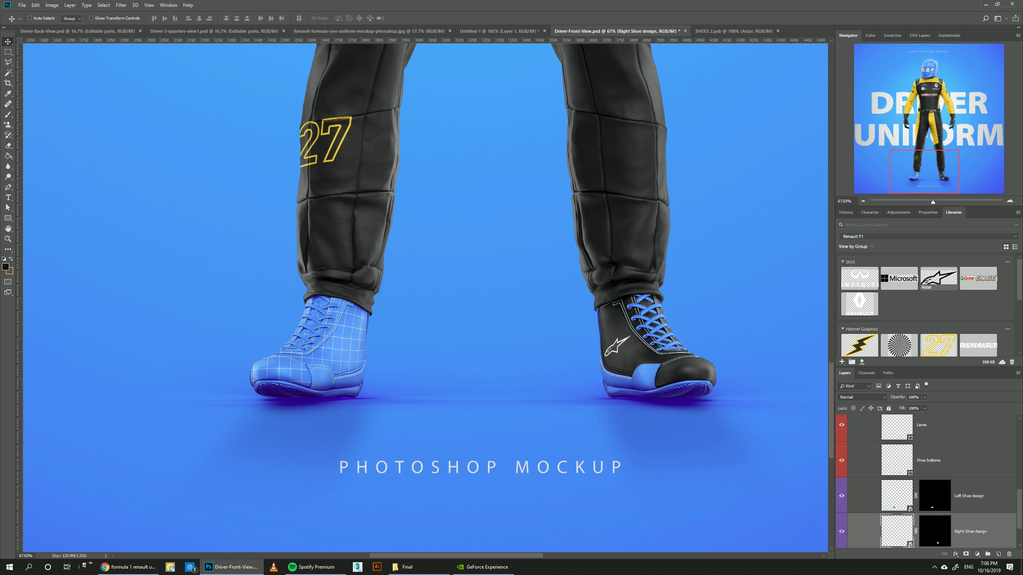
# - Color the Shoe bottoms layer with the black swatch from the Renault F1 library
pyautogui.click(929, 461)
pyautogui.scroll(-2, 928, 461)
pyautogui.scroll(1, 928, 482)
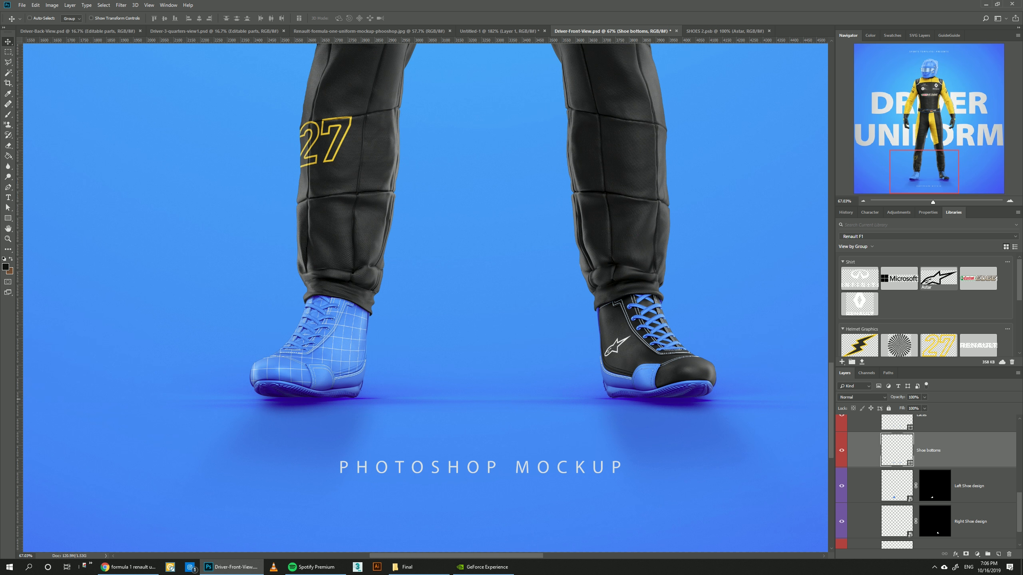
pyautogui.scroll(-5, 938, 278)
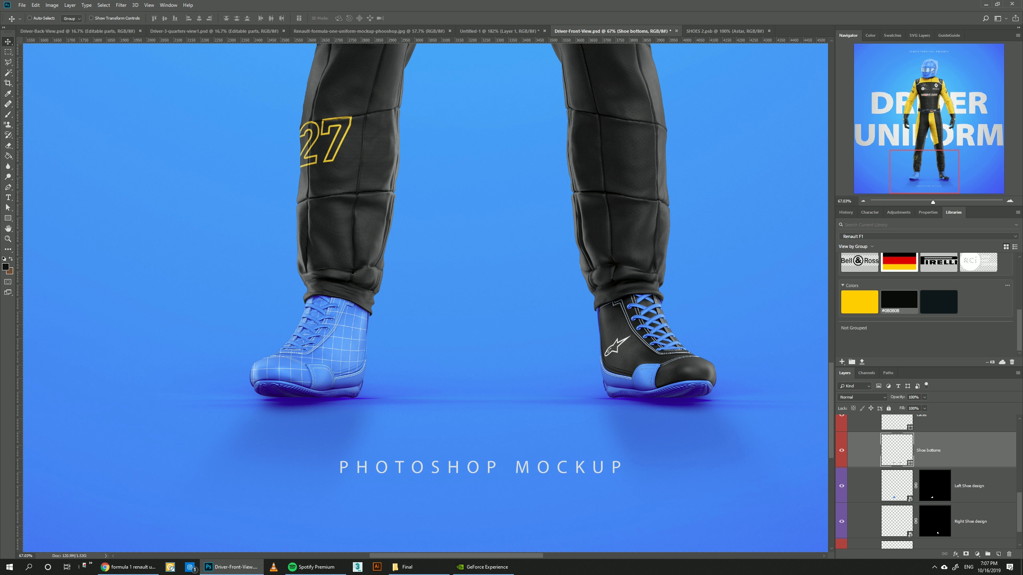
pyautogui.click(899, 300)
# - Color the Laces layer with the library's yellow #FFCE00
pyautogui.scroll(1, 928, 482)
pyautogui.click(927, 450)
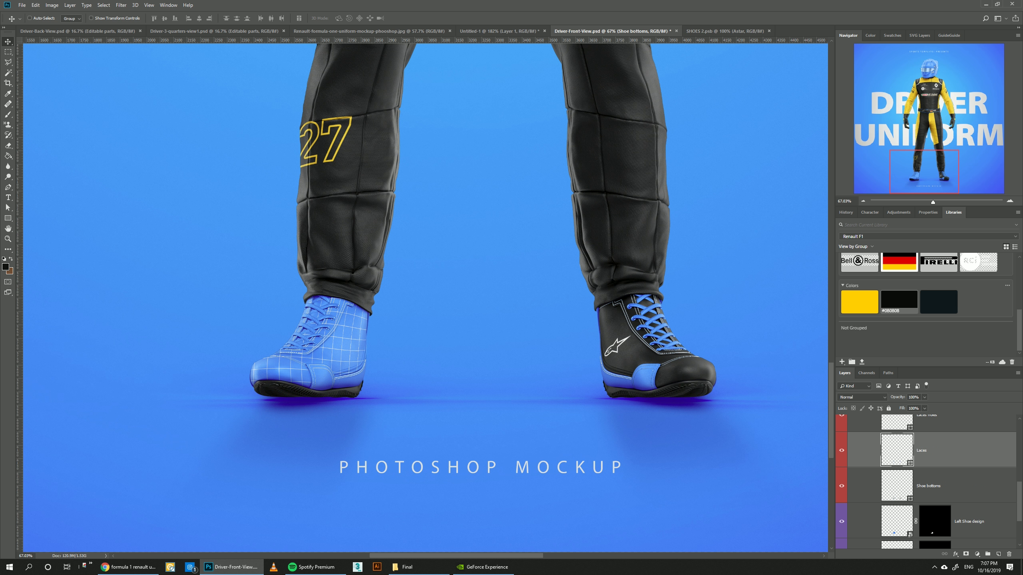
pyautogui.click(860, 300)
# - Color the Shoe sides layer with the library's black swatch
pyautogui.scroll(1, 927, 479)
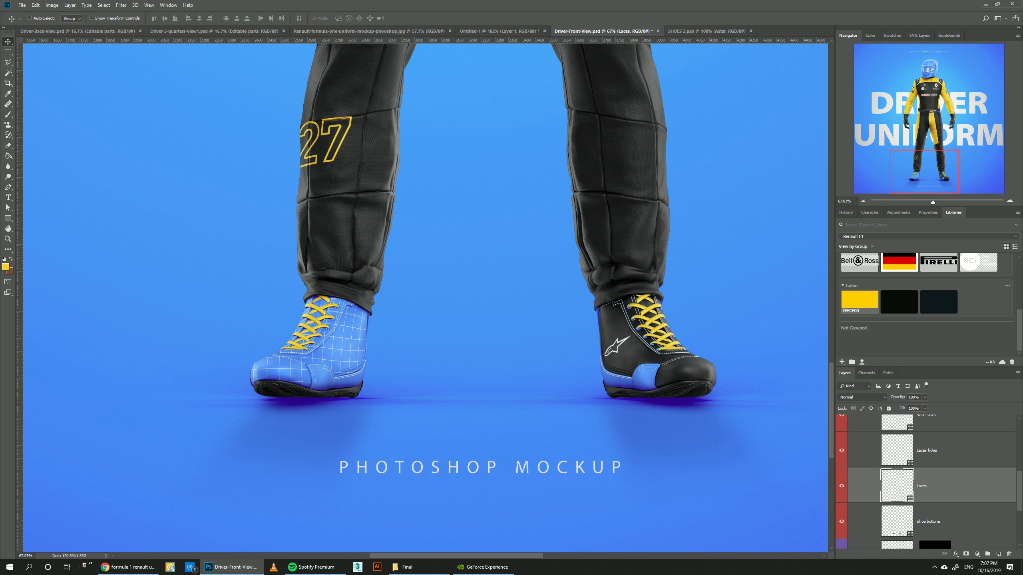
pyautogui.click(926, 450)
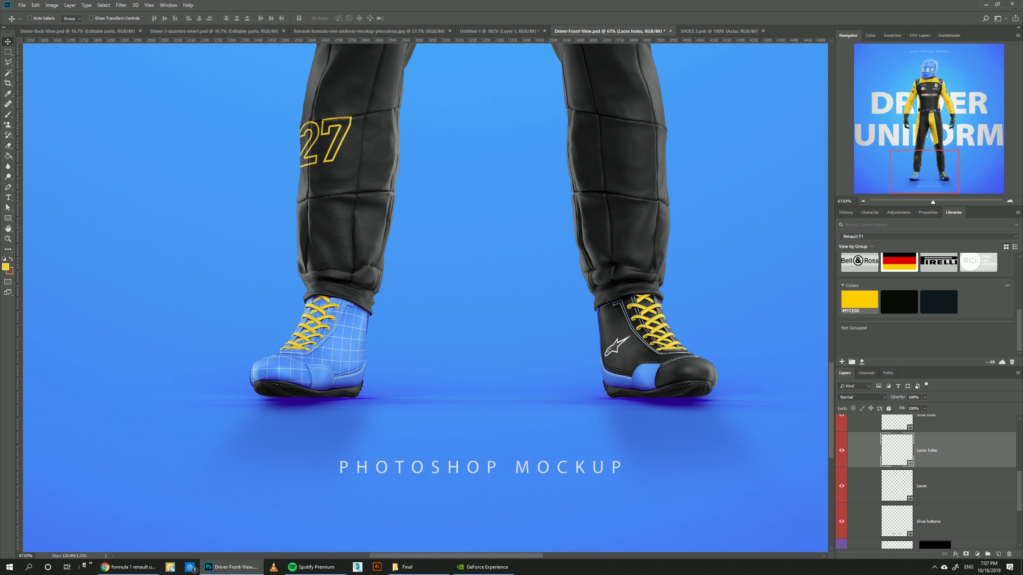
pyautogui.scroll(1, 927, 480)
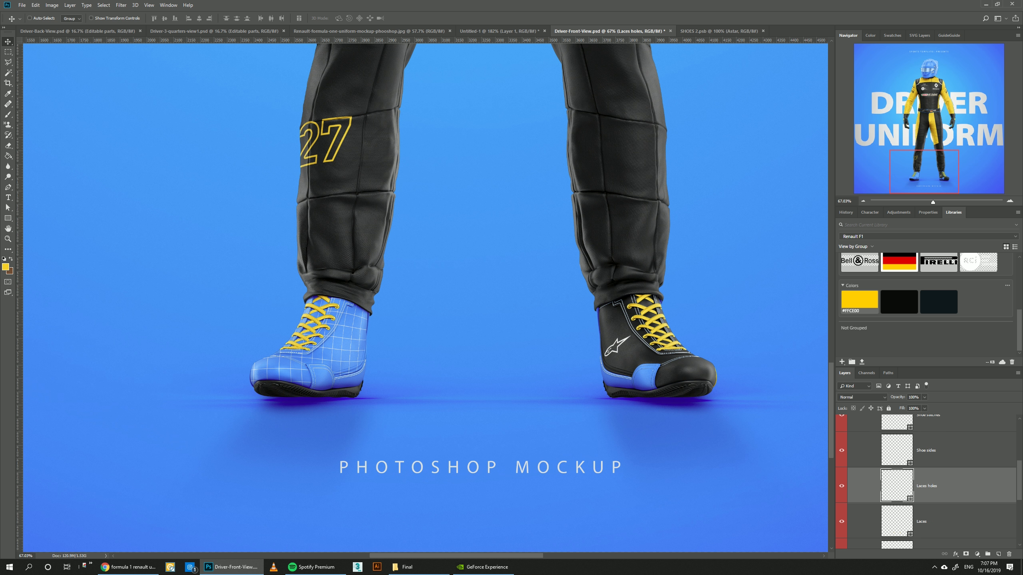
pyautogui.click(927, 450)
pyautogui.click(899, 302)
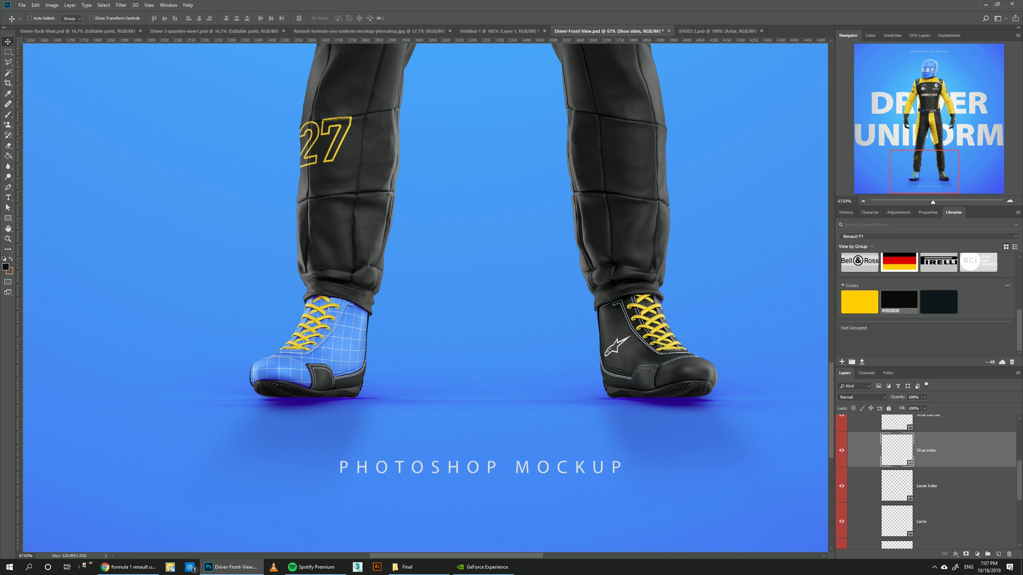
# - Set the Shoe stitches layer's fill color to light gray #dfdfdf
pyautogui.scroll(1, 926, 479)
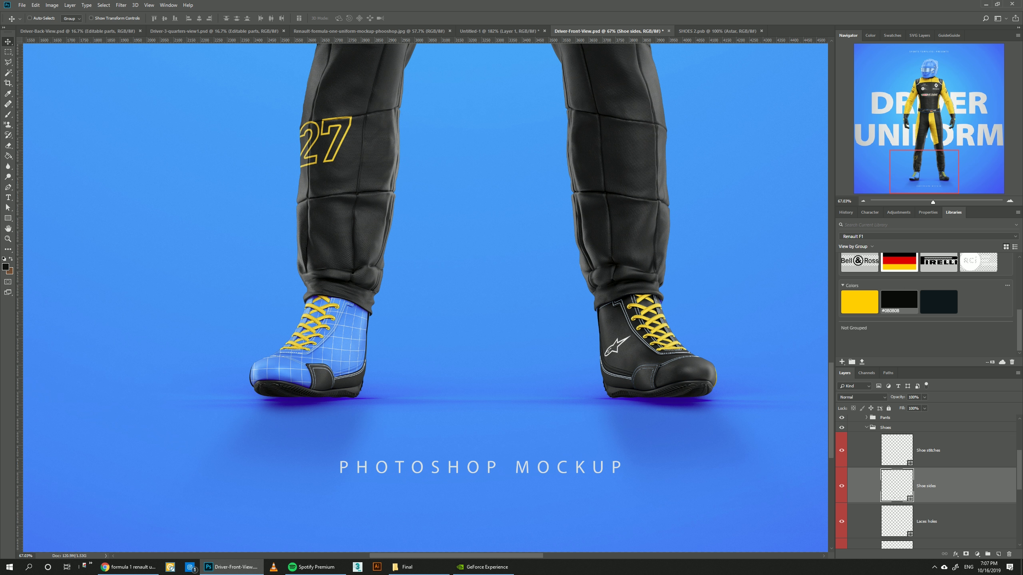
pyautogui.click(928, 451)
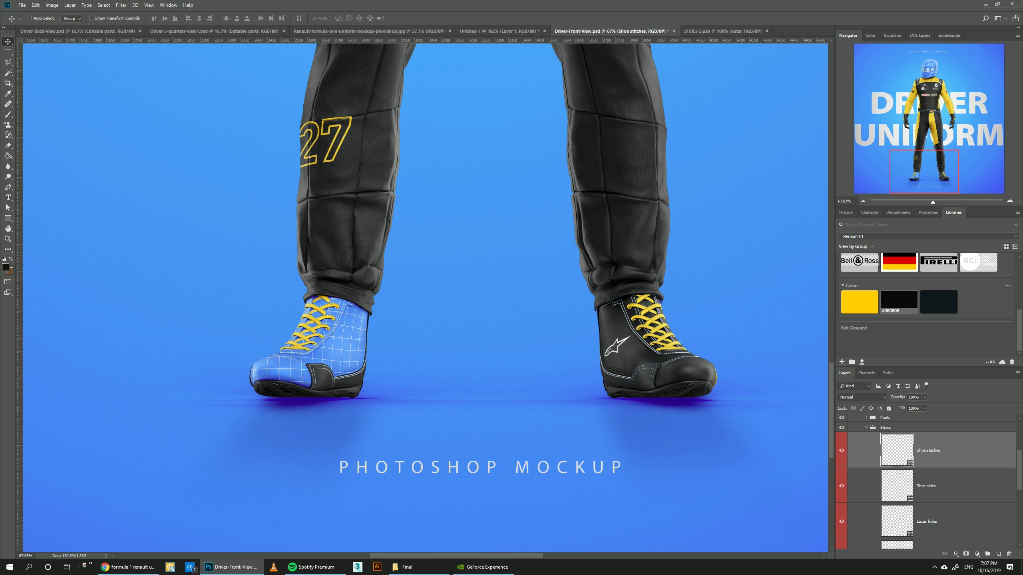
pyautogui.click(899, 302)
pyautogui.doubleClick(898, 450)
pyautogui.moveTo(667, 313); pyautogui.dragTo(624, 300)
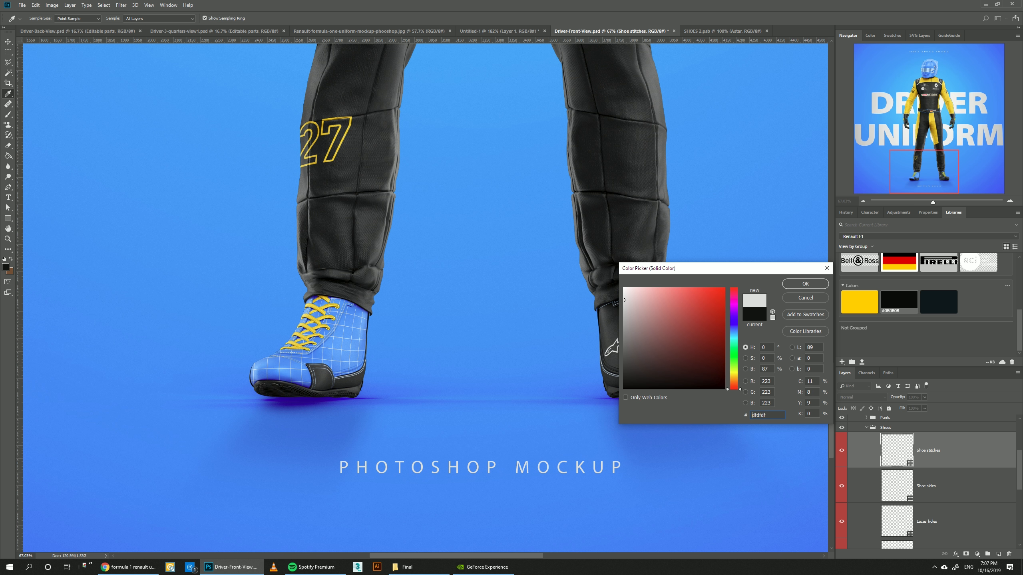
pyautogui.press('Return')
# - Open the Left Shoe design smart object and copy the Astar logo from the right shoe artwork into it
pyautogui.scroll(-5, 927, 483)
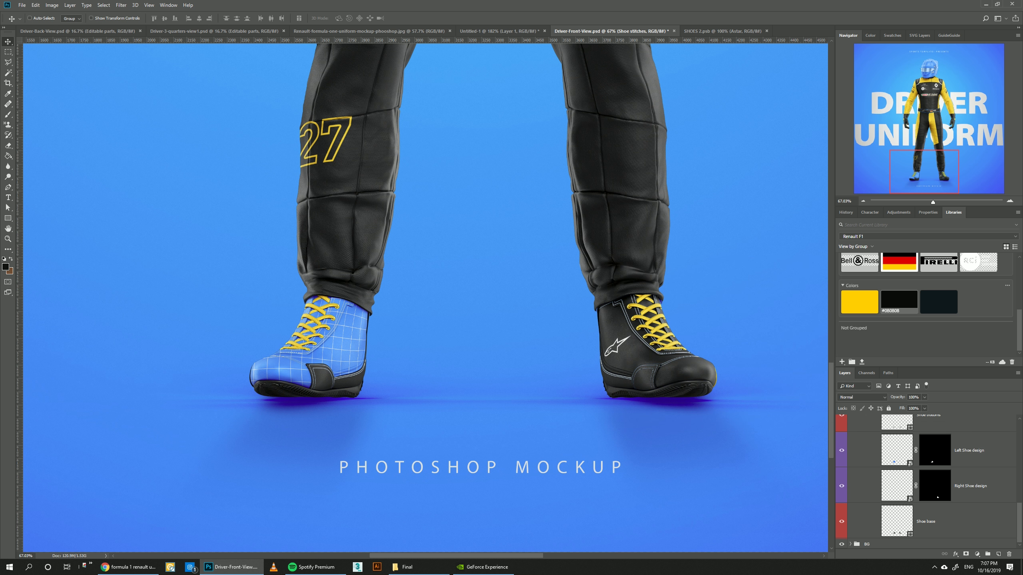
pyautogui.doubleClick(897, 450)
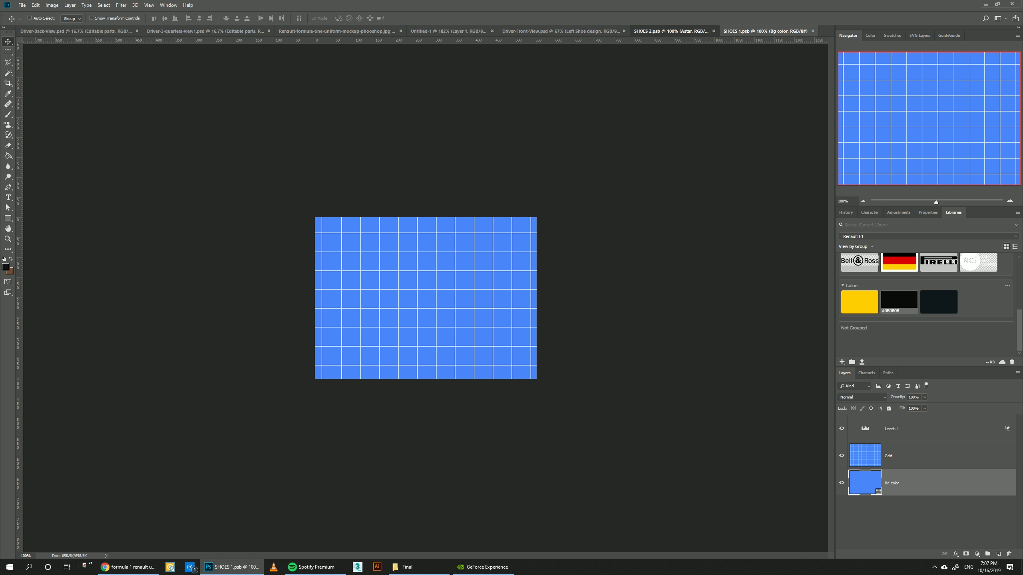
pyautogui.click(671, 31)
pyautogui.moveTo(670, 31); pyautogui.dragTo(188, 287)
pyautogui.moveTo(864, 456); pyautogui.dragTo(443, 306)
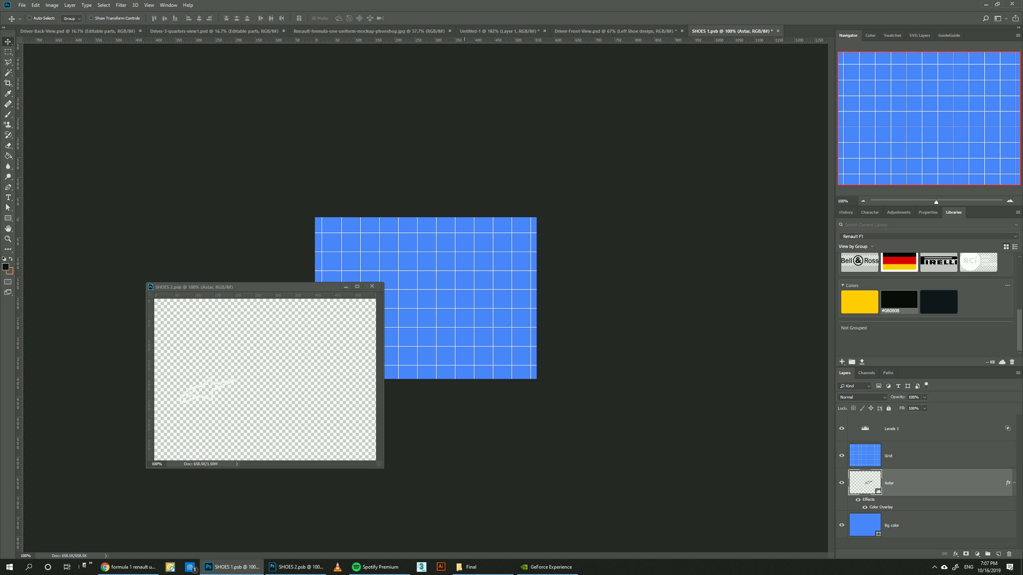
# - Move the Astar logo above the grid, nudge it down and right, hide the grid and background color, and update the front view
pyautogui.moveTo(907, 483); pyautogui.dragTo(906, 450)
pyautogui.moveTo(453, 309); pyautogui.dragTo(469, 318)
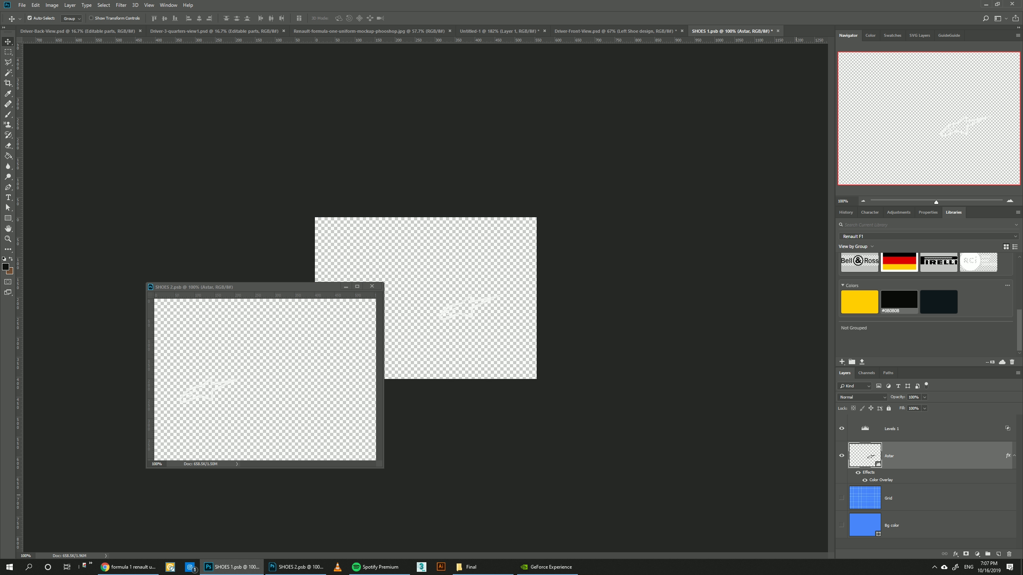
pyautogui.hotkey('ctrl', 's')
pyautogui.click(371, 286)
pyautogui.click(608, 31)
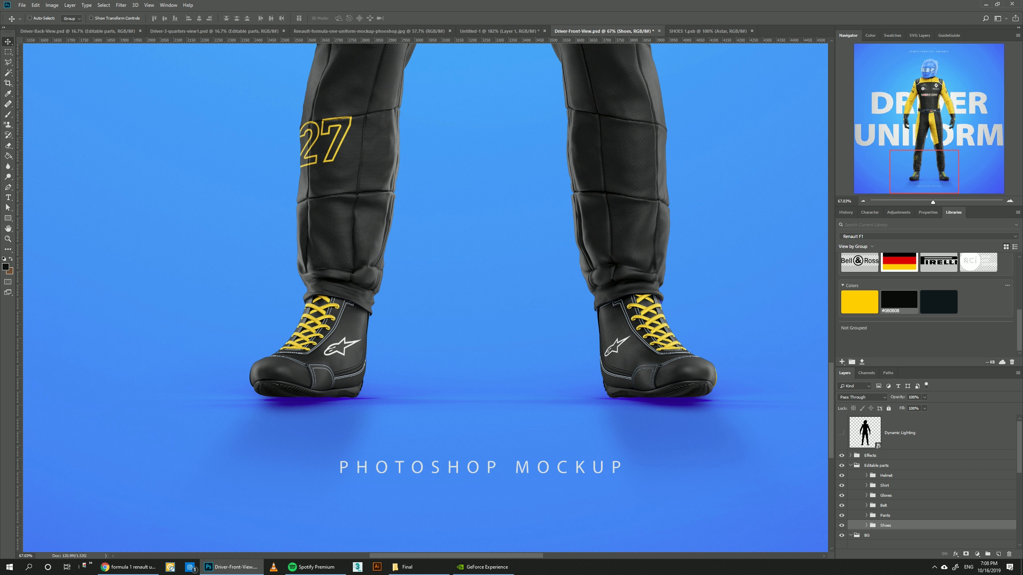
# - Color the mockup's background with the library's dark swatch #0E171C
pyautogui.scroll(-1, 425, 298)
pyautogui.scroll(-3, 931, 482)
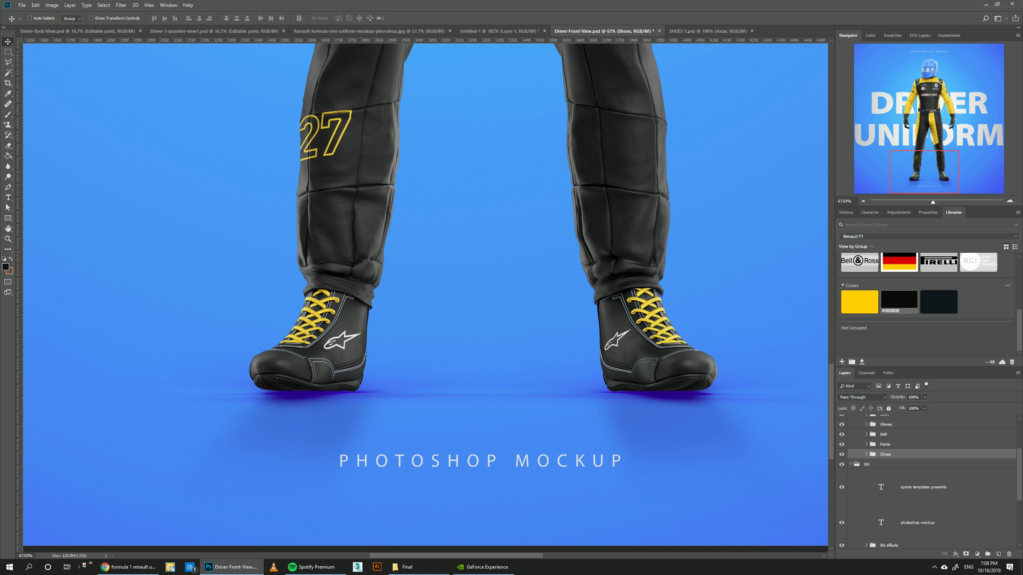
pyautogui.scroll(-3, 926, 482)
pyautogui.click(881, 531)
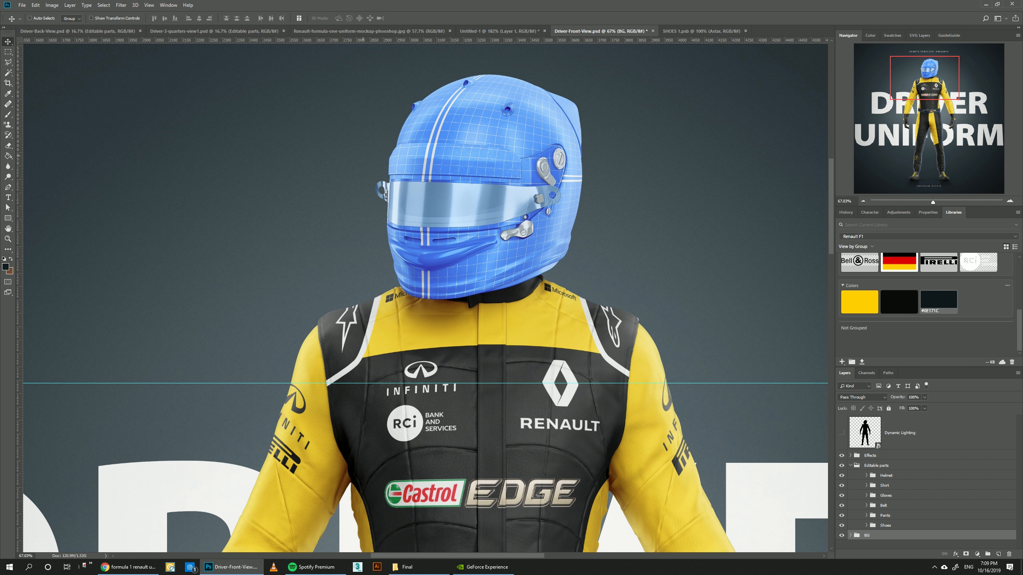
# - Open the Helmet design smart object and compare it with the helmet in the Renault reference image
pyautogui.click(886, 476)
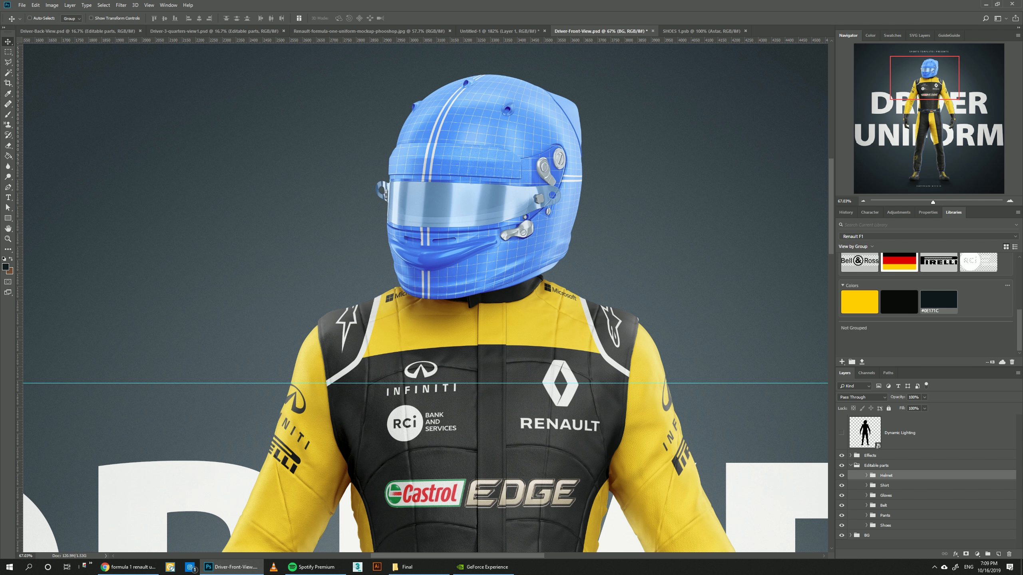
pyautogui.click(867, 475)
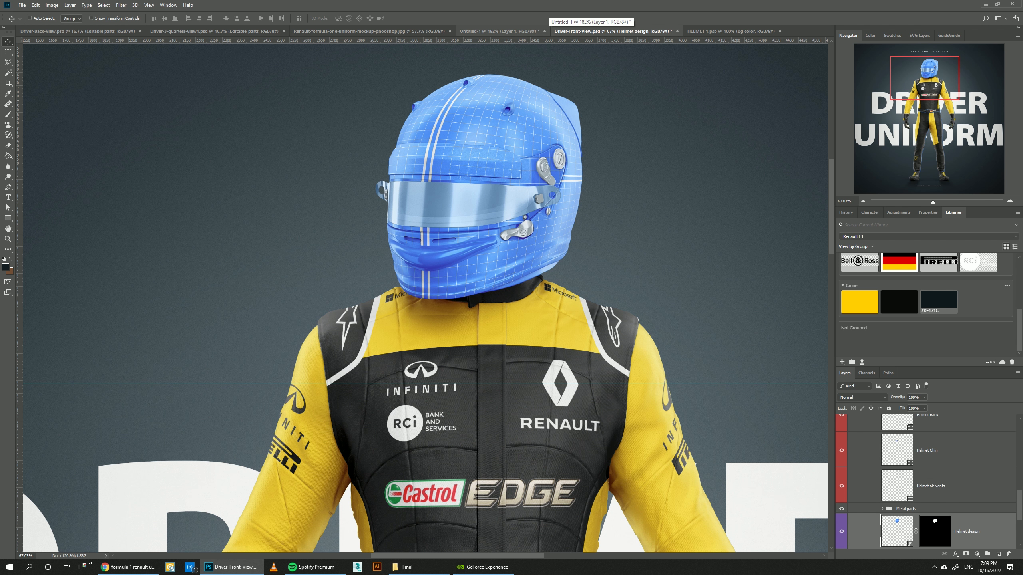
pyautogui.click(387, 31)
pyautogui.moveTo(916, 153); pyautogui.dragTo(932, 69)
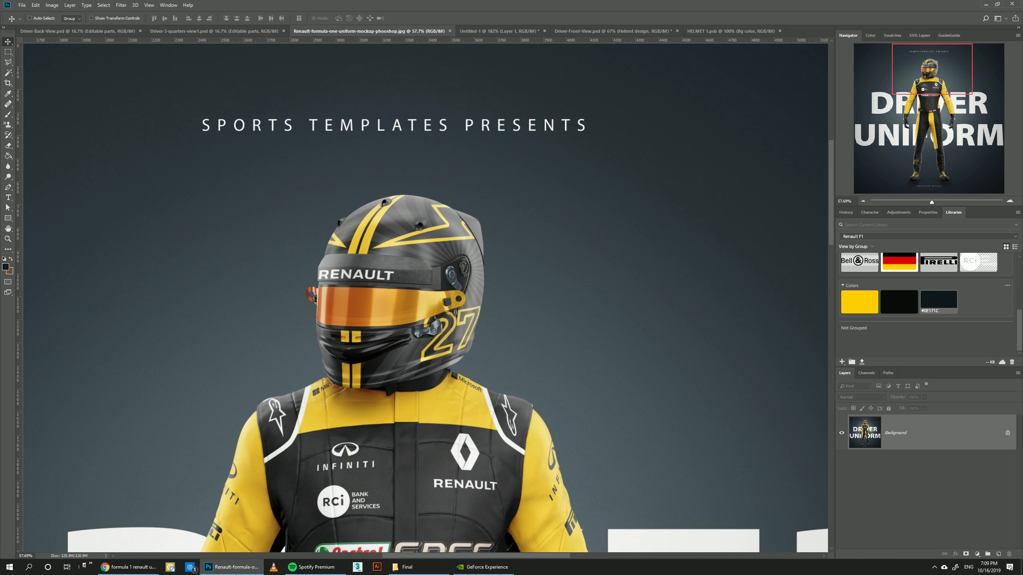
pyautogui.click(730, 32)
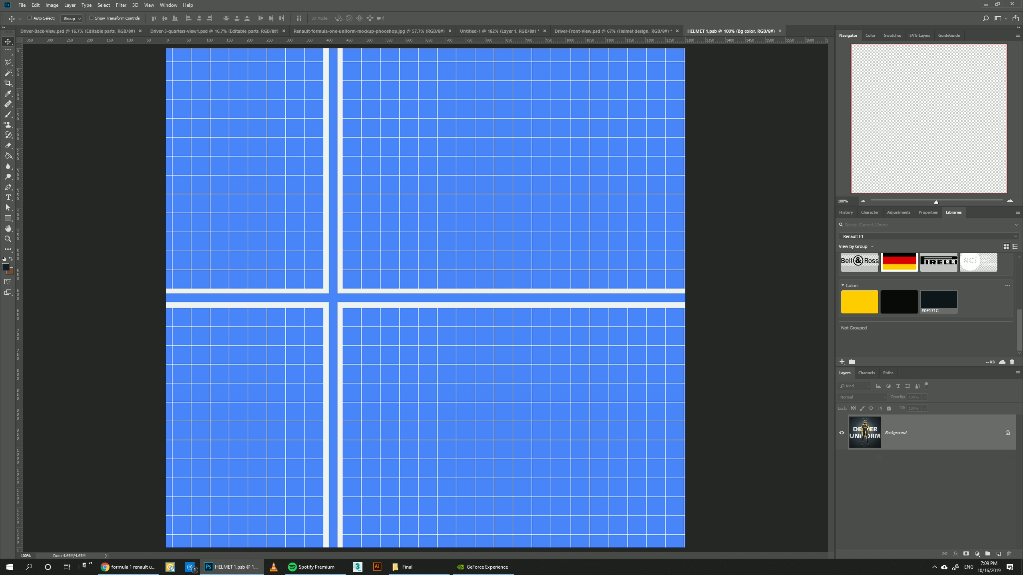
# - Draw a full-height vertical stripe about 44 by 1254 px along the central line's left side, above the grid, and color it yellow #FFCE00
pyautogui.press('u')
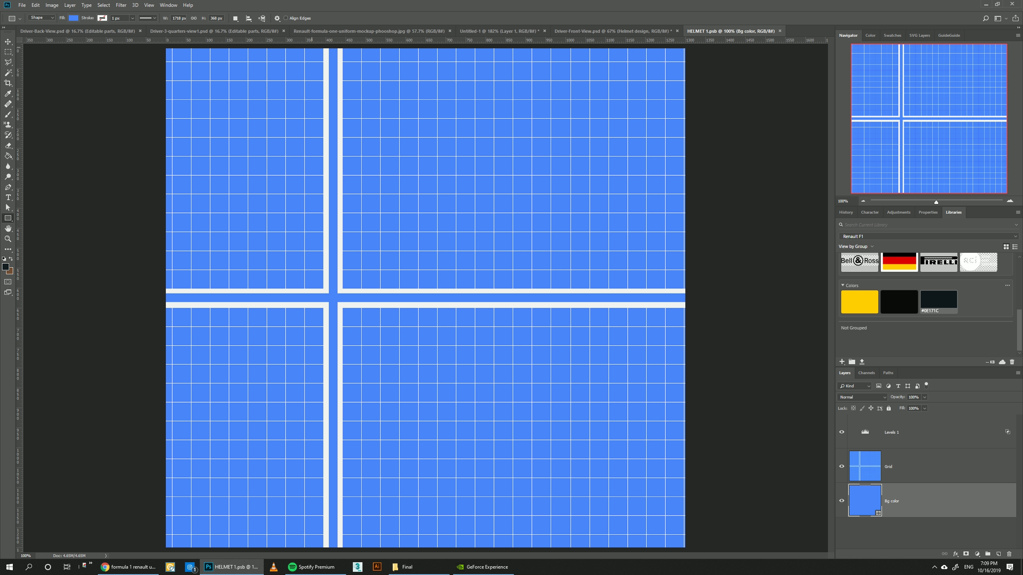
pyautogui.moveTo(311, 47); pyautogui.dragTo(329, 547)
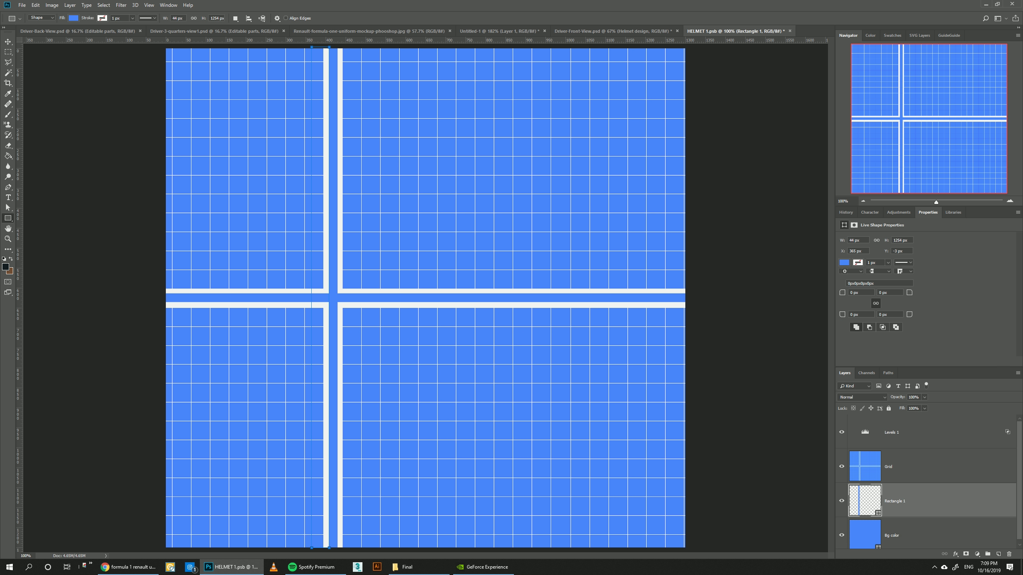
pyautogui.moveTo(906, 495); pyautogui.dragTo(904, 454)
pyautogui.click(954, 212)
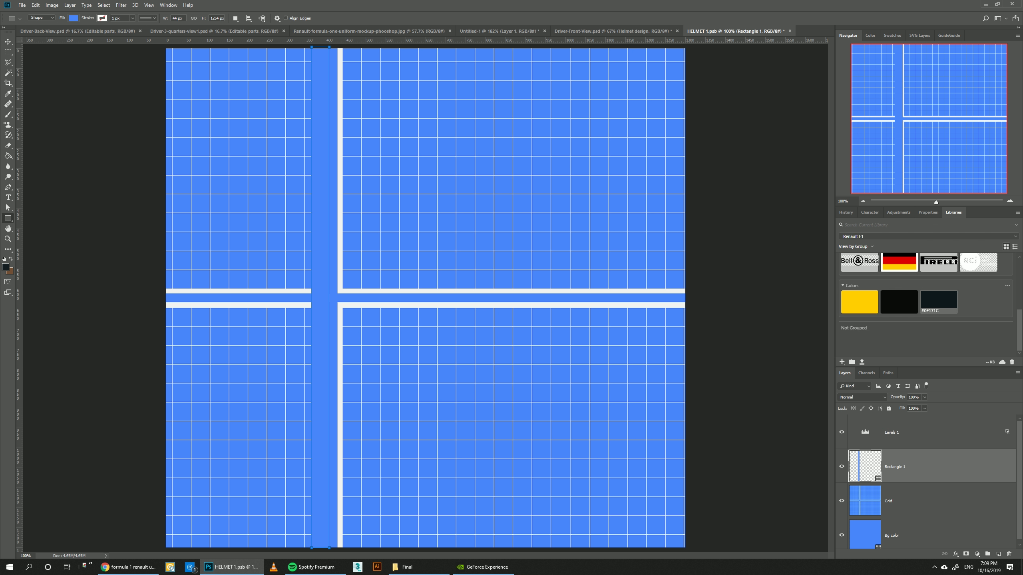
pyautogui.click(859, 300)
pyautogui.click(8, 42)
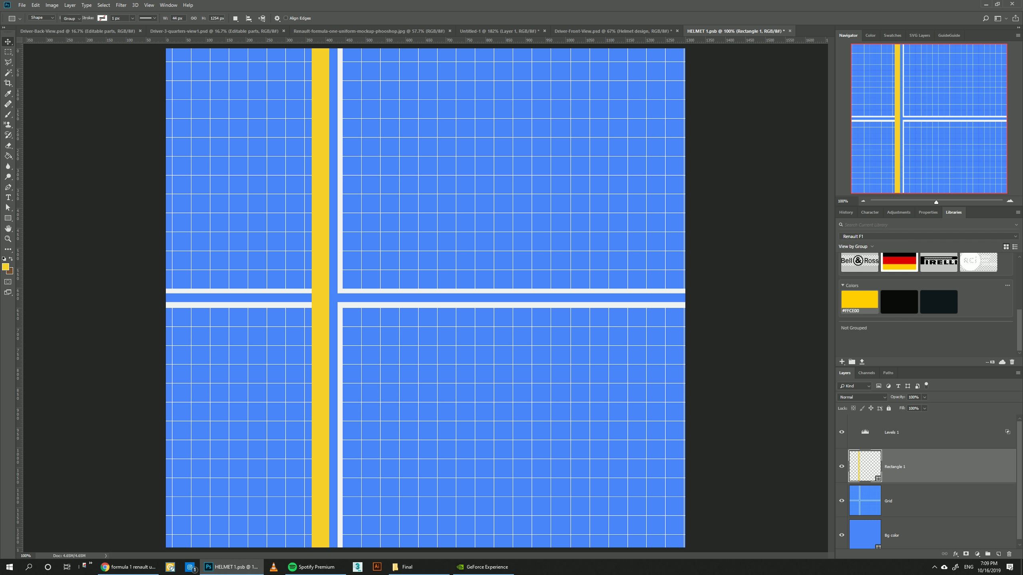
# - Duplicate the yellow stripe, place the copy on the other side of the central line, and compare with the reference helmet
pyautogui.hotkey('ctrl', 'j')
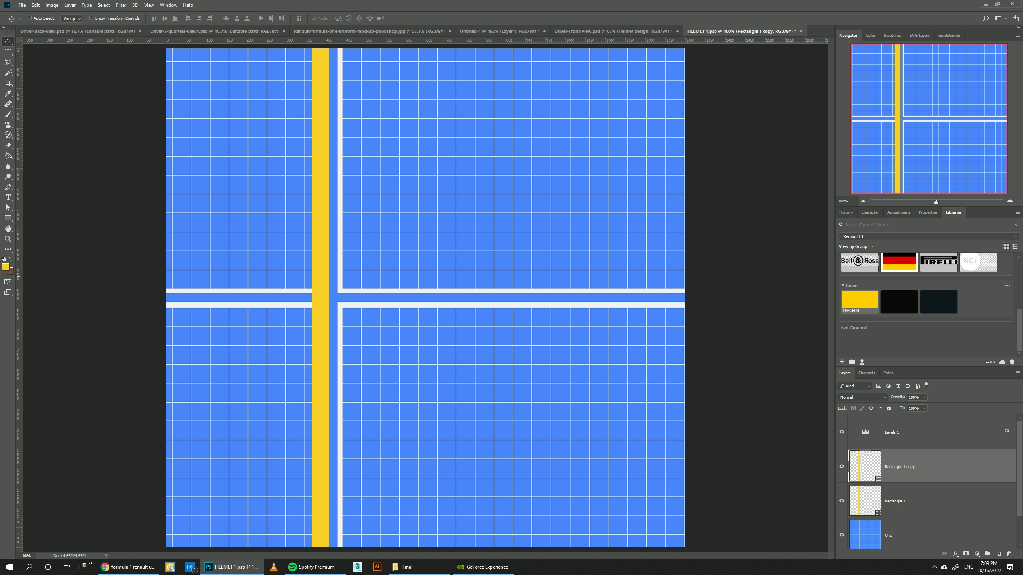
pyautogui.moveTo(320, 262); pyautogui.dragTo(346, 262)
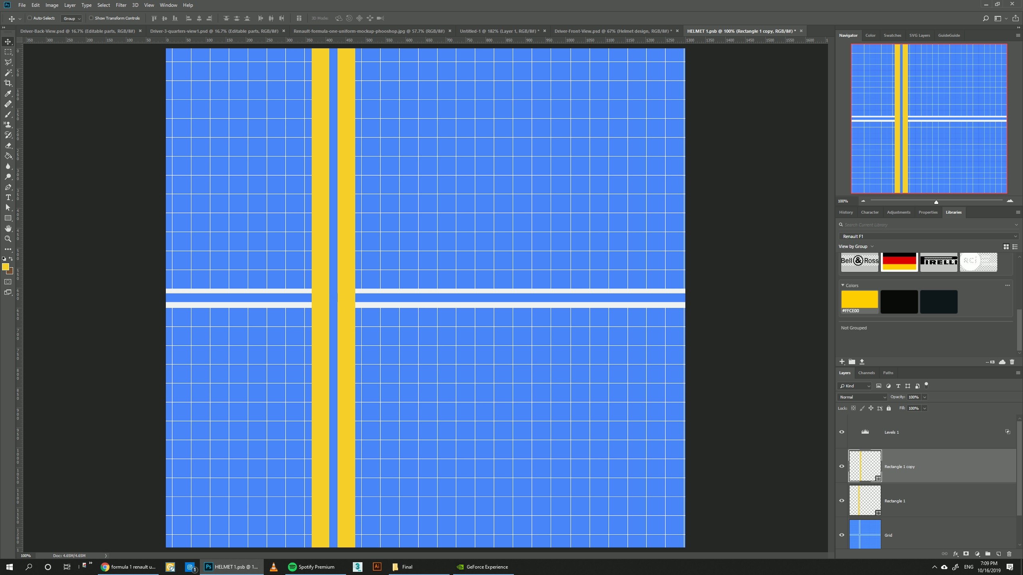
pyautogui.click(629, 31)
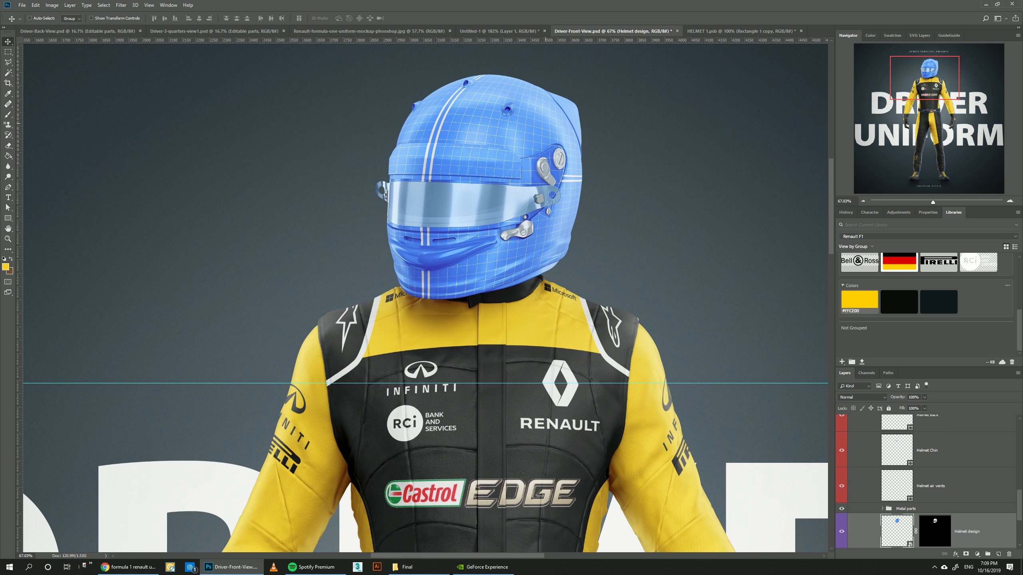
pyautogui.moveTo(419, 31); pyautogui.dragTo(459, 32)
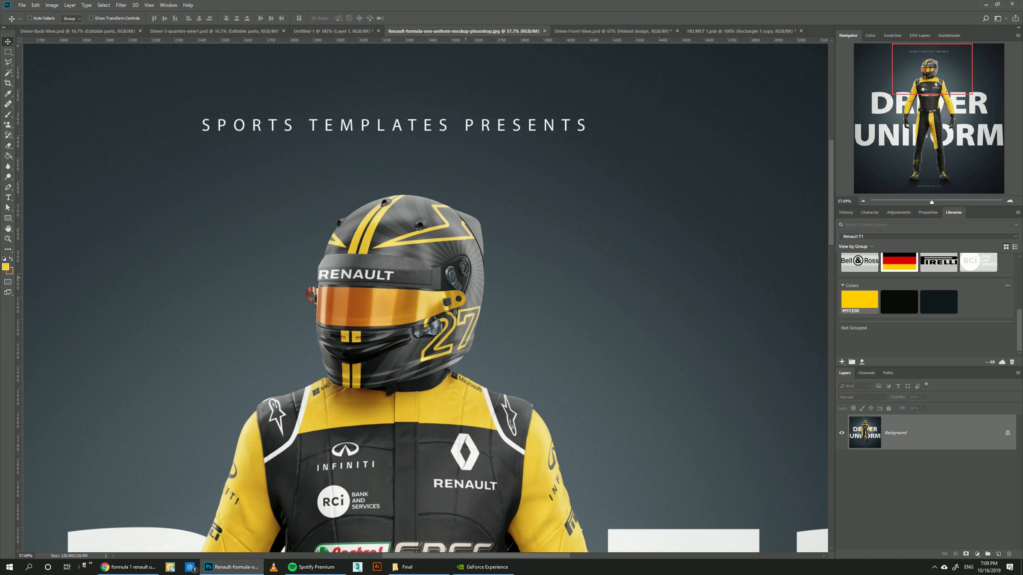
# - Place the library's Rays graphic over the right half of the helmet design and enlarge it past the canvas and stripes
pyautogui.click(740, 32)
pyautogui.scroll(2, 886, 299)
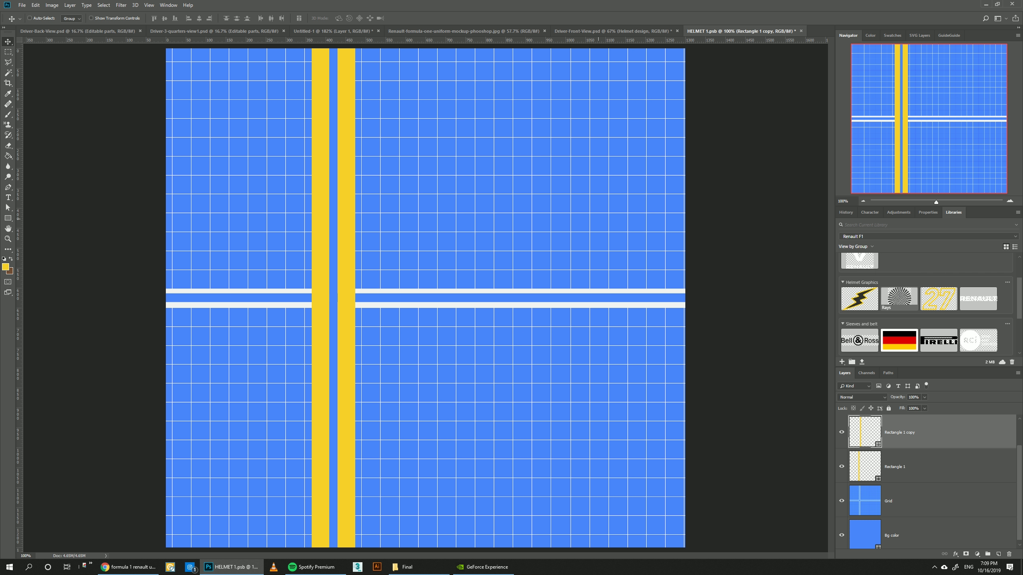
pyautogui.moveTo(899, 298); pyautogui.dragTo(632, 236)
pyautogui.scroll(-7, 632, 236)
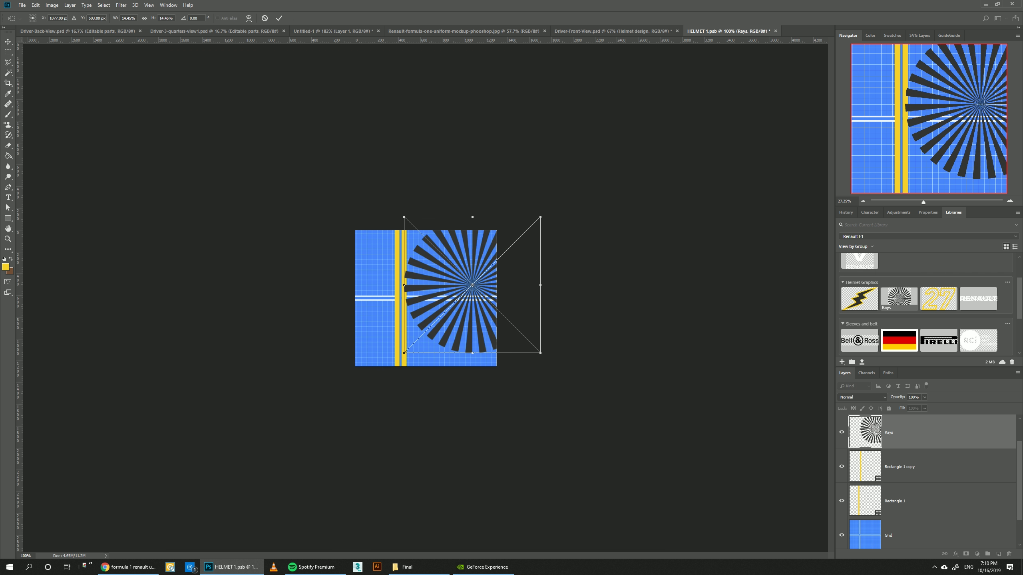
pyautogui.moveTo(406, 354); pyautogui.dragTo(370, 390)
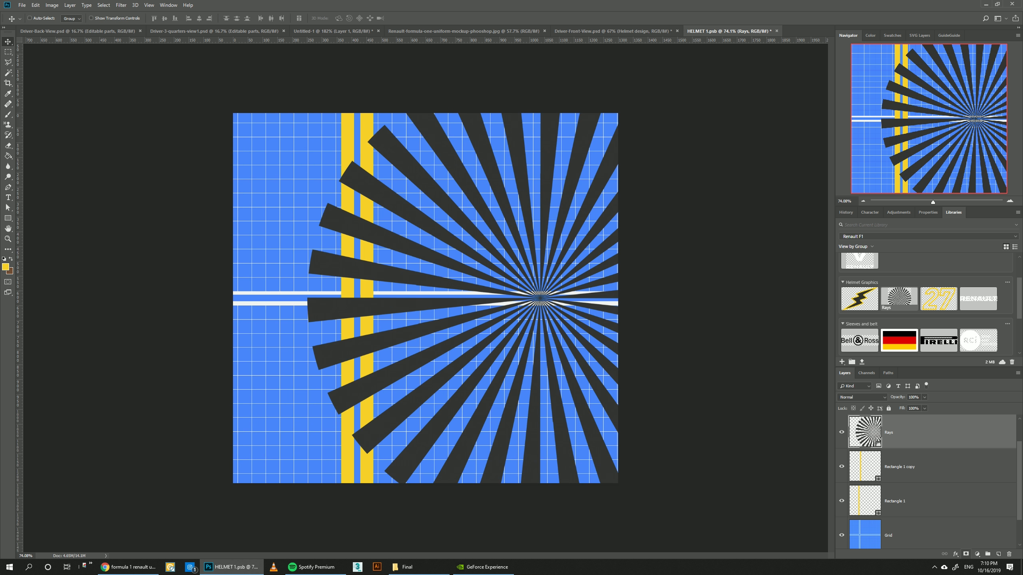
# - Mask the Rays layer with black from the canvas's left edge to the outer edge of the right yellow stripe
pyautogui.click(965, 555)
pyautogui.click(7, 52)
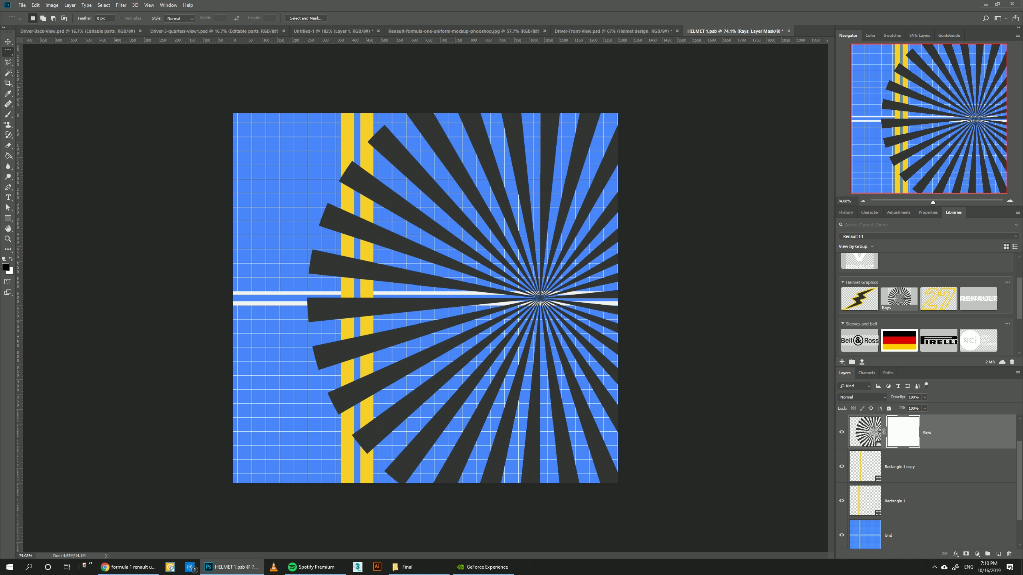
pyautogui.moveTo(233, 114); pyautogui.dragTo(374, 525)
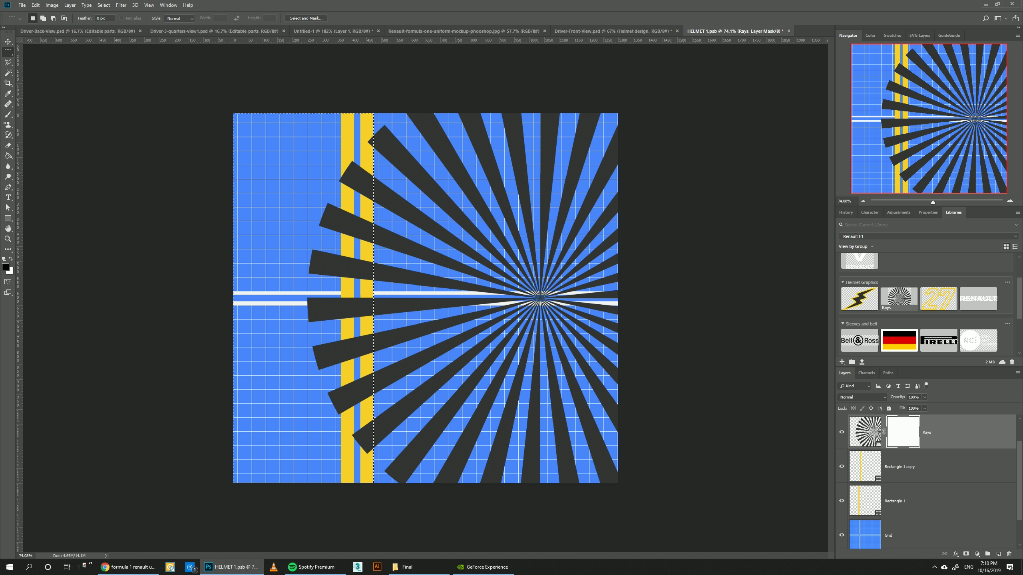
pyautogui.rightClick(473, 241)
pyautogui.click(496, 346)
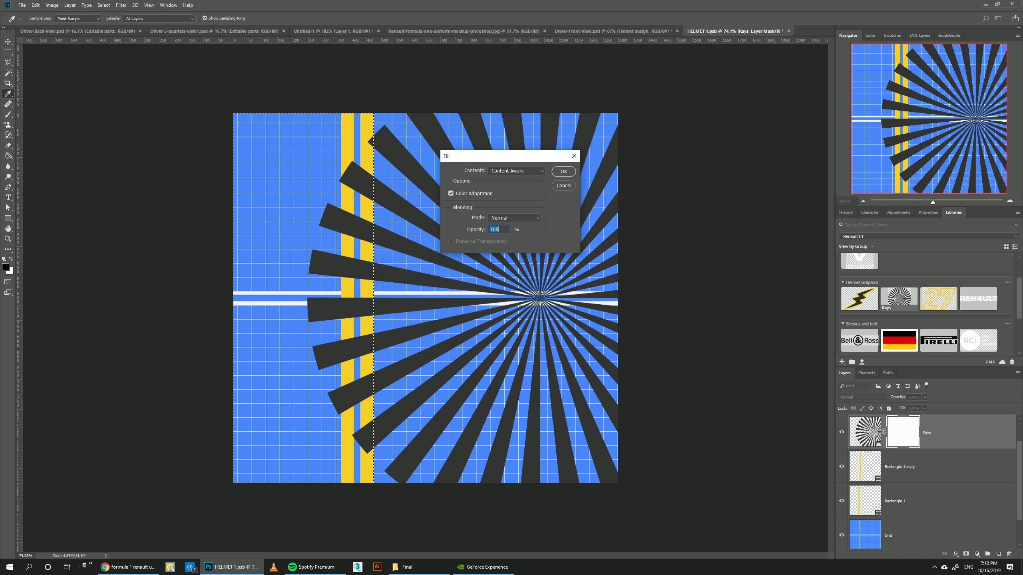
pyautogui.click(517, 171)
pyautogui.click(516, 234)
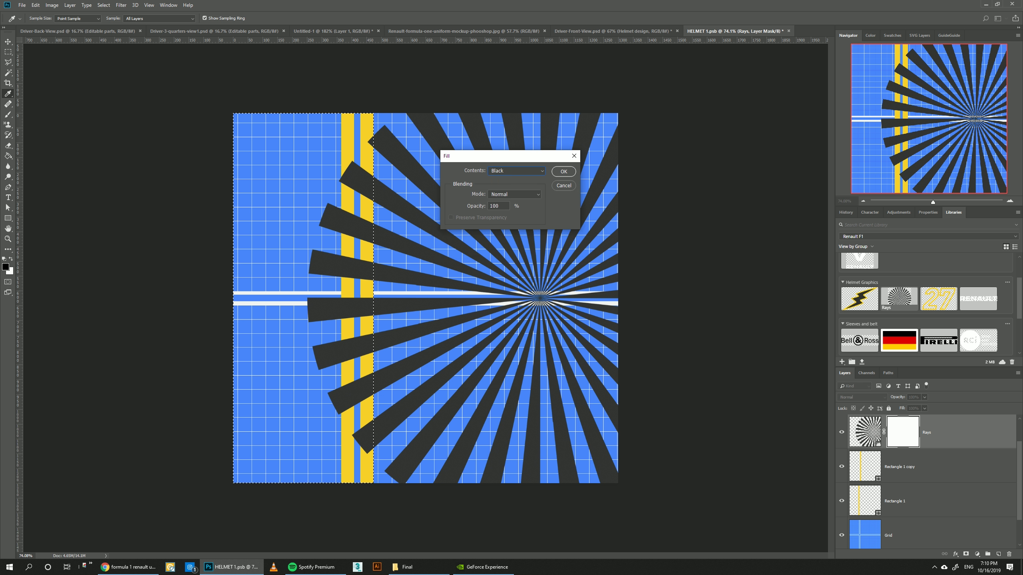
pyautogui.click(563, 171)
pyautogui.hotkey('ctrl', 'd')
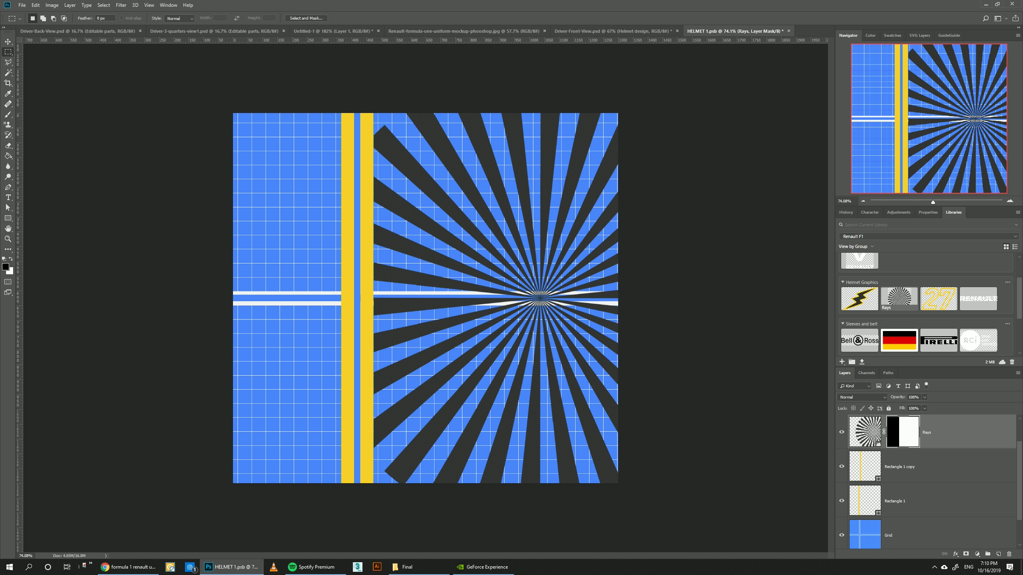
# - Duplicate the Rays layer, delete the copy's mask, and move the copy horizontally to the left side of the design
pyautogui.hotkey('ctrl', 'j')
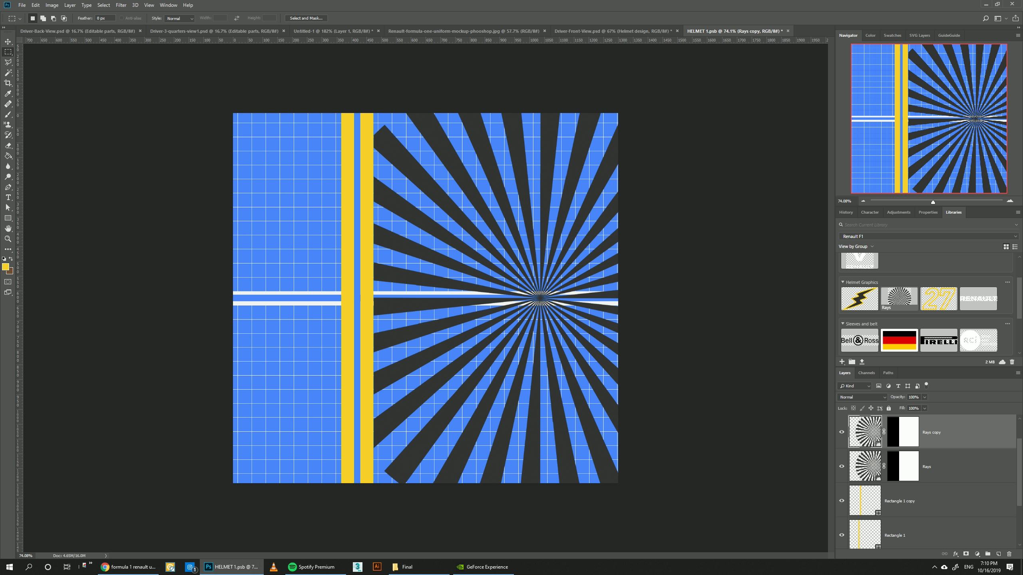
pyautogui.press('v')
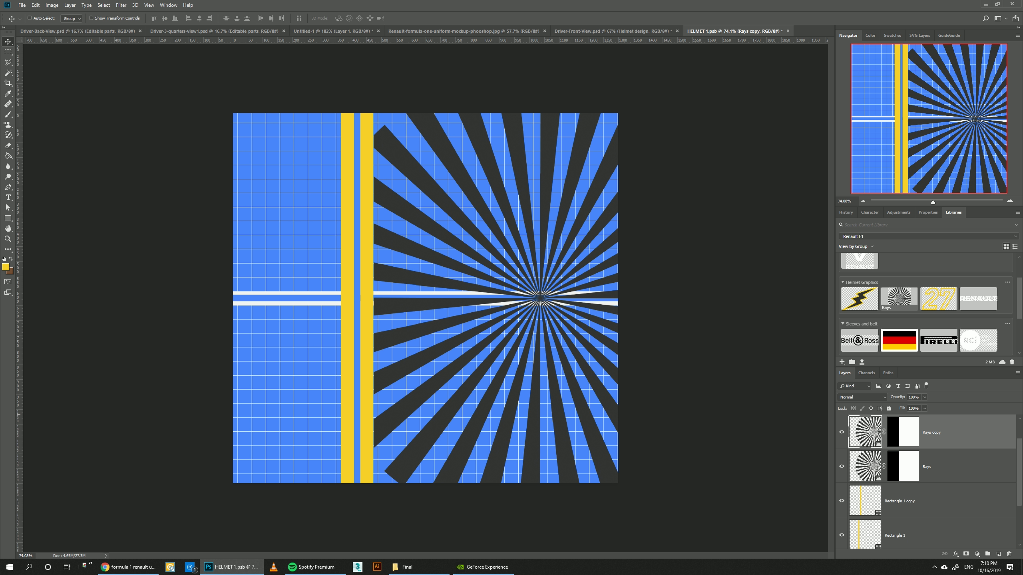
pyautogui.moveTo(903, 432); pyautogui.dragTo(1009, 554)
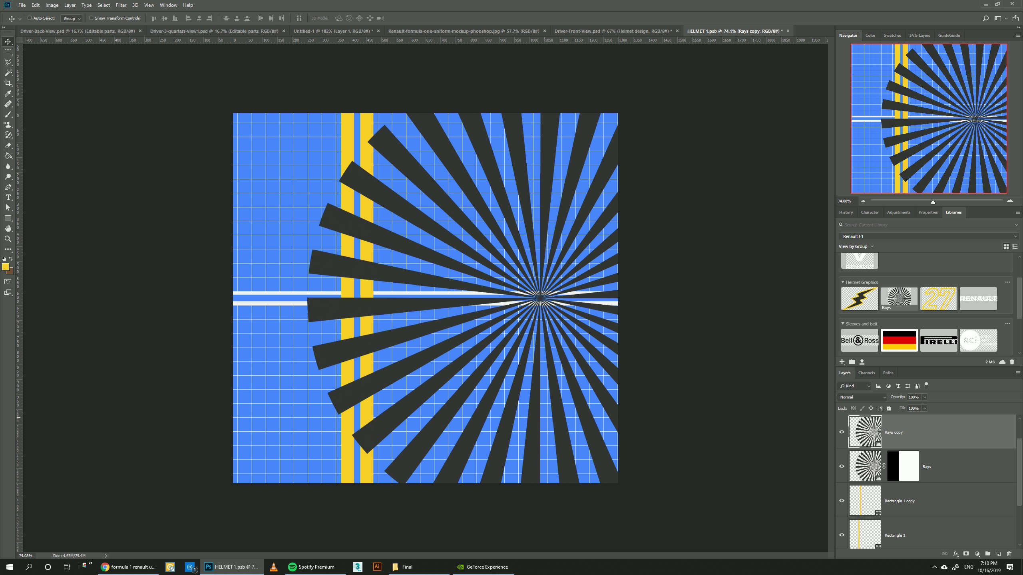
pyautogui.moveTo(504, 298); pyautogui.dragTo(149, 298)
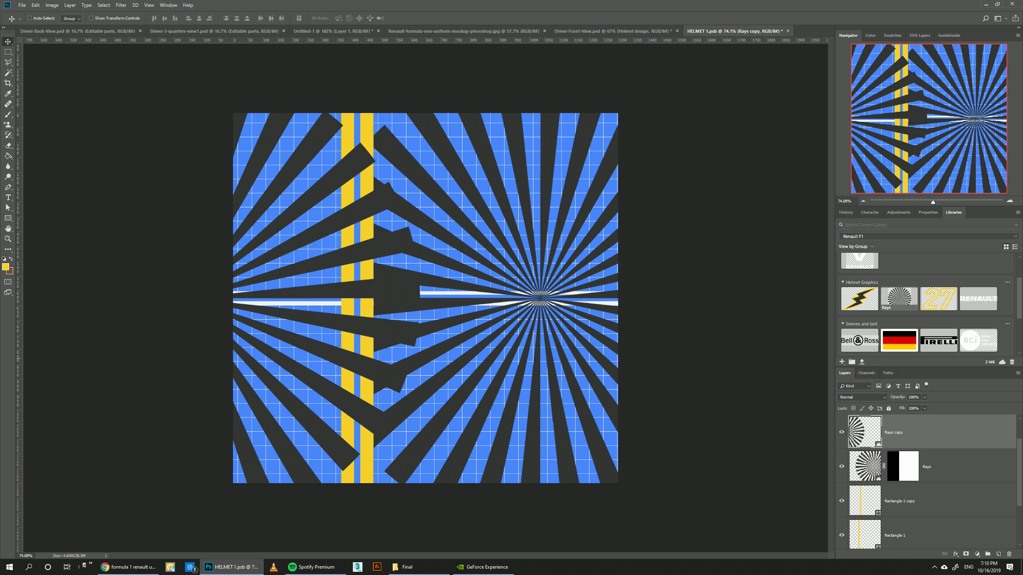
# - Mask the Rays copy so it is hidden over the yellow stripes and everything up to its right edge
pyautogui.click(8, 52)
pyautogui.moveTo(483, 87); pyautogui.dragTo(342, 548)
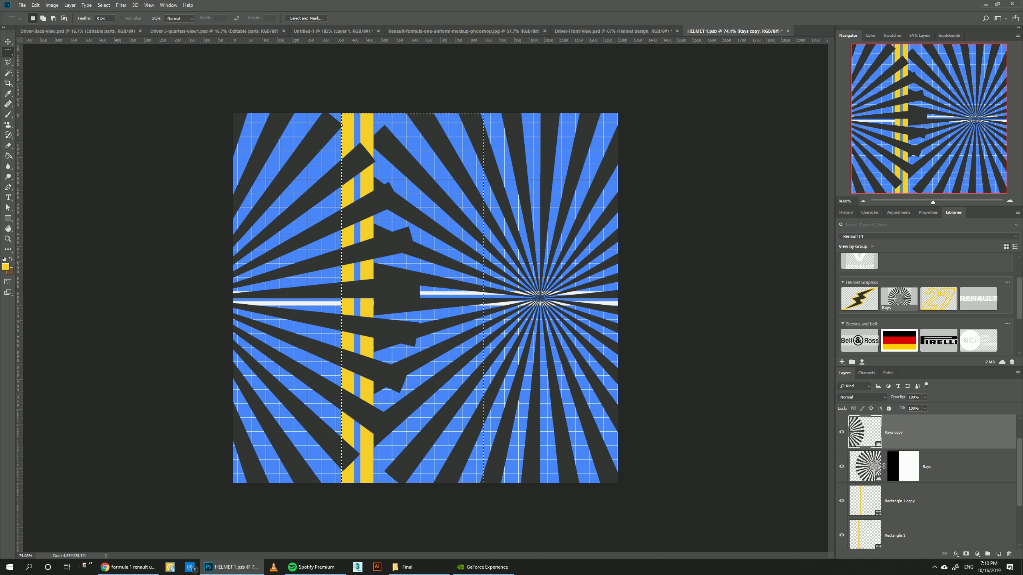
pyautogui.click(966, 554)
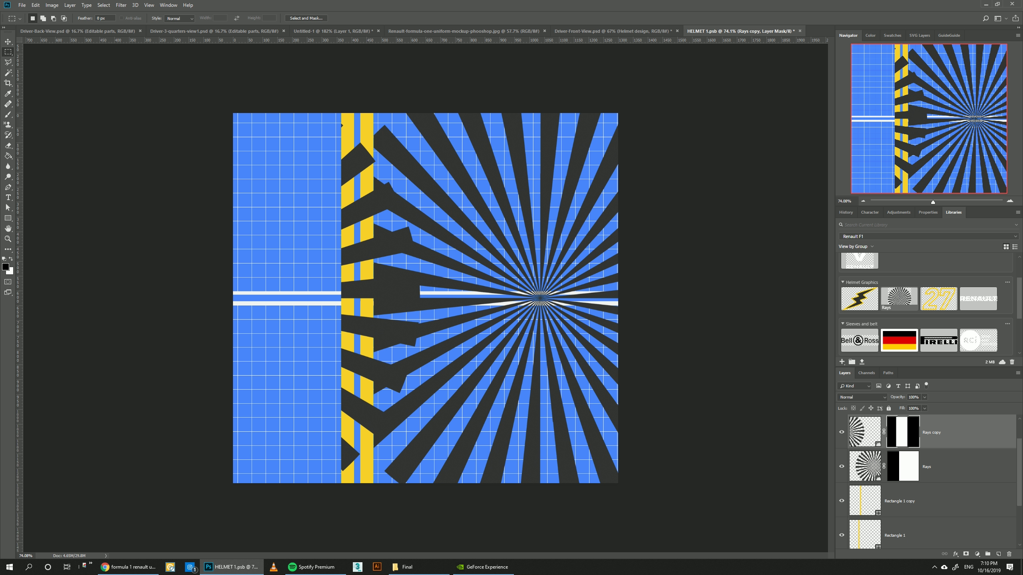
pyautogui.hotkey('ctrl', 'i')
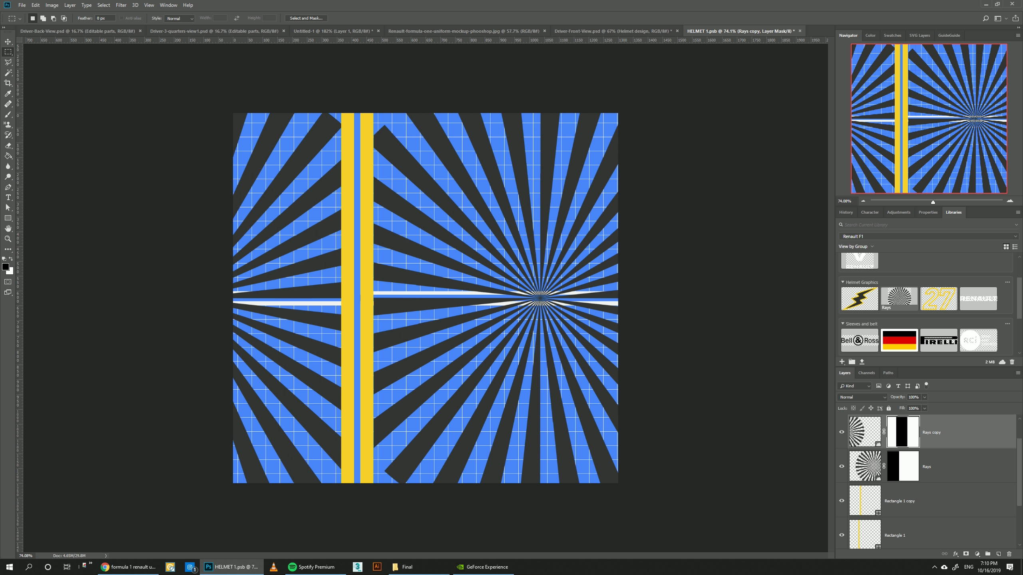
# - Hide the Grid layer and color the Bg color layer with the library's near-black swatch
pyautogui.scroll(-2, 926, 481)
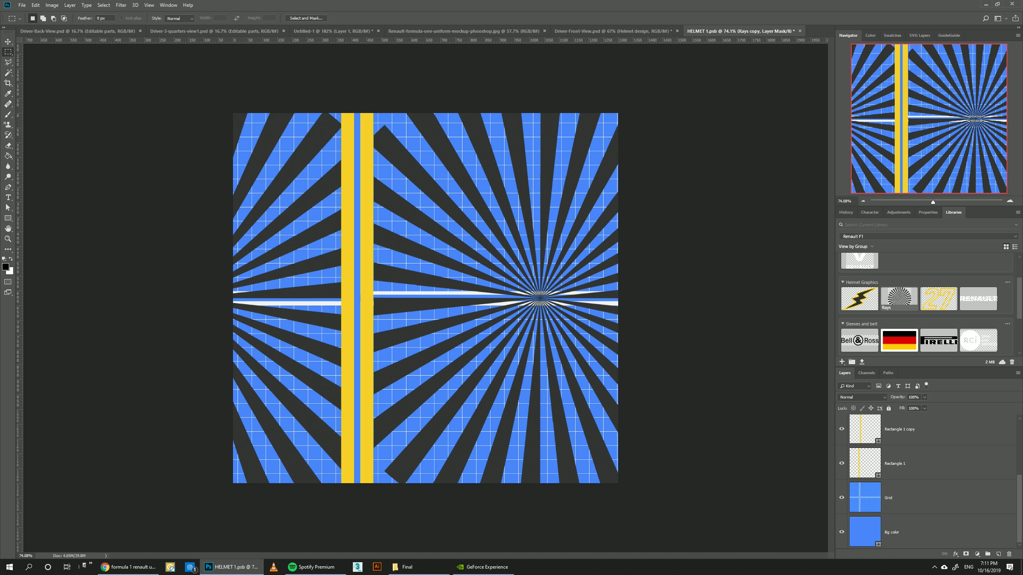
pyautogui.click(892, 532)
pyautogui.click(841, 532)
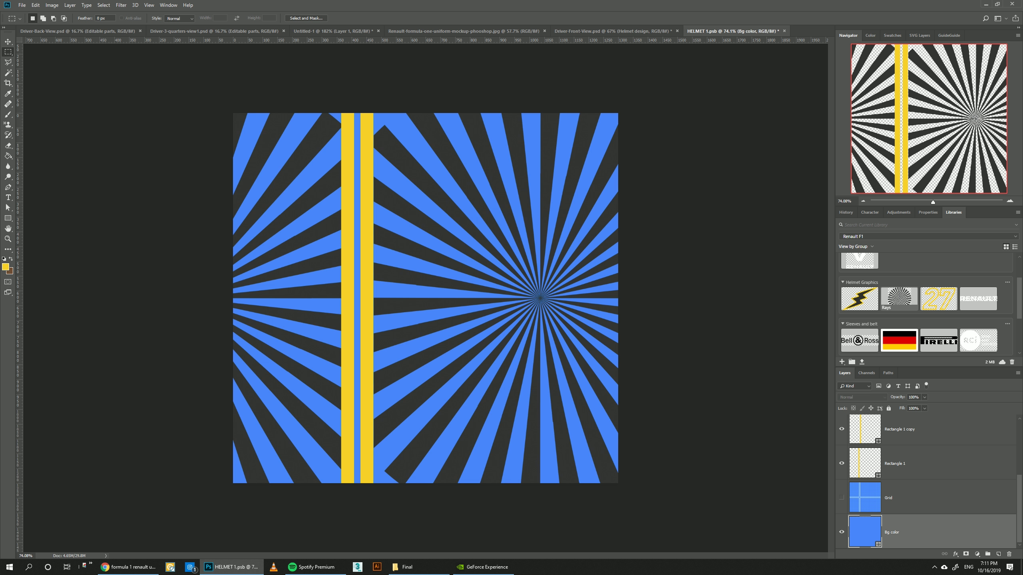
pyautogui.scroll(-2, 926, 303)
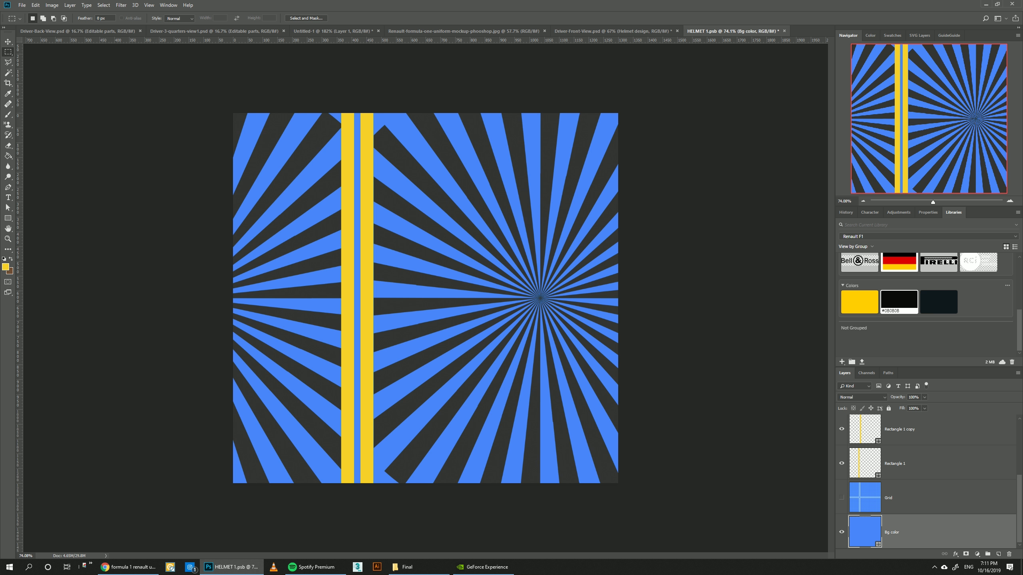
pyautogui.click(899, 302)
pyautogui.hotkey('alt', 'BackSpace')
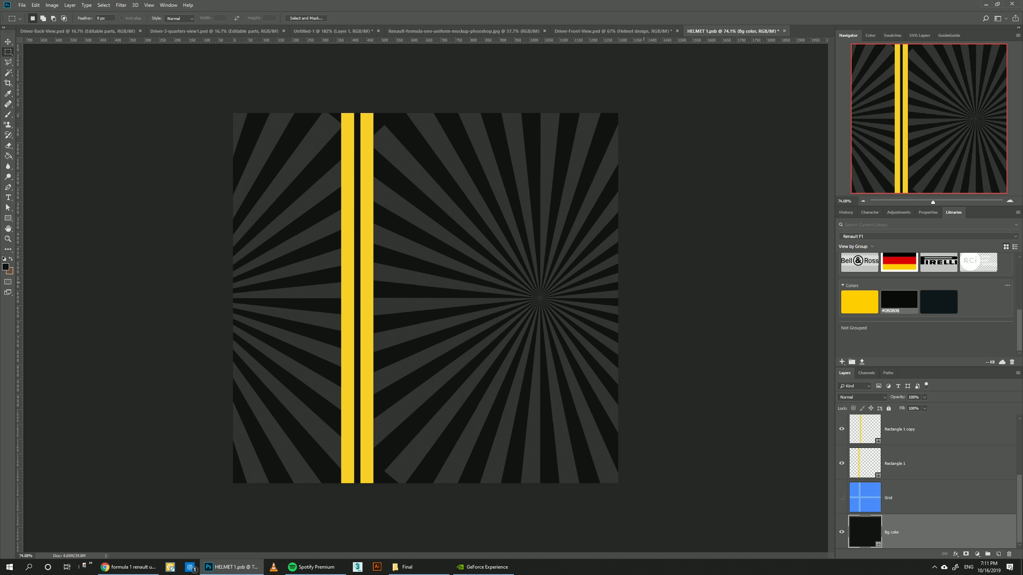
# - Save the helmet design and compare the updated mockup with the Renault reference image
pyautogui.hotkey('ctrl', 's')
pyautogui.hotkey('ctrl', 'shift', 'Tab')
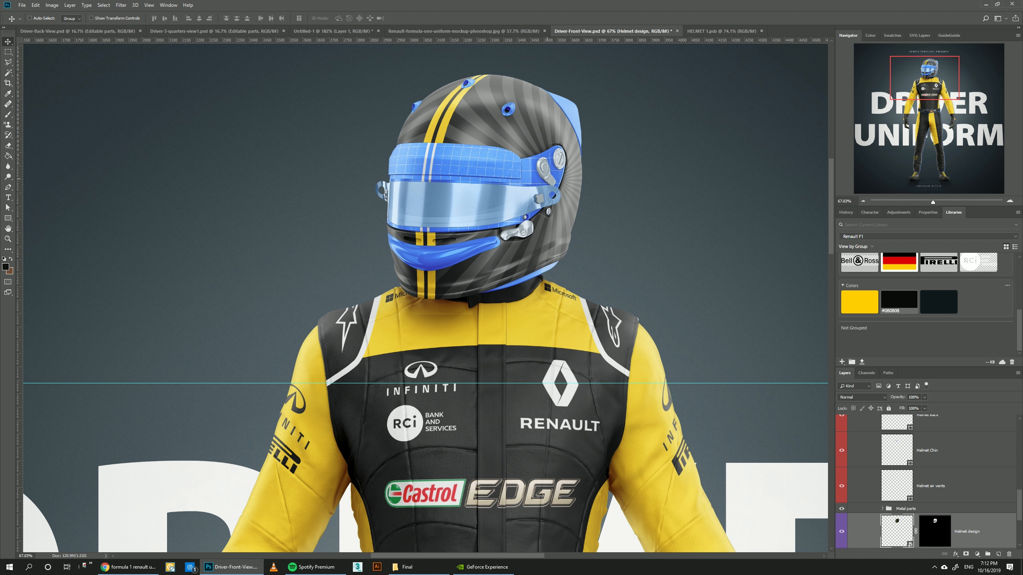
pyautogui.hotkey('ctrl', 'shift', 'Tab')
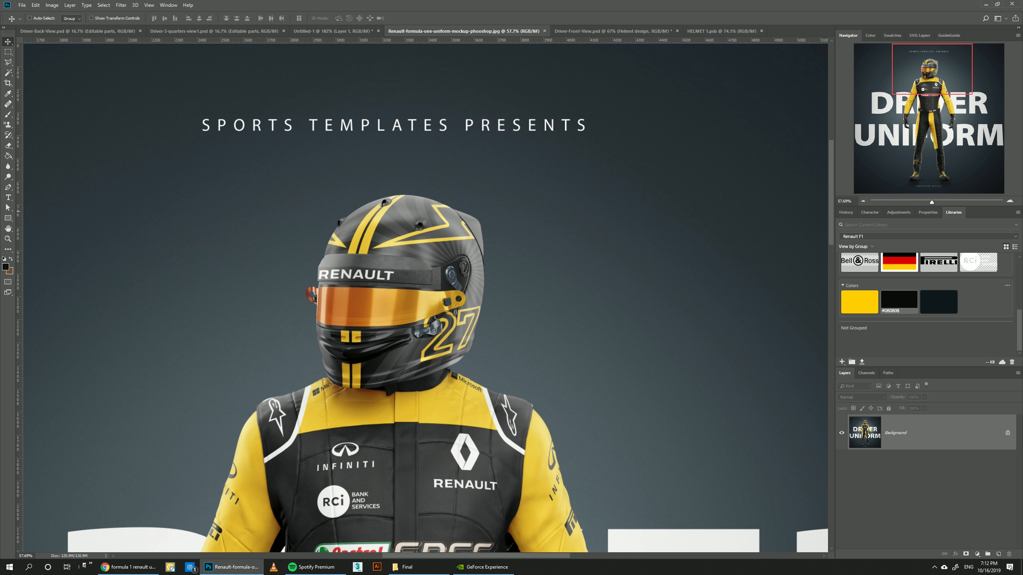
# - Place the library's lightning bolt graphic in the helmet design's upper right, centered at about X 1081 px, Y 47 px
pyautogui.click(722, 31)
pyautogui.scroll(5, 926, 304)
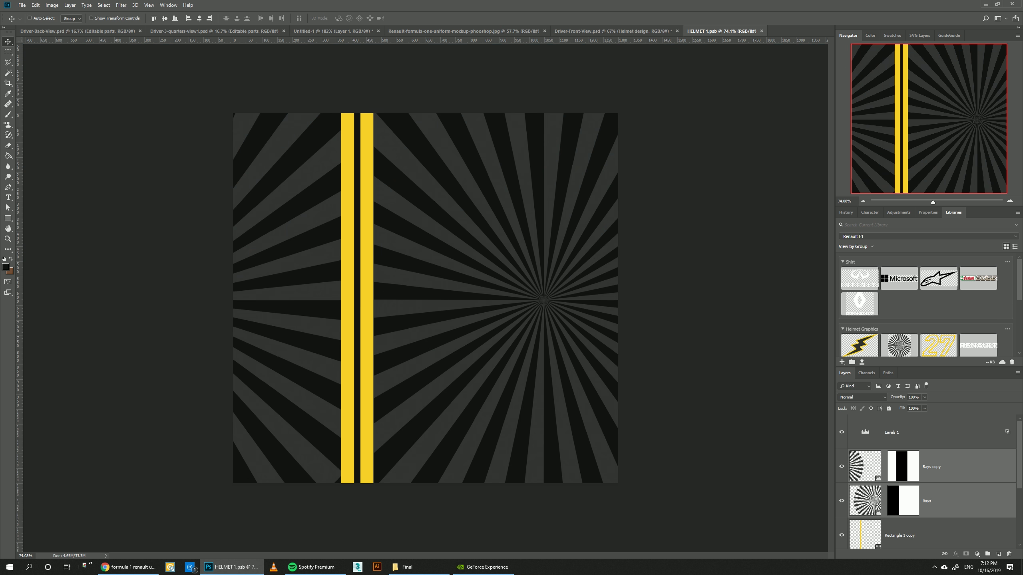
pyautogui.moveTo(859, 345); pyautogui.dragTo(606, 127)
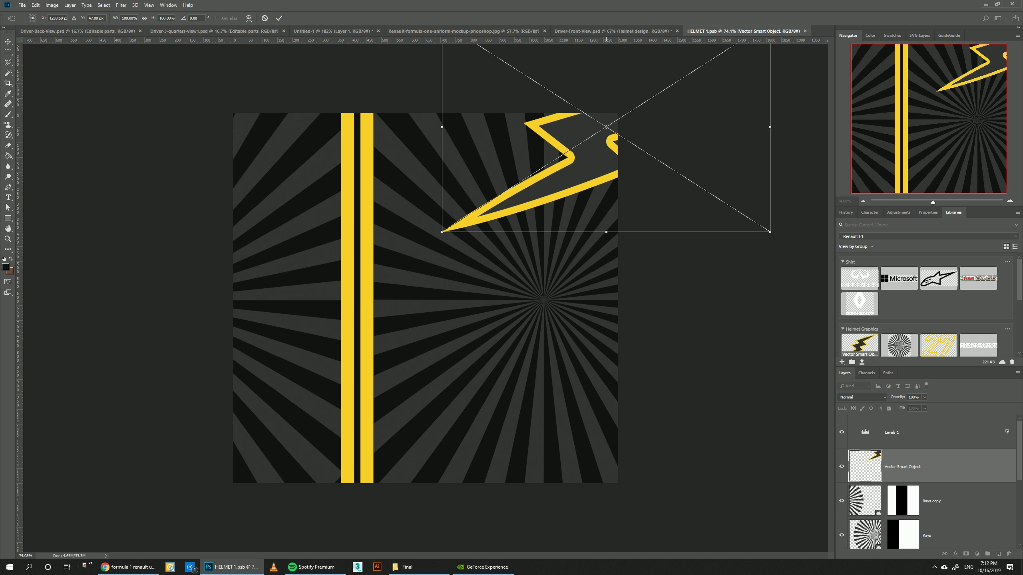
pyautogui.moveTo(591, 166); pyautogui.dragTo(539, 166)
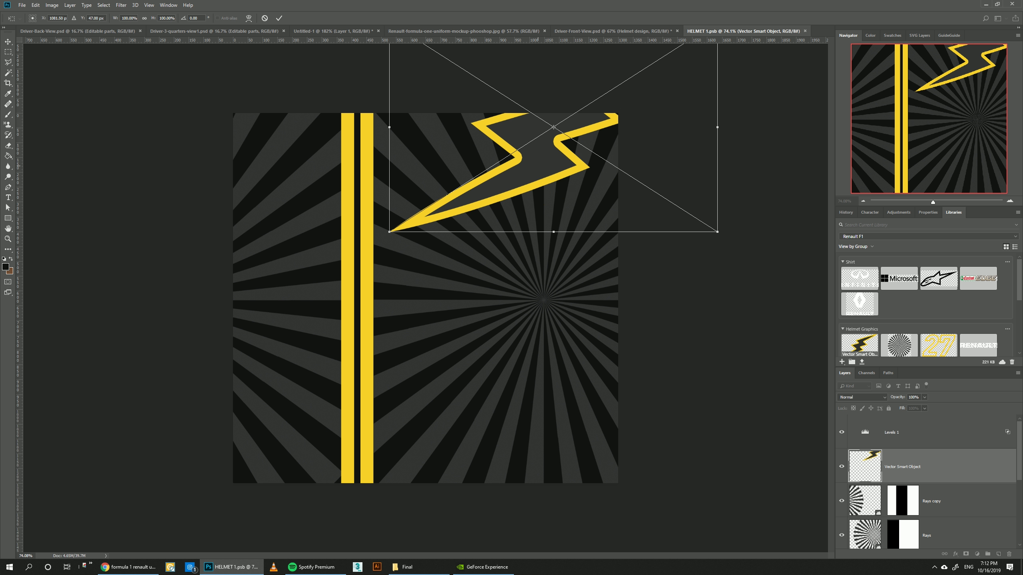
pyautogui.press('Return')
# - Duplicate the lightning bolt, flip the copy horizontally, move it to the left side of the stripes, and save the design
pyautogui.hotkey('ctrl', 'j')
pyautogui.hotkey('ctrl', 't')
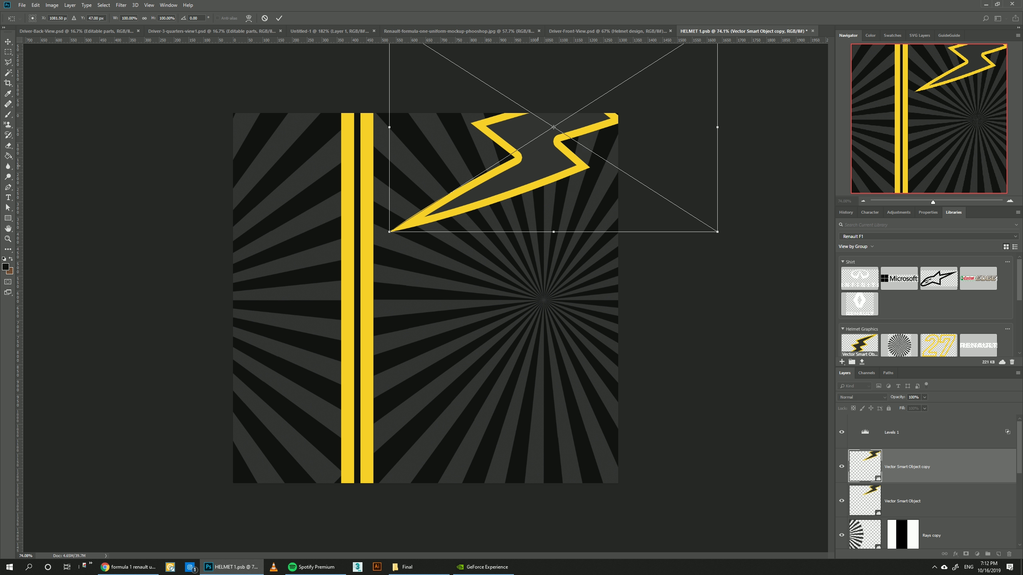
pyautogui.rightClick(538, 165)
pyautogui.click(564, 258)
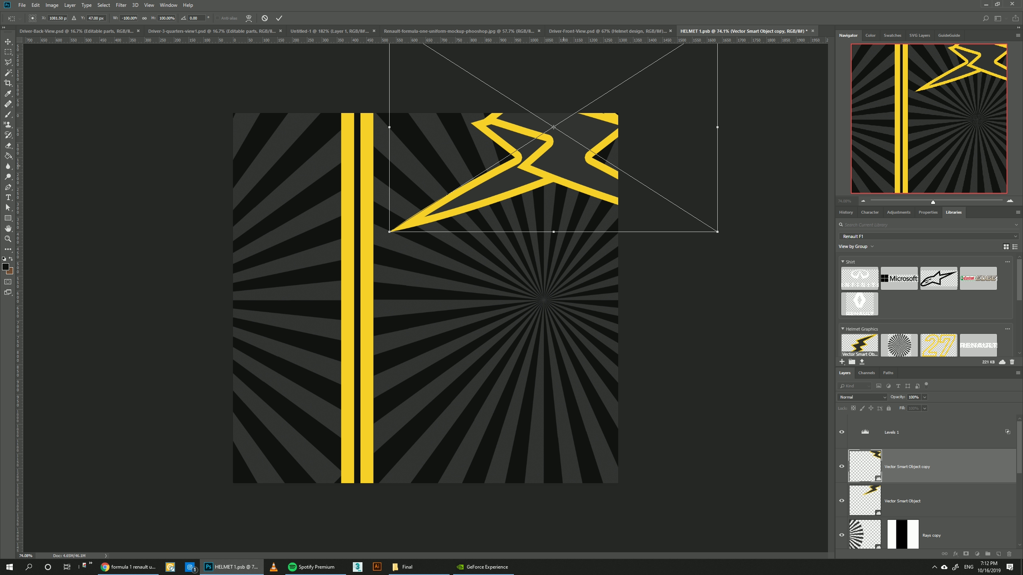
pyautogui.moveTo(570, 152); pyautogui.dragTo(185, 152)
pyautogui.press('Return')
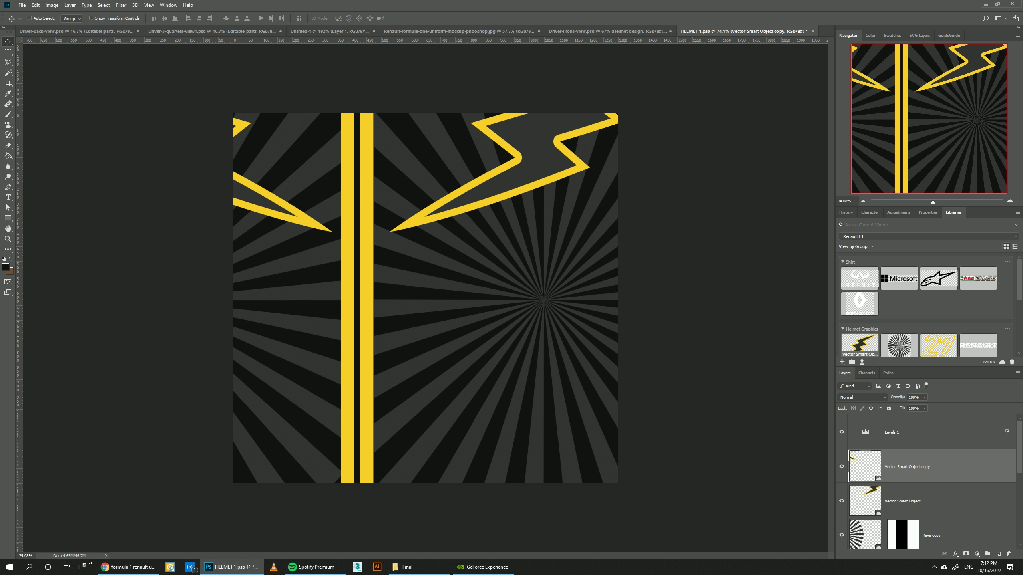
pyautogui.hotkey('ctrl', 's')
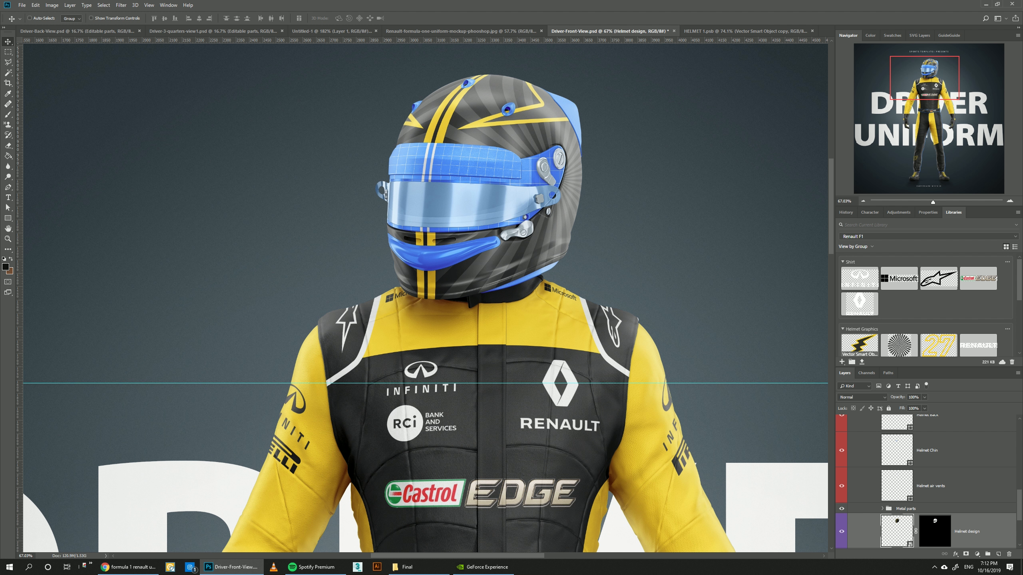
# - Place the library's 27 graphic in the helmet design's lower right, shift it slightly left and down, save, and check the mockup
pyautogui.click(725, 31)
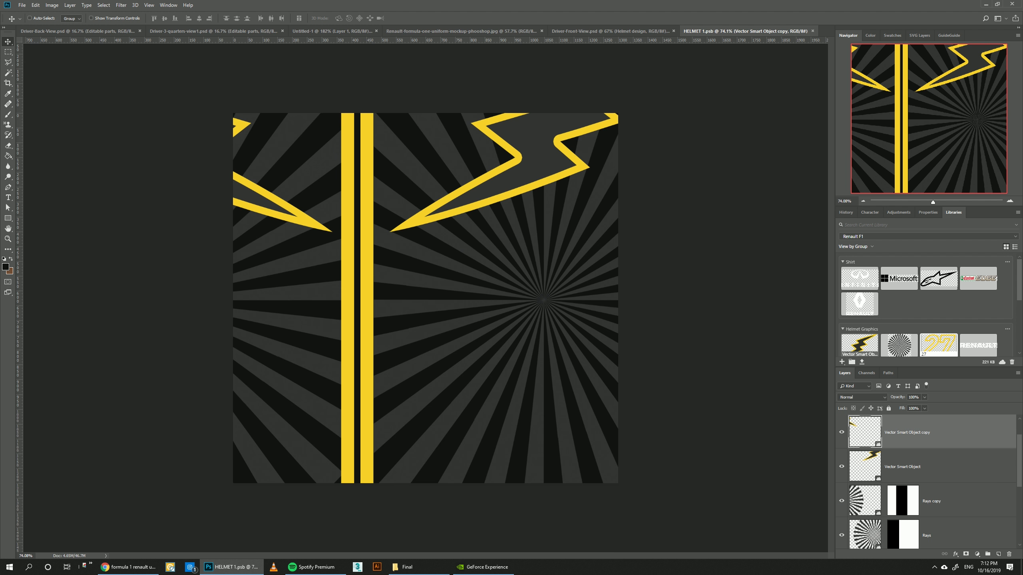
pyautogui.moveTo(938, 344); pyautogui.dragTo(514, 397)
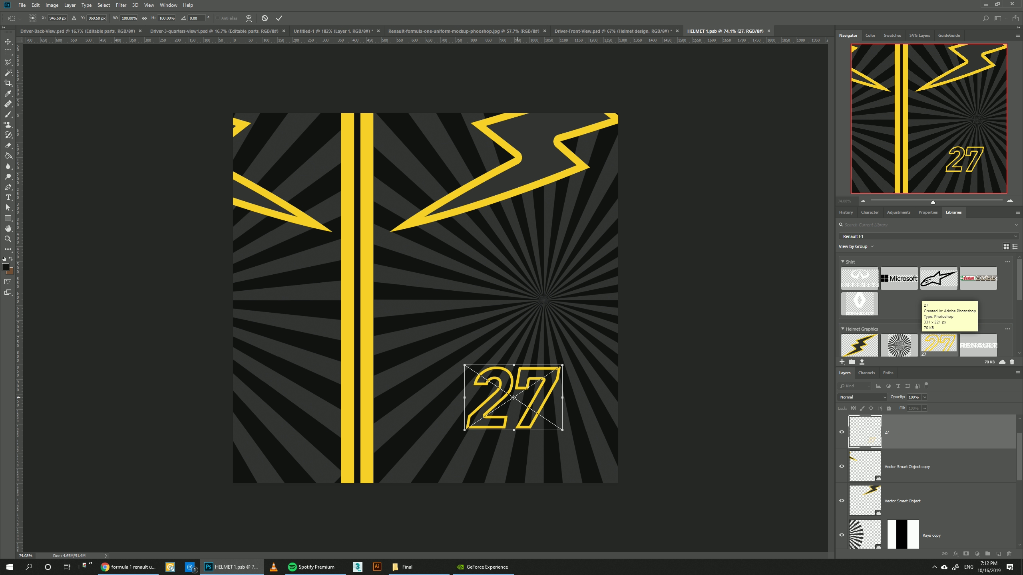
pyautogui.press('Return')
pyautogui.hotkey('shift', 'Left')
pyautogui.hotkey('shift', 'Left')
pyautogui.hotkey('shift', 'Left')
pyautogui.hotkey('shift', 'Left')
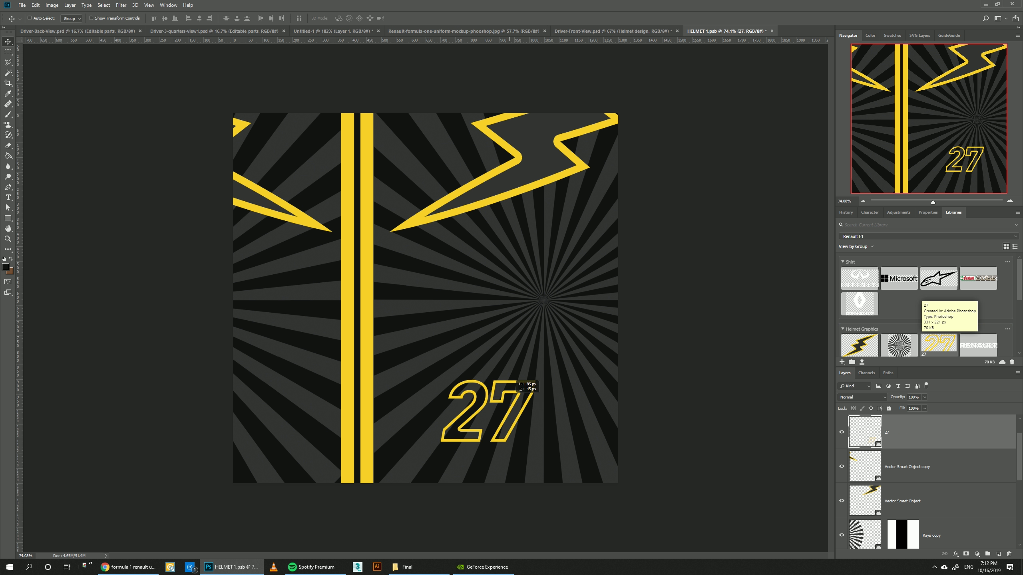
pyautogui.hotkey('shift', 'Down')
pyautogui.hotkey('shift', 'Down')
pyautogui.hotkey('shift', 'Down')
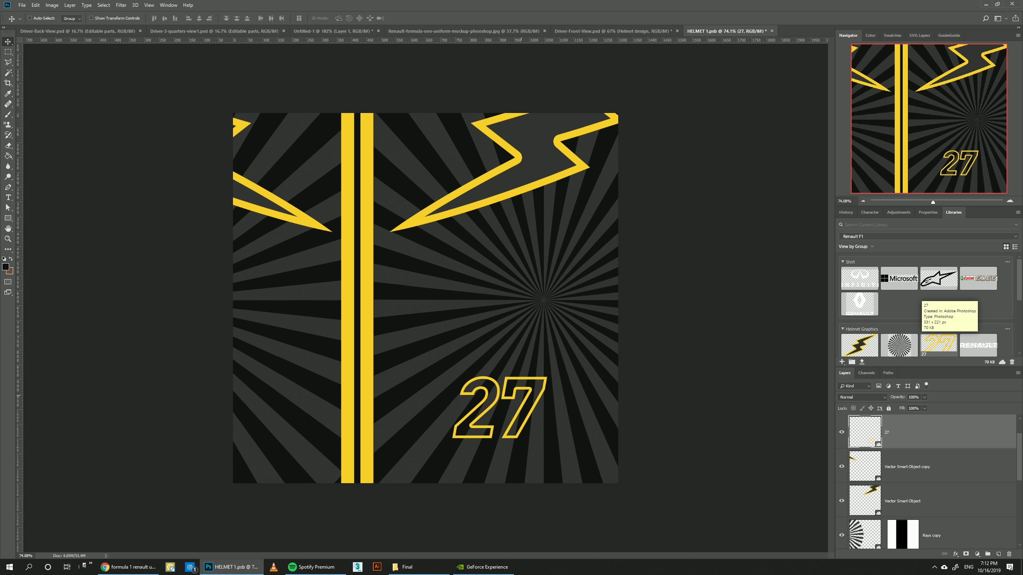
pyautogui.hotkey('ctrl', 's')
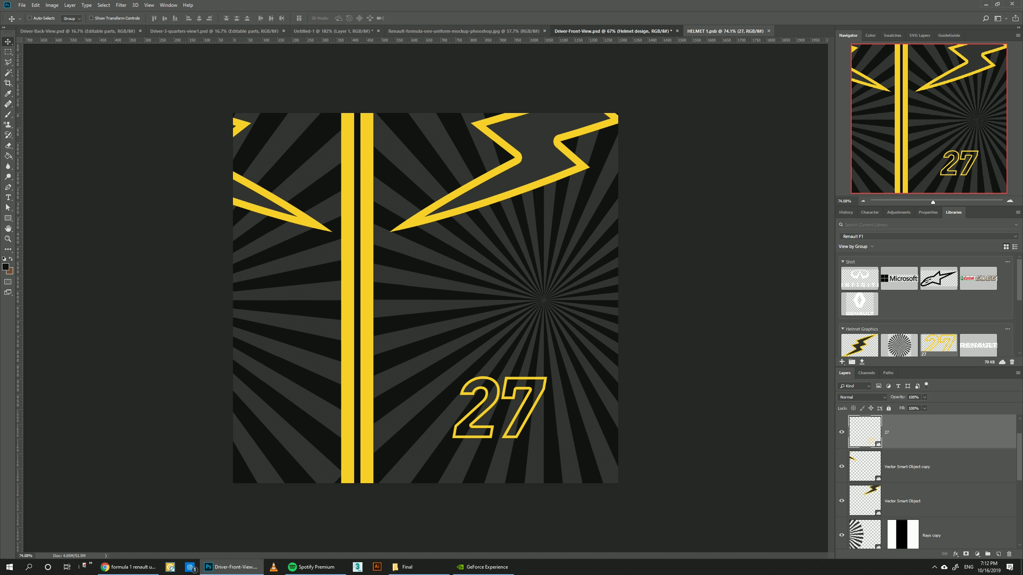
pyautogui.click(612, 31)
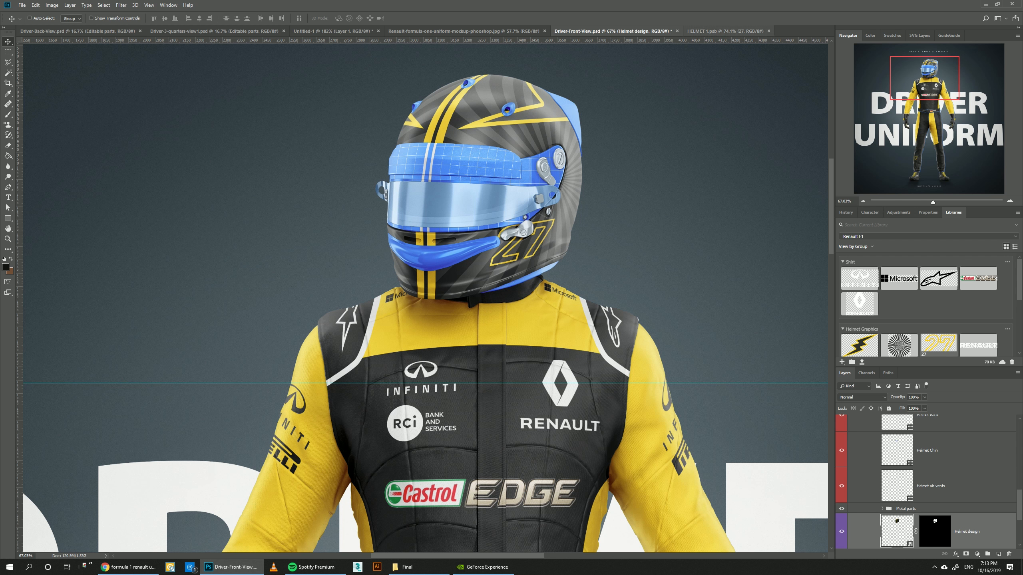
# - Move the 27 graphic horizontally farther right in the helmet design and save it
pyautogui.click(724, 31)
pyautogui.moveTo(516, 378); pyautogui.dragTo(547, 378)
pyautogui.hotkey('ctrl', 's')
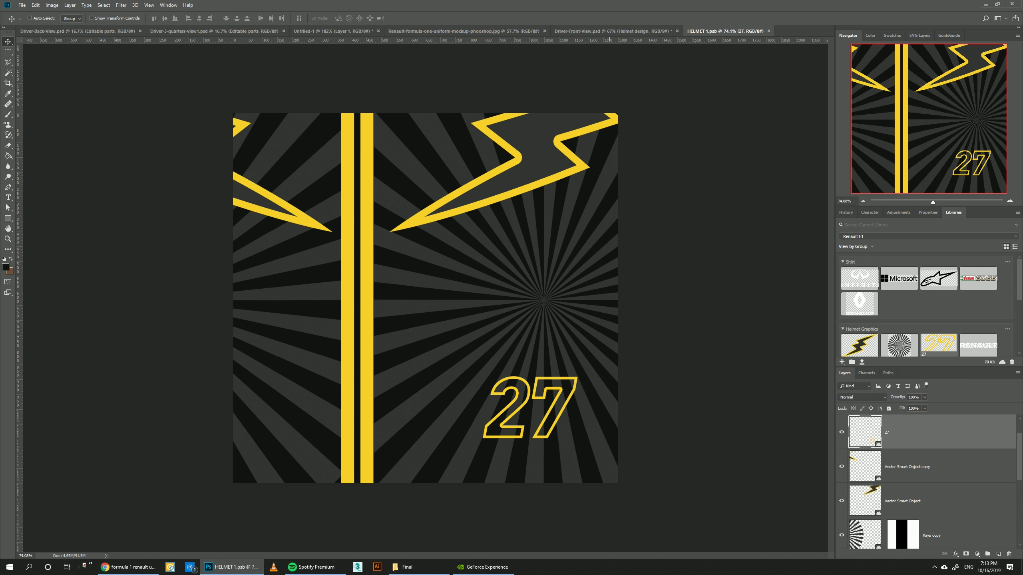
# - Compare the front-view mockup's helmet with the reference image and open the FOREHEAD AD 1 smart object for editing
pyautogui.click(609, 31)
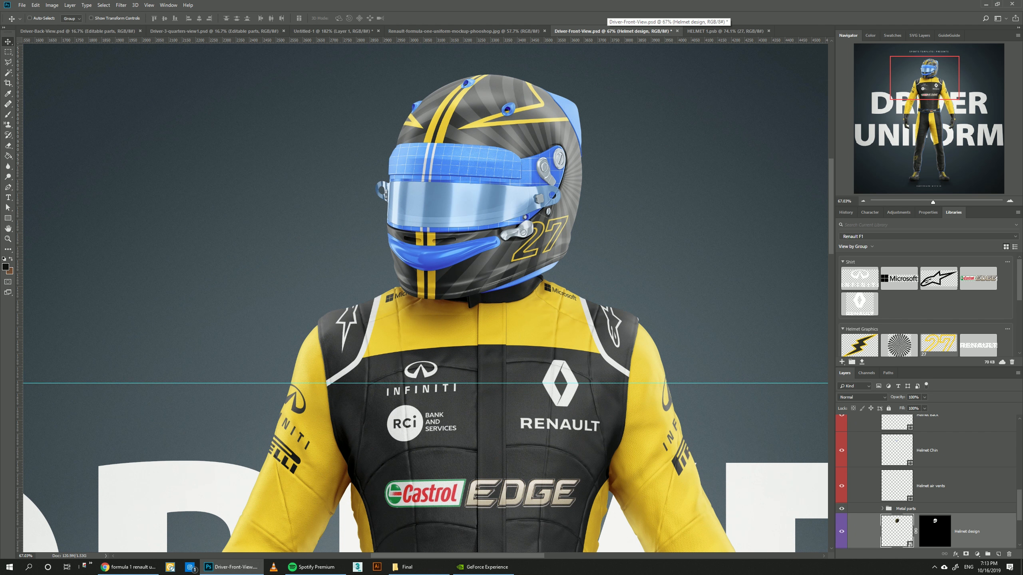
pyautogui.click(426, 31)
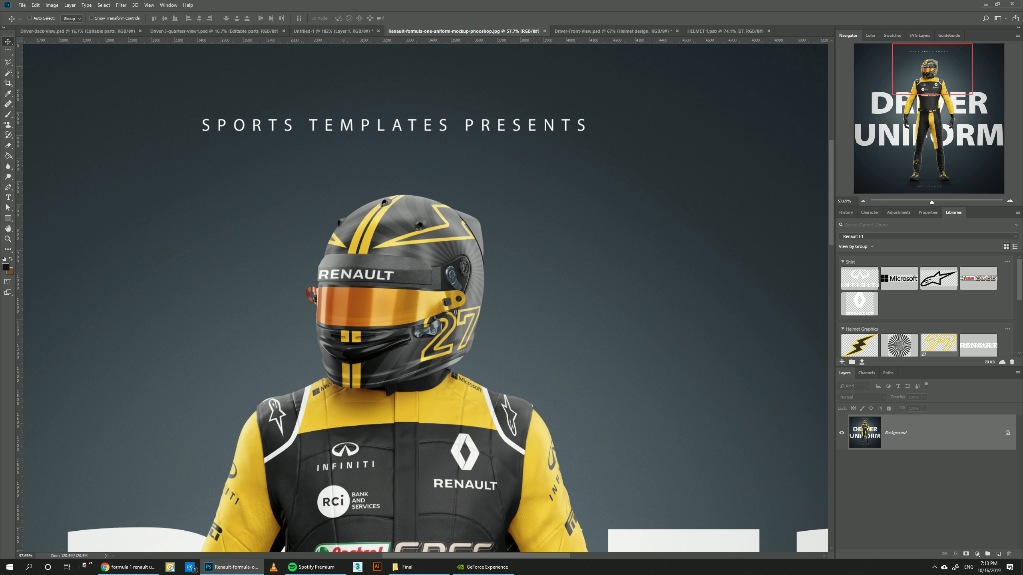
pyautogui.click(611, 31)
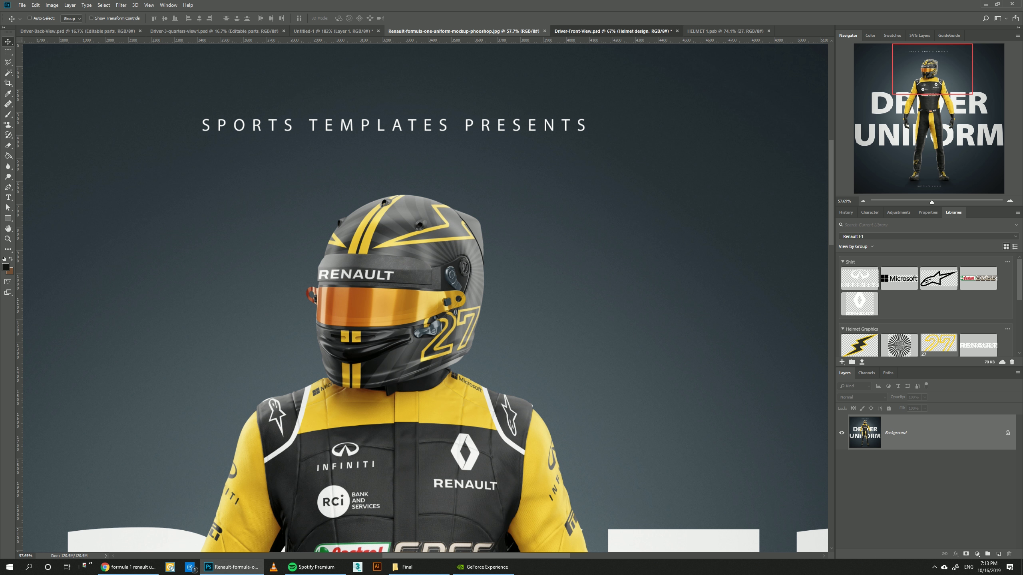
pyautogui.scroll(5, 926, 482)
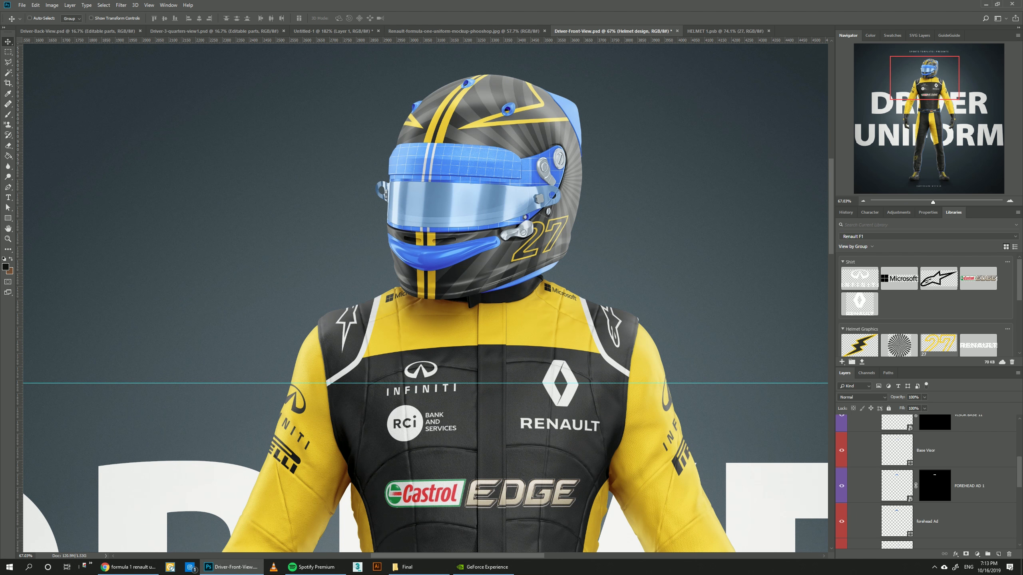
pyautogui.doubleClick(897, 486)
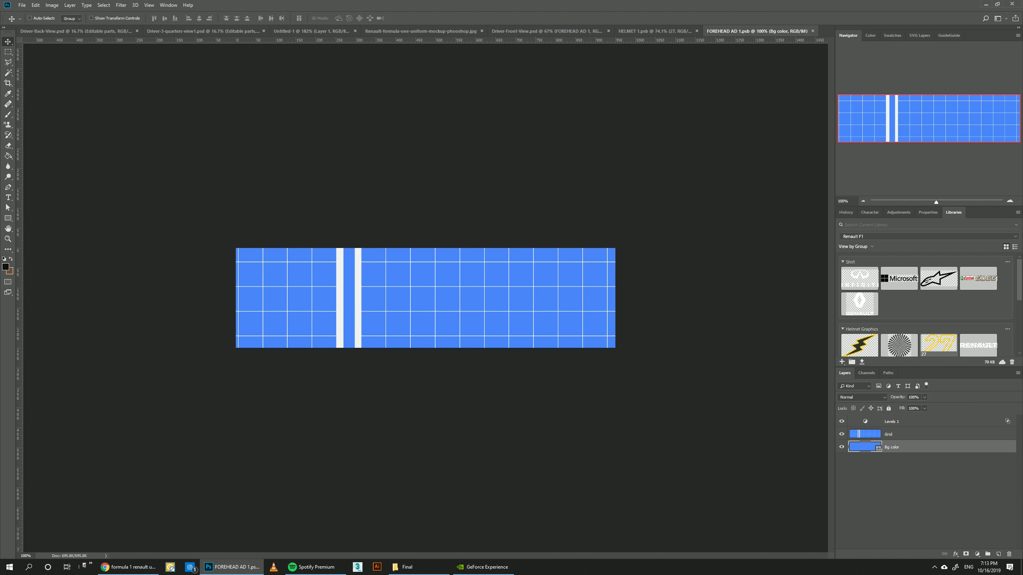
# - Place the library's Renault1 graphic centered in the forehead design and hide the Grid layer
pyautogui.moveTo(978, 345); pyautogui.dragTo(473, 284)
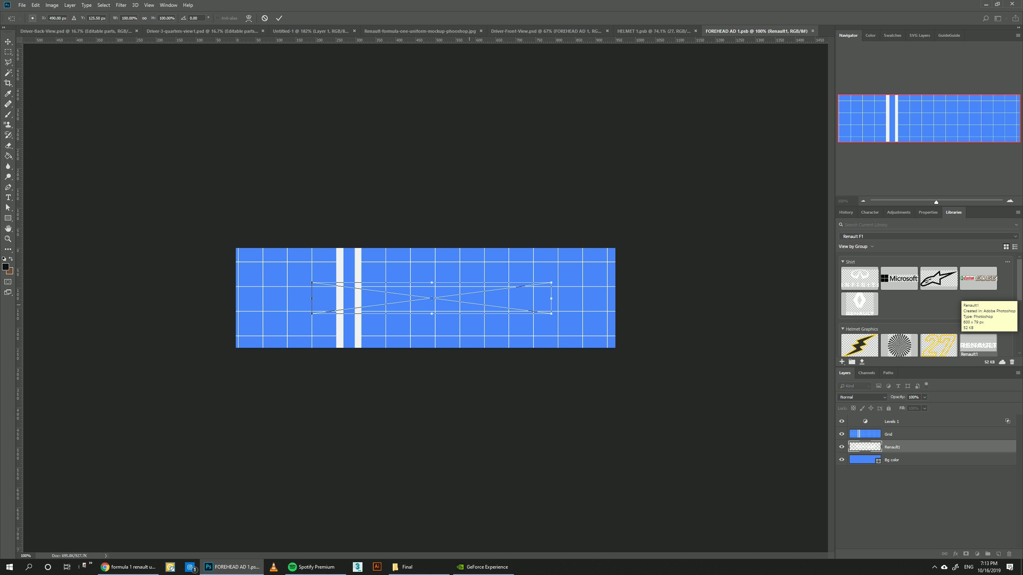
pyautogui.press('Return')
pyautogui.click(842, 435)
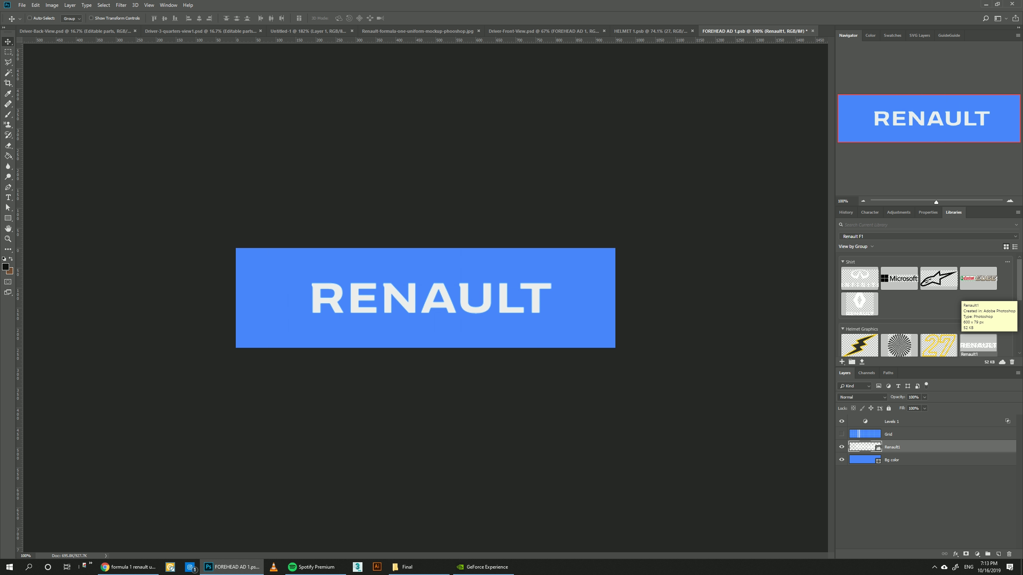
# - Recolor the forehead design's Bg color layer with the library's black, save it, and check the front-view mockup
pyautogui.click(901, 460)
pyautogui.scroll(-5, 938, 342)
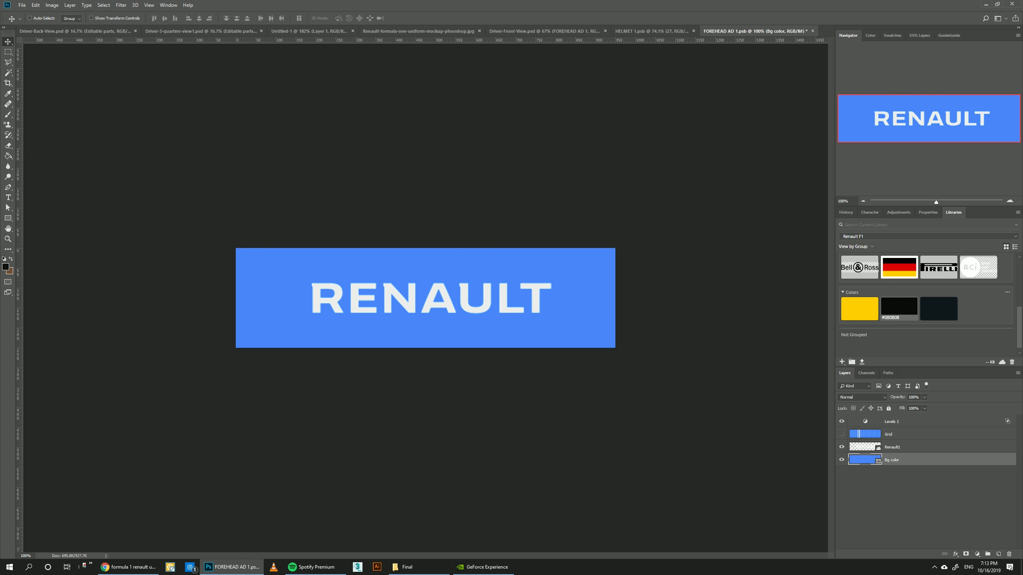
pyautogui.click(899, 308)
pyautogui.hotkey('ctrl', 's')
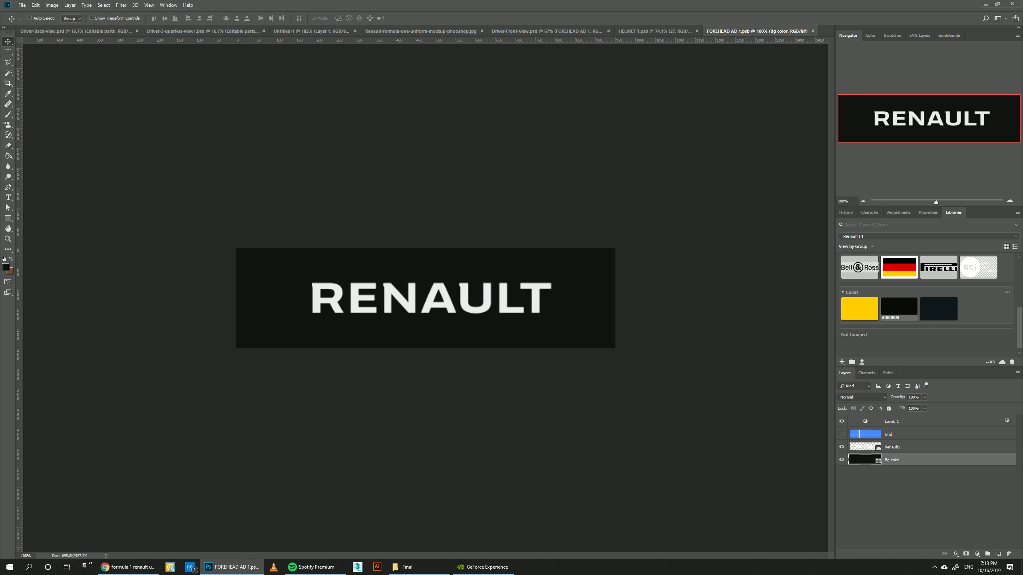
pyautogui.click(655, 32)
pyautogui.click(547, 31)
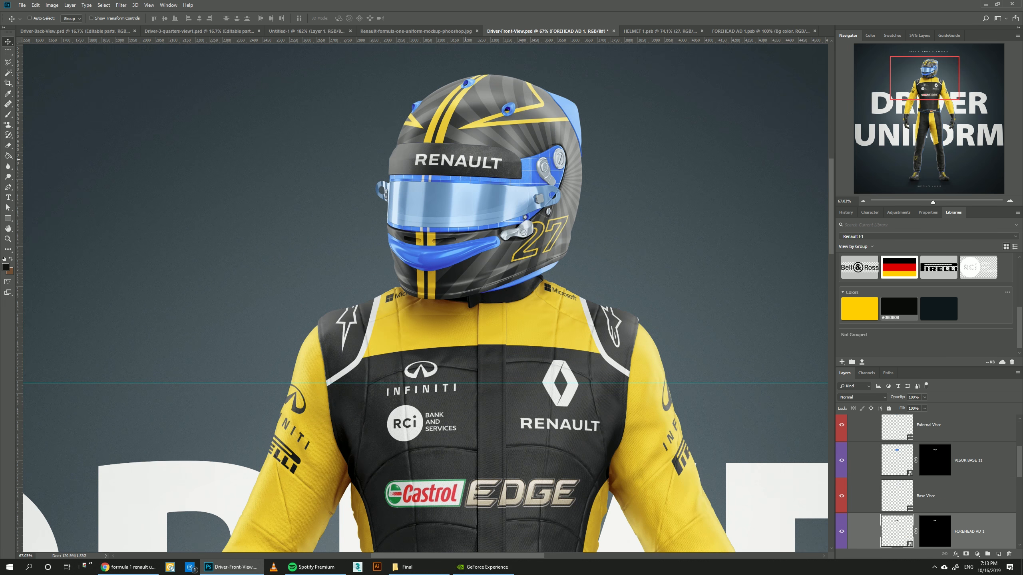
# - Move the RENAULT wordmark horizontally left in the forehead design, save it, and check the front-view mockup
pyautogui.click(761, 31)
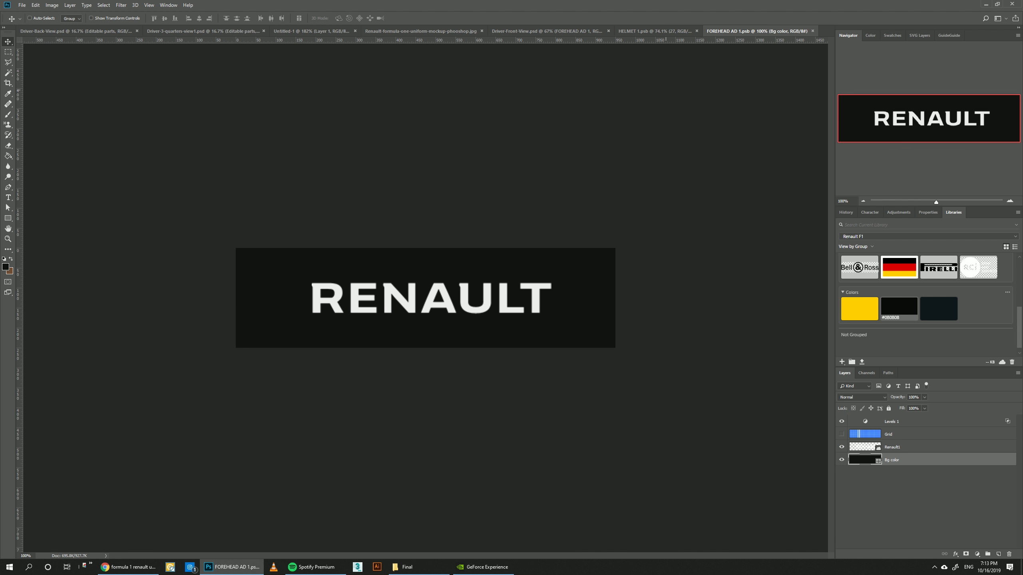
pyautogui.moveTo(511, 298); pyautogui.dragTo(458, 298)
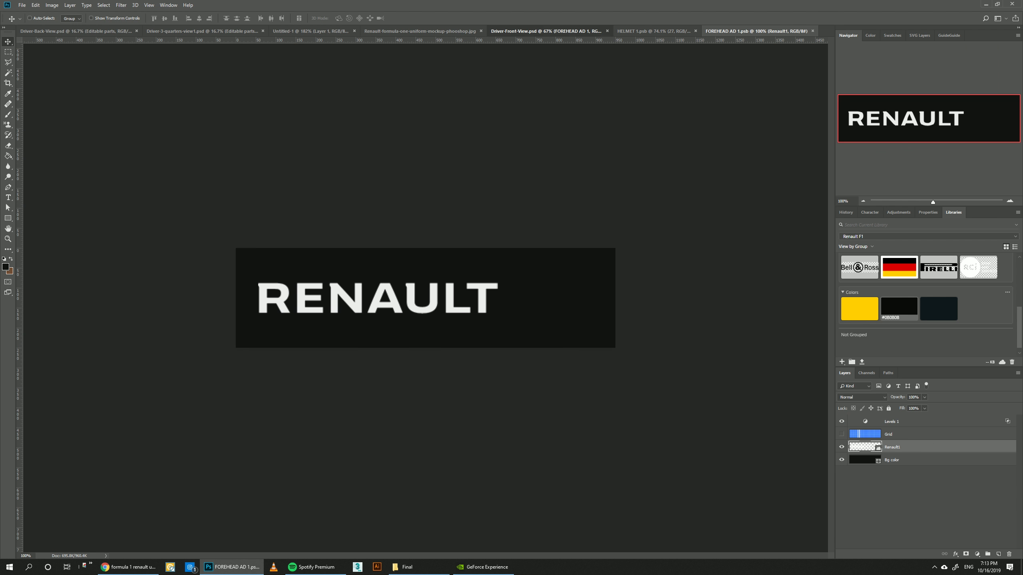
pyautogui.click(548, 31)
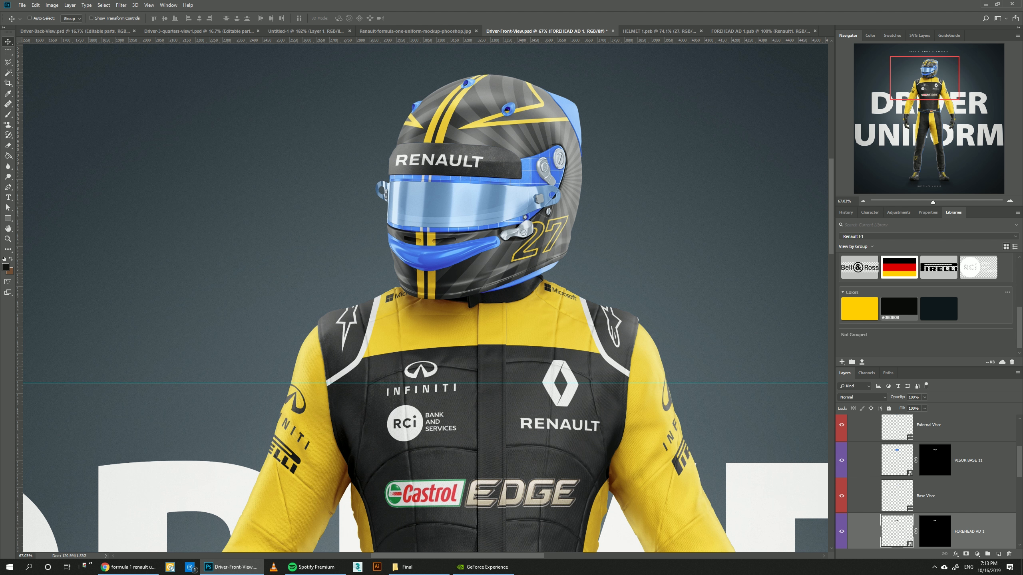
# - Fill the forehead Ad, Base Visor and External Visor layers with the library's black and hide the VISOR BASE 11 design
pyautogui.scroll(-2, 930, 496)
pyautogui.click(930, 496)
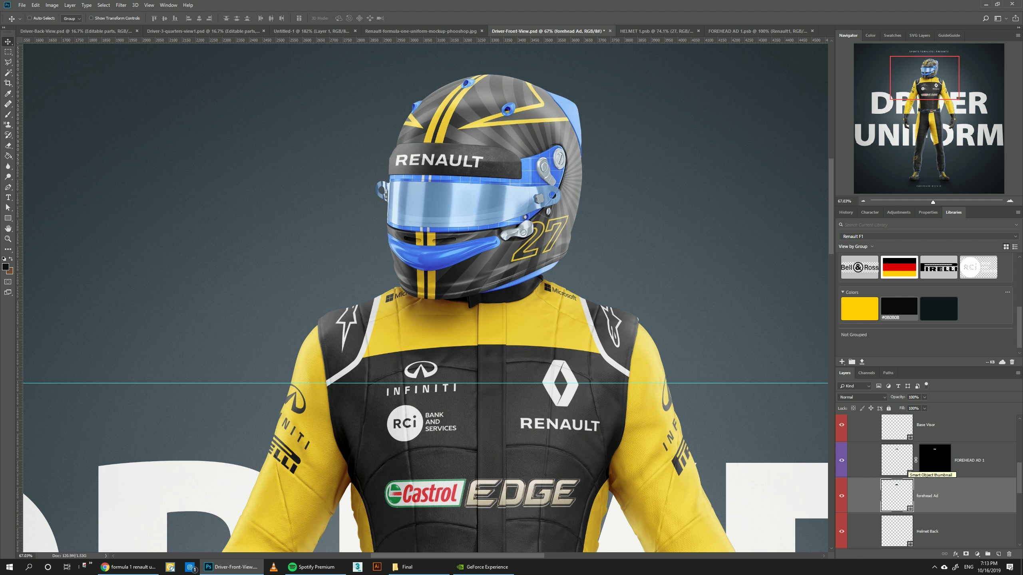
pyautogui.click(925, 426)
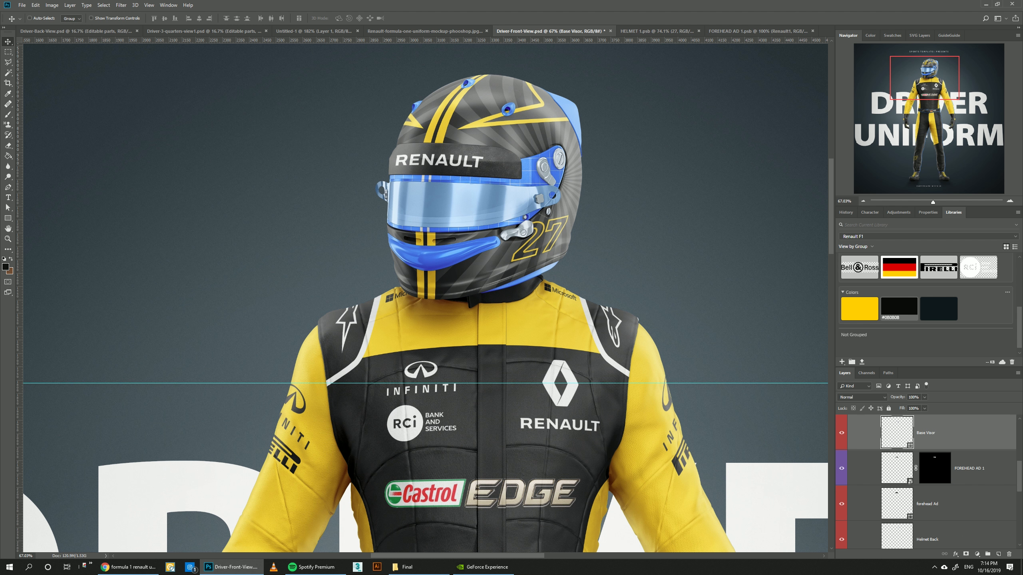
pyautogui.scroll(2, 930, 484)
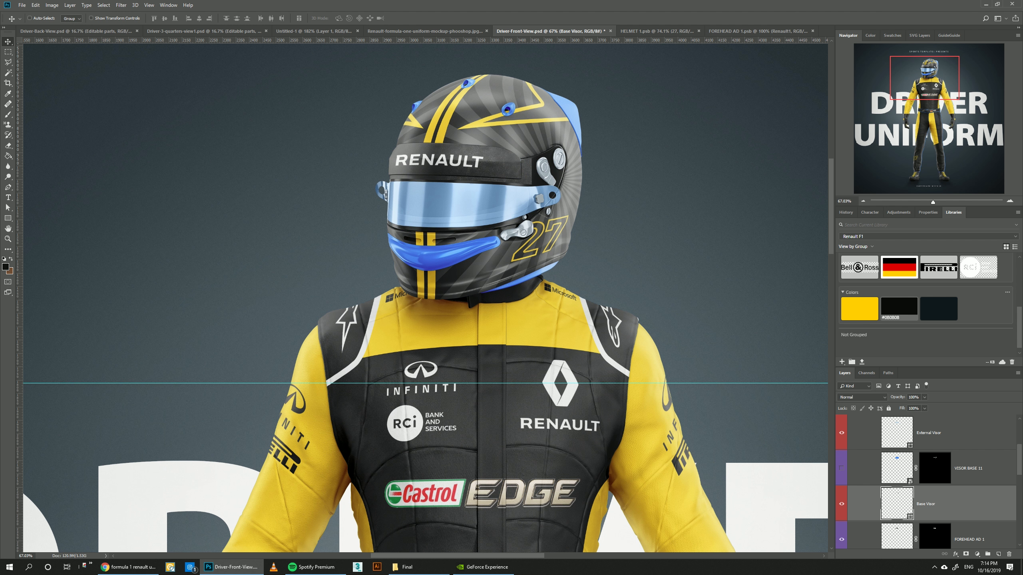
pyautogui.scroll(1, 930, 476)
pyautogui.click(929, 469)
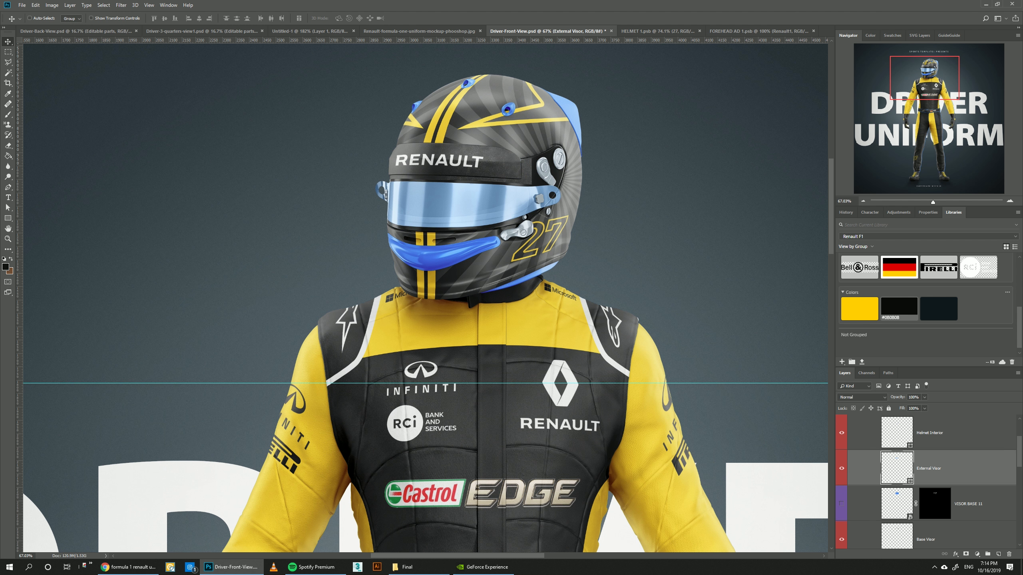
pyautogui.click(898, 308)
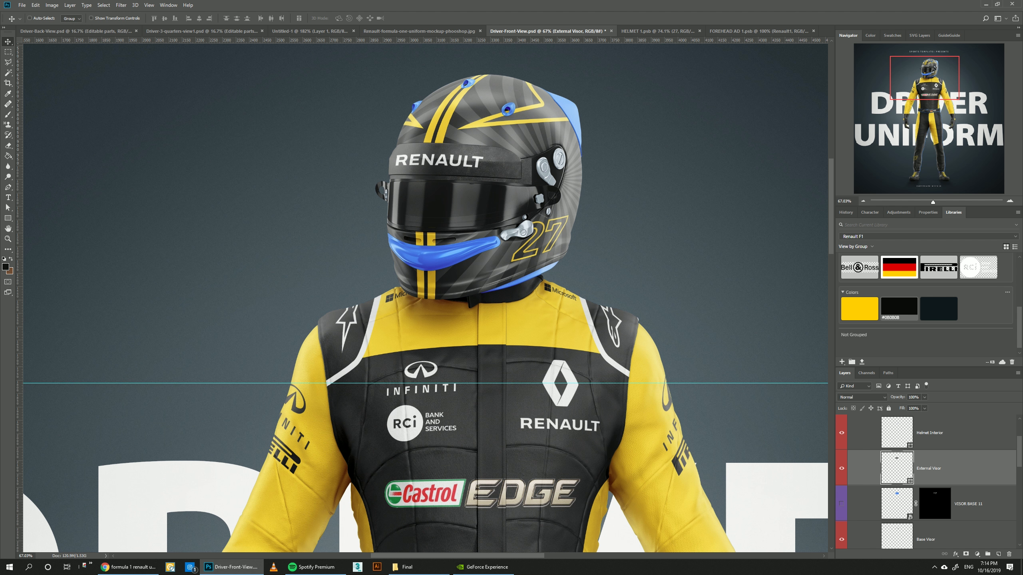
# - Add a Gradient Overlay to the External Visor layer and set both color stops to the yellow sampled from the helmet stripe
pyautogui.doubleClick(972, 469)
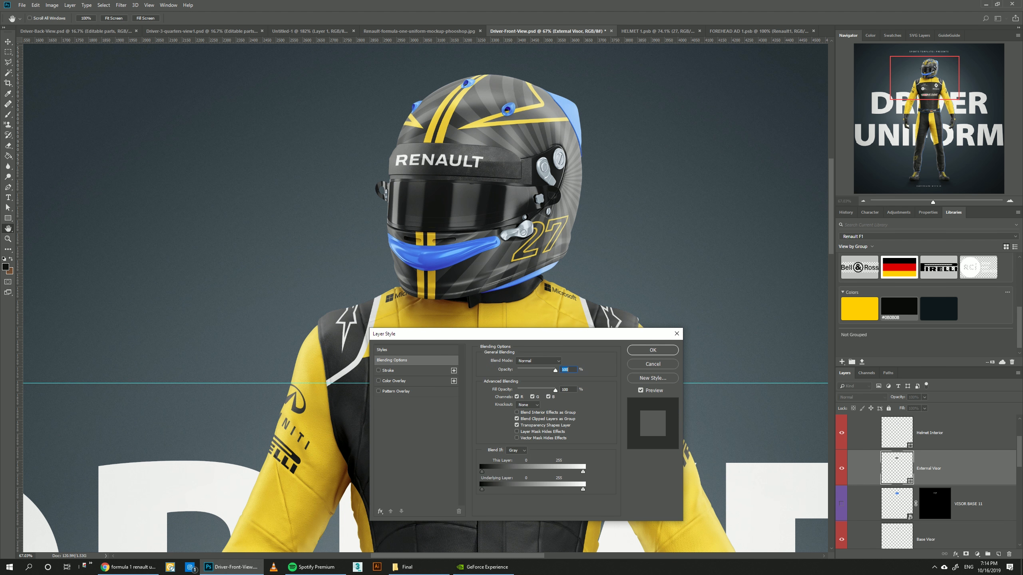
pyautogui.click(379, 511)
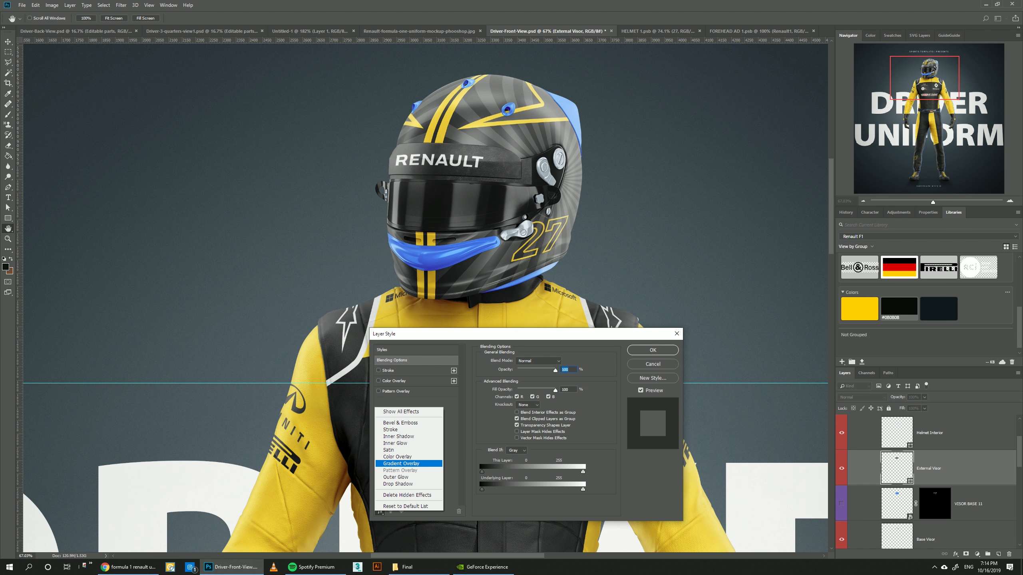
pyautogui.click(400, 463)
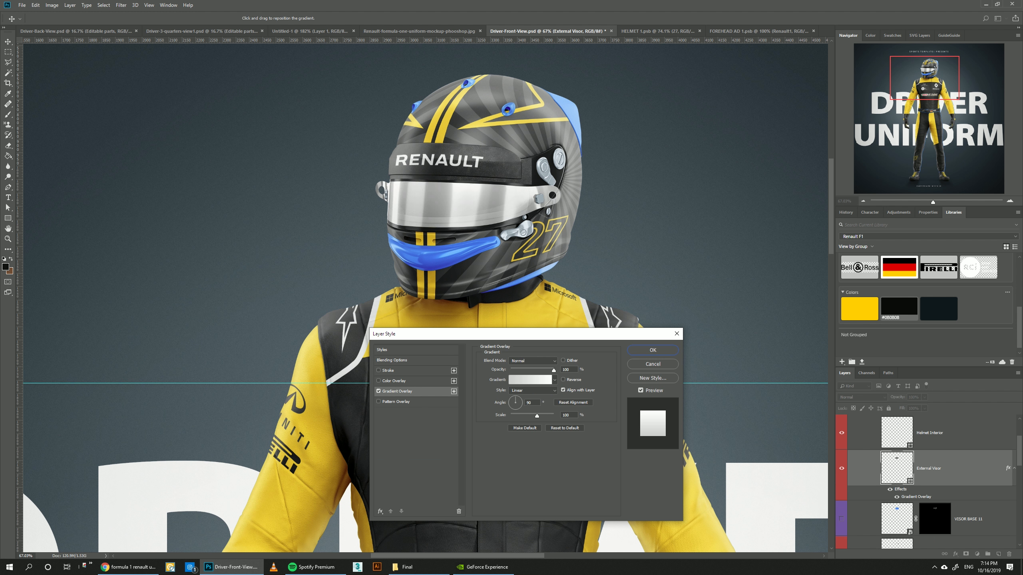
pyautogui.click(530, 379)
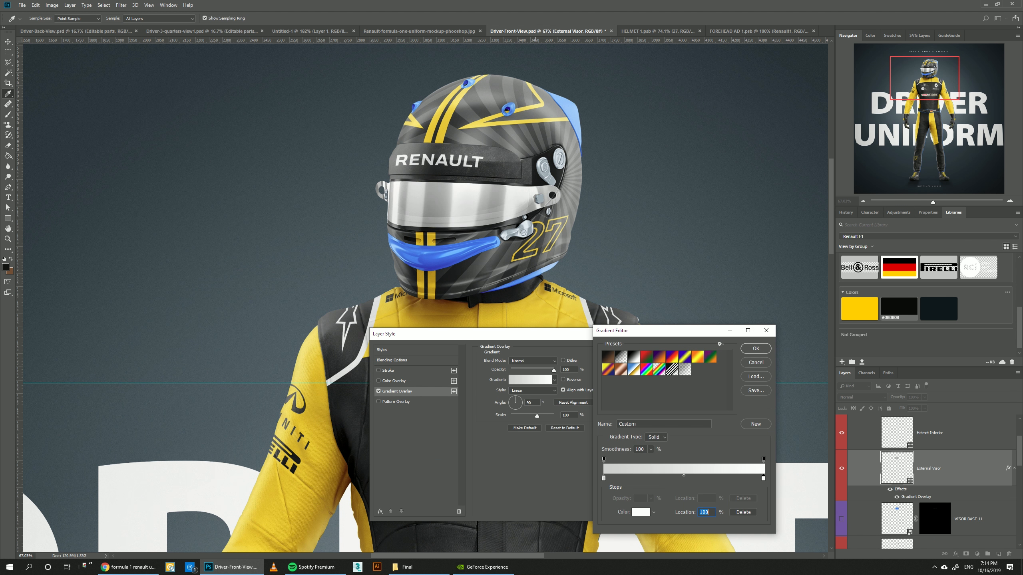
pyautogui.click(441, 126)
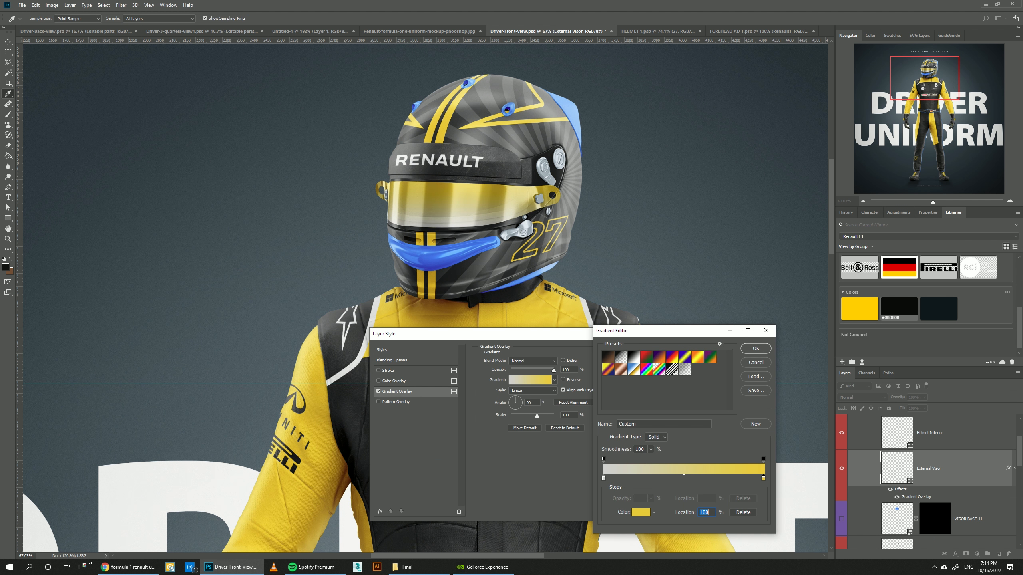
pyautogui.click(604, 479)
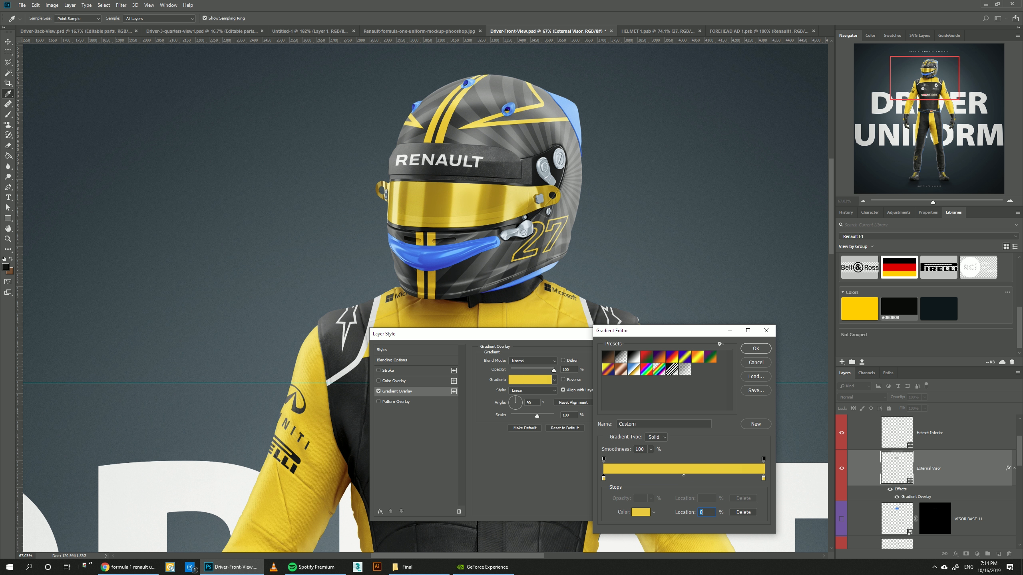
# - Set the visor gradient's starting color stop to an orange close to e68c17 and accept the gradient
pyautogui.click(641, 512)
pyautogui.write('f1af31')
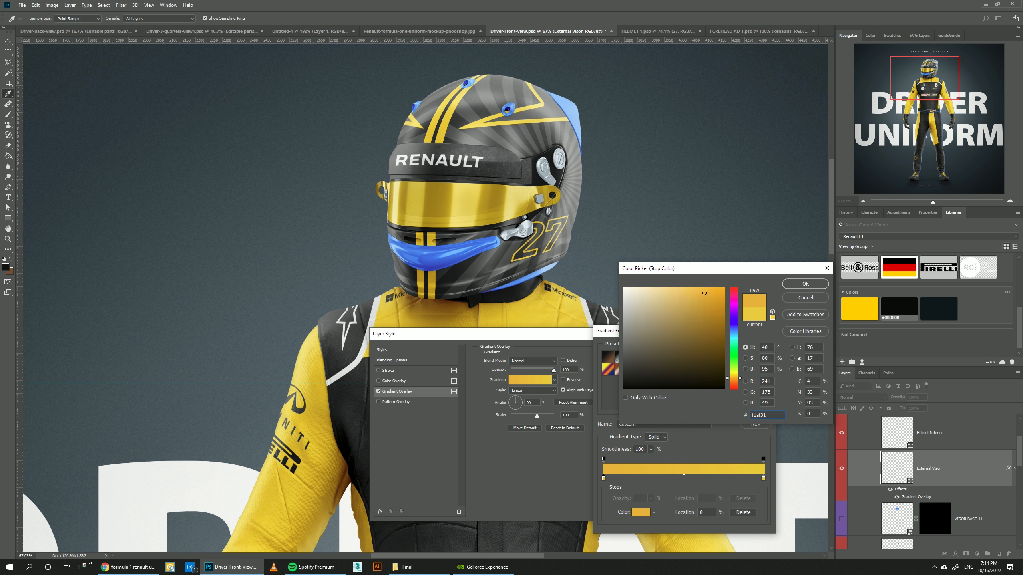
pyautogui.press('BackSpace')
pyautogui.press('BackSpace')
pyautogui.press('BackSpace')
pyautogui.press('BackSpace')
pyautogui.press('BackSpace')
pyautogui.press('BackSpace')
pyautogui.write('e78f1c')
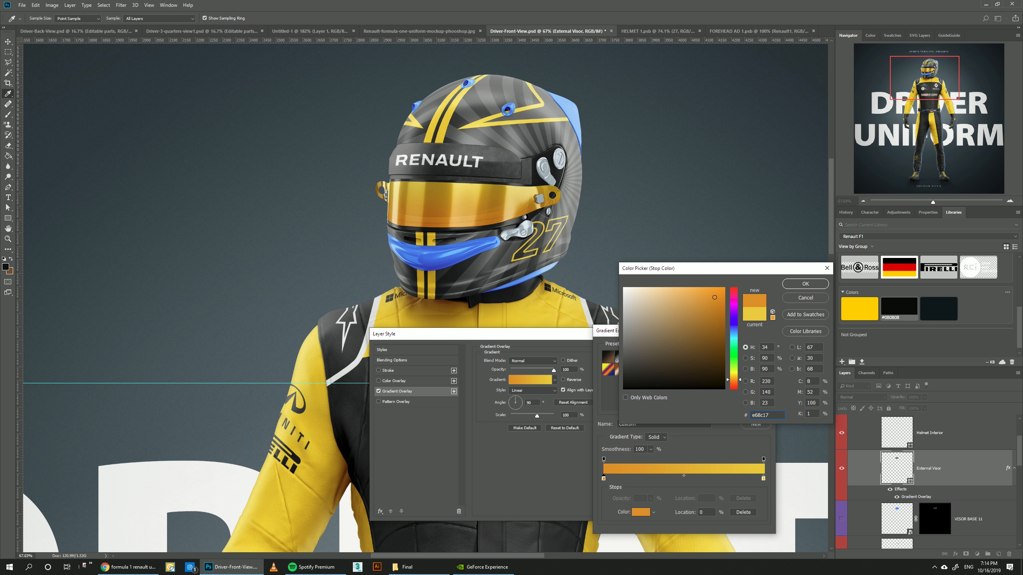
pyautogui.moveTo(714, 298); pyautogui.dragTo(711, 295)
pyautogui.click(805, 284)
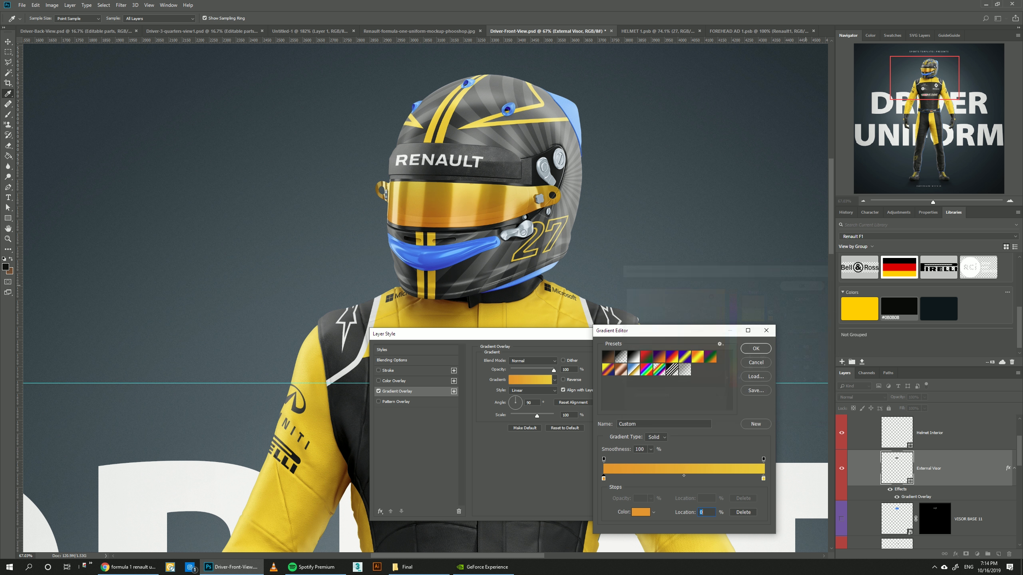
pyautogui.click(756, 348)
# - Set the visor gradient's angle to 0°, move the orange stop to 37% and the yellow stop slightly inward, and apply the layer style
pyautogui.doubleClick(529, 402)
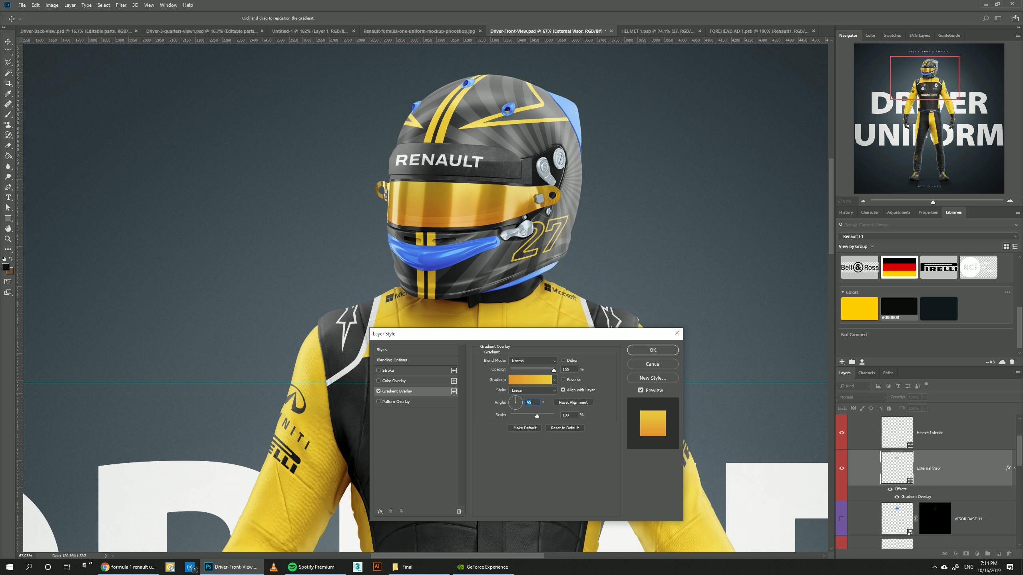
pyautogui.write('0')
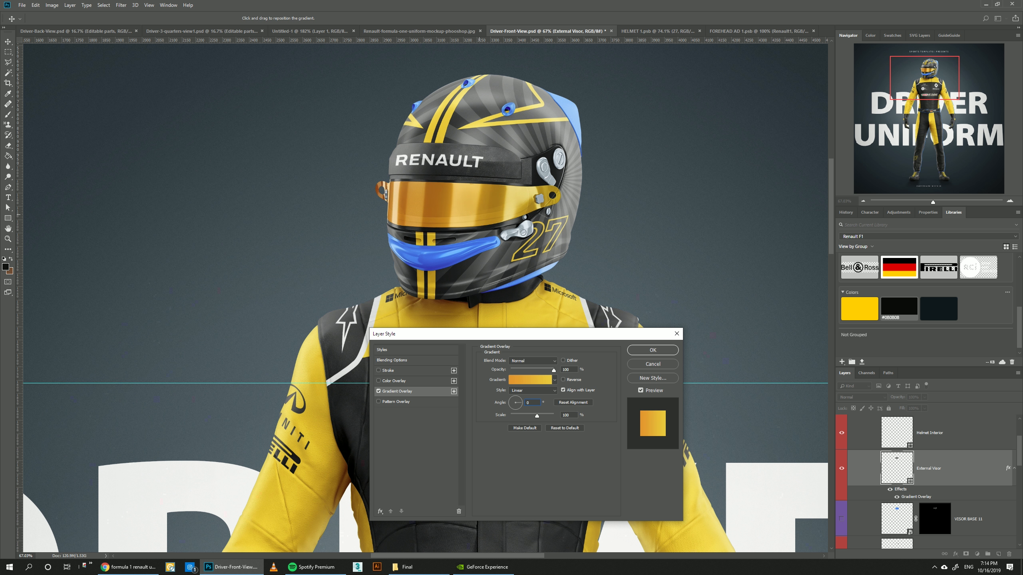
pyautogui.click(530, 379)
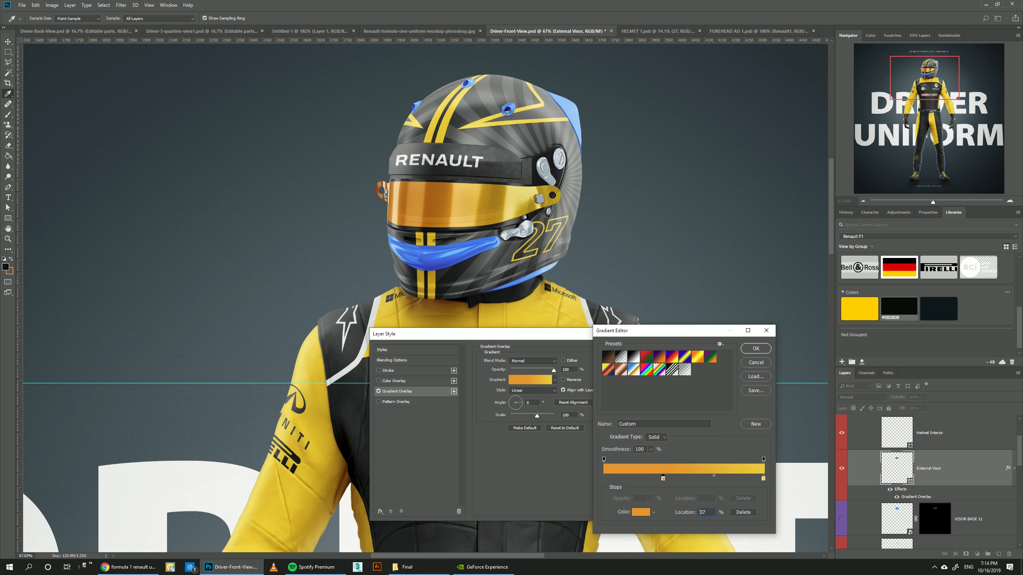
pyautogui.moveTo(764, 479)
pyautogui.mouseDown()
pyautogui.moveTo(745, 479)
pyautogui.moveTo(756, 479)
pyautogui.mouseUp()
pyautogui.press('Return')
pyautogui.press('Return')
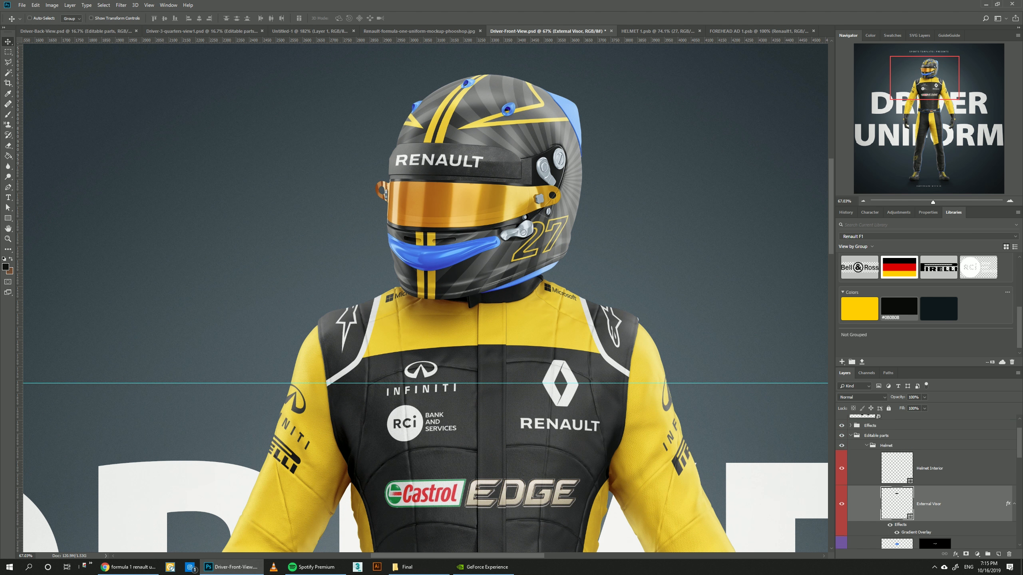
# - Recolor the Helmet Interior and Helmet Chin layers with the library's black
pyautogui.scroll(3, 926, 484)
pyautogui.click(930, 463)
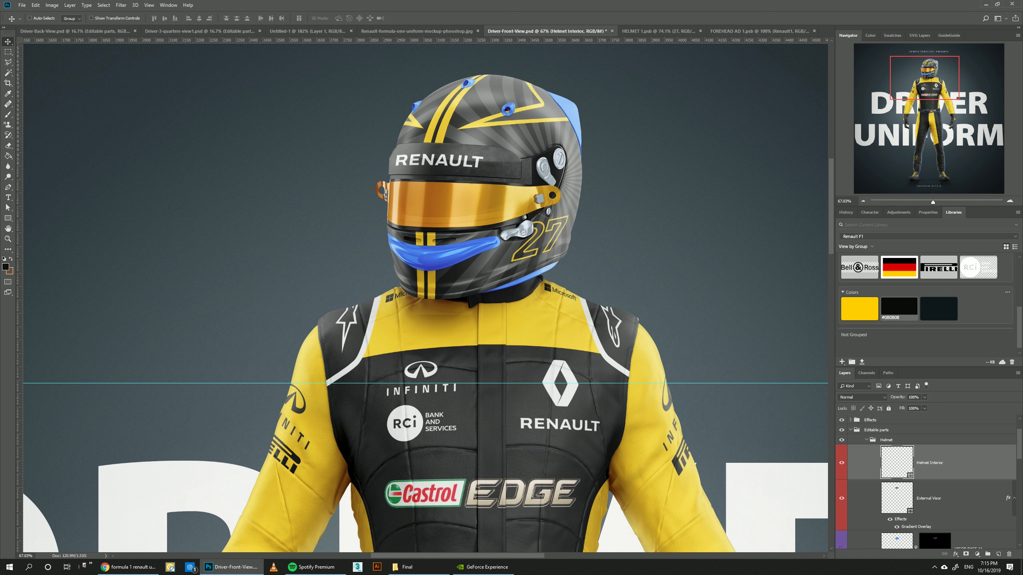
pyautogui.scroll(-3, 927, 482)
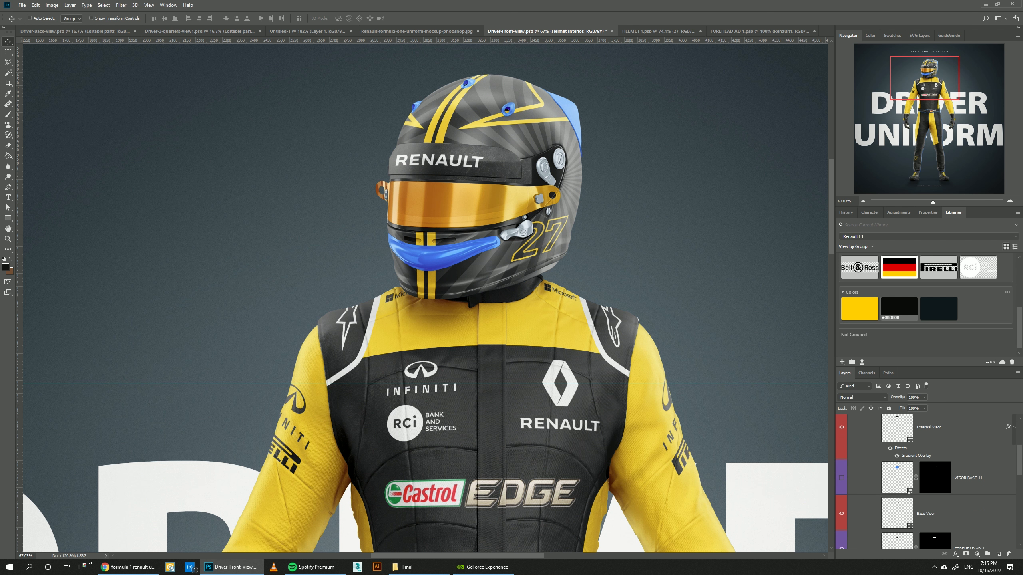
pyautogui.scroll(-3, 926, 482)
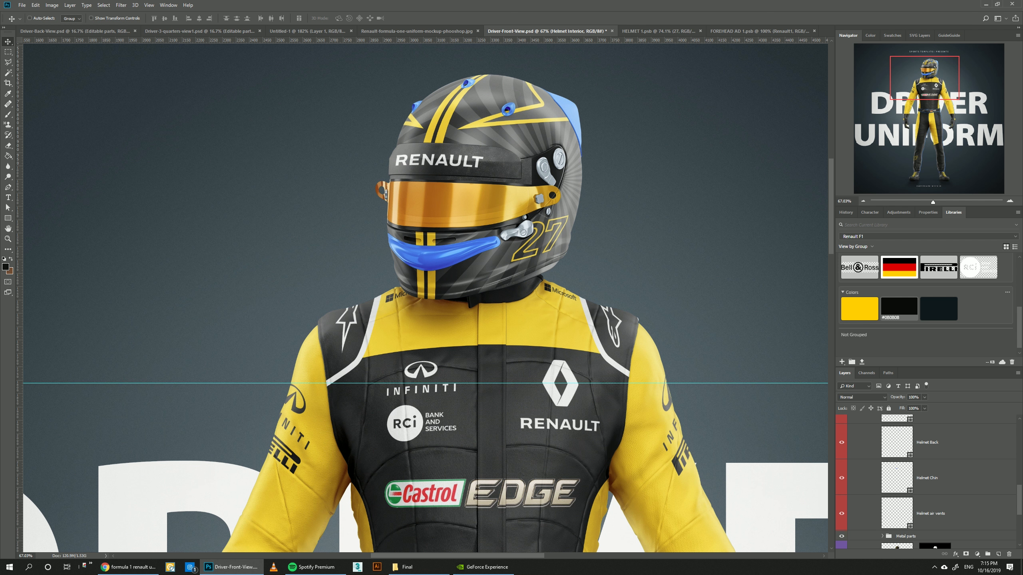
pyautogui.click(926, 478)
pyautogui.click(899, 308)
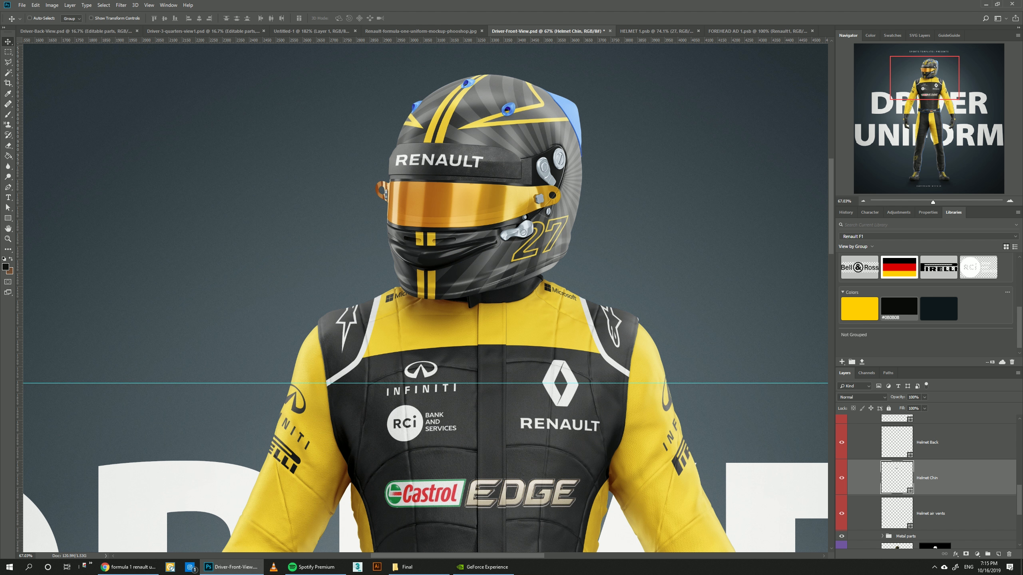
# - Check the helmet with and without the Helmet Chin color and lower the Helmet Chin layer's opacity to about 73%
pyautogui.click(841, 478)
pyautogui.click(841, 478)
pyautogui.click(925, 409)
pyautogui.click(924, 398)
pyautogui.moveTo(925, 406); pyautogui.dragTo(915, 406)
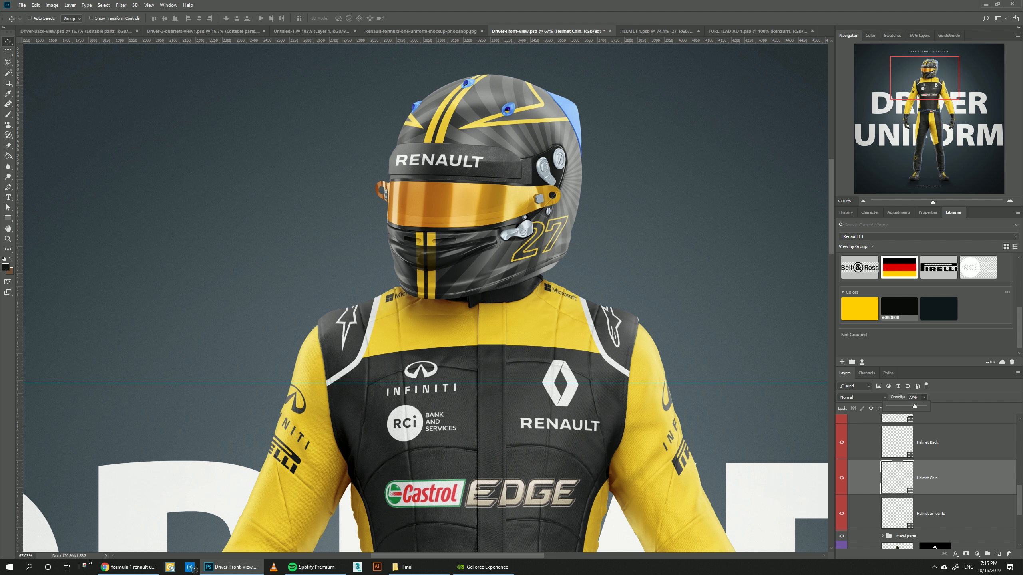
# - Recolor the Helmet air vents layer with the library's black and reduce the layer's opacity
pyautogui.click(930, 514)
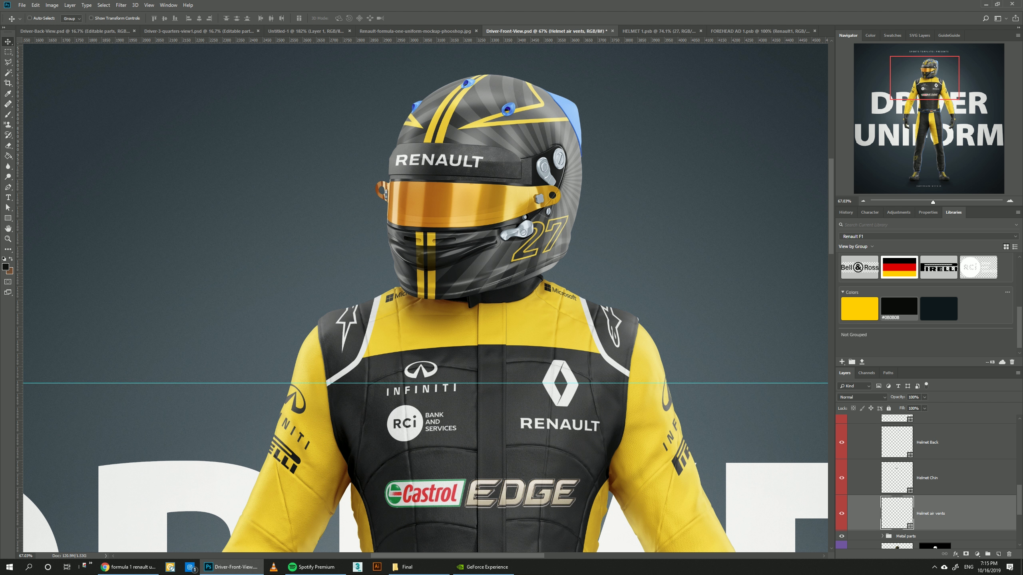
pyautogui.click(899, 307)
pyautogui.click(924, 397)
pyautogui.moveTo(926, 407); pyautogui.dragTo(888, 407)
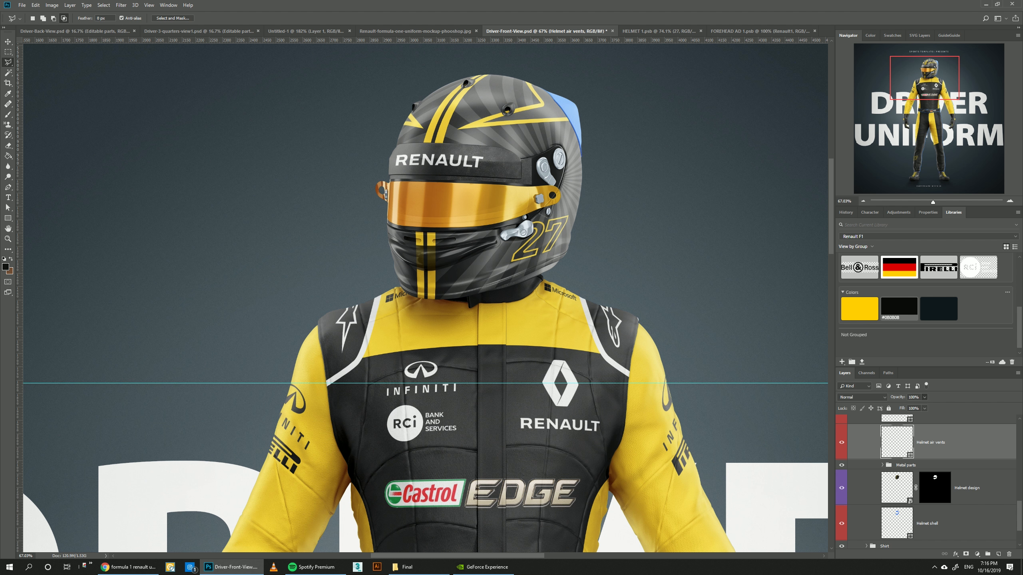
pyautogui.click(924, 397)
pyautogui.moveTo(924, 406); pyautogui.dragTo(915, 407)
# - Fill the Helmet Back layer with black and lower the layer's opacity
pyautogui.click(938, 524)
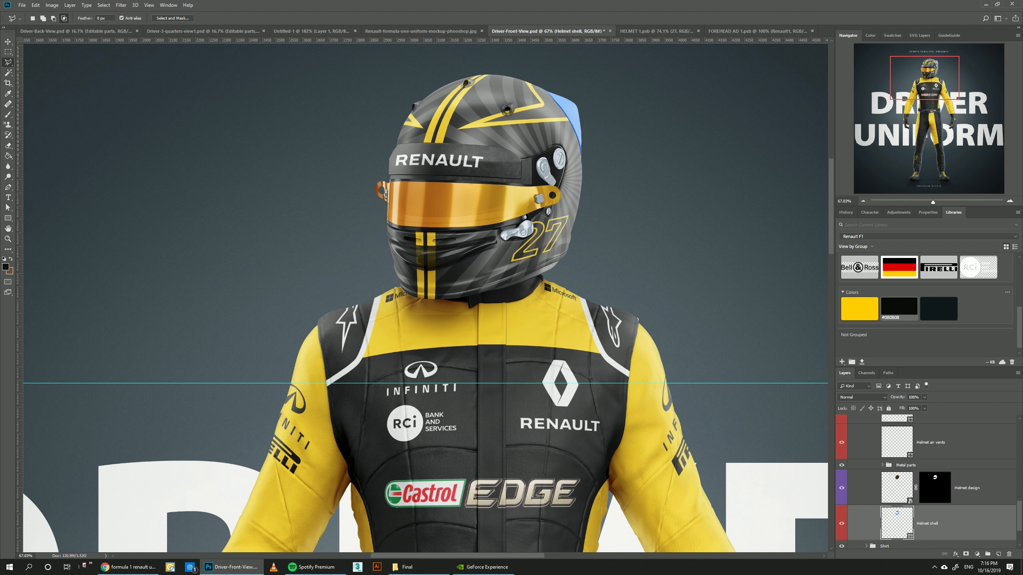
pyautogui.scroll(1, 927, 483)
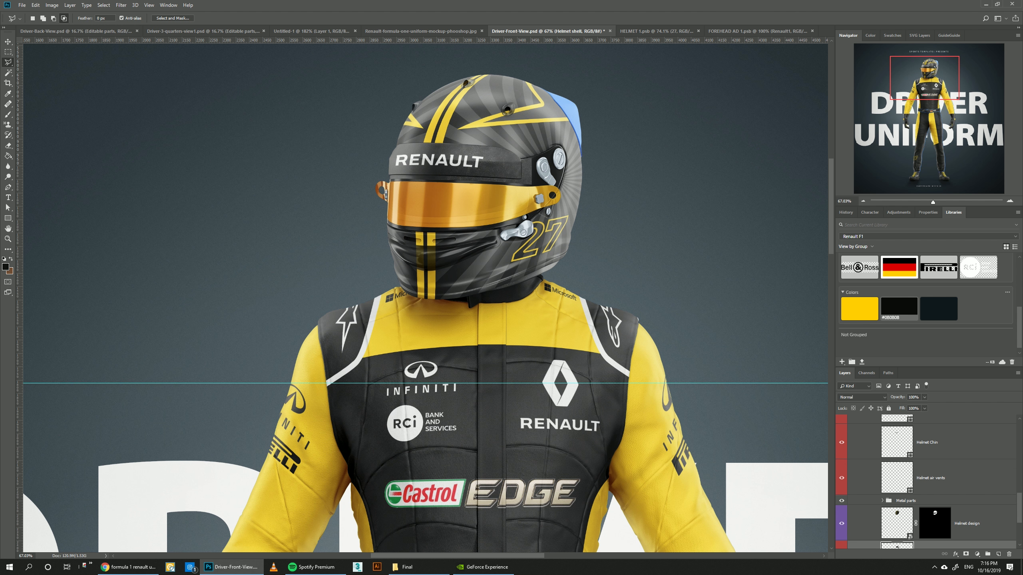
pyautogui.scroll(1, 926, 484)
pyautogui.click(930, 442)
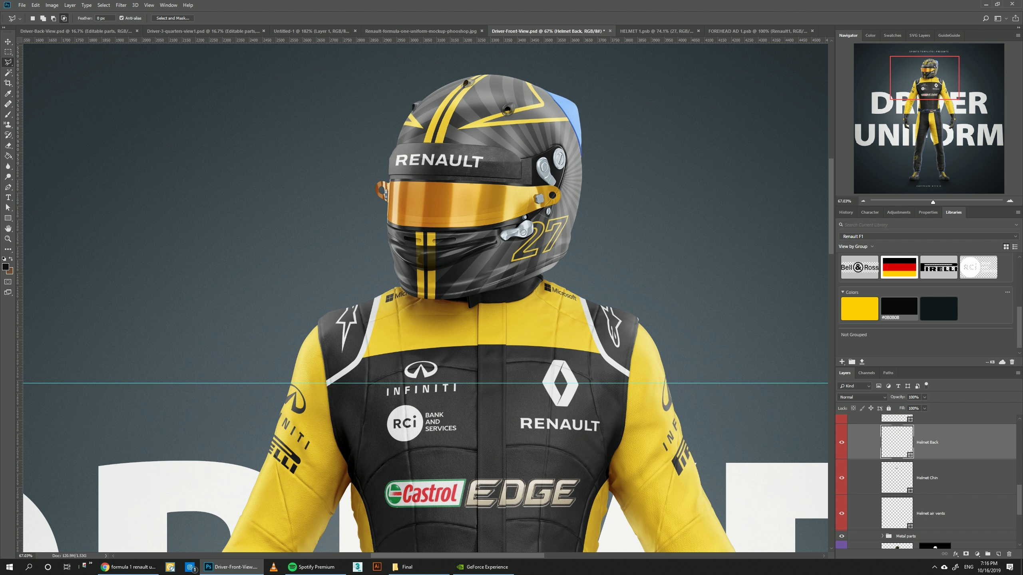
pyautogui.hotkey('alt', 'BackSpace')
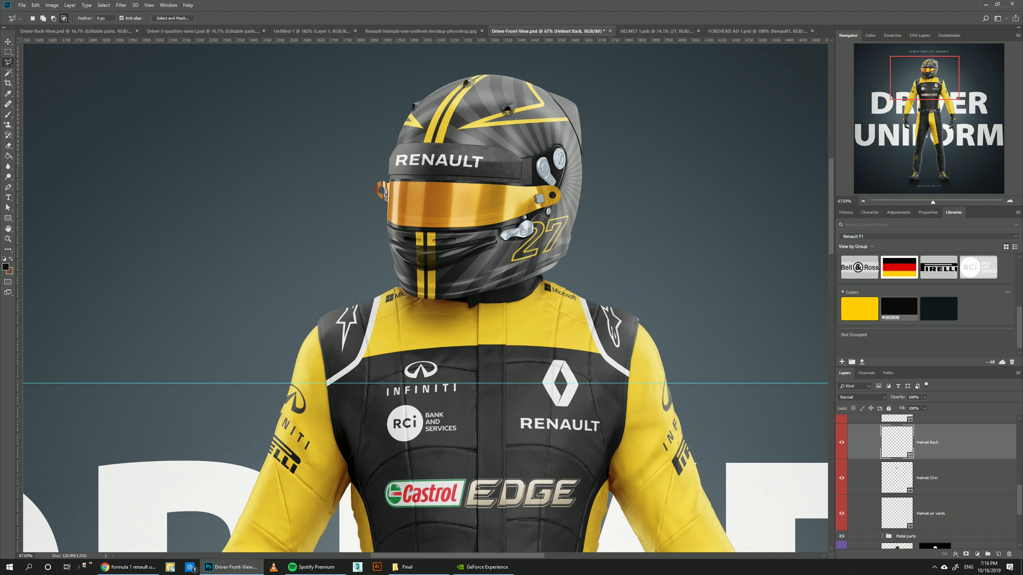
pyautogui.click(924, 397)
pyautogui.moveTo(927, 407); pyautogui.dragTo(912, 407)
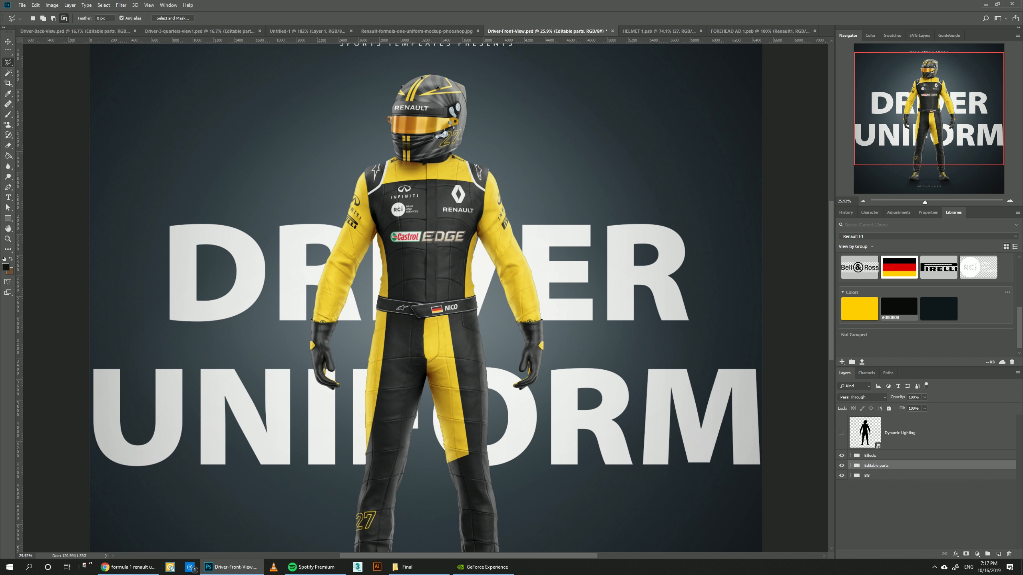
# - Turn on the Dynamic Lighting layer and compare the uniform's upper body with and without it
pyautogui.click(900, 434)
pyautogui.click(841, 433)
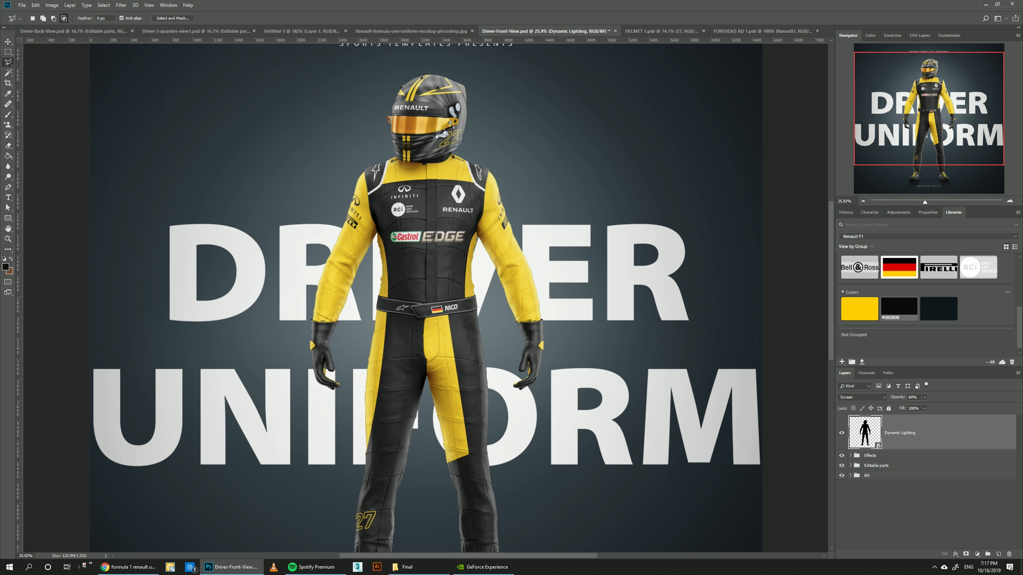
pyautogui.click(841, 432)
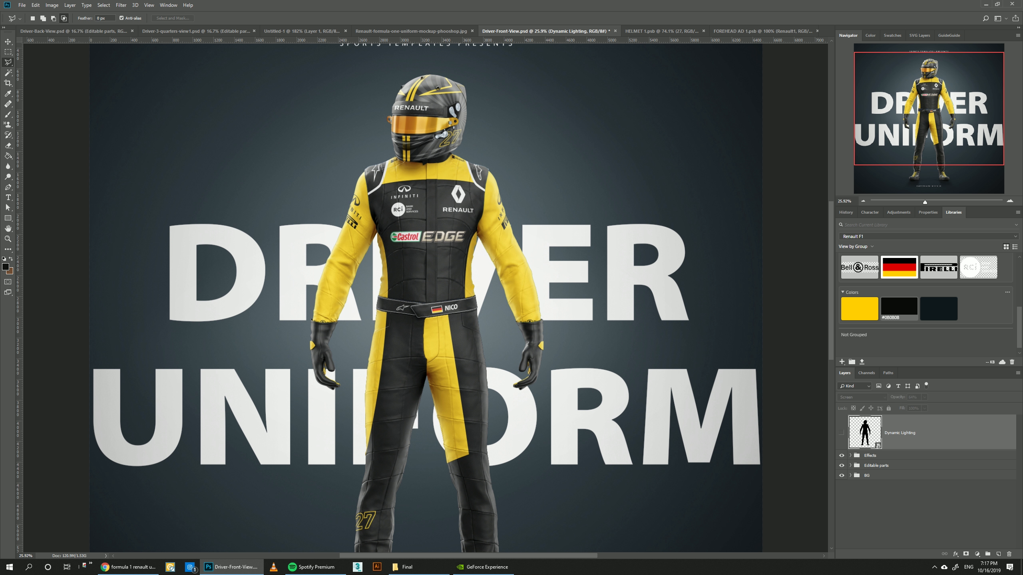
pyautogui.click(841, 433)
pyautogui.moveTo(925, 202); pyautogui.dragTo(933, 202)
pyautogui.moveTo(929, 109); pyautogui.dragTo(920, 86)
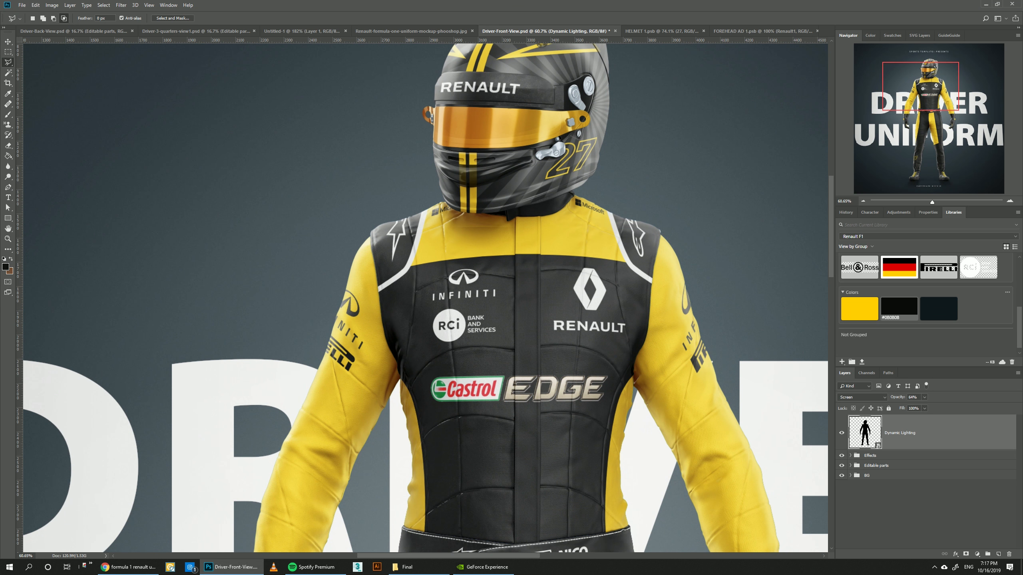
pyautogui.click(841, 432)
pyautogui.click(842, 432)
pyautogui.click(841, 433)
# - Add a layer mask to Dynamic Lighting, paint black over the lower torso and both shoes, and compare the masked effect
pyautogui.click(967, 554)
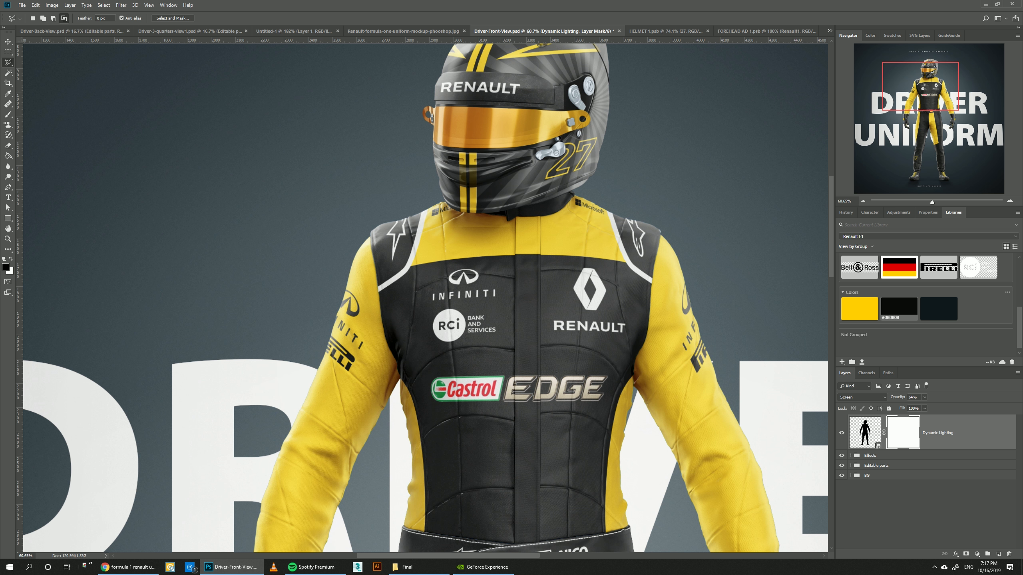
pyautogui.click(7, 114)
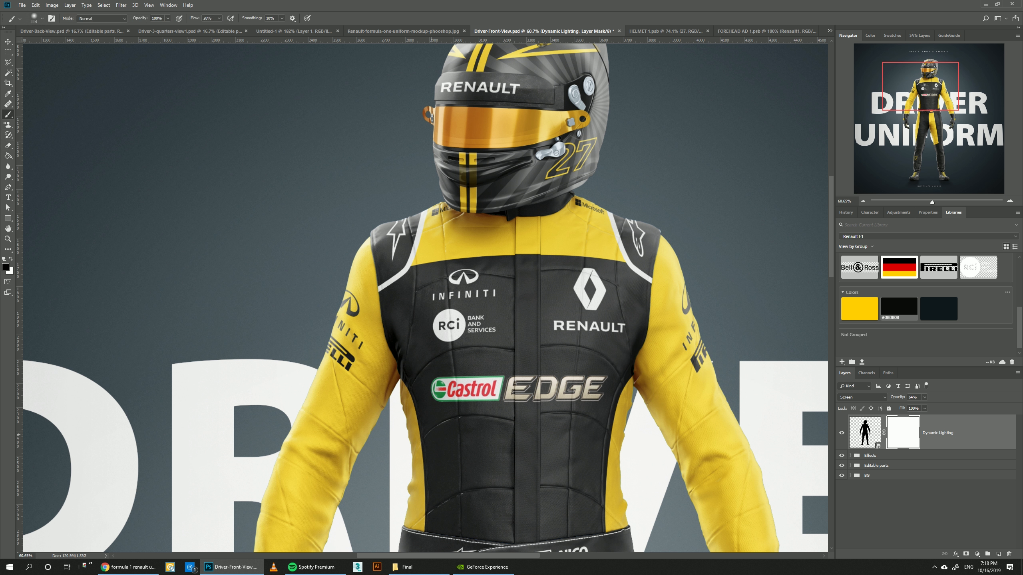
pyautogui.moveTo(431, 435); pyautogui.dragTo(468, 415)
pyautogui.moveTo(921, 87); pyautogui.dragTo(910, 170)
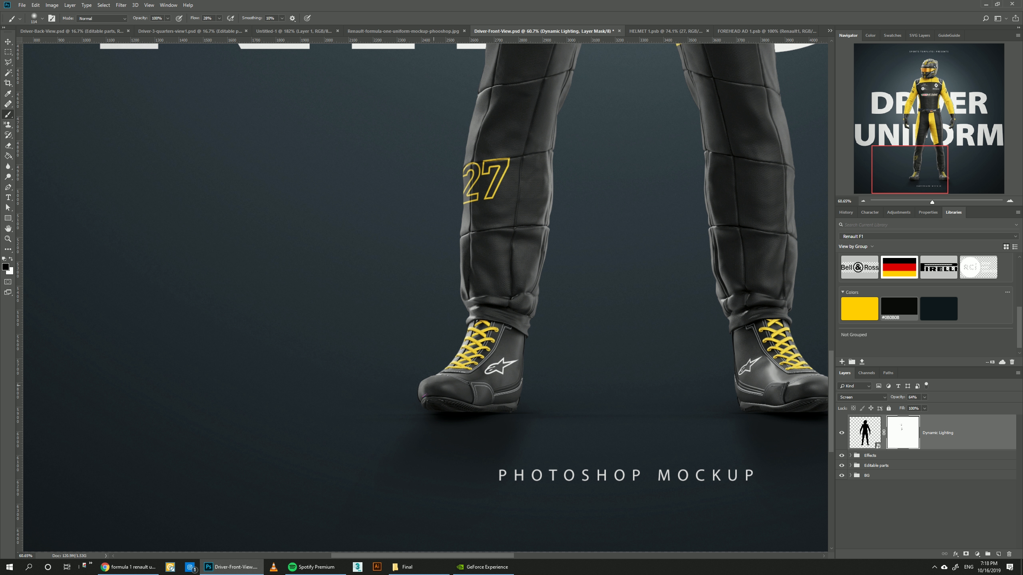
pyautogui.moveTo(434, 386); pyautogui.dragTo(471, 382)
pyautogui.moveTo(807, 381)
pyautogui.mouseDown()
pyautogui.moveTo(780, 379)
pyautogui.moveTo(786, 389)
pyautogui.moveTo(770, 367)
pyautogui.mouseUp()
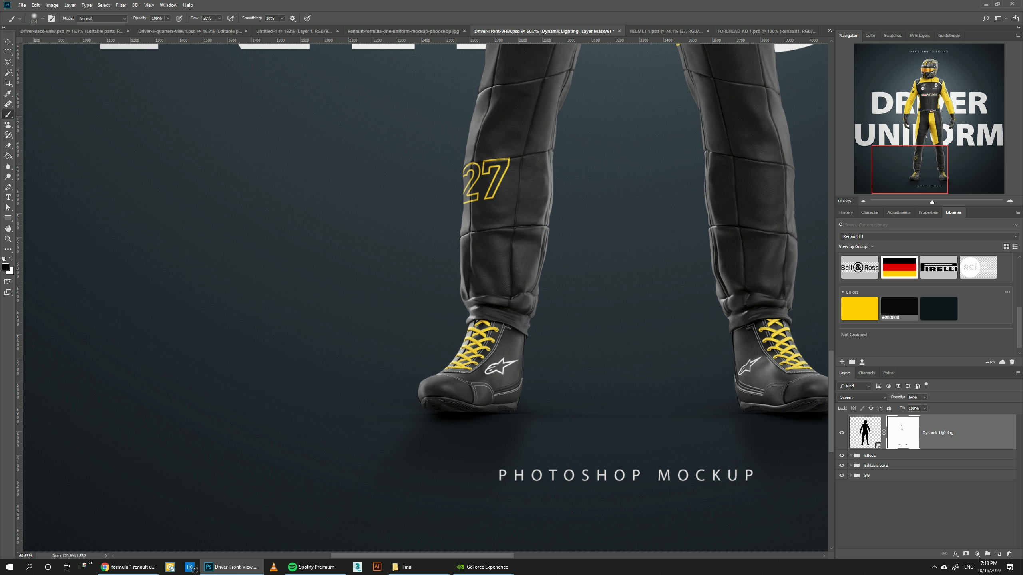
pyautogui.scroll(-15, 425, 298)
pyautogui.scroll(10, 426, 298)
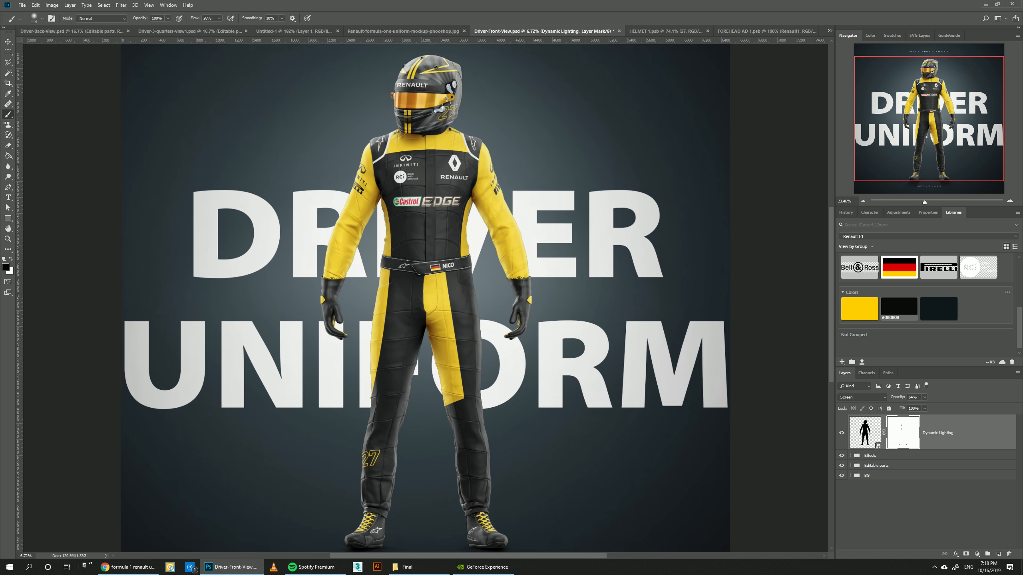
pyautogui.scroll(-2, 425, 298)
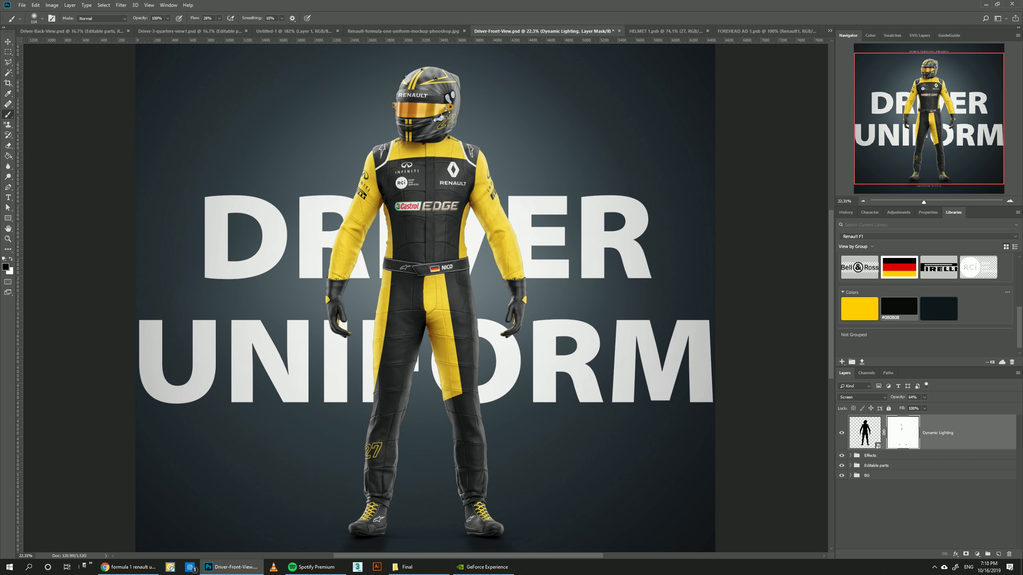
pyautogui.click(842, 433)
pyautogui.click(841, 433)
# - Duplicate the Dynamic Lighting layer as an independent new smart object via copy
pyautogui.rightClick(942, 442)
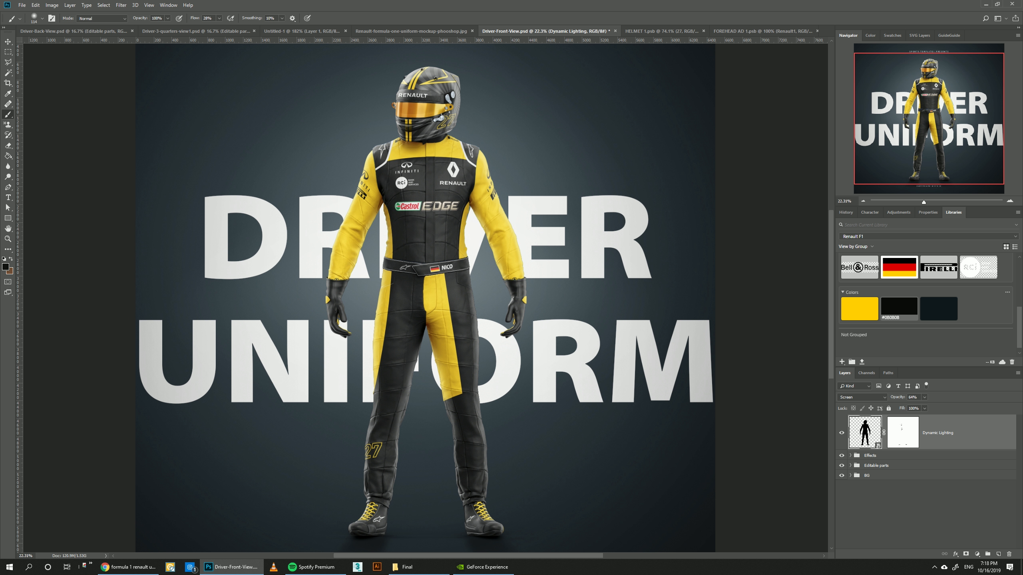
pyautogui.press('Escape')
pyautogui.rightClick(943, 442)
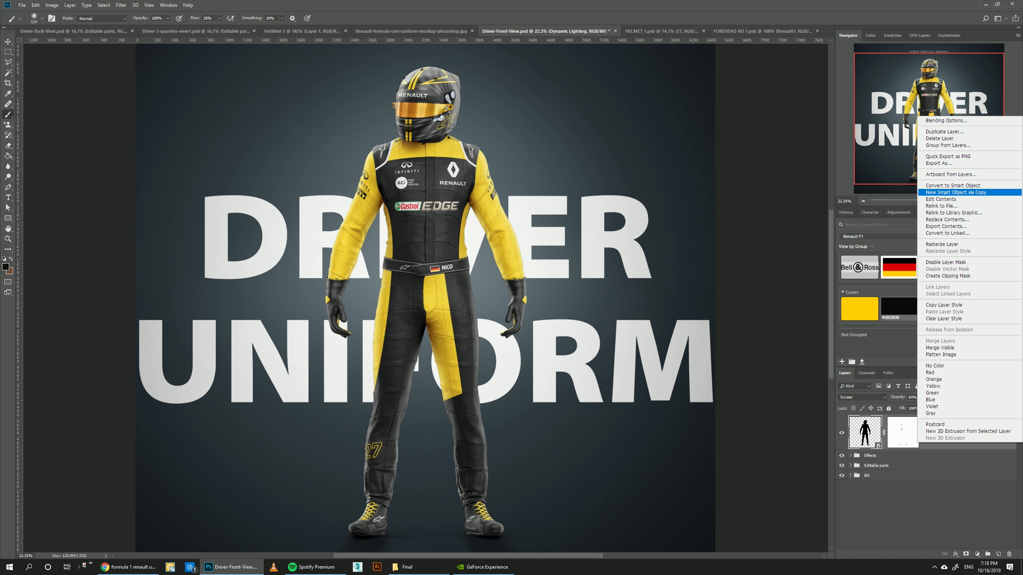
pyautogui.click(956, 193)
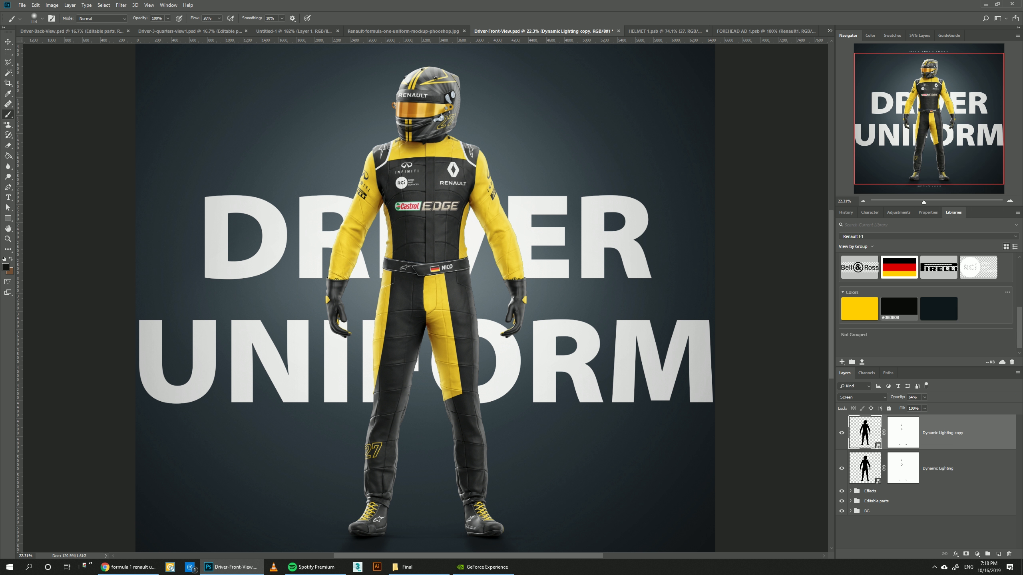
# - Open the contents of the Dynamic Lighting copy and lower the hue of its Hue/Saturation adjustment to slightly below zero
pyautogui.doubleClick(864, 433)
pyautogui.click(927, 468)
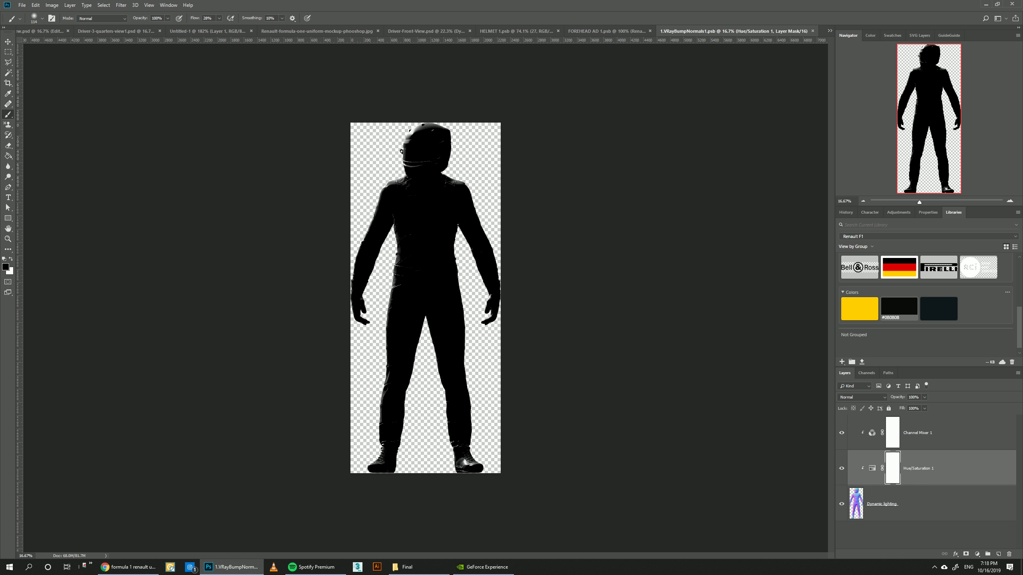
pyautogui.doubleClick(872, 469)
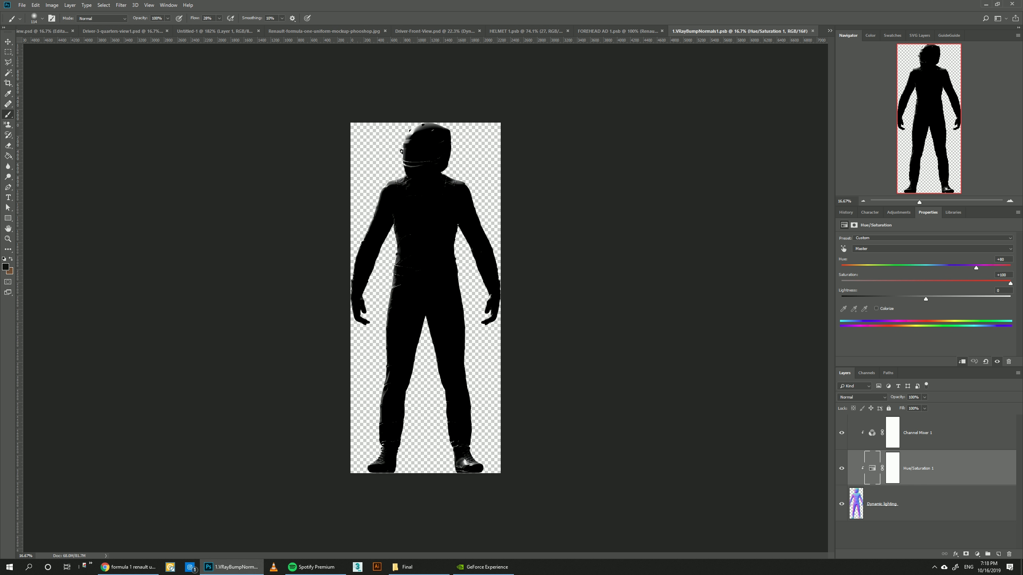
pyautogui.moveTo(976, 268)
pyautogui.mouseDown()
pyautogui.moveTo(887, 269)
pyautogui.moveTo(911, 268)
pyautogui.mouseUp()
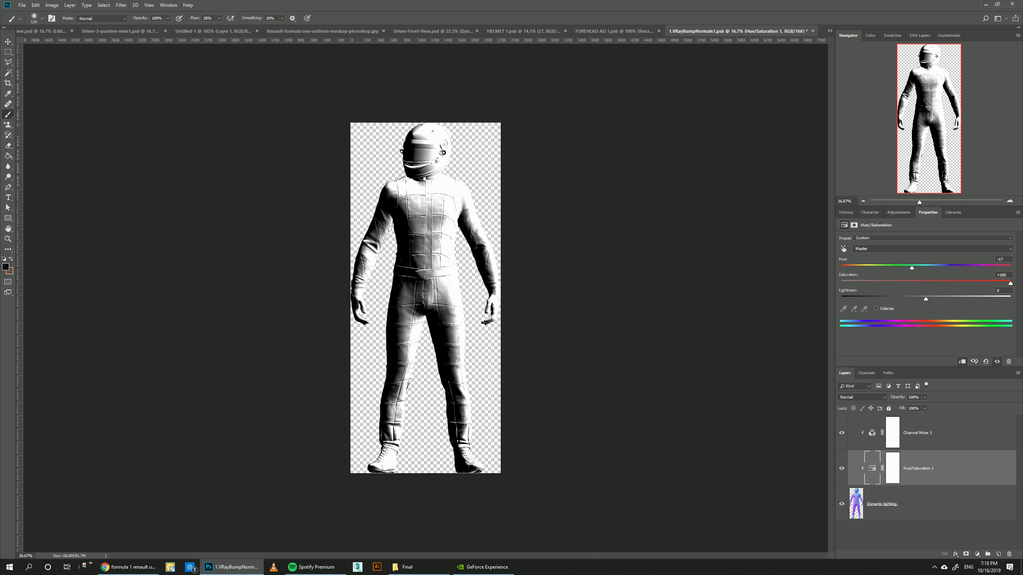
# - Set the Channel Mixer adjustment to red -200%, green -15% and blue +42%
pyautogui.click(925, 433)
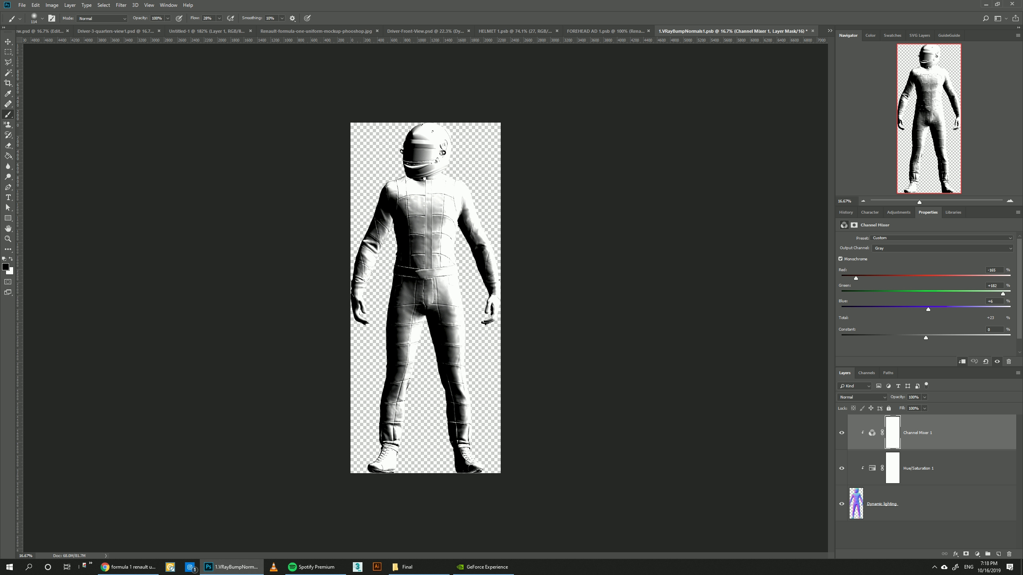
pyautogui.moveTo(856, 279)
pyautogui.mouseDown()
pyautogui.moveTo(877, 278)
pyautogui.moveTo(848, 278)
pyautogui.mouseUp()
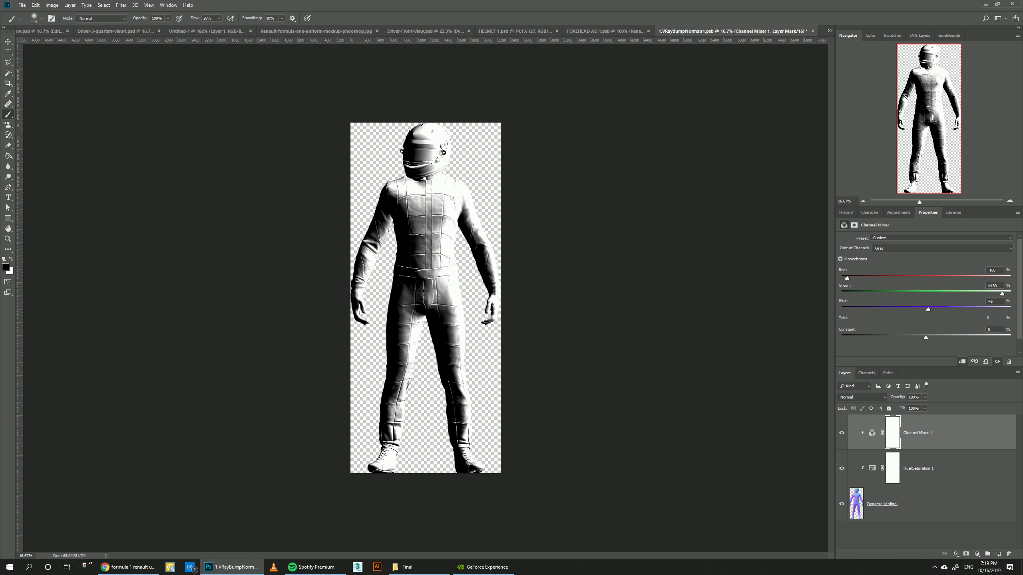
pyautogui.moveTo(1001, 294); pyautogui.dragTo(955, 310)
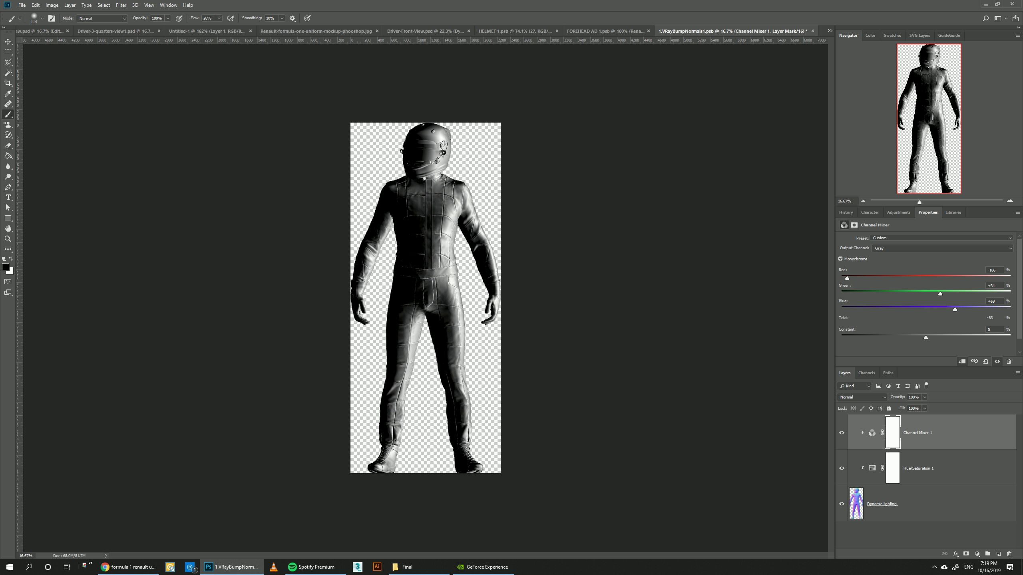
pyautogui.moveTo(847, 278); pyautogui.dragTo(840, 278)
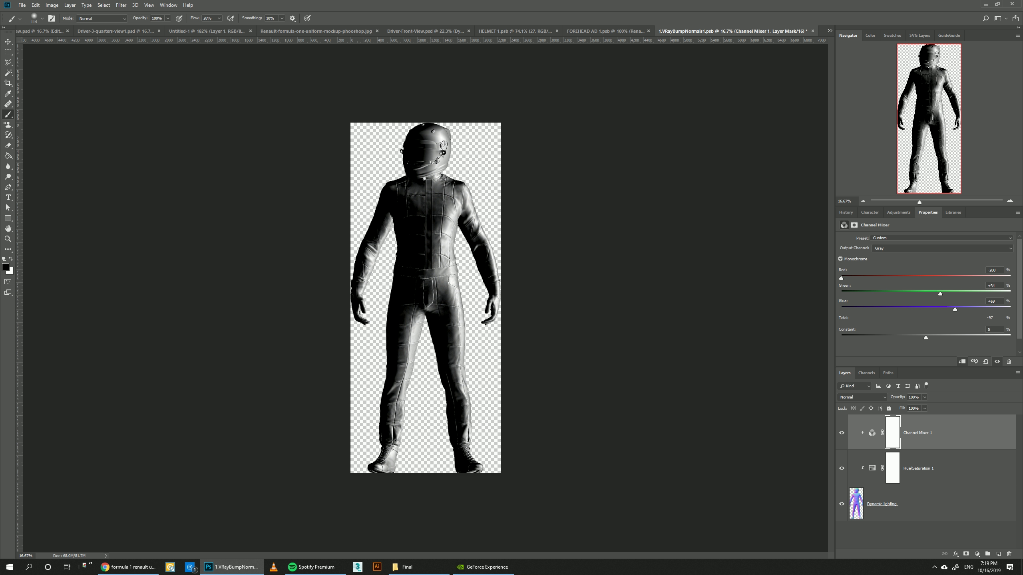
pyautogui.moveTo(940, 294)
pyautogui.mouseDown()
pyautogui.moveTo(915, 294)
pyautogui.moveTo(943, 309)
pyautogui.mouseUp()
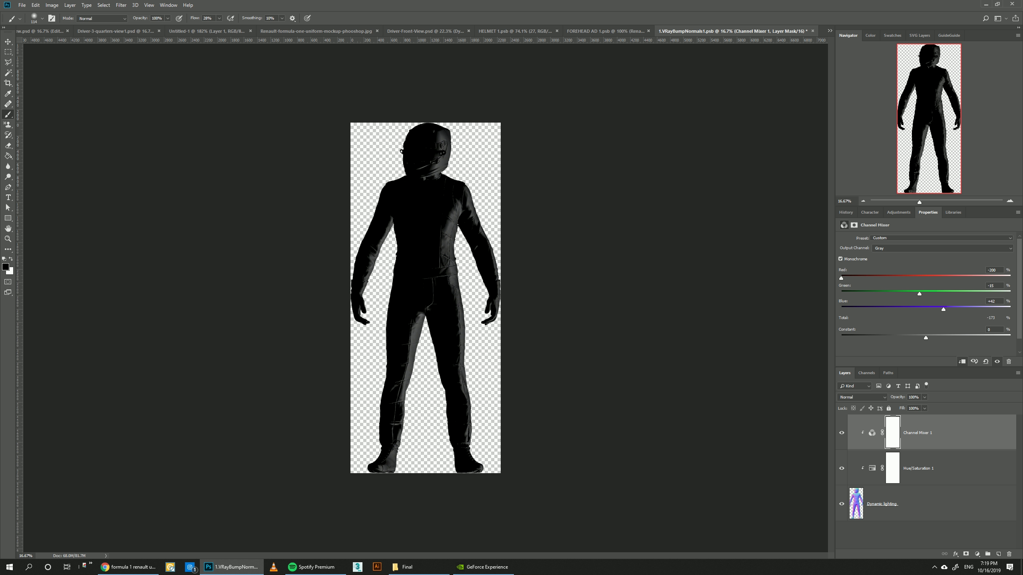
# - Save and close the lighting smart object, and compare the uniform with and without the Dynamic Lighting copy
pyautogui.hotkey('ctrl', 's')
pyautogui.press('Return')
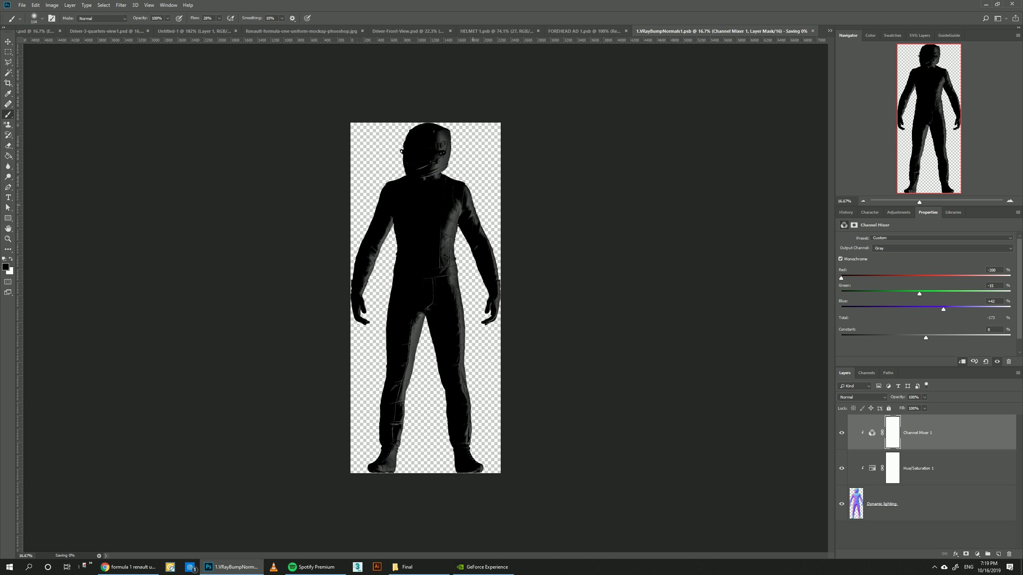
pyautogui.hotkey('ctrl', 'w')
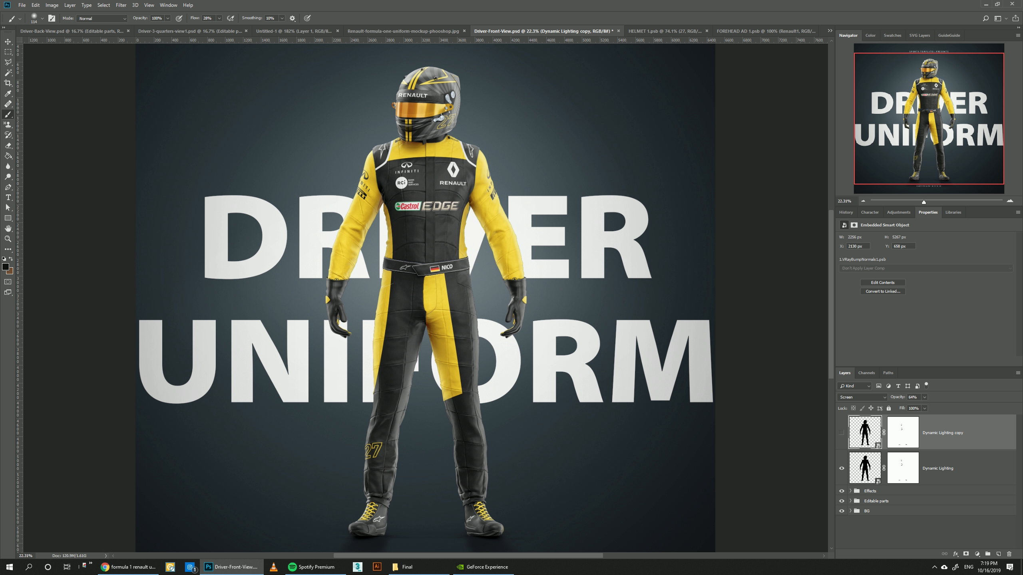
pyautogui.click(842, 433)
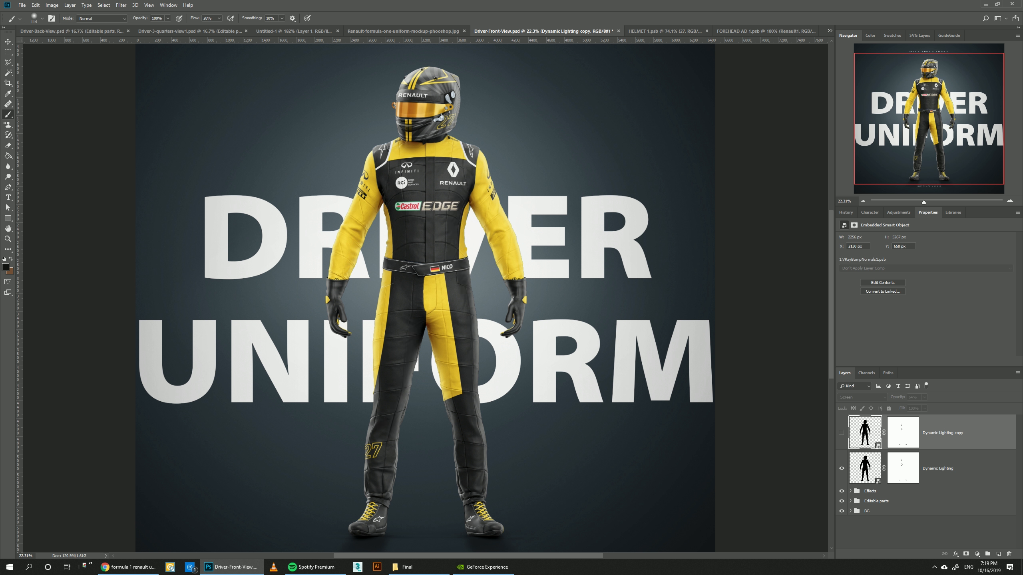
pyautogui.click(841, 433)
pyautogui.click(841, 433)
pyautogui.click(841, 433)
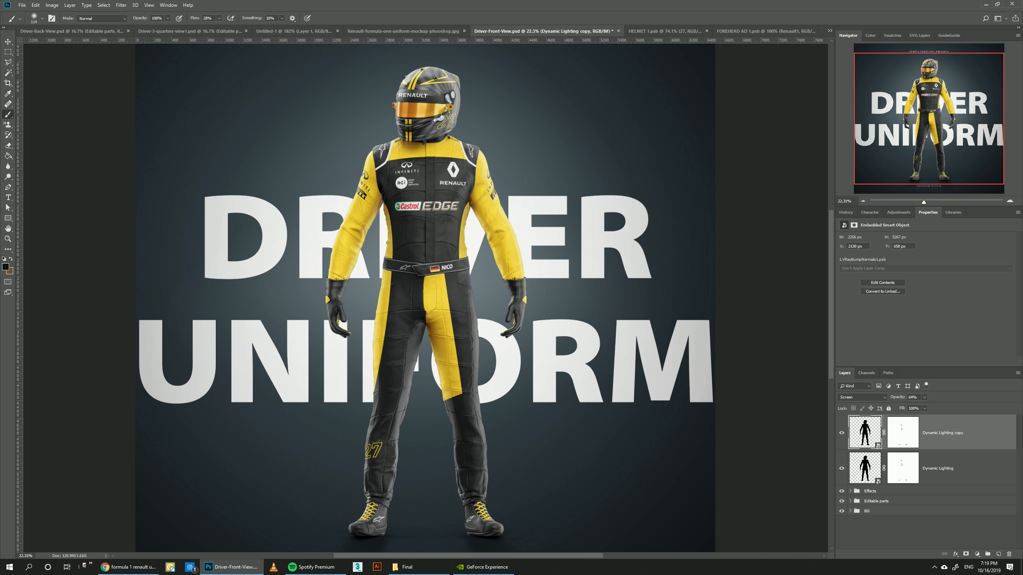
# - Adjust the opacity of the Dynamic Lighting copy and inspect its effect on the suit's torso up close
pyautogui.click(924, 397)
pyautogui.moveTo(925, 406); pyautogui.dragTo(938, 406)
pyautogui.click(842, 433)
pyautogui.click(841, 432)
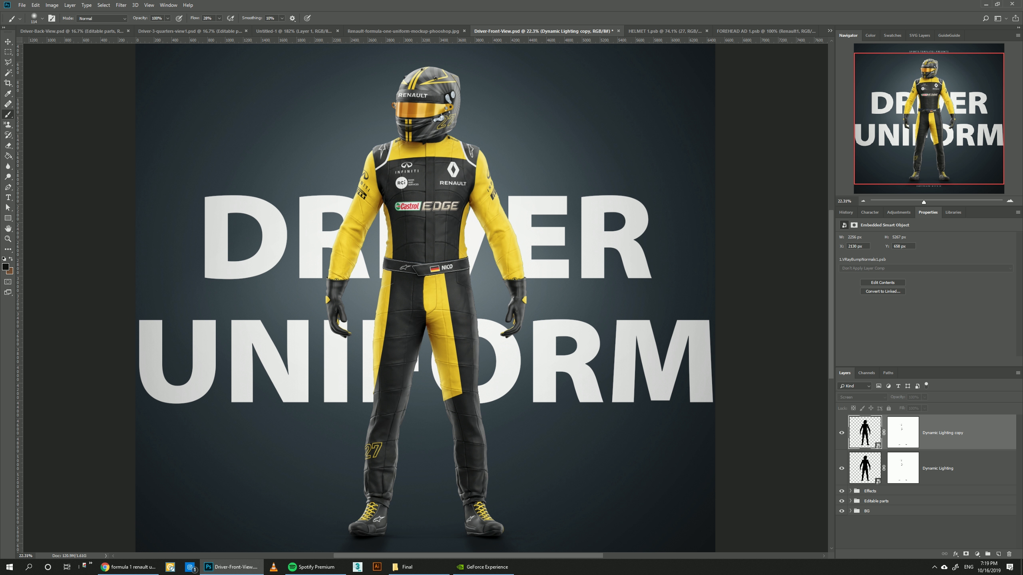
pyautogui.click(841, 433)
pyautogui.click(841, 433)
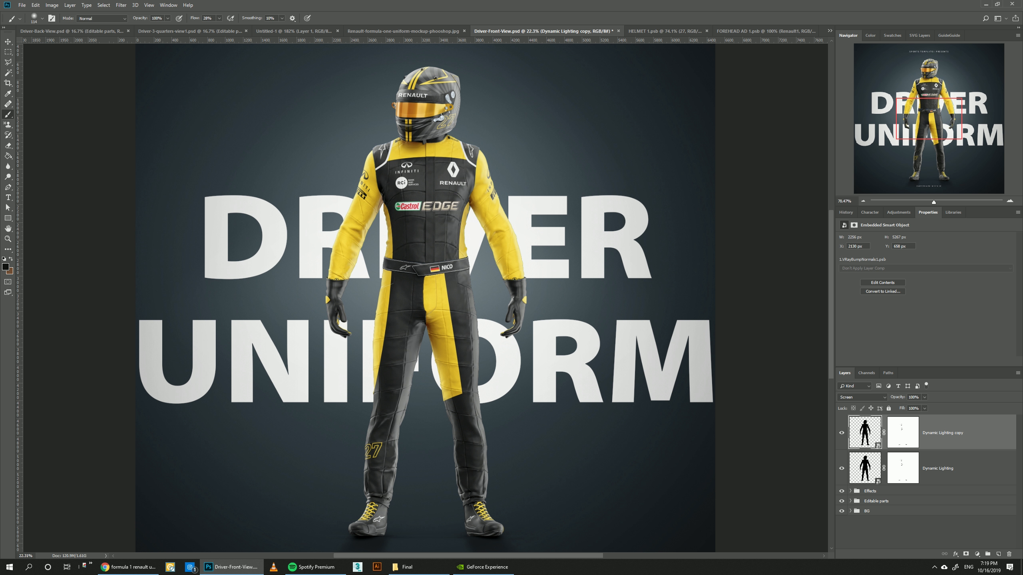
pyautogui.moveTo(412, 215); pyautogui.dragTo(530, 306)
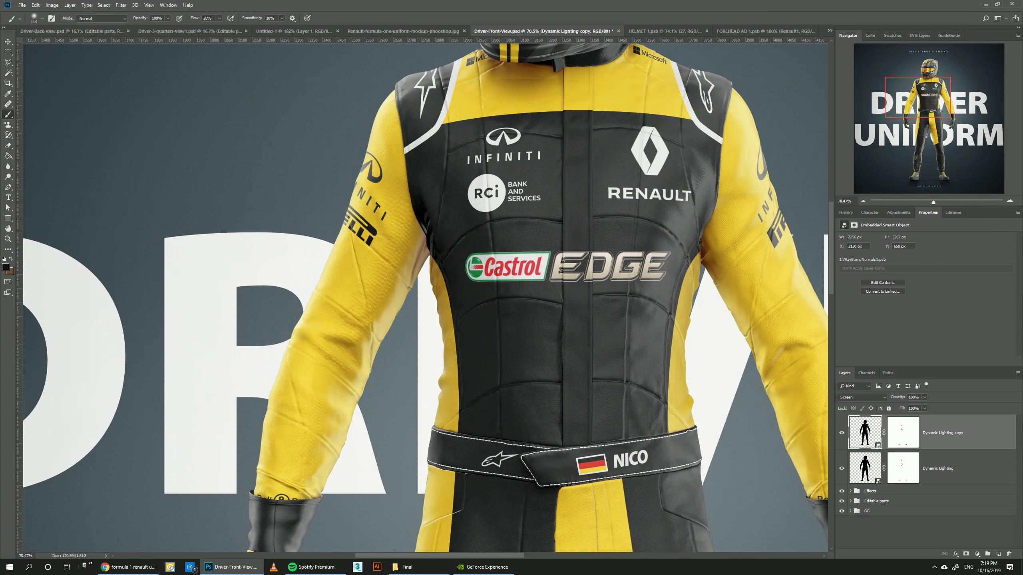
# - Paint black on the Dynamic Lighting copy's mask at both armpits to soften the highlights between the sleeves and the torso
pyautogui.click(903, 433)
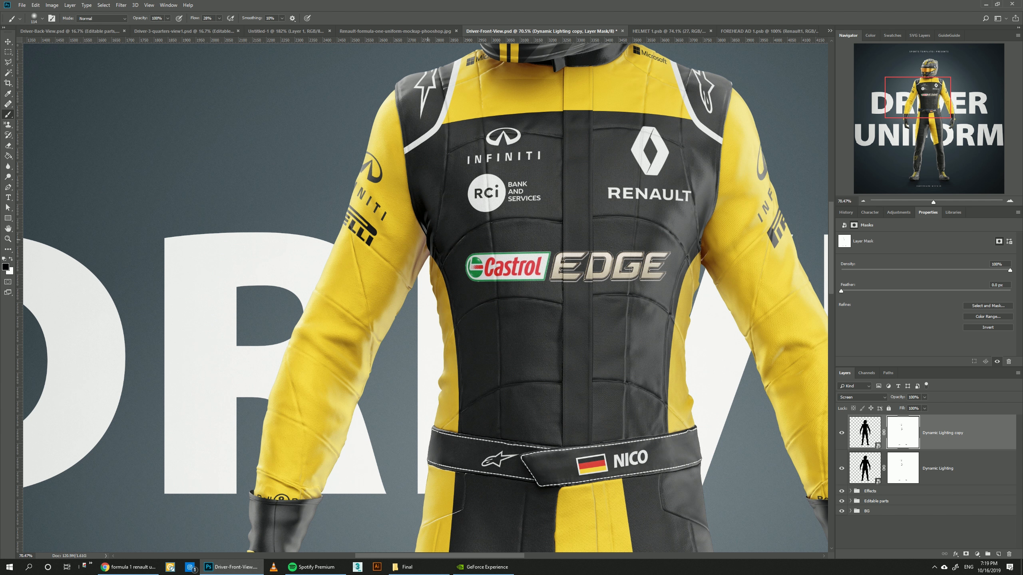
pyautogui.moveTo(426, 232); pyautogui.dragTo(413, 277)
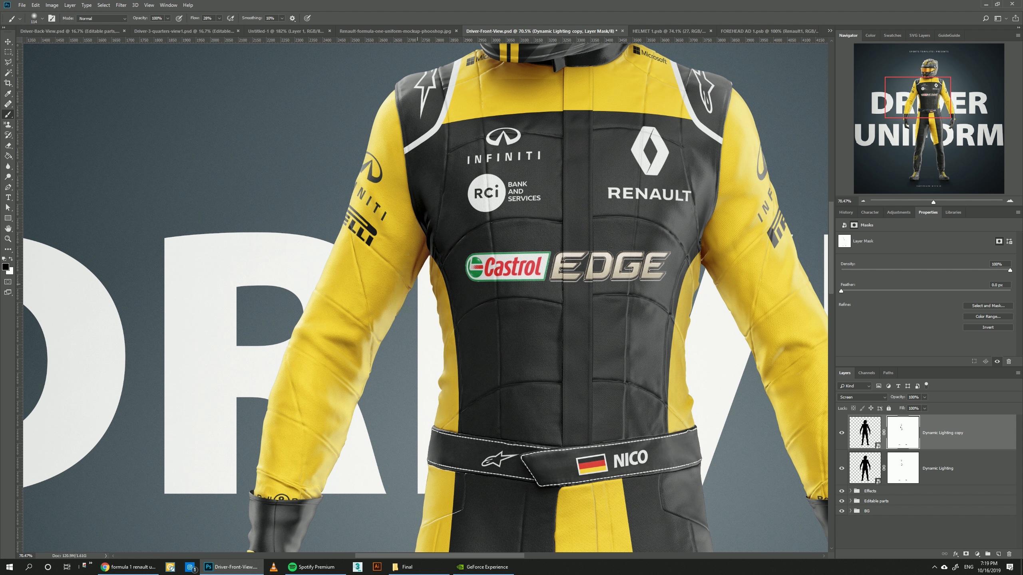
pyautogui.moveTo(700, 248); pyautogui.dragTo(689, 274)
pyautogui.moveTo(700, 244)
pyautogui.mouseDown()
pyautogui.moveTo(701, 236)
pyautogui.moveTo(698, 247)
pyautogui.mouseUp()
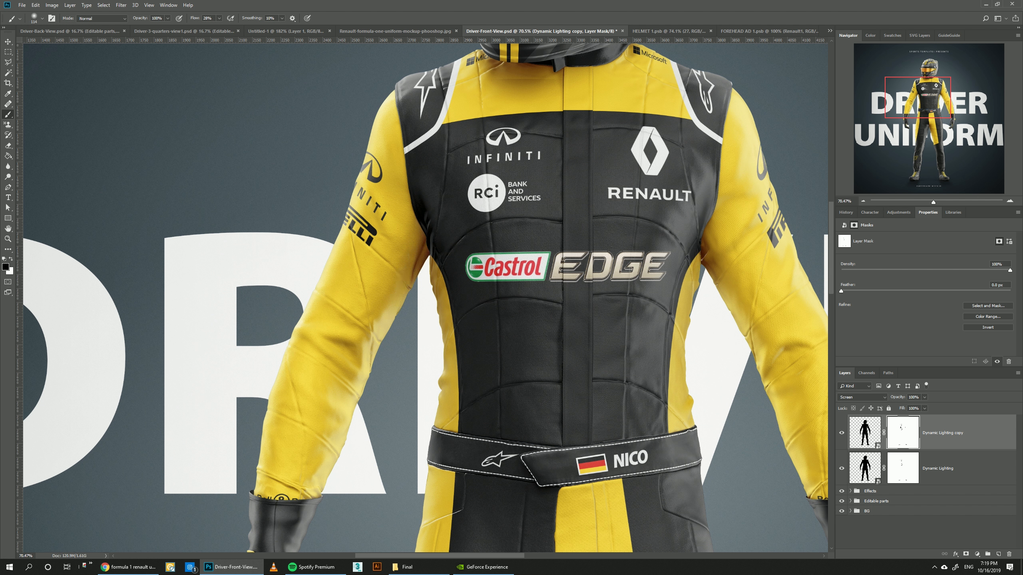
# - Mask out the lighting around the inner elbow of the driver's left sleeve on the Dynamic Lighting copy's mask
pyautogui.click(904, 468)
pyautogui.click(903, 433)
pyautogui.moveTo(784, 347); pyautogui.dragTo(775, 358)
# - Compare the whole uniform with and without both Dynamic Lighting layers, leaving them visible
pyautogui.hotkey('ctrl', '0')
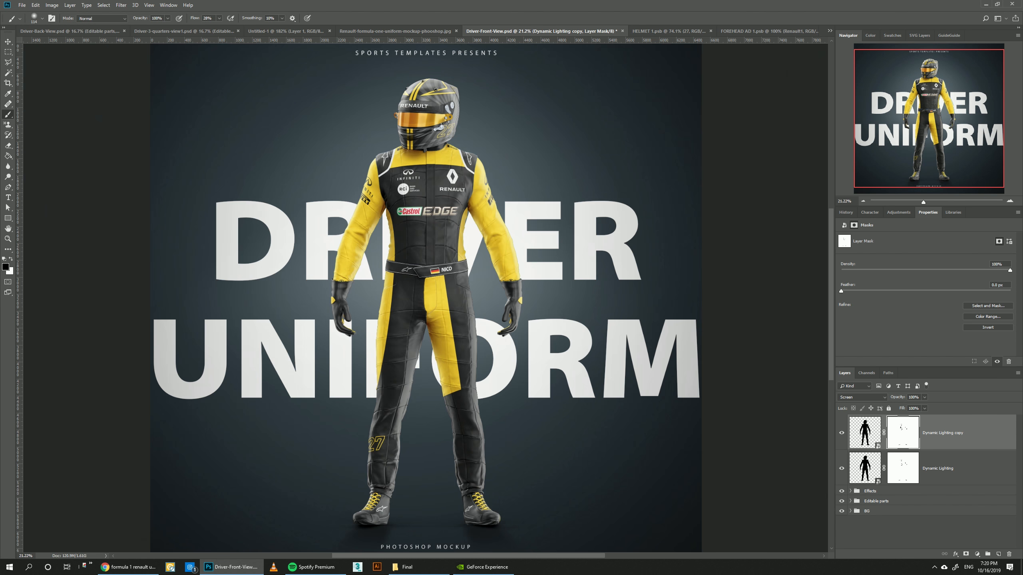
pyautogui.click(841, 468)
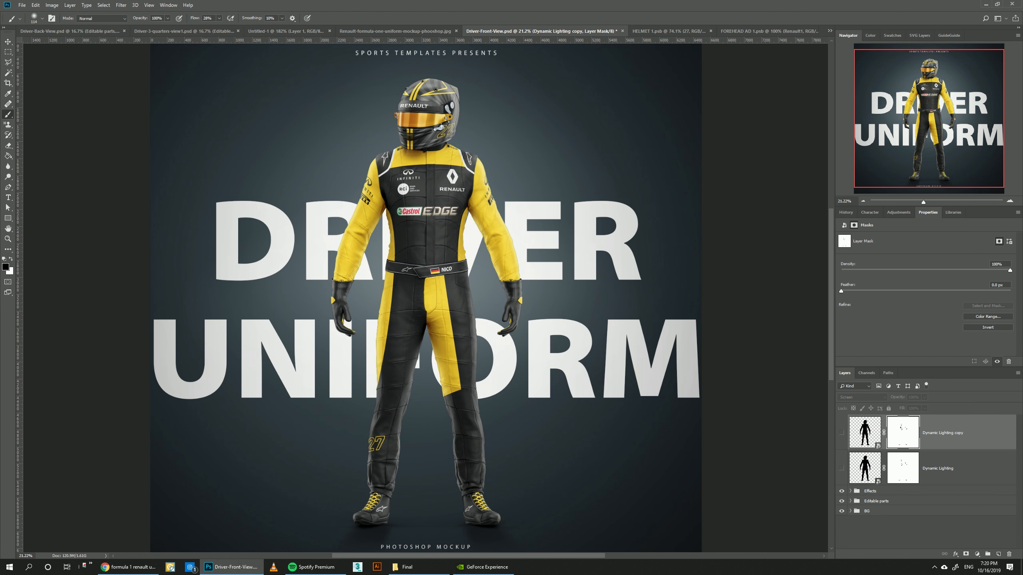
pyautogui.click(841, 469)
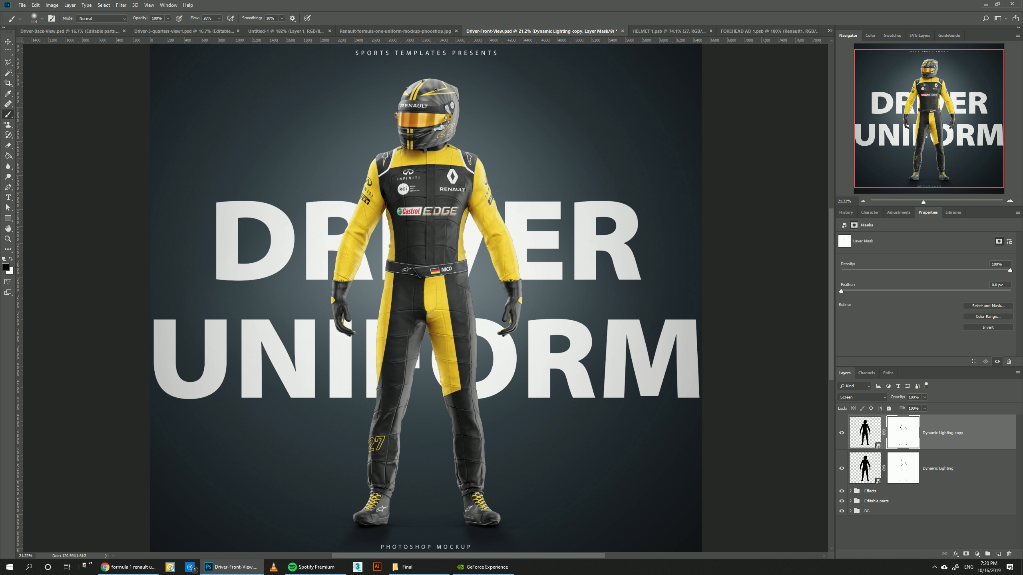